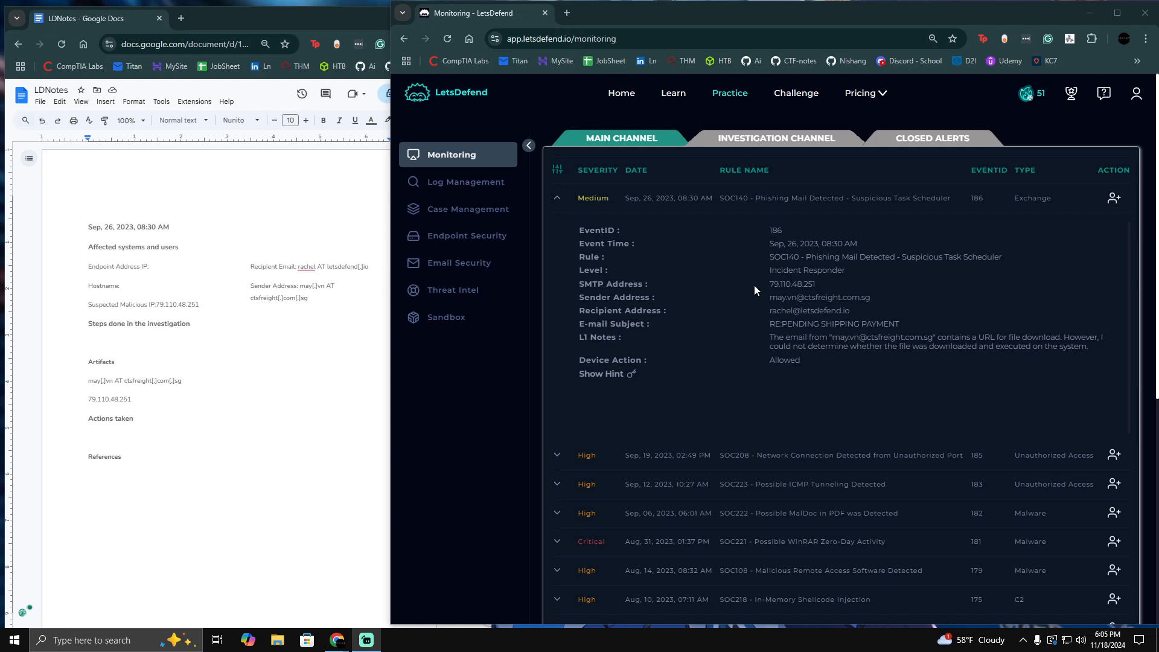
- Look over the LDNotes incident template, narrow its window, and place the cursor on the empty line under Actions taken
click(304, 323)
click(166, 275)
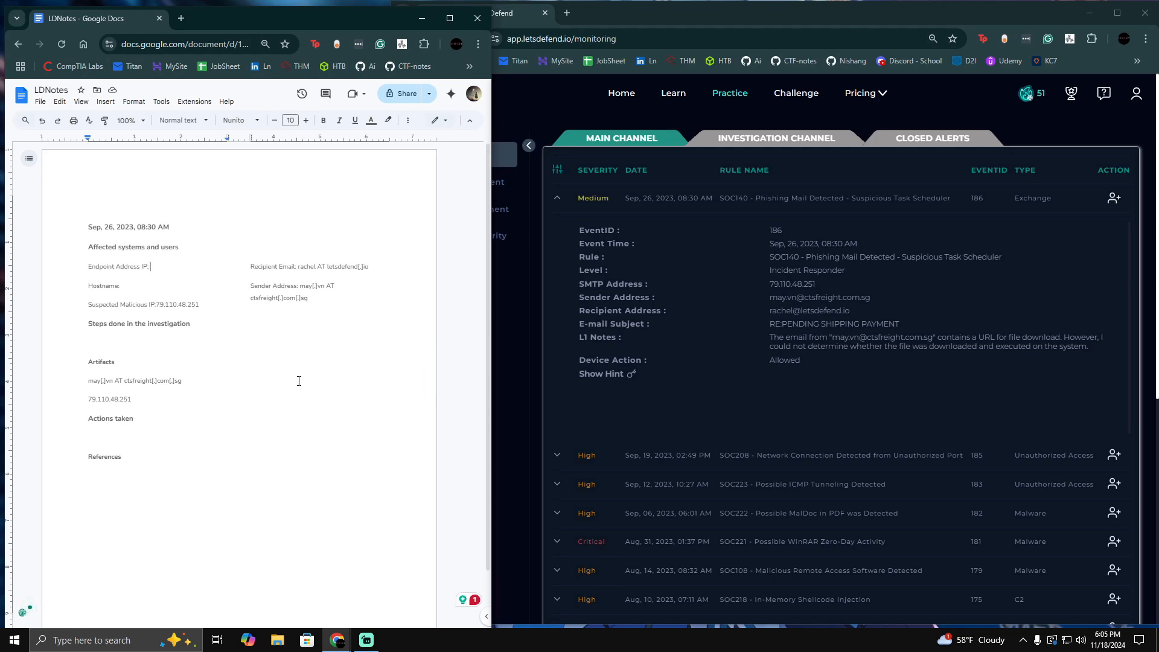
click(310, 446)
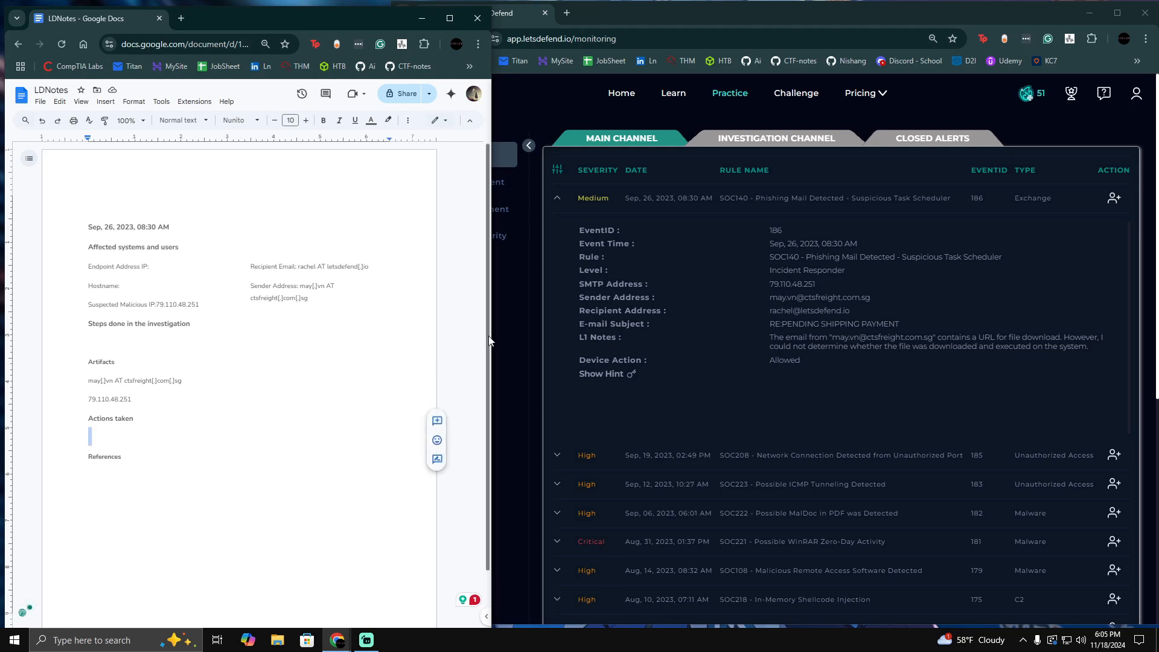
drag(490, 339, 454, 341)
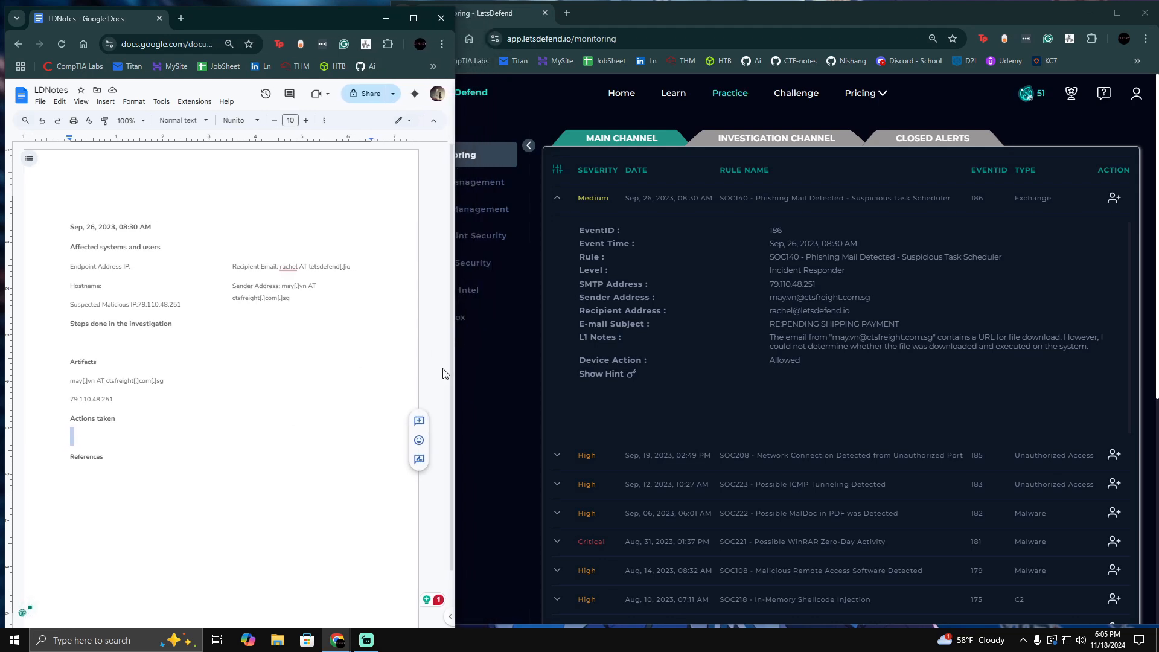
click(251, 421)
click(199, 445)
click(193, 436)
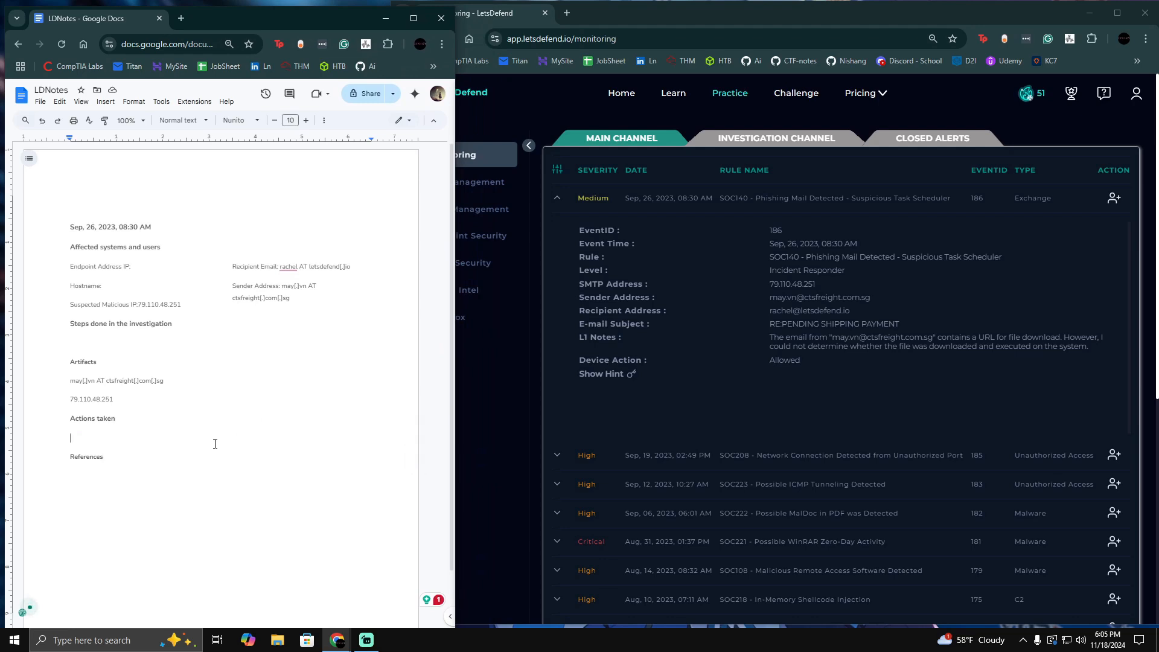
- Minimize the LDNotes window and return to the details of alert 186
click(890, 331)
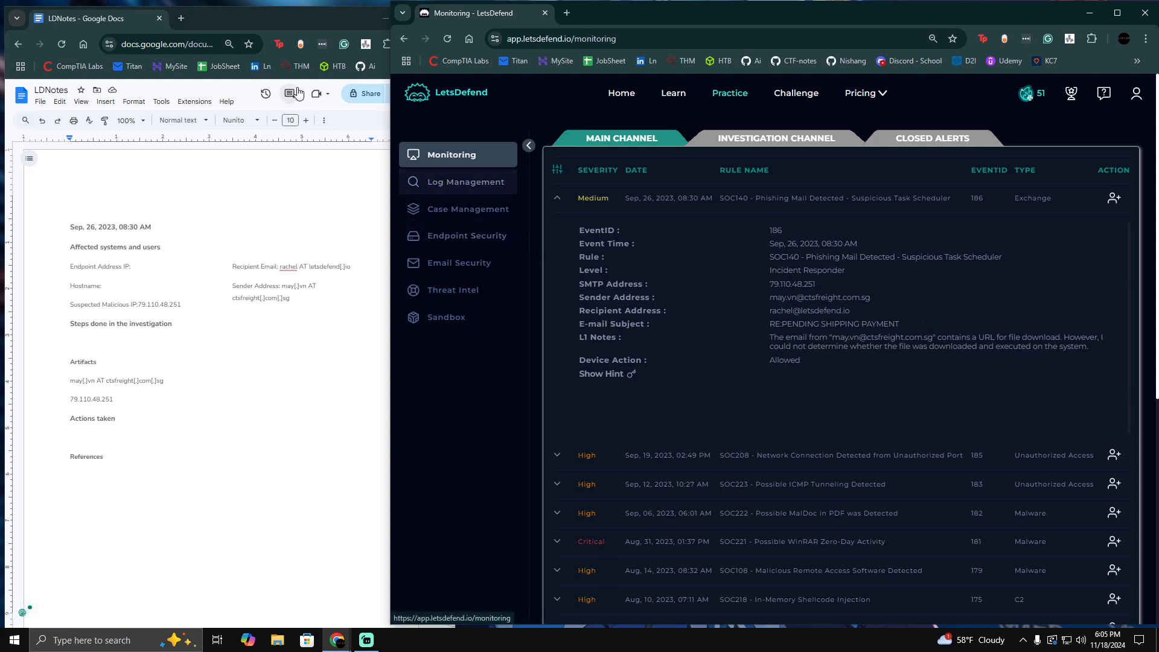
mouse_move(262, 20)
mouse_down()
mouse_move(305, 15)
mouse_move(261, 20)
mouse_up()
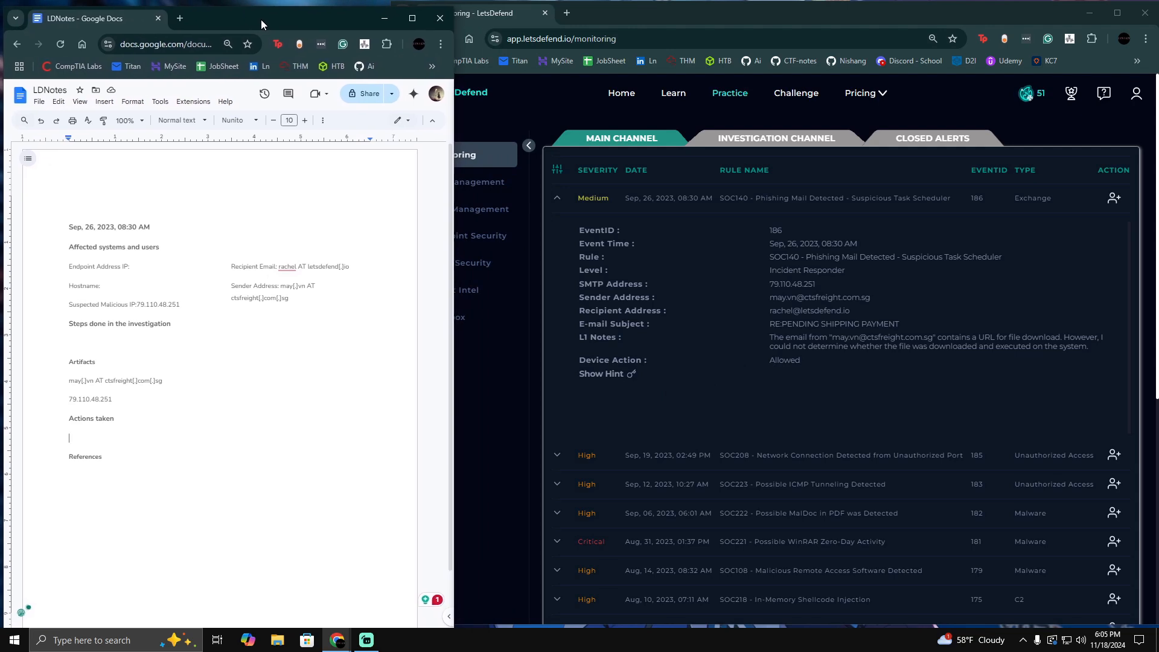
click(383, 18)
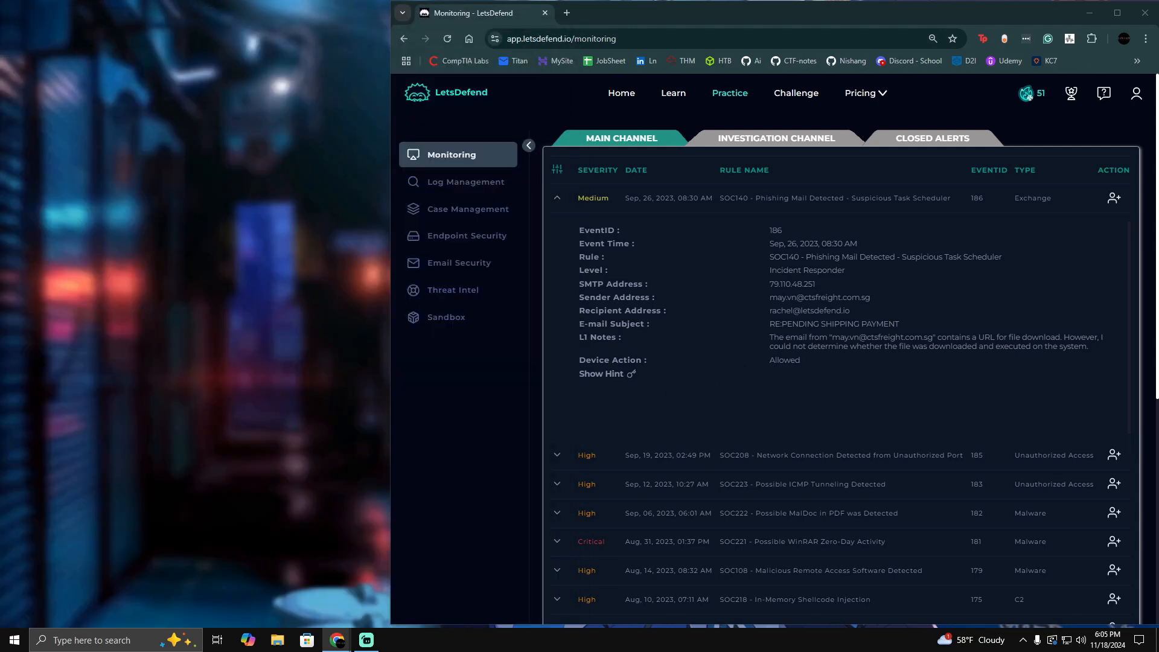
click(499, 428)
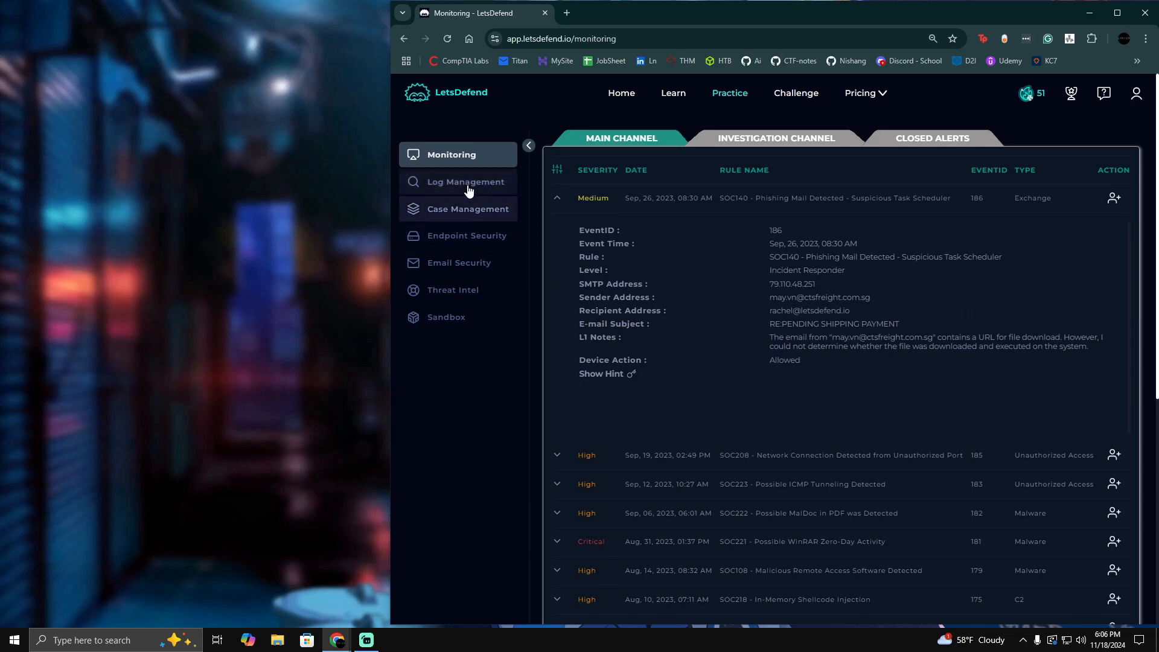
- Open Endpoint Security in a separate window beside the monitoring page and copy the recipient's username from alert 186
middle_click(467, 235)
drag(633, 5, 305, 19)
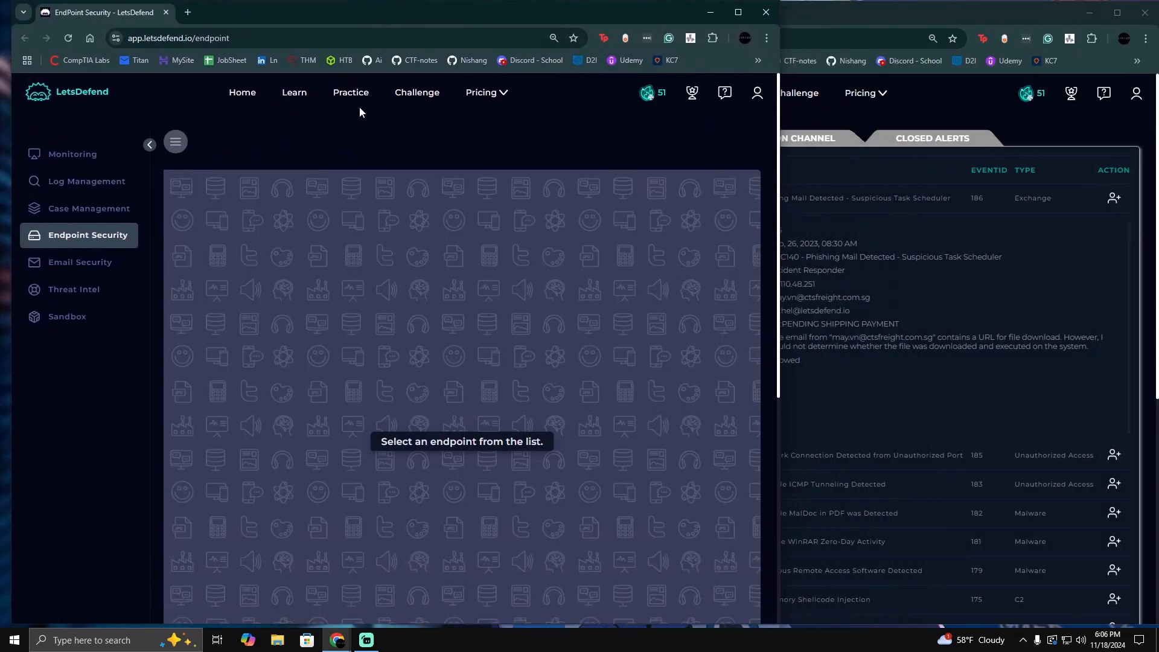
click(813, 365)
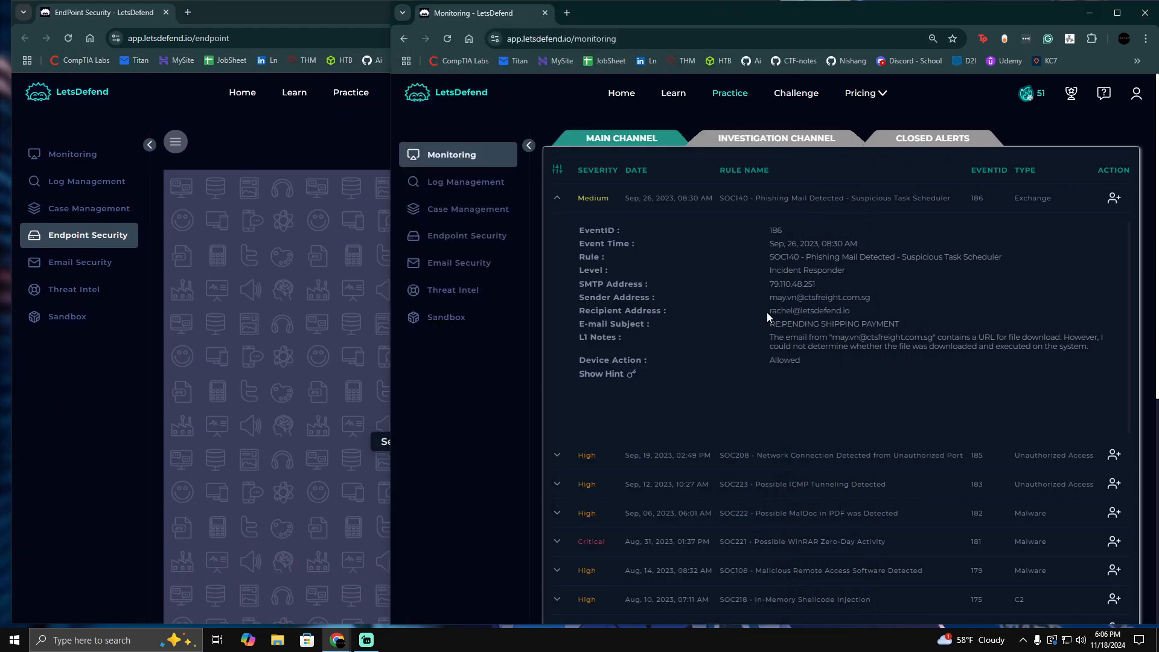
drag(769, 312, 795, 312)
right_click(795, 312)
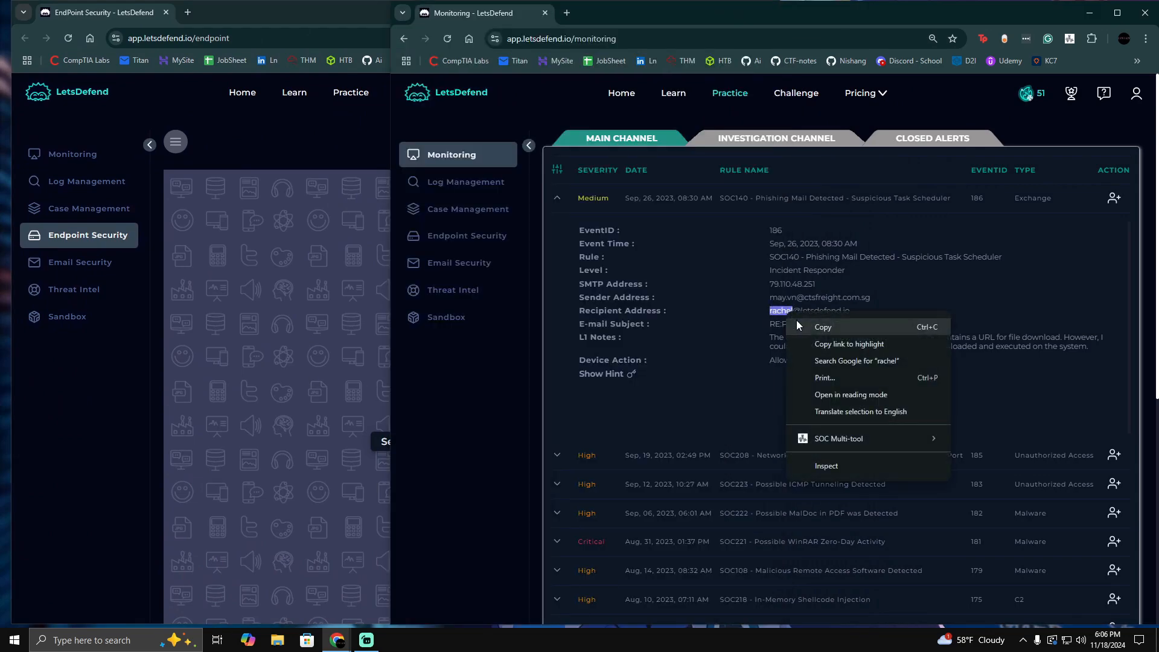
click(815, 324)
- Search the endpoint list for the copied username and open the matching host's information
click(181, 142)
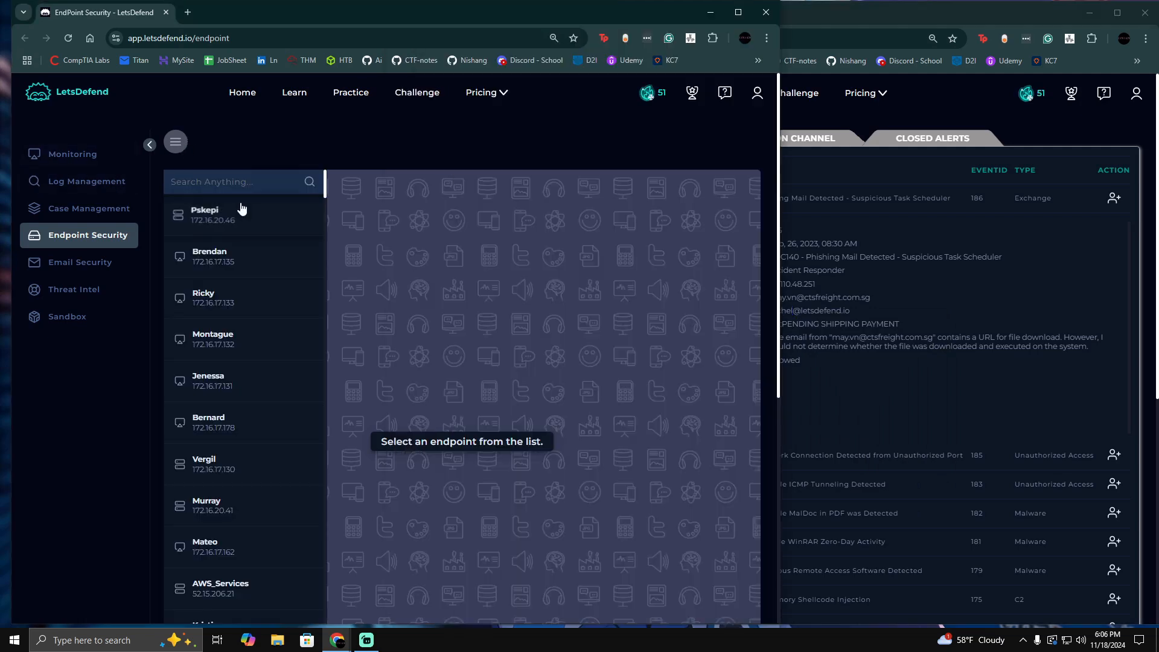
click(230, 180)
key(ctrl+v)
key(Return)
click(233, 224)
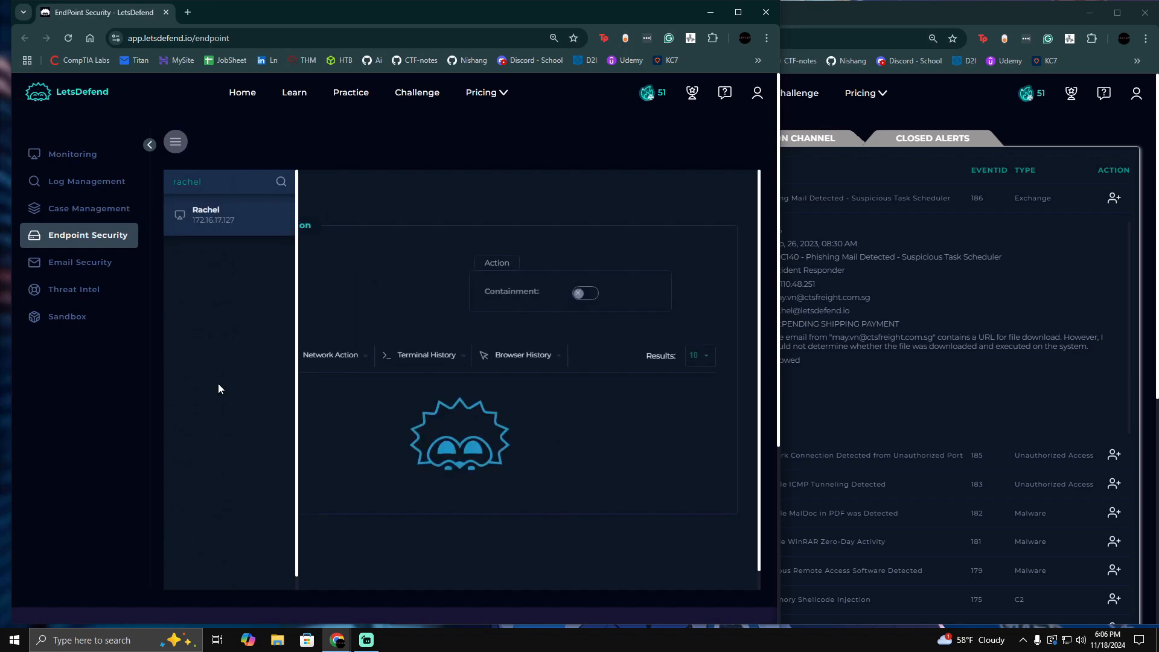
click(175, 142)
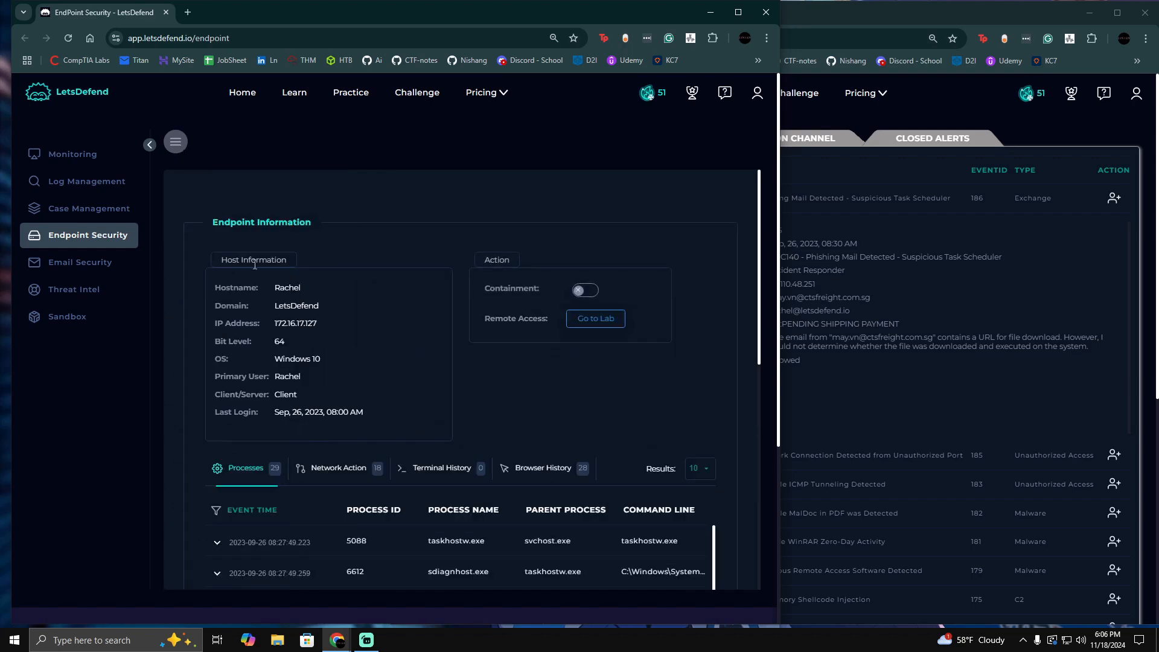
- Compare the host's last login with the event time of alert 186
scroll(374, 379, down, 1)
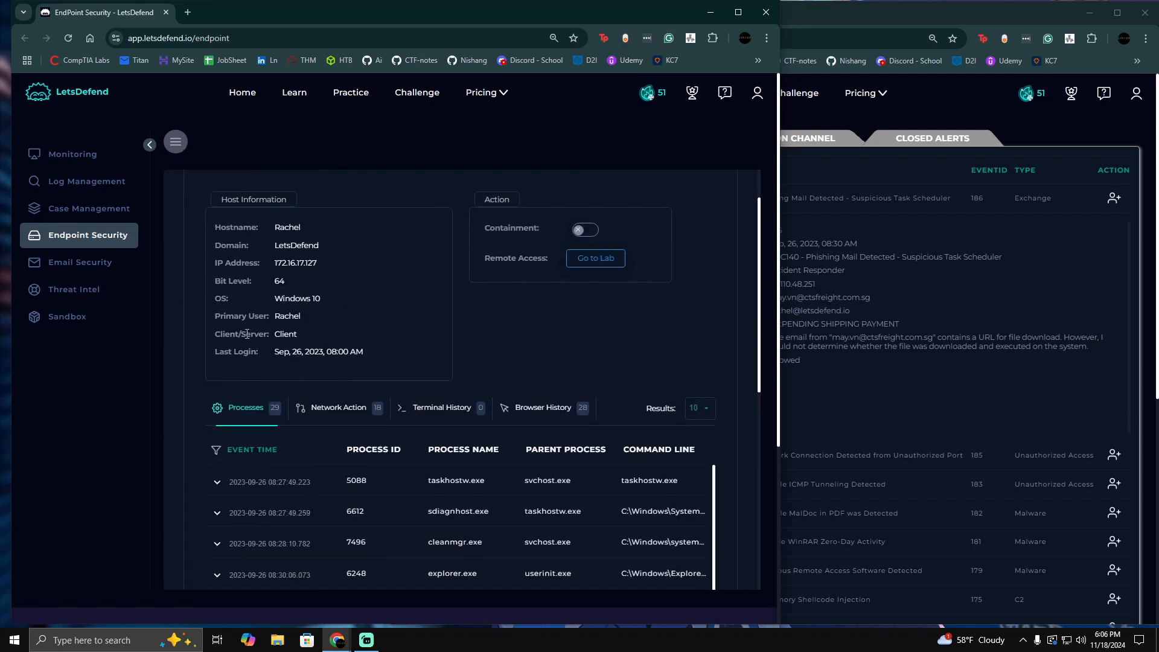
scroll(399, 296, down, 2)
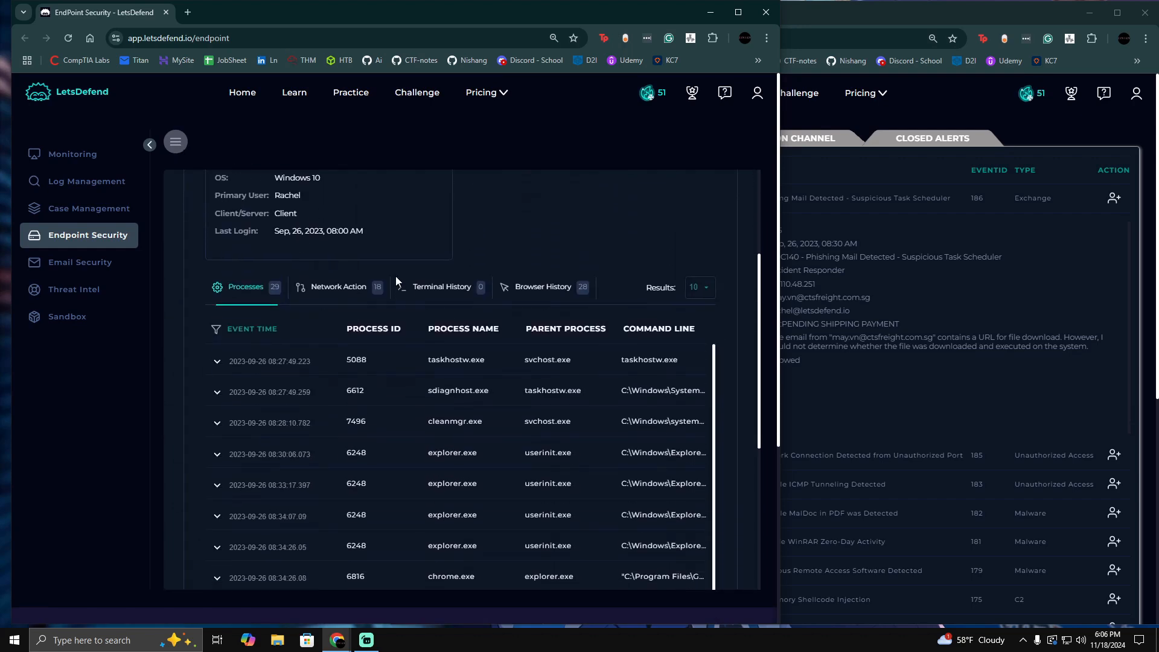
click(871, 299)
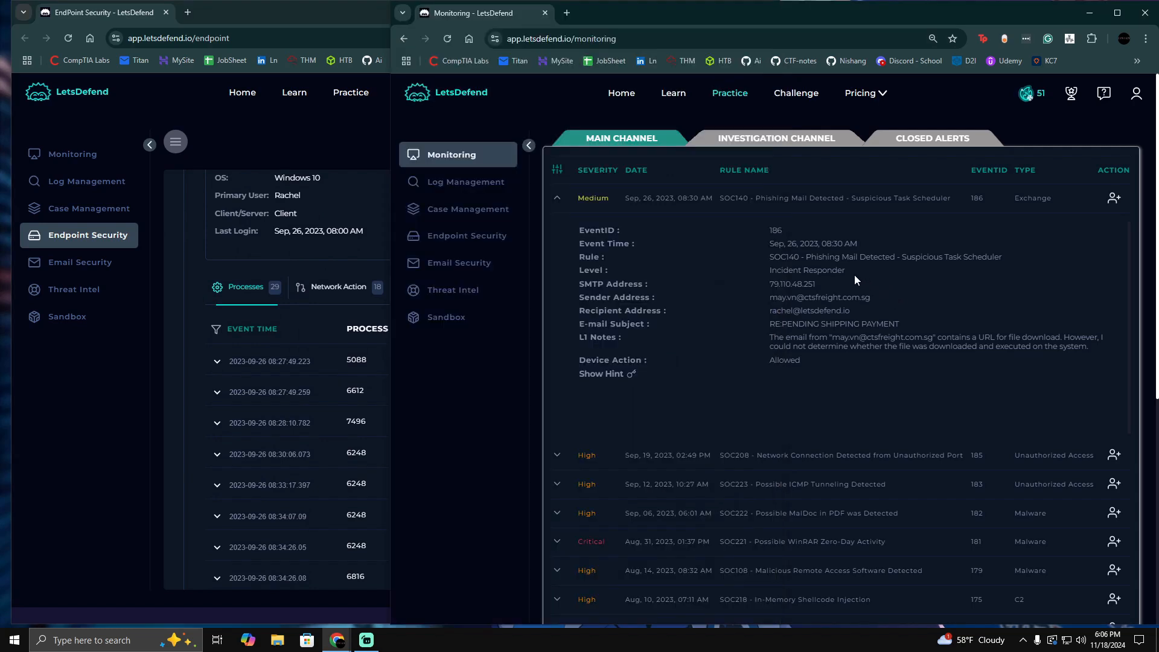
drag(804, 243, 845, 243)
click(355, 231)
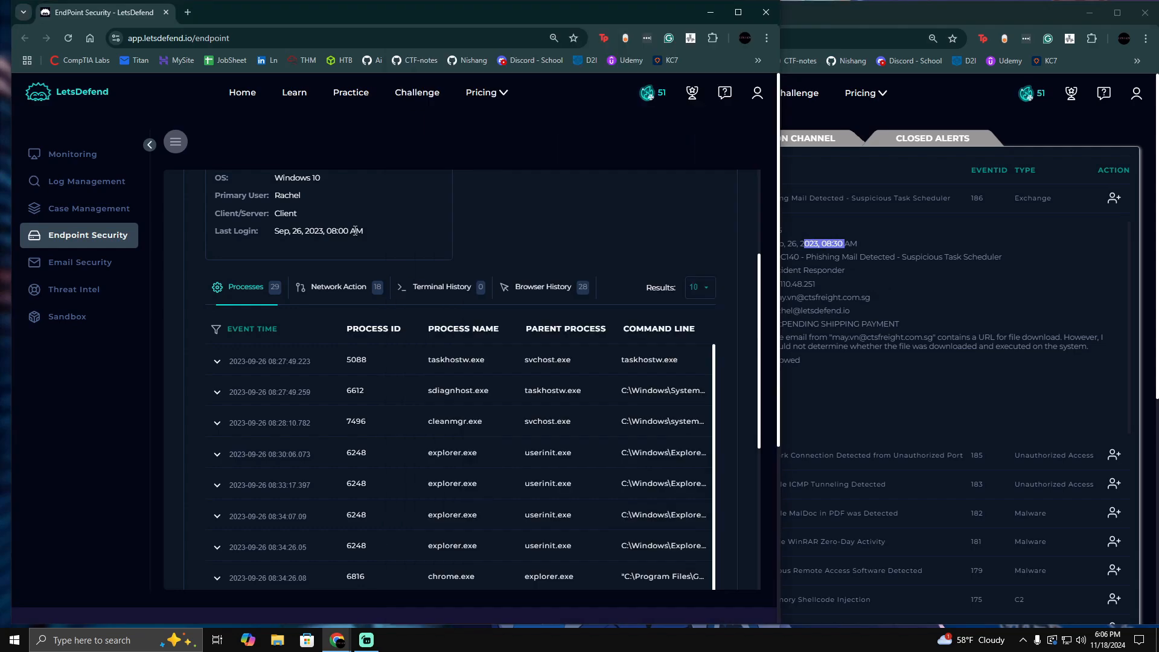
- Copy the primary user and the IP address from the endpoint's Host Information
scroll(420, 261, up, 3)
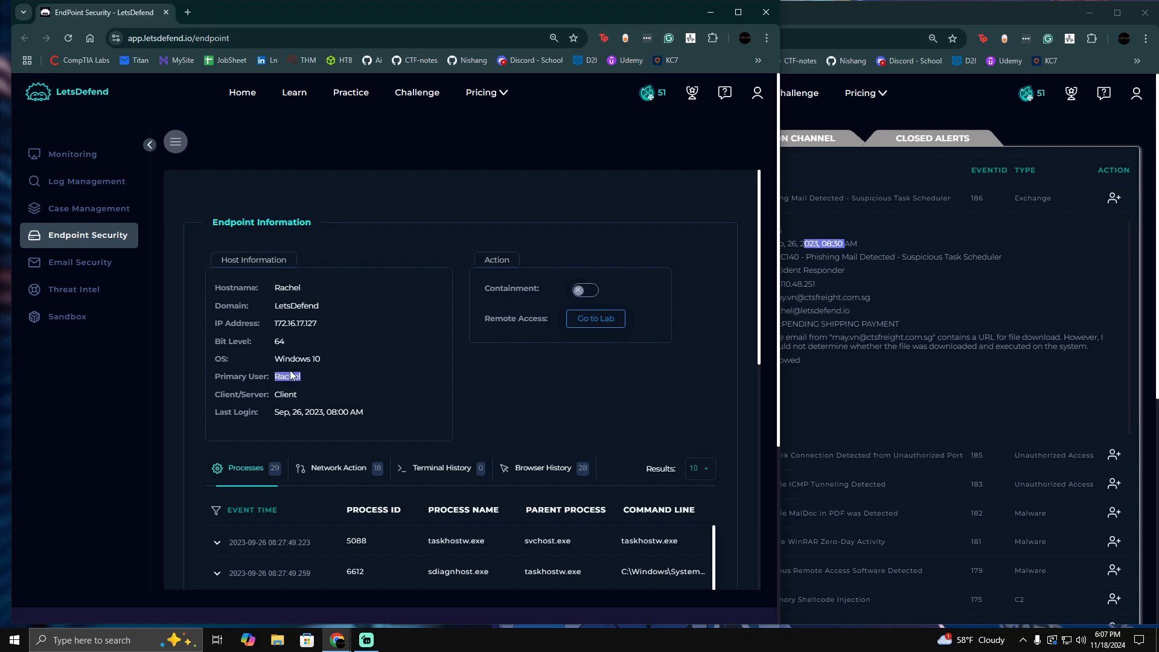
right_click(291, 375)
click(315, 385)
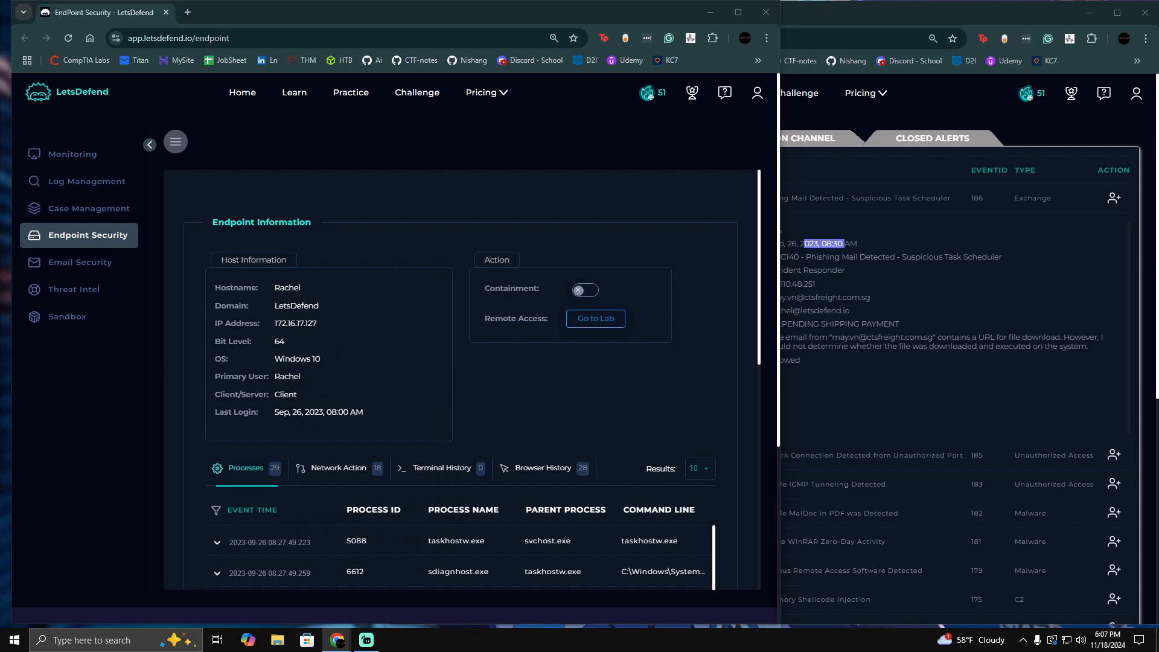
click(321, 331)
drag(318, 324, 274, 324)
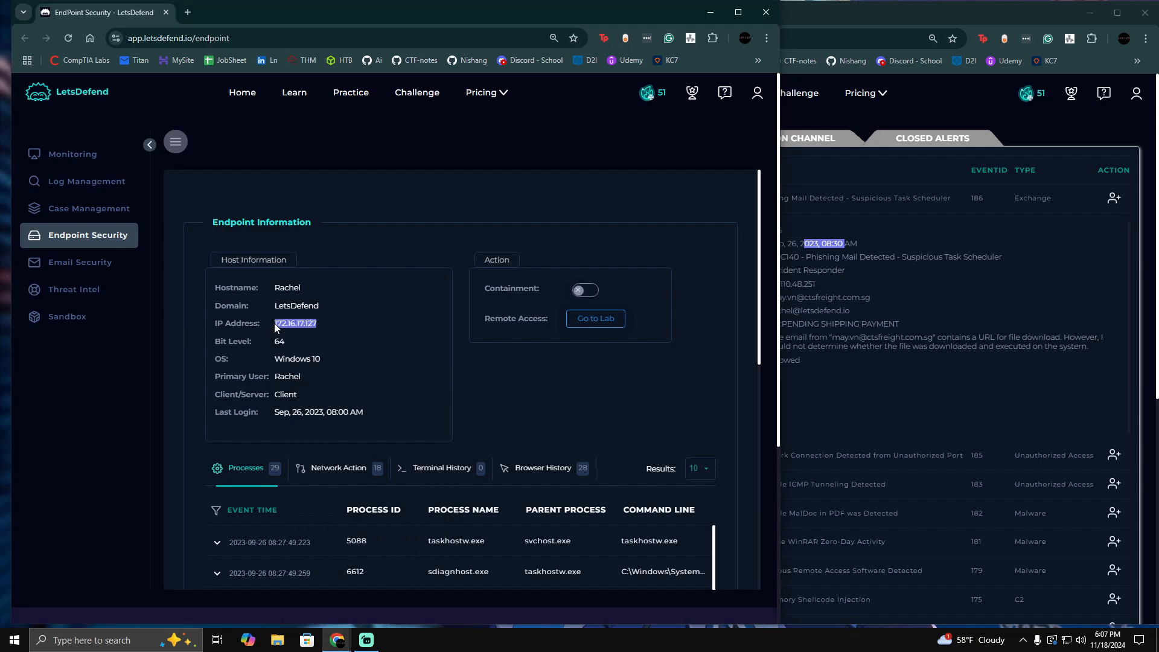
right_click(275, 324)
click(296, 335)
- Reread the alert's L1 notes and check all three pages of the endpoint's browser history for a file download
click(933, 364)
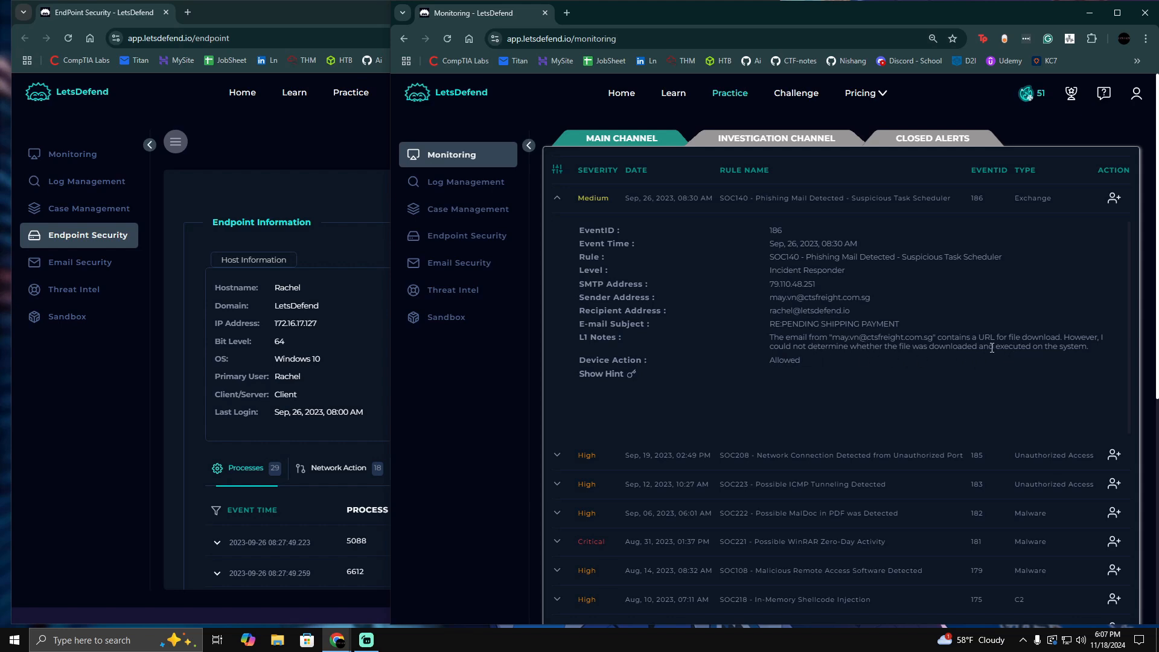
click(100, 418)
scroll(386, 387, down, 1)
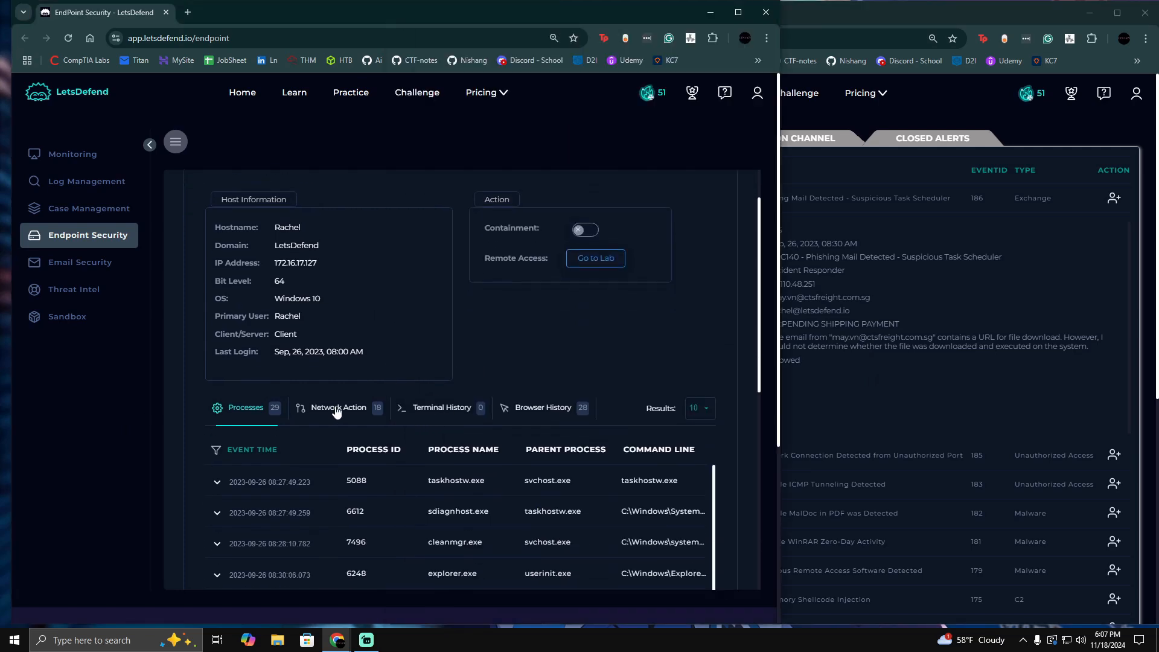
click(543, 408)
scroll(455, 283, down, 4)
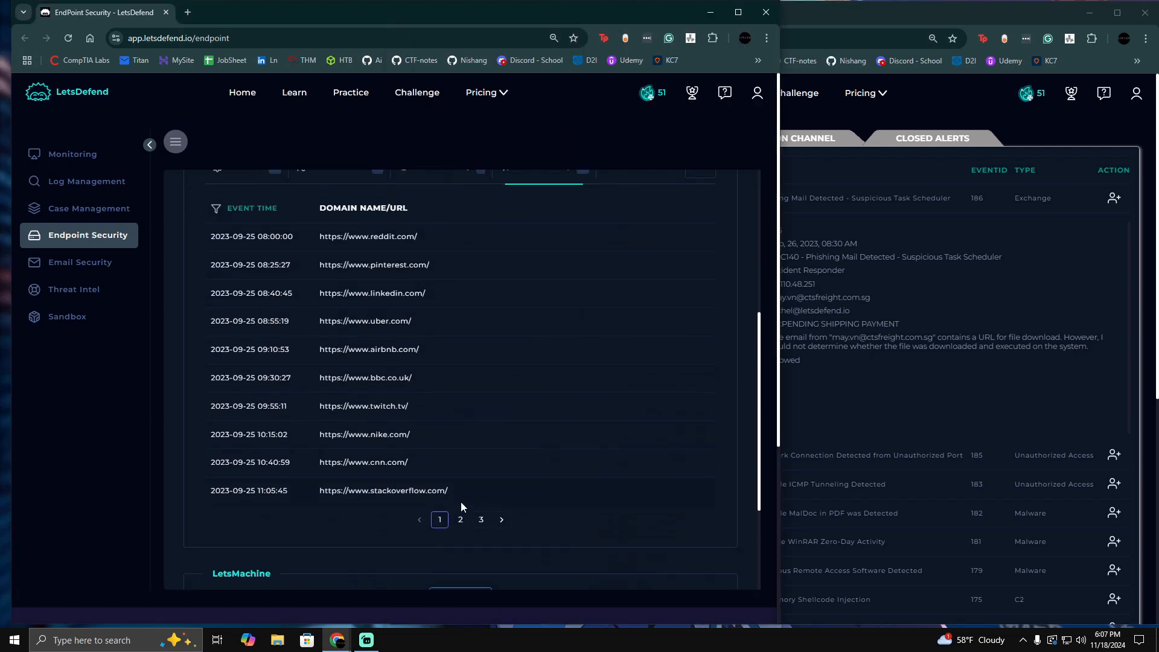
click(461, 520)
click(481, 519)
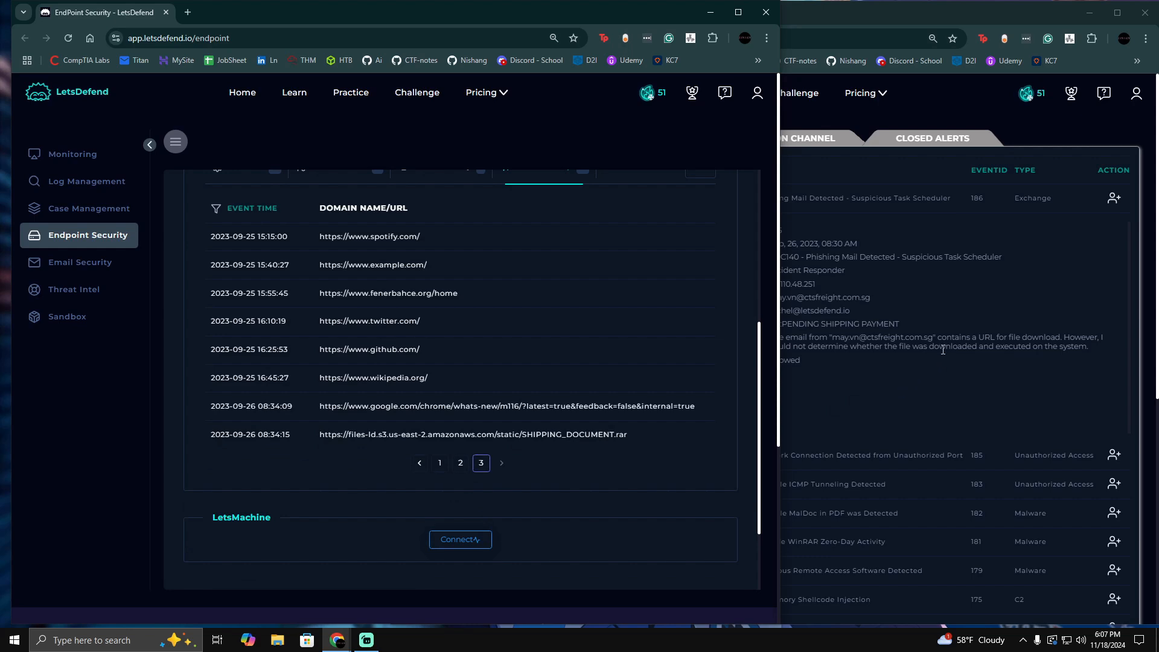
- Recheck the alert details and examine the last page of the endpoint's process list for signs of execution
click(966, 315)
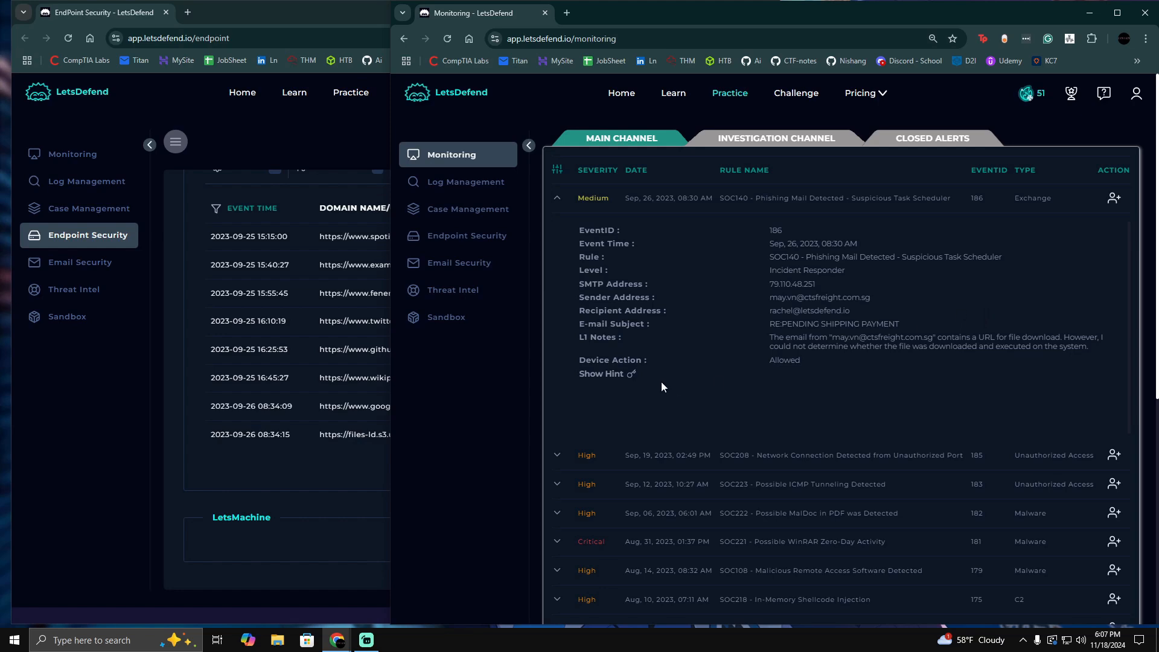
click(132, 453)
scroll(392, 456, up, 1)
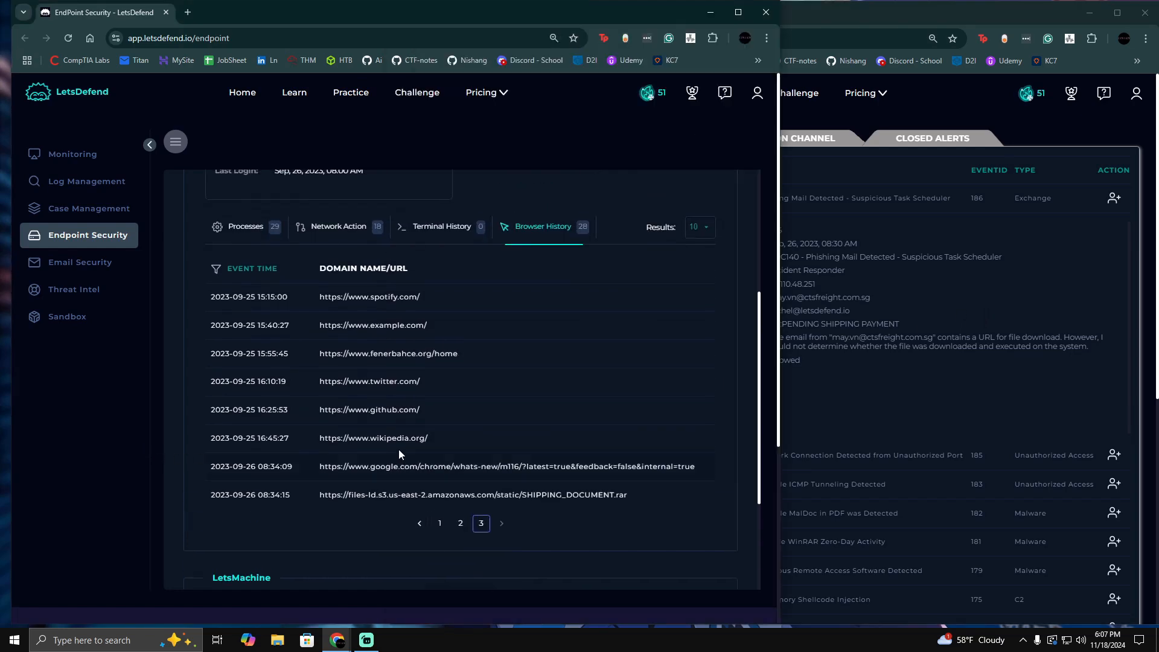
scroll(392, 395, up, 1)
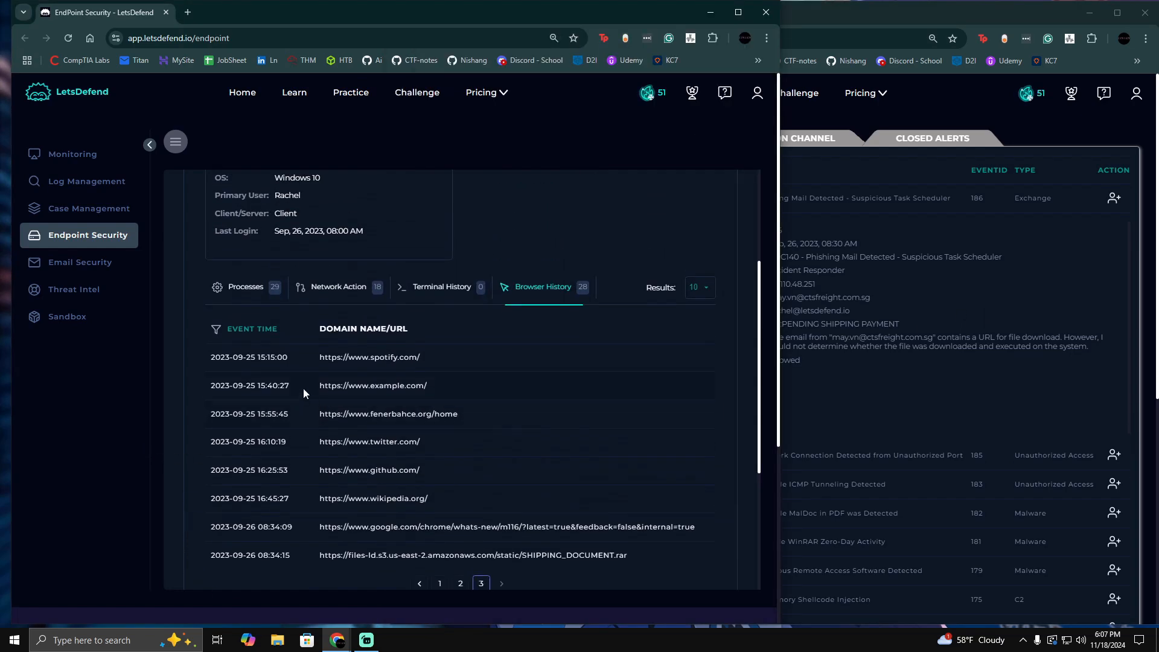
click(224, 288)
scroll(509, 350, down, 3)
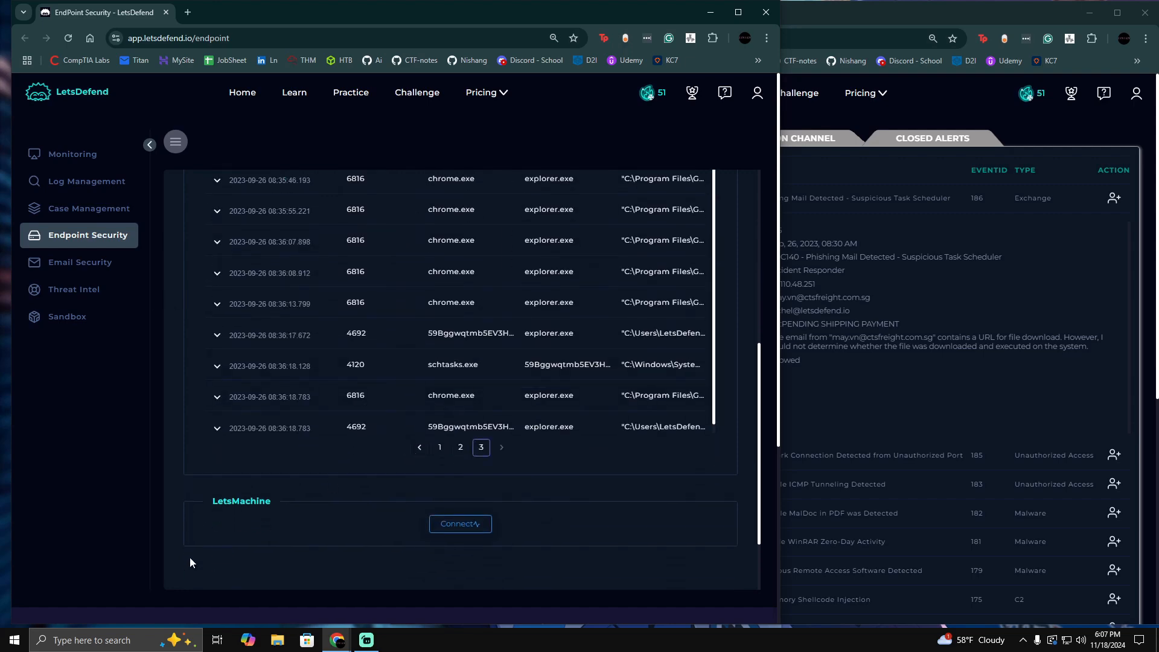
scroll(323, 410, up, 1)
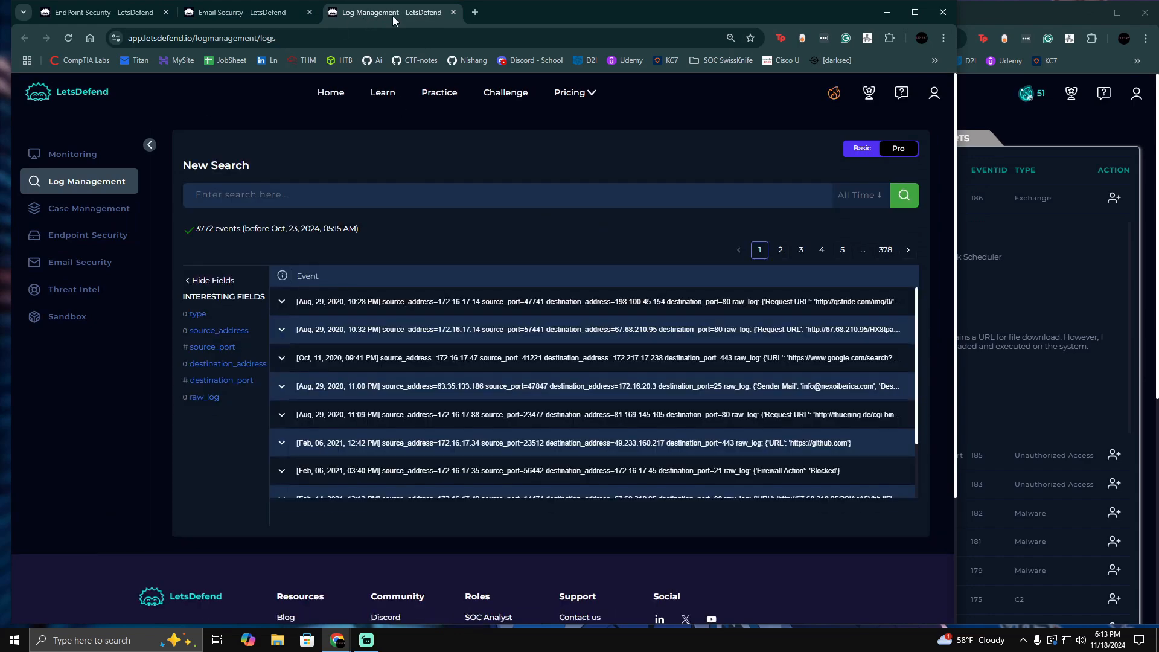
- Put the Log Management tab first among the tabs and reread the L1 notes of alert 186
click(453, 12)
key(ctrl+shift+t)
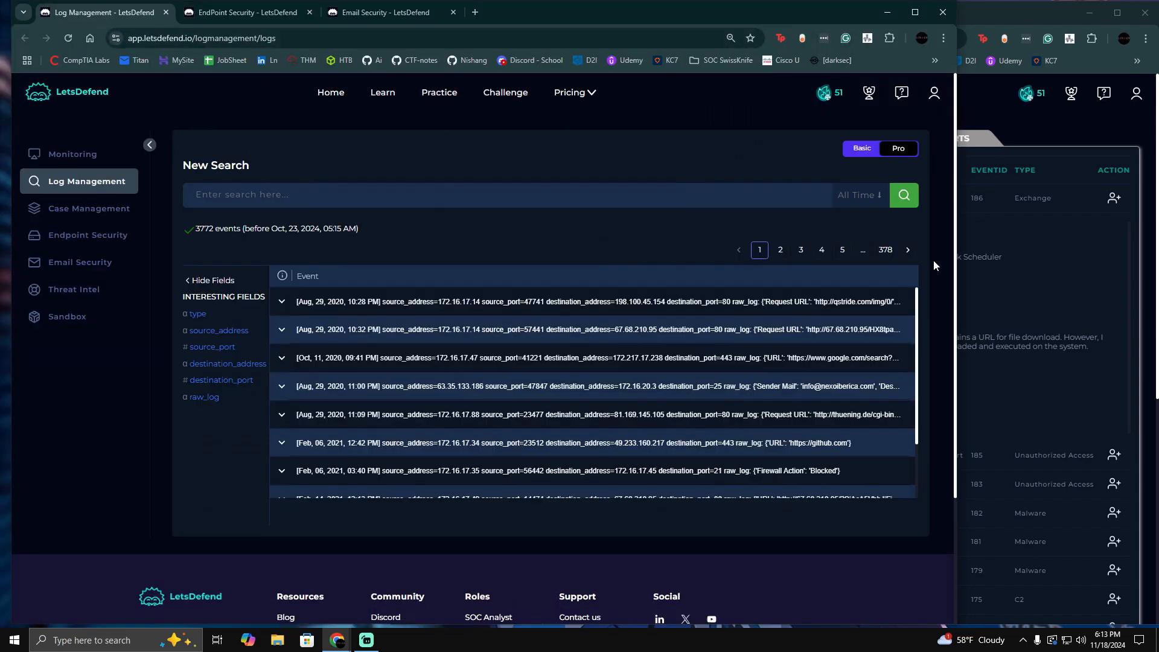
drag(1032, 337, 1036, 347)
click(902, 342)
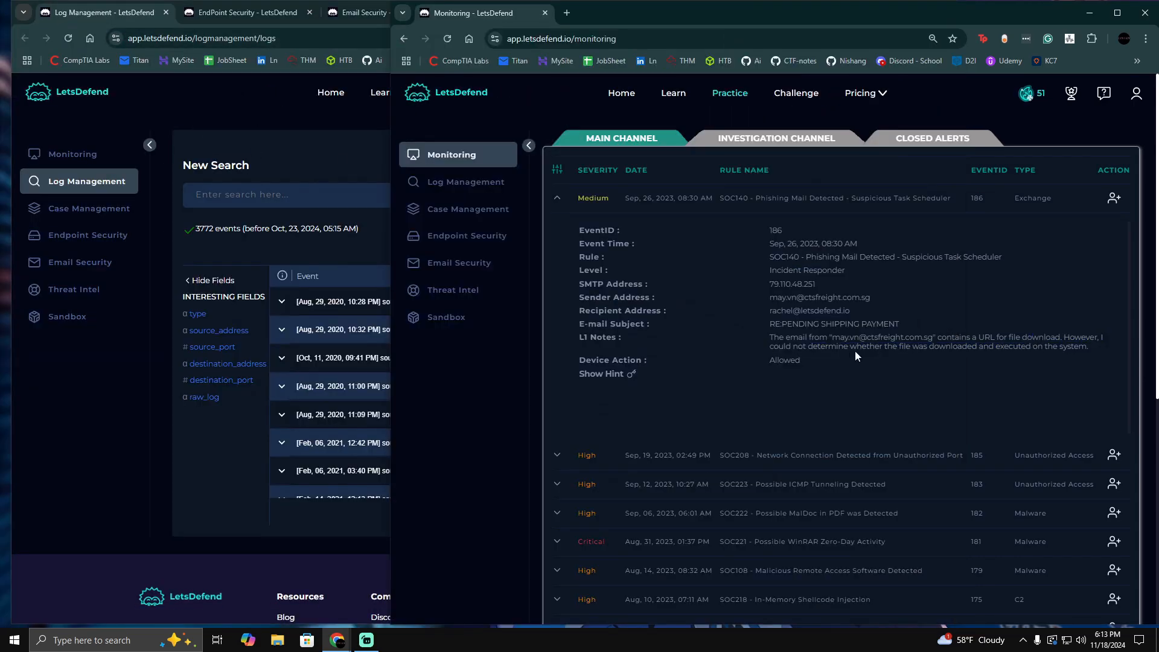
drag(838, 338, 931, 340)
click(909, 362)
drag(816, 283, 770, 284)
right_click(787, 284)
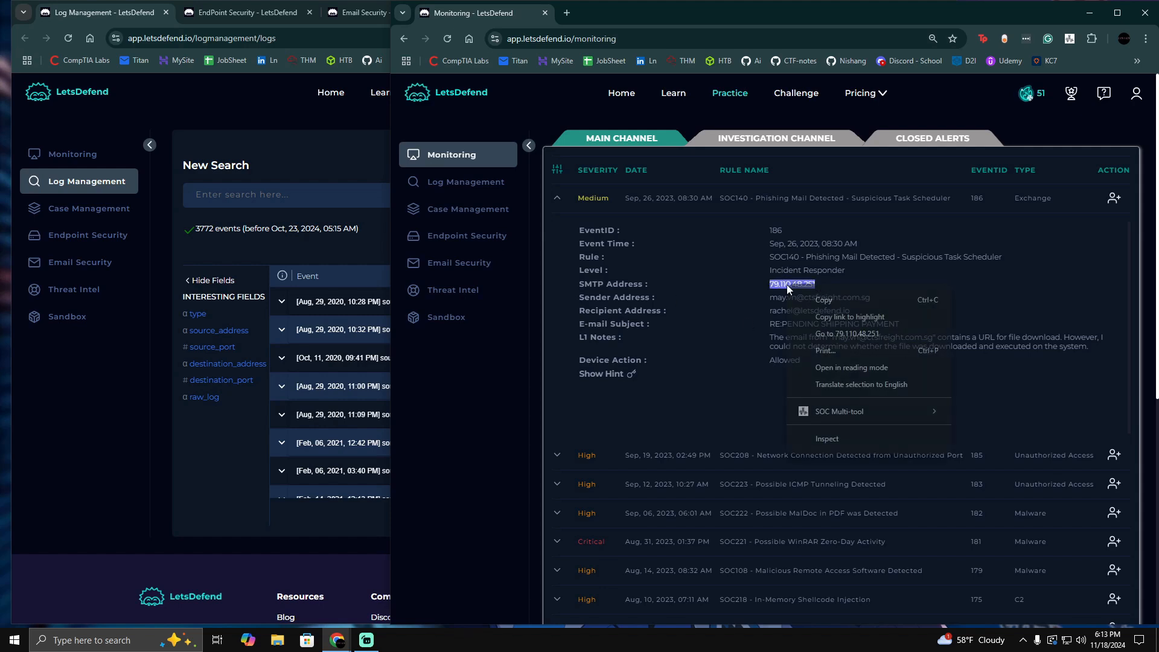
click(767, 266)
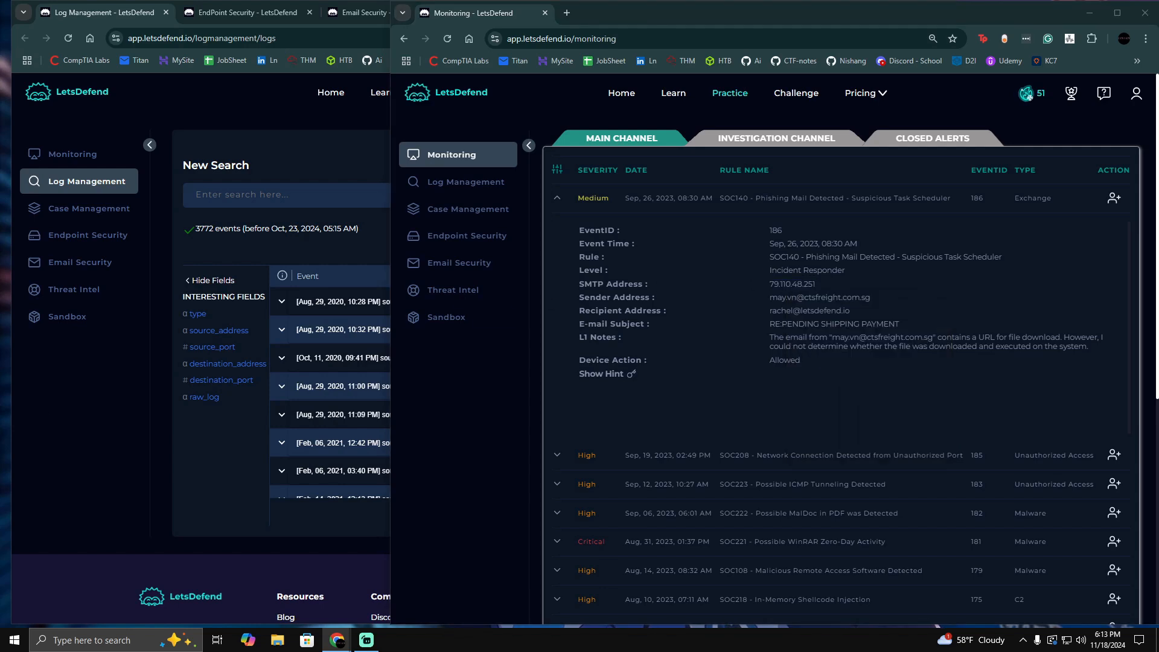
- Search the logs for events whose destination address contains 172.16.17.127, and widen the browser window for the event list
click(310, 195)
click(314, 276)
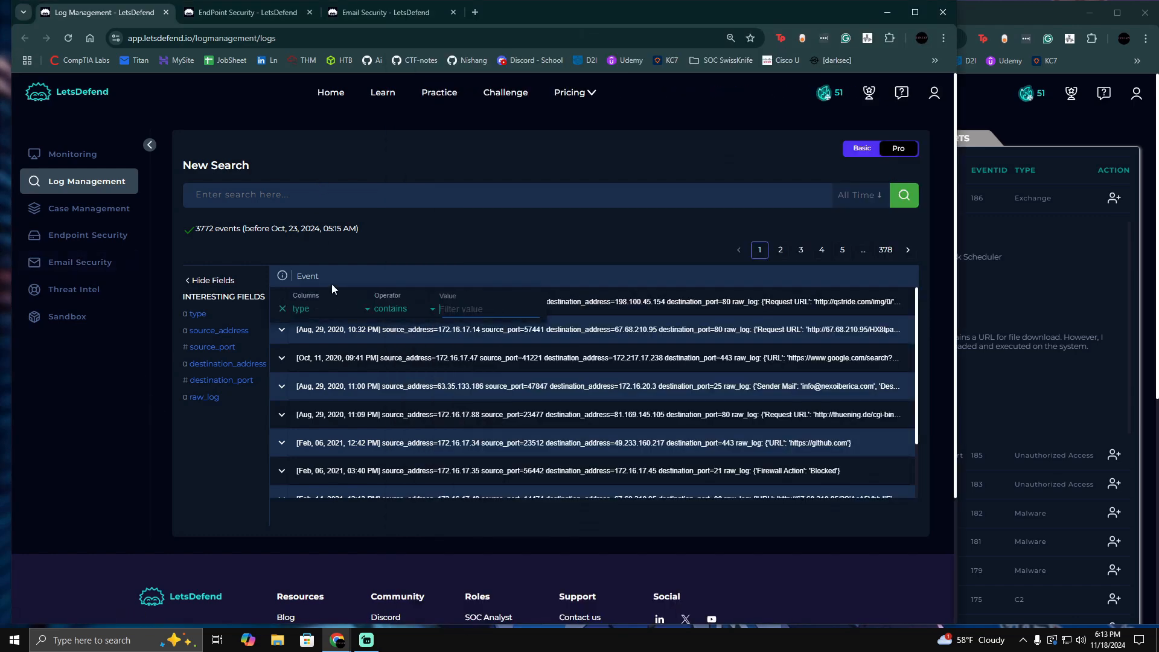
click(328, 310)
click(328, 372)
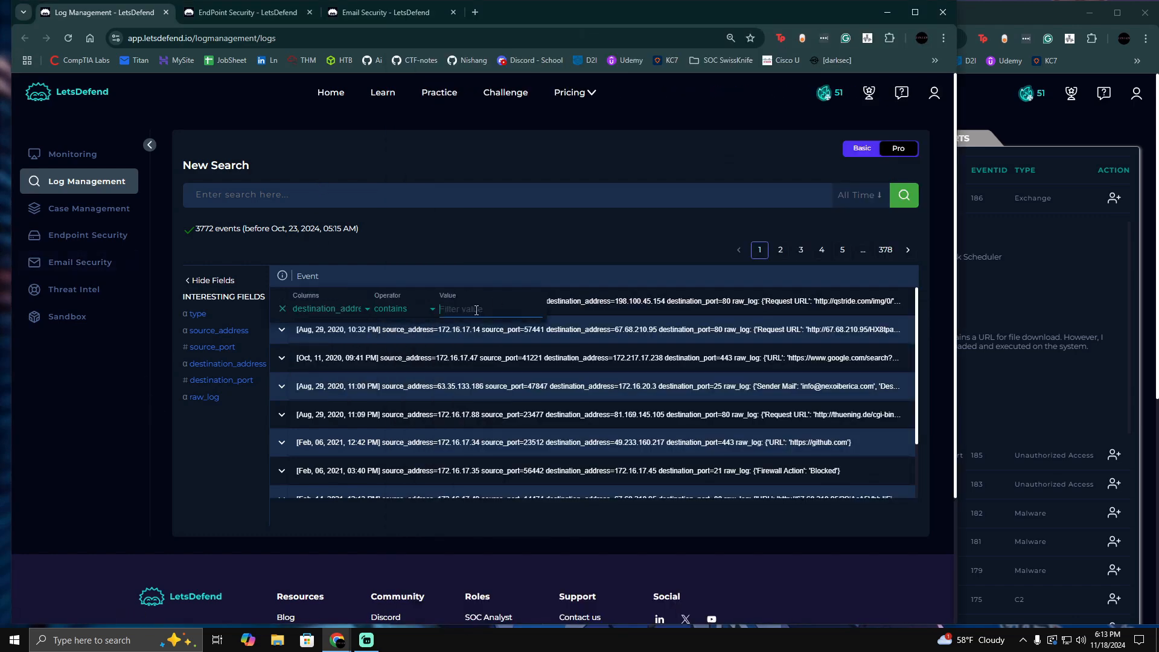
click(476, 309)
key(ctrl+v)
click(903, 195)
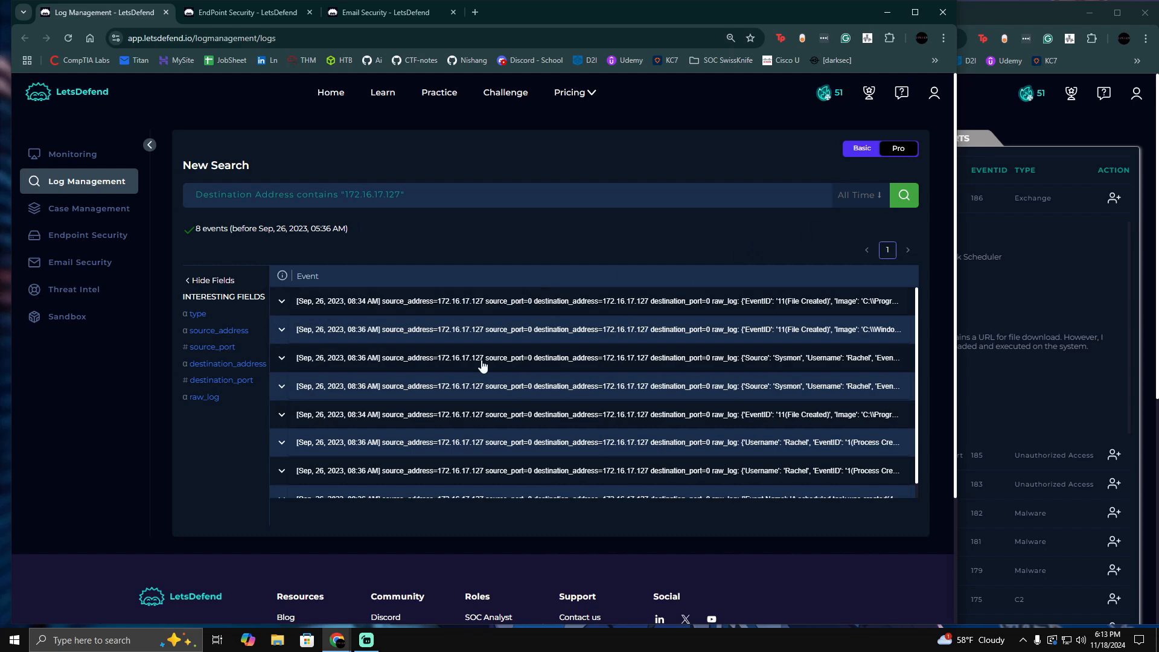
drag(955, 279, 998, 279)
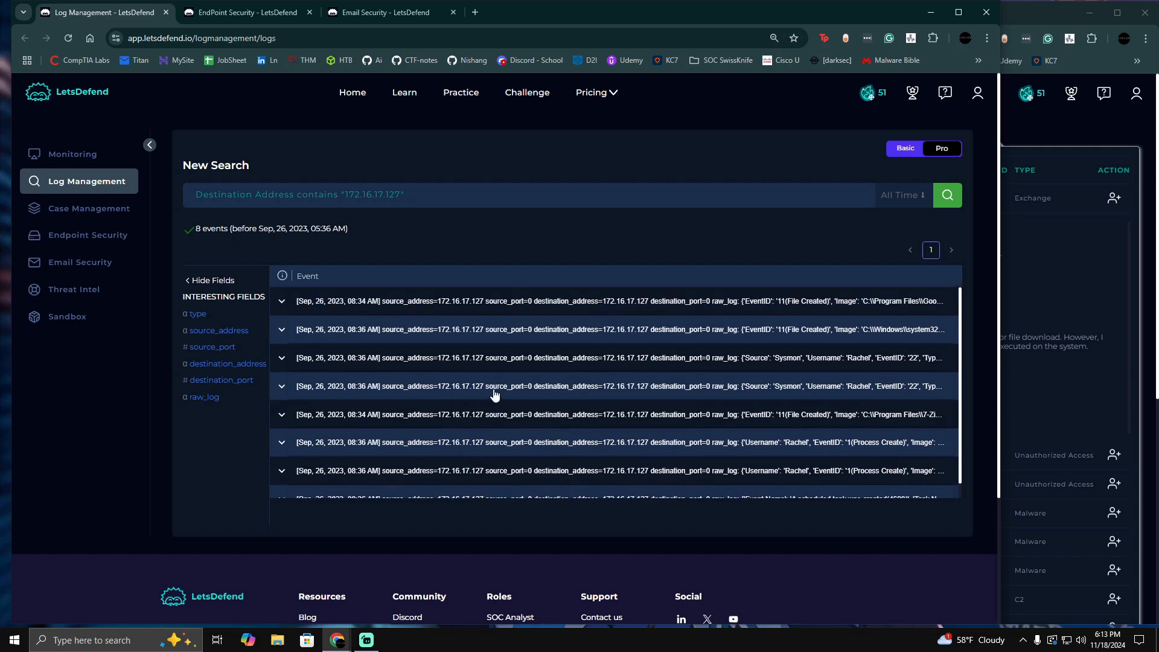
- Look over the filtered events, expand the first 08:34 AM File Created event and read its raw log
click(377, 303)
click(414, 307)
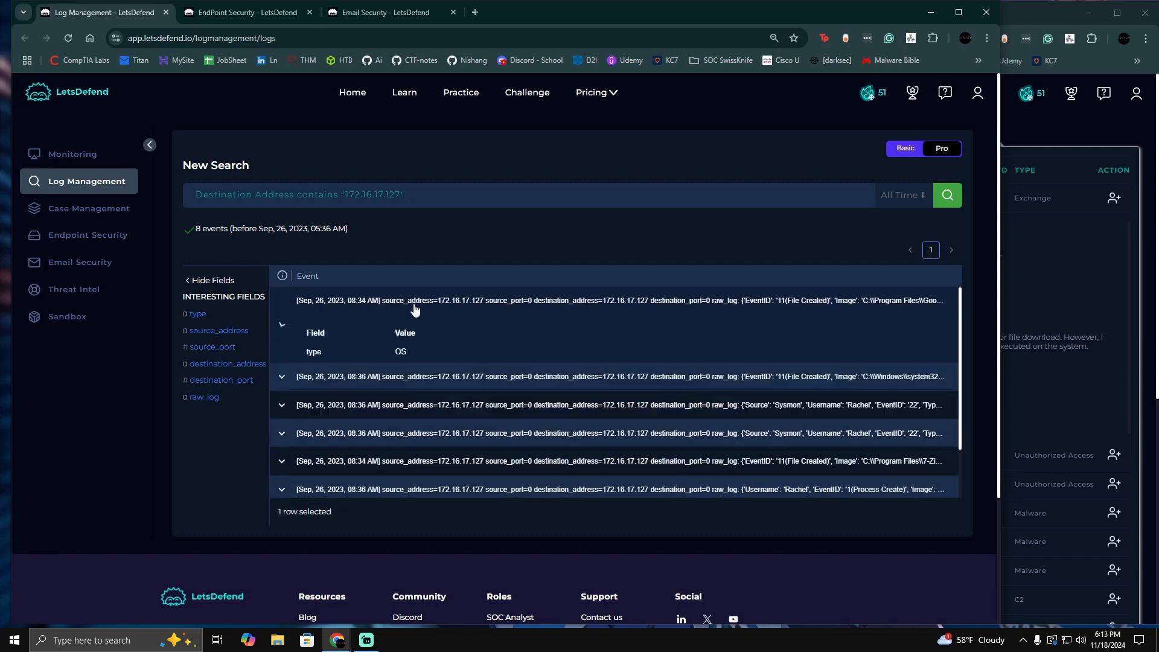
scroll(471, 386, down, 2)
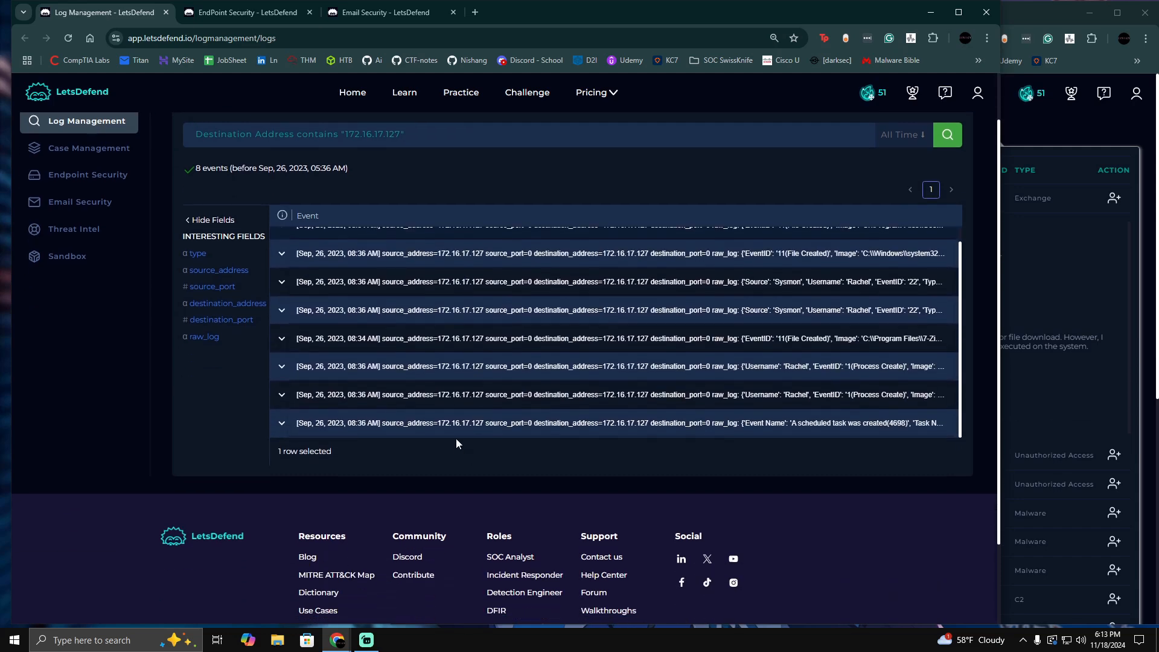
scroll(456, 410, up, 2)
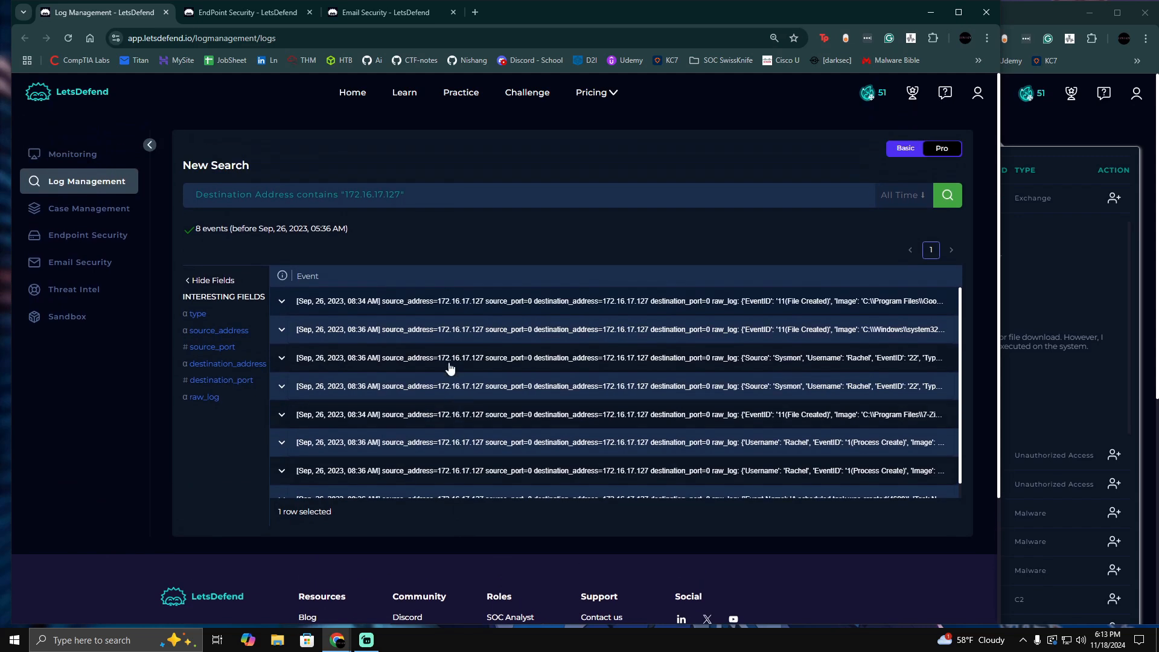
click(477, 302)
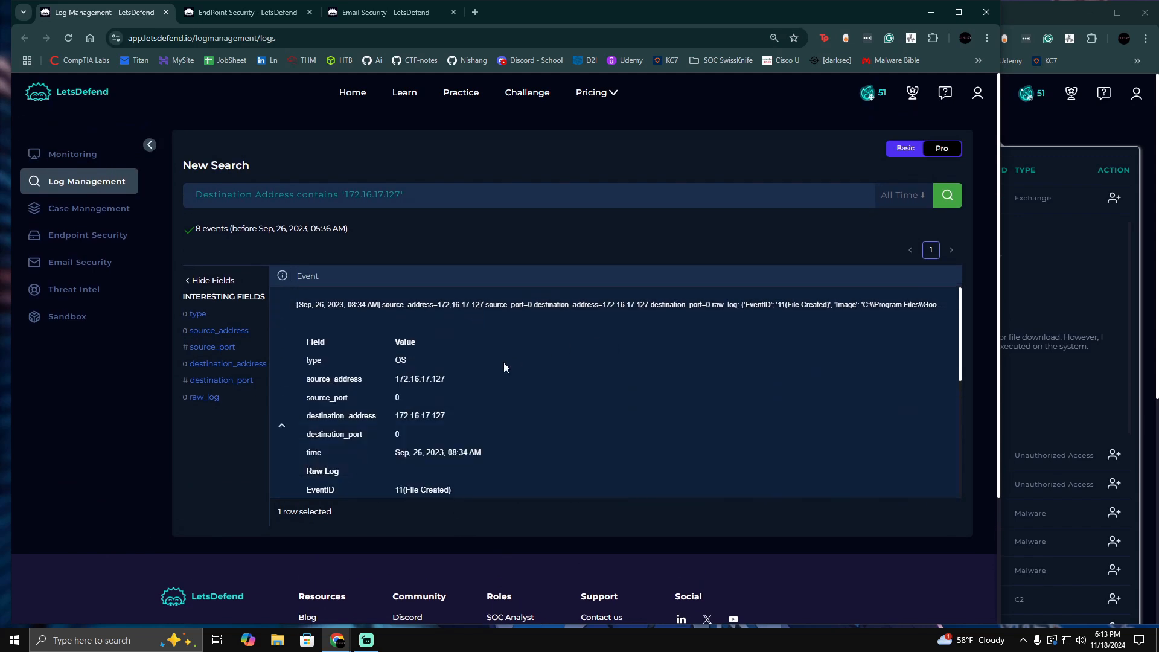
scroll(489, 356, down, 3)
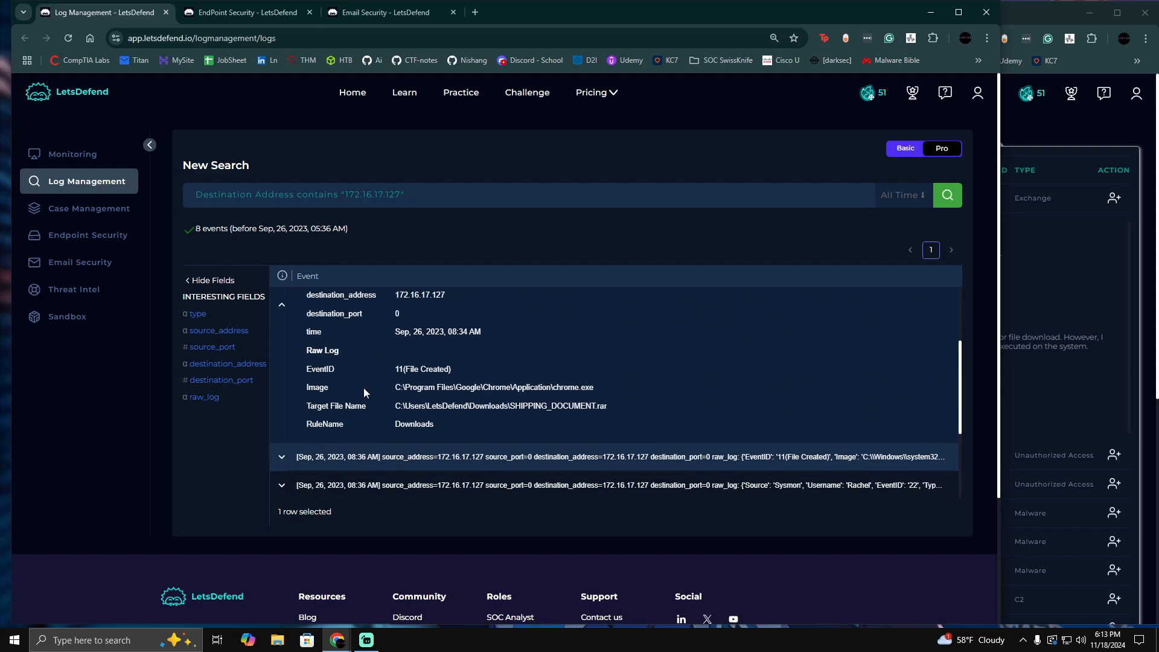
scroll(367, 386, up, 1)
scroll(588, 352, down, 2)
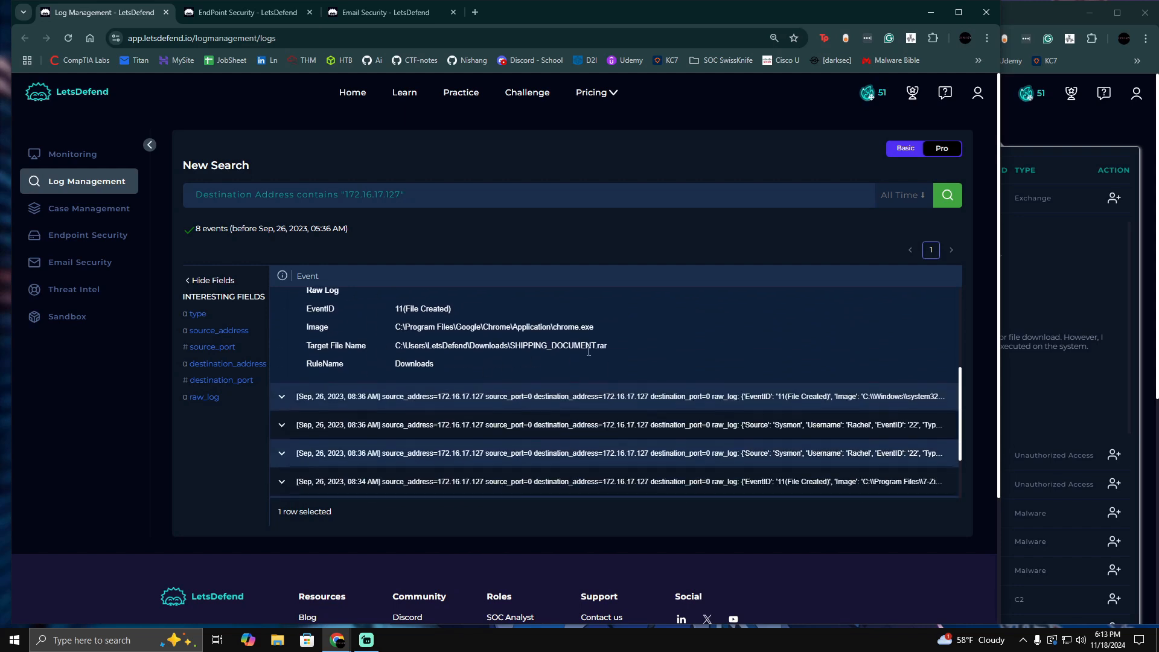
- Expand the 08:36 AM File Created event and read its image, target file name and rule name
click(483, 396)
scroll(495, 381, down, 4)
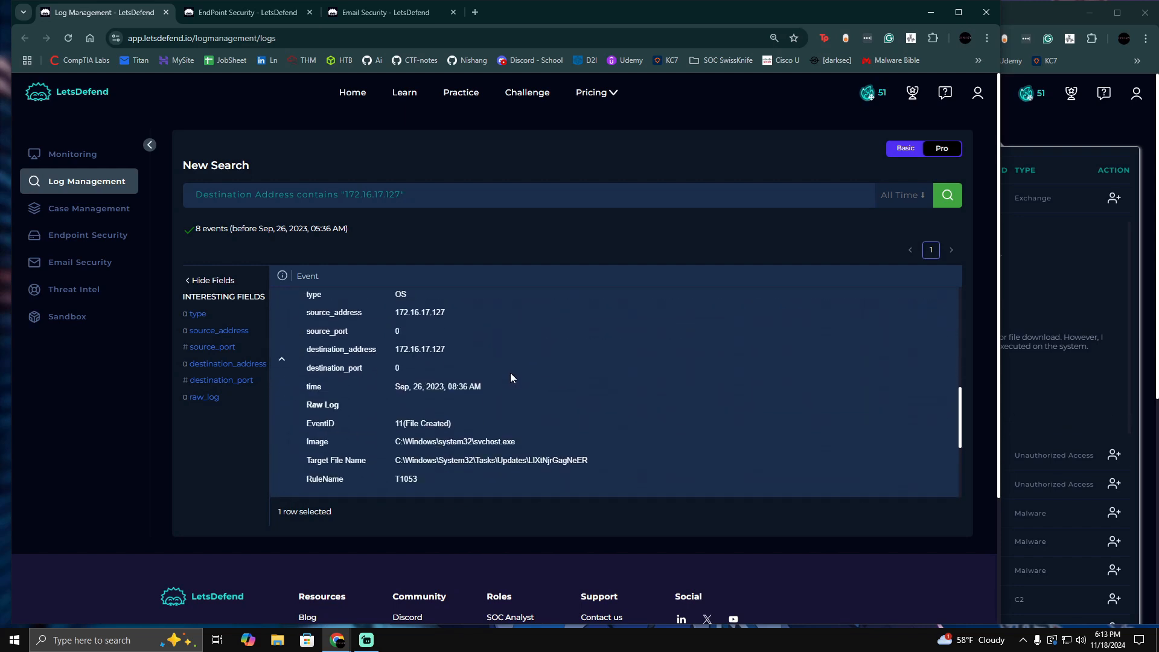
scroll(478, 346, down, 1)
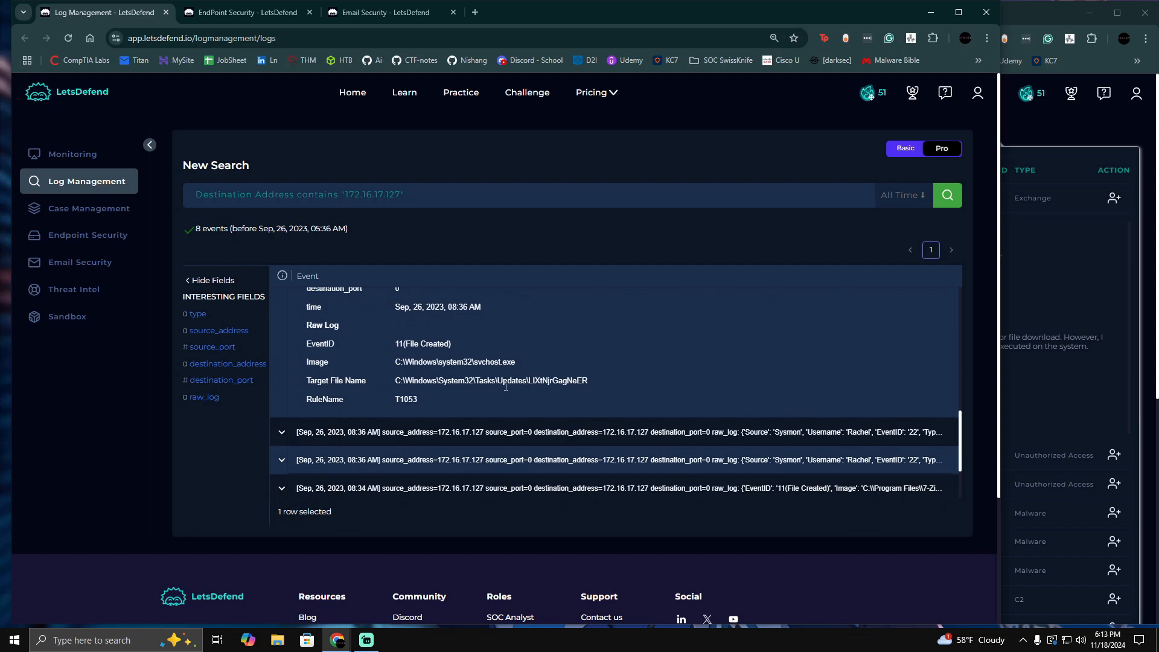
scroll(492, 383, up, 1)
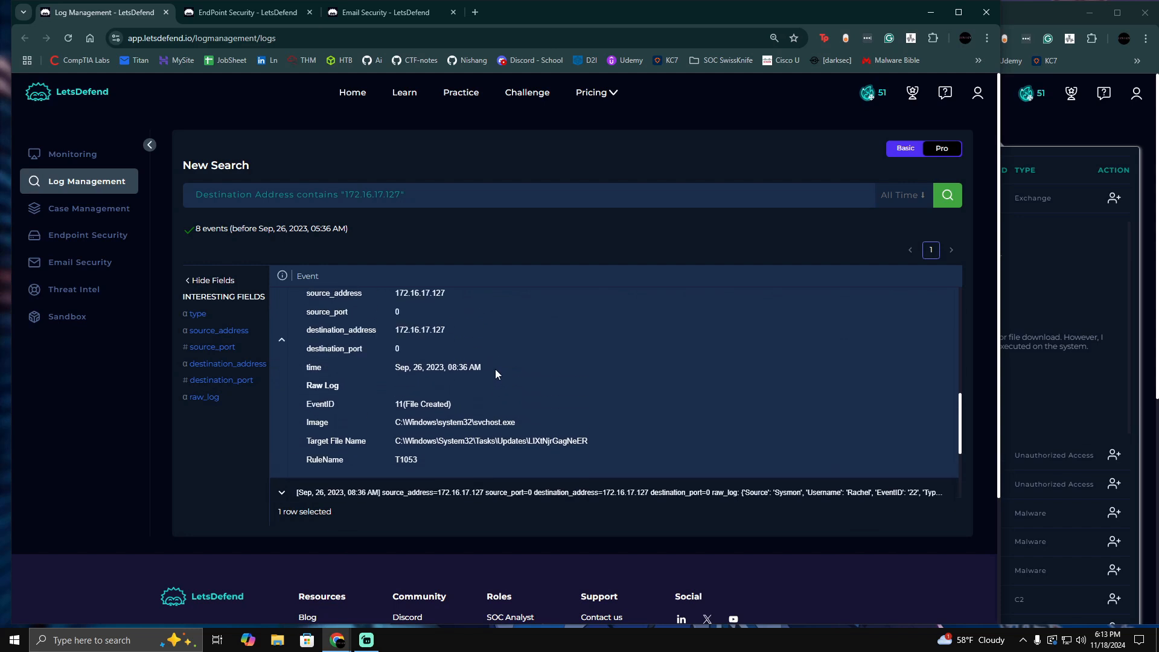
scroll(495, 371, down, 1)
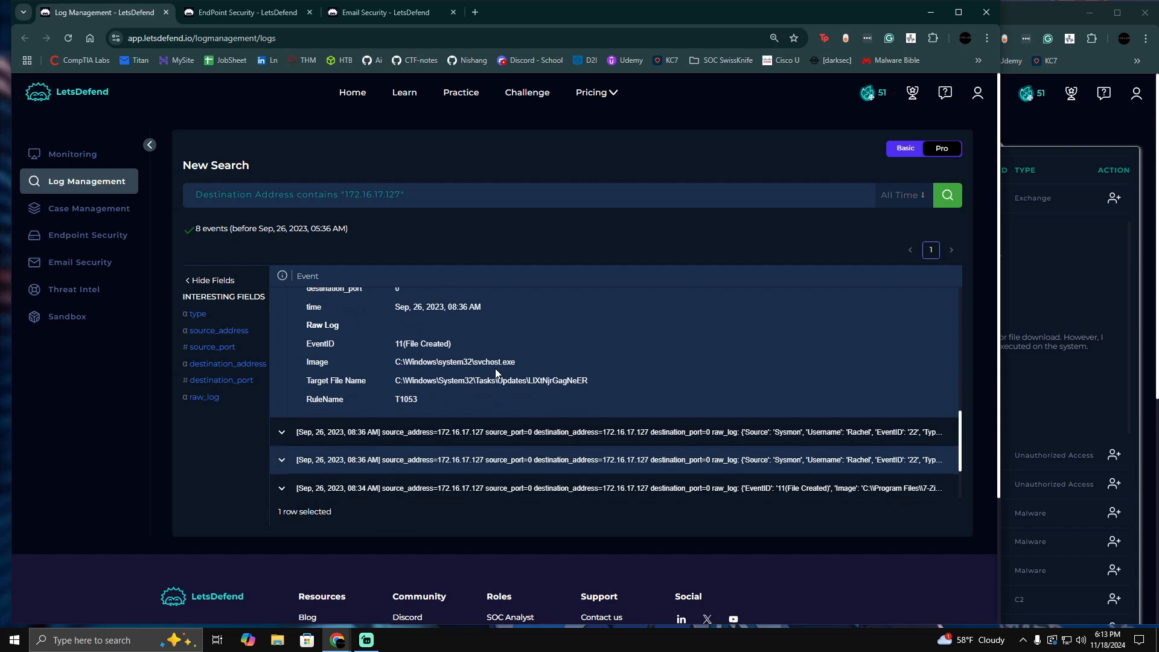
- Expand both 08:36 AM Sysmon events with EventID 22 and read their query results, query names and images
click(480, 432)
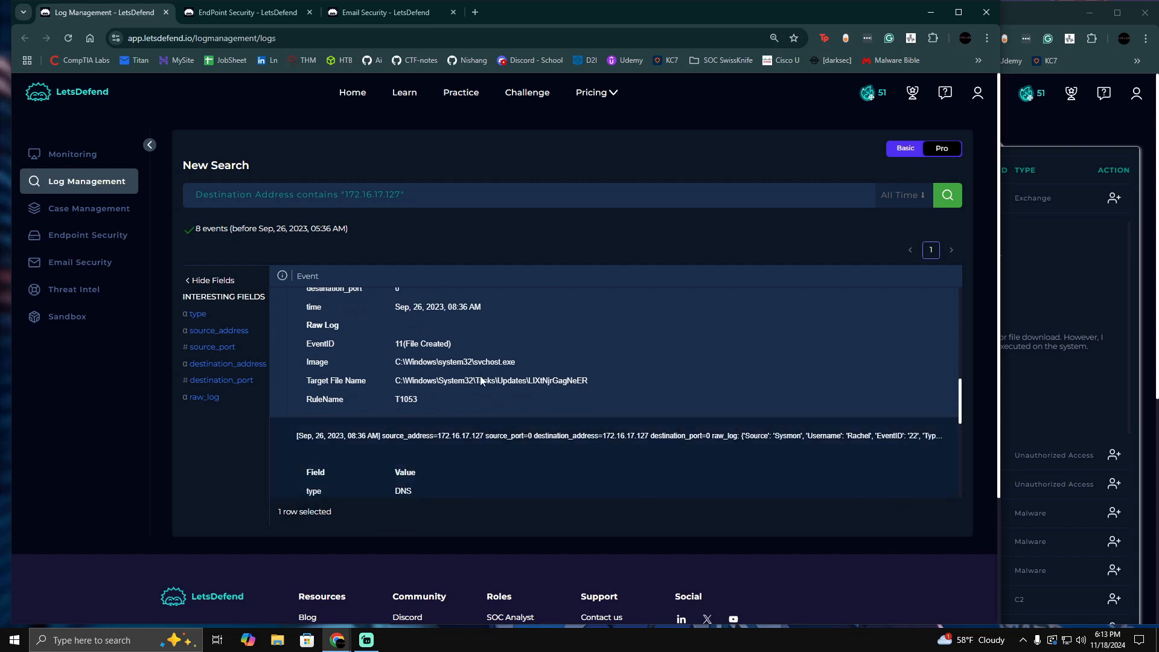
scroll(480, 372, down, 2)
scroll(478, 378, down, 2)
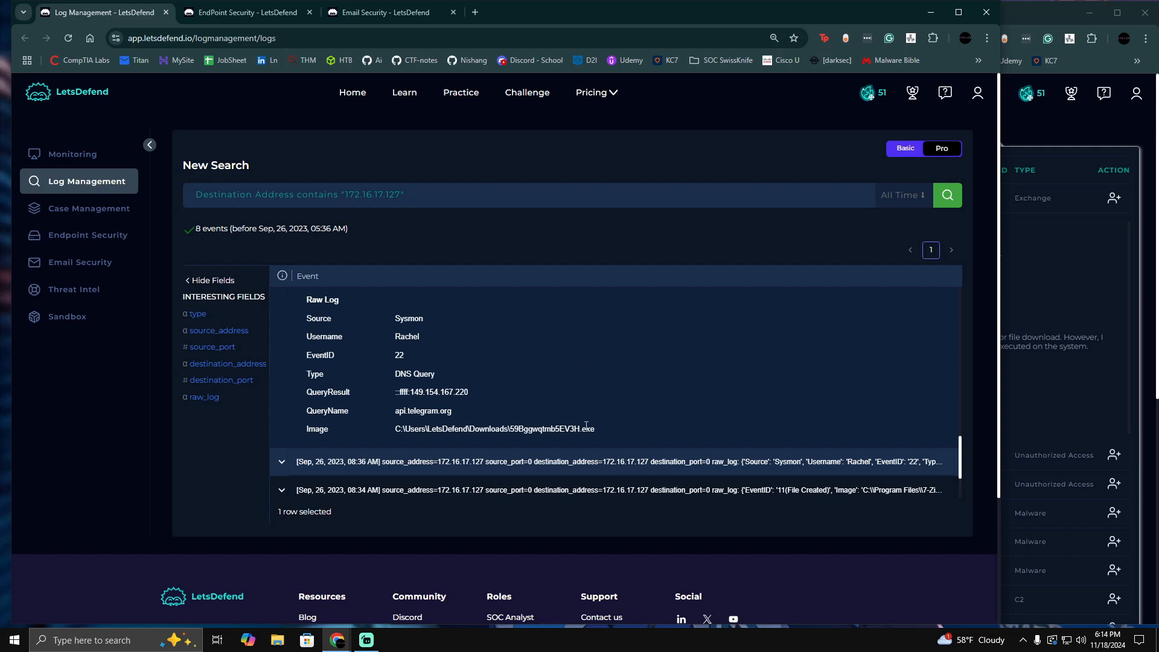
scroll(567, 424, up, 1)
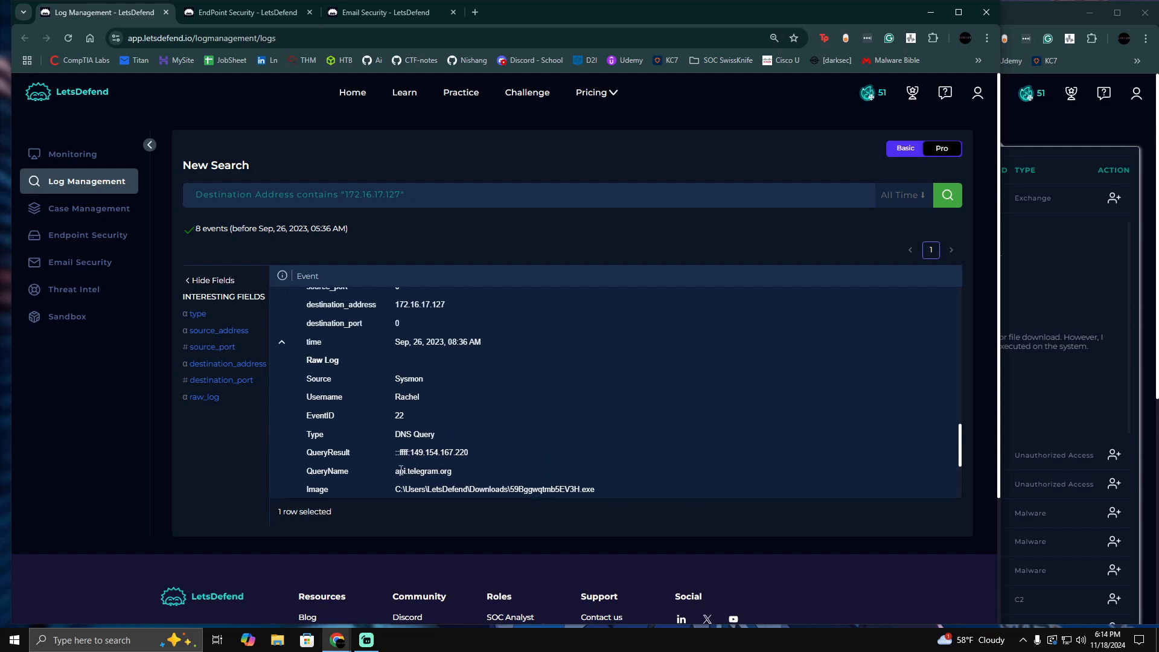
scroll(428, 464, up, 1)
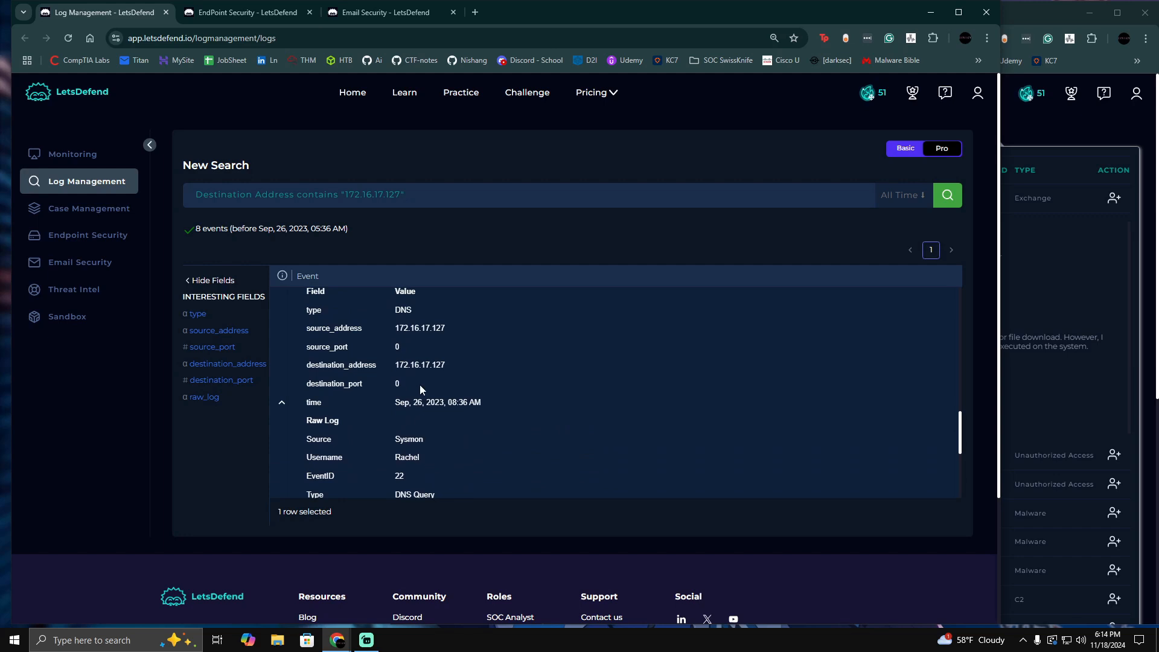
scroll(419, 385, down, 3)
click(440, 396)
scroll(477, 362, down, 4)
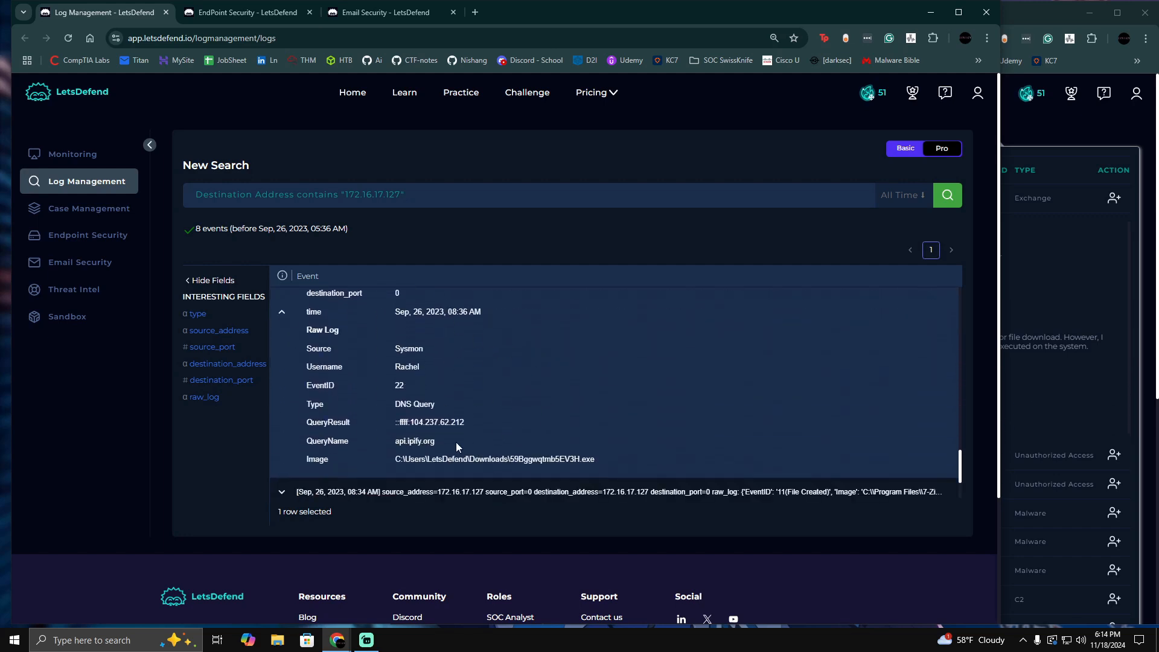
- Expand the 08:34 AM File Created event from 7-Zip and read which file it wrote
scroll(483, 423, down, 3)
click(461, 401)
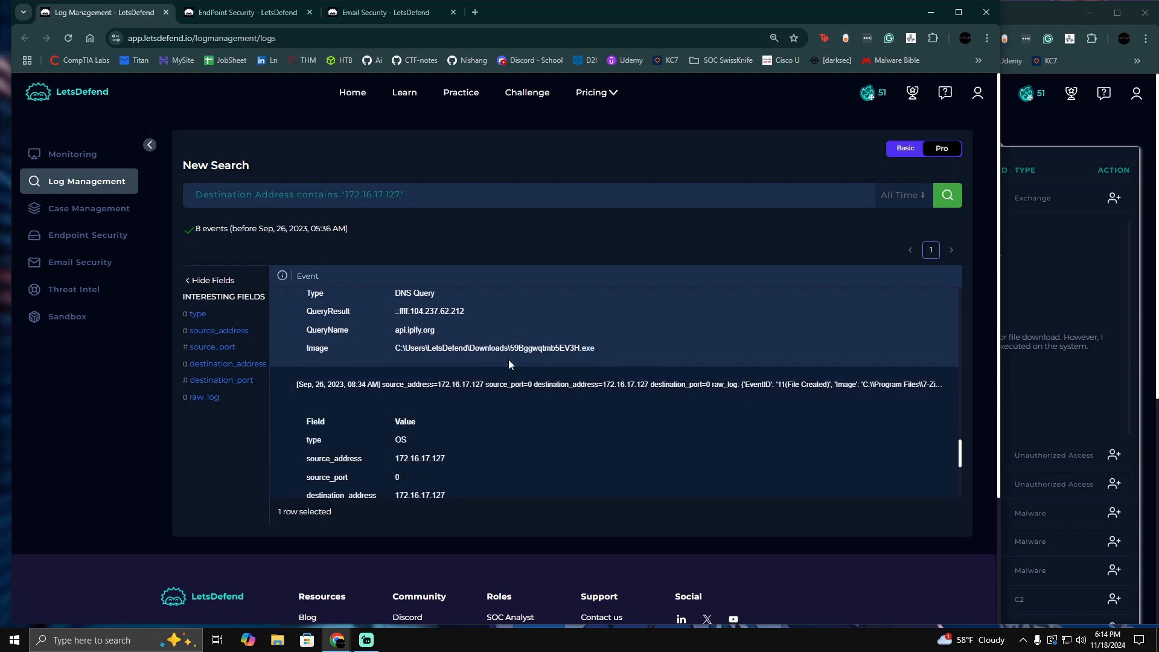
scroll(498, 358, down, 3)
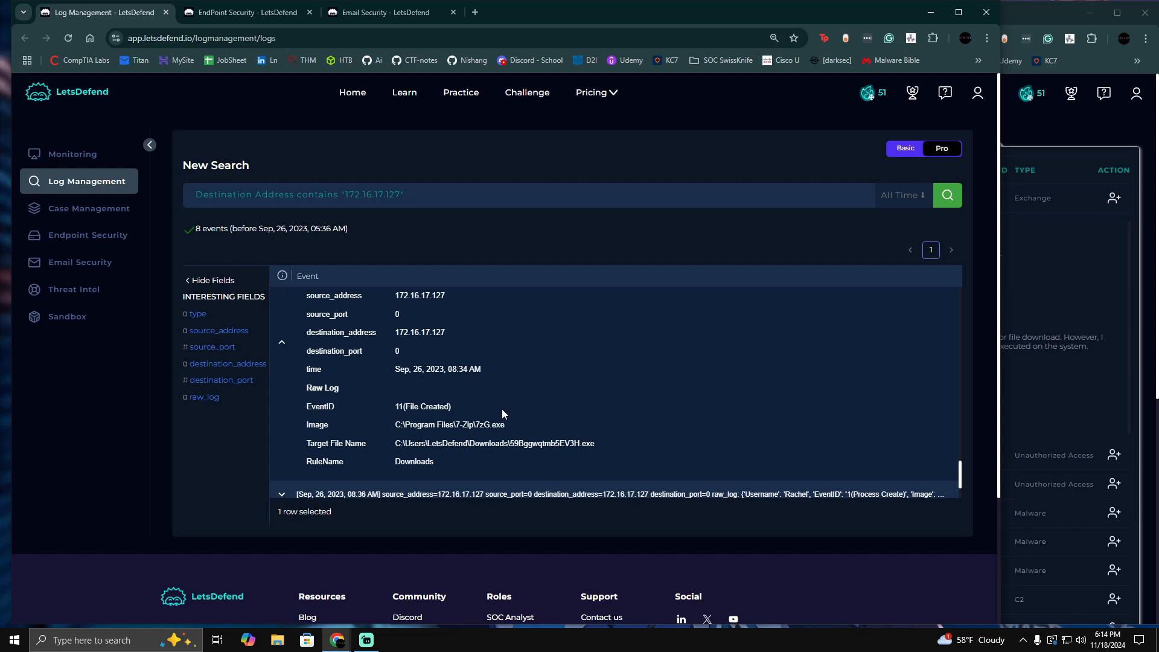
scroll(501, 409, up, 1)
scroll(501, 409, down, 2)
- Expand the first 08:36 AM Process Create event and read its image, original file name, hash and PID
click(463, 432)
scroll(471, 385, down, 2)
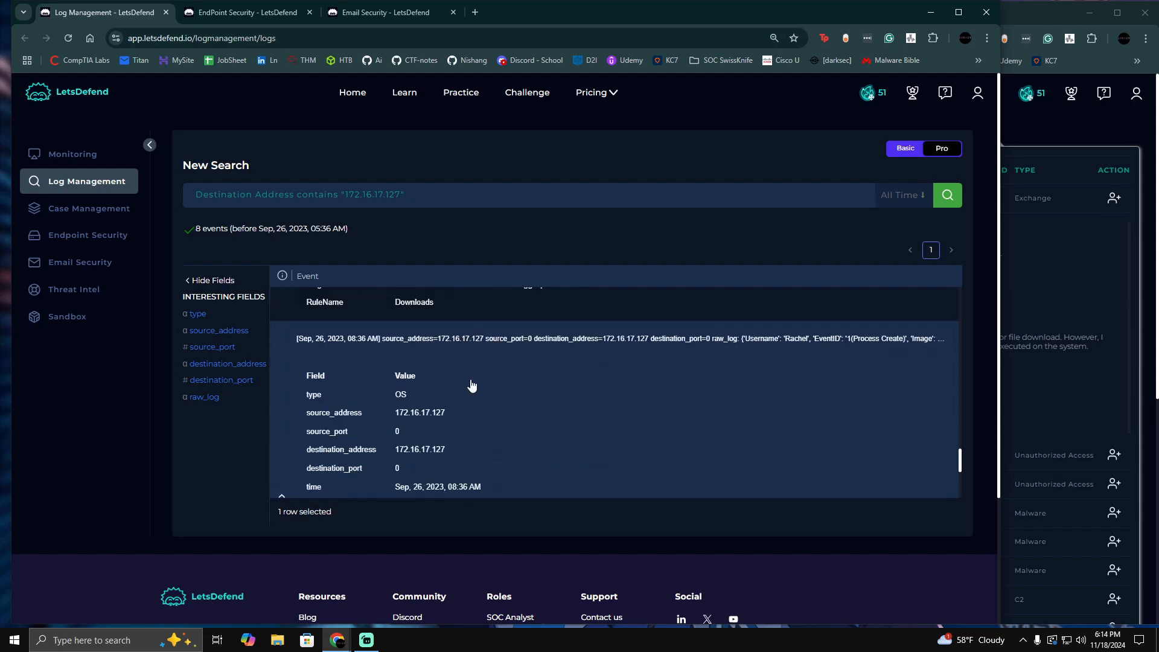
scroll(472, 385, down, 3)
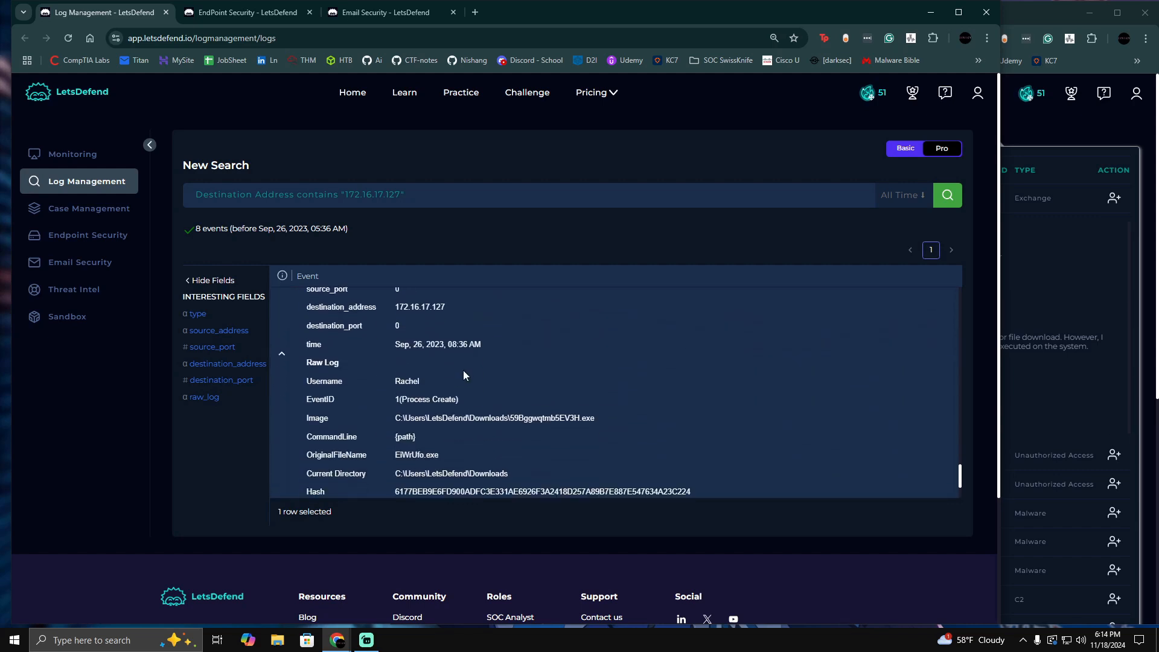
scroll(462, 371, down, 1)
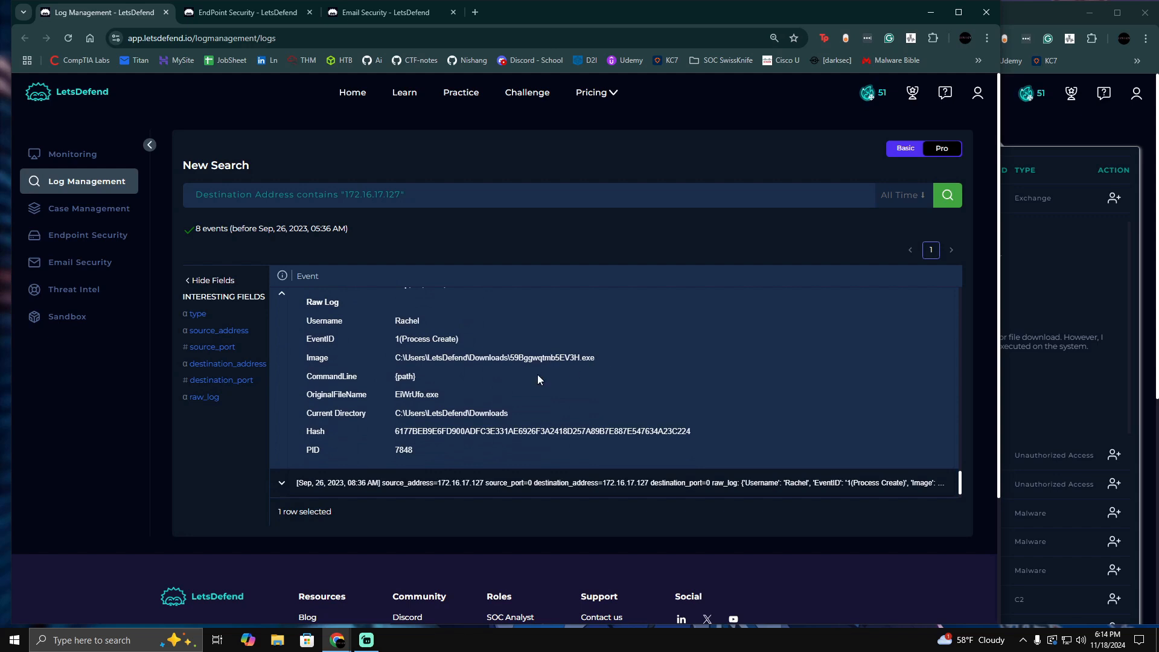
- Run a SOC Multi-tool hash reputation check on the Process Create event's hash
drag(692, 431, 394, 433)
right_click(395, 433)
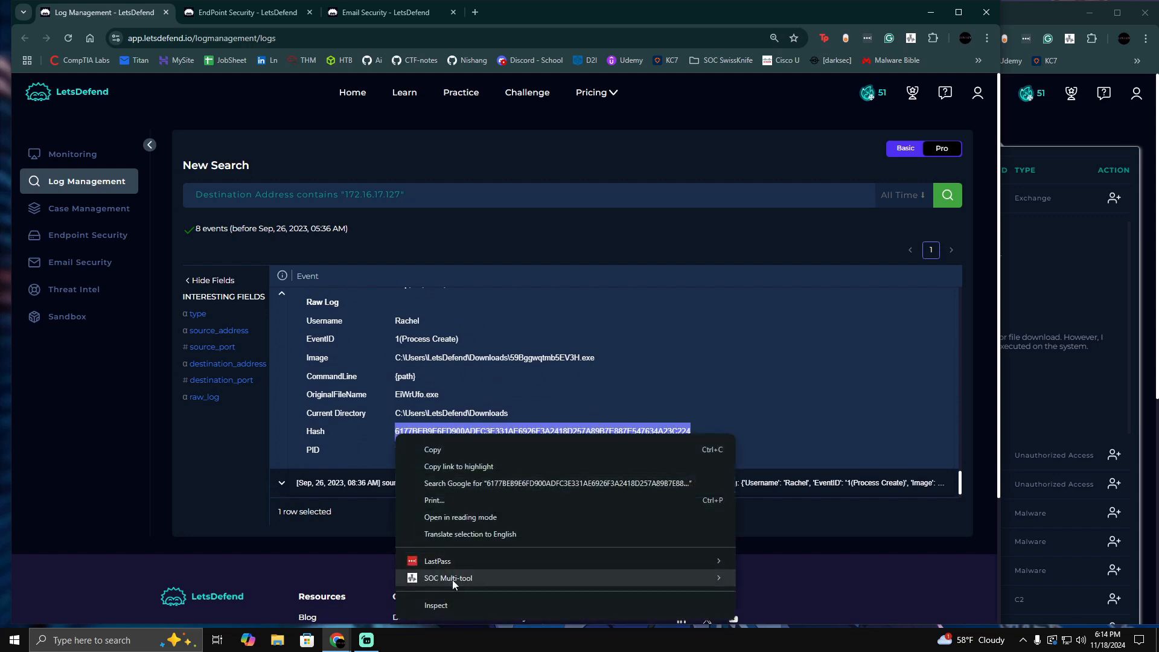
mouse_move(452, 578)
mouse_move(759, 566)
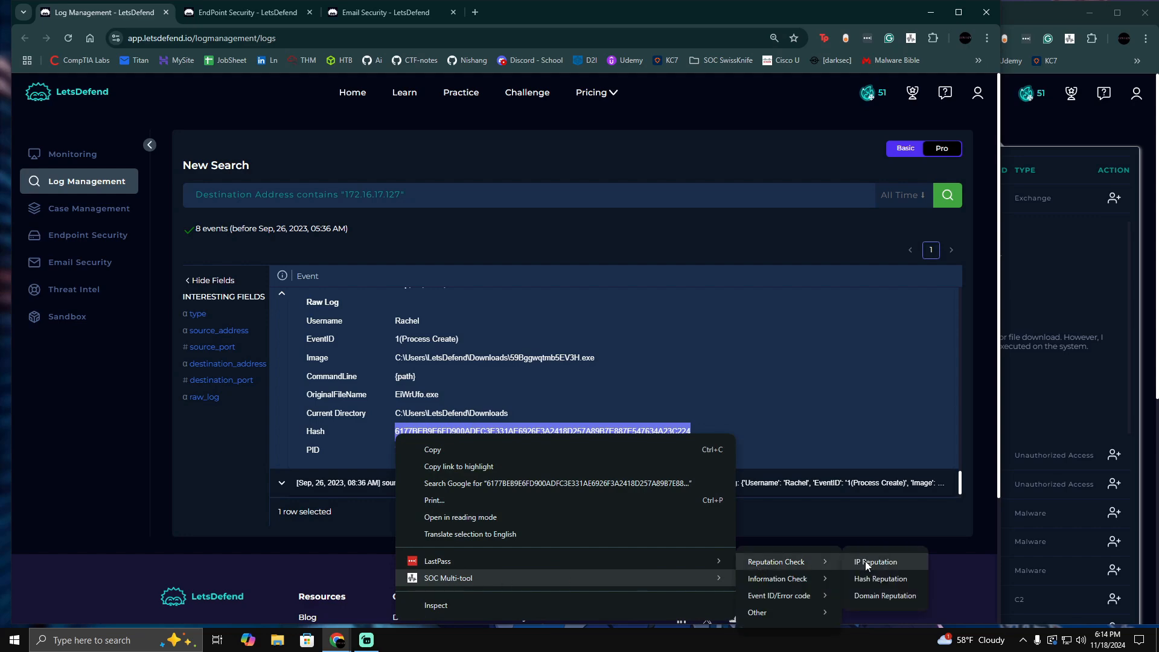
click(869, 578)
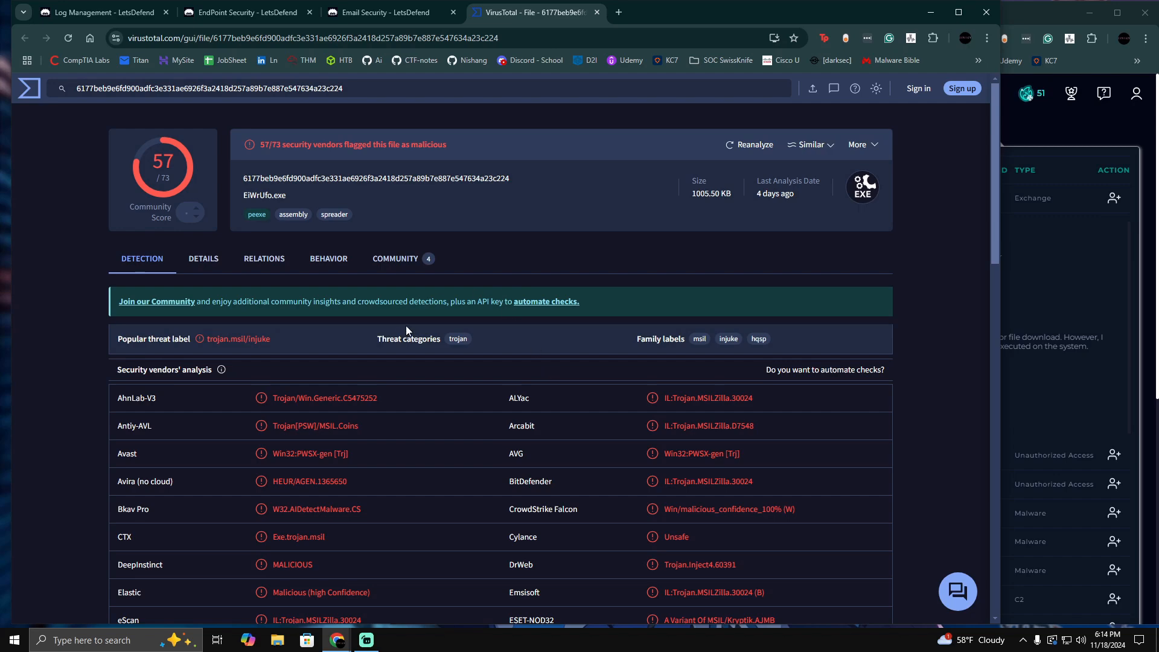
- Examine the detection score, threat labels and security vendors' analysis for the file hash on VirusTotal
scroll(554, 242, down, 3)
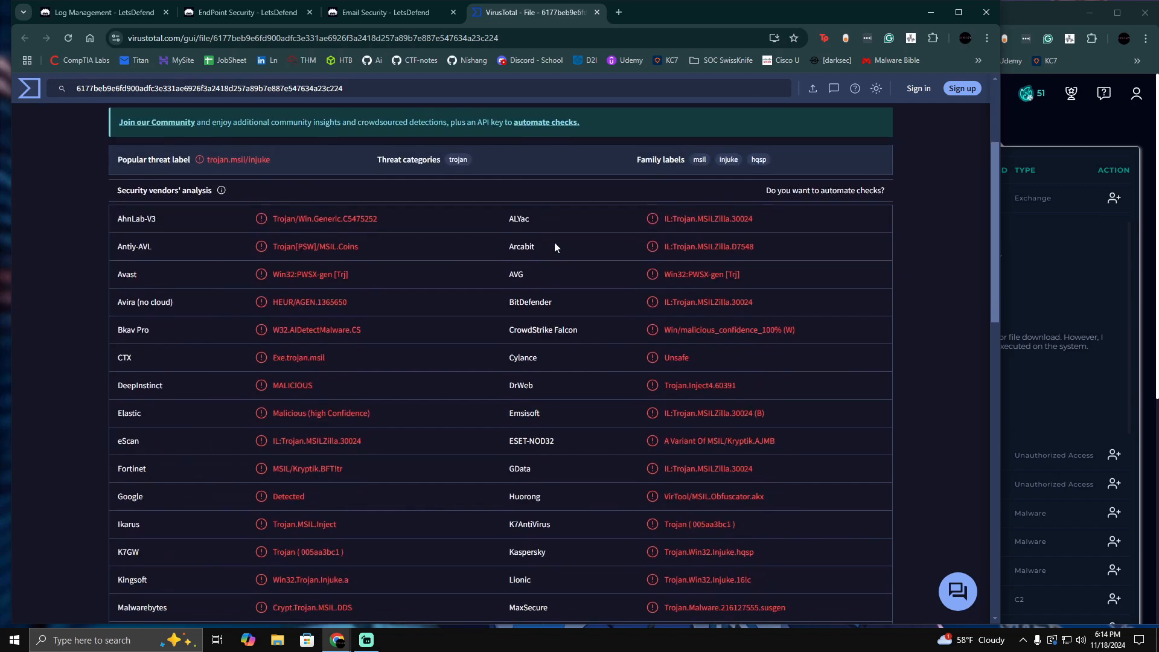
scroll(555, 242, up, 3)
scroll(78, 320, down, 1)
scroll(77, 316, down, 3)
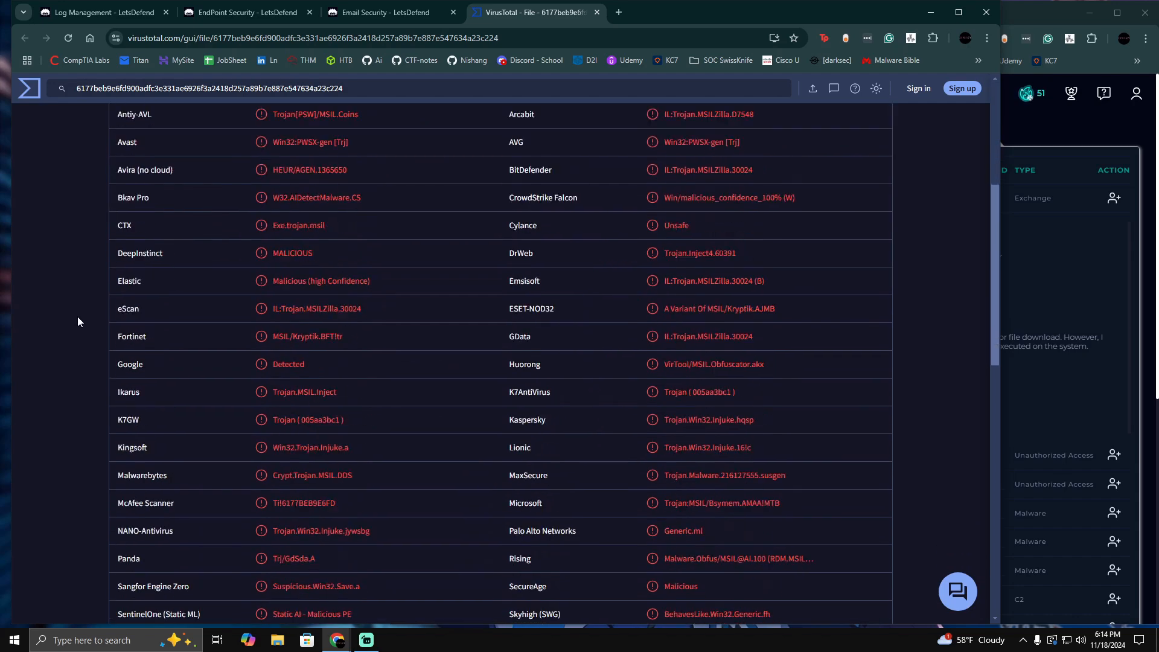
scroll(77, 314, up, 4)
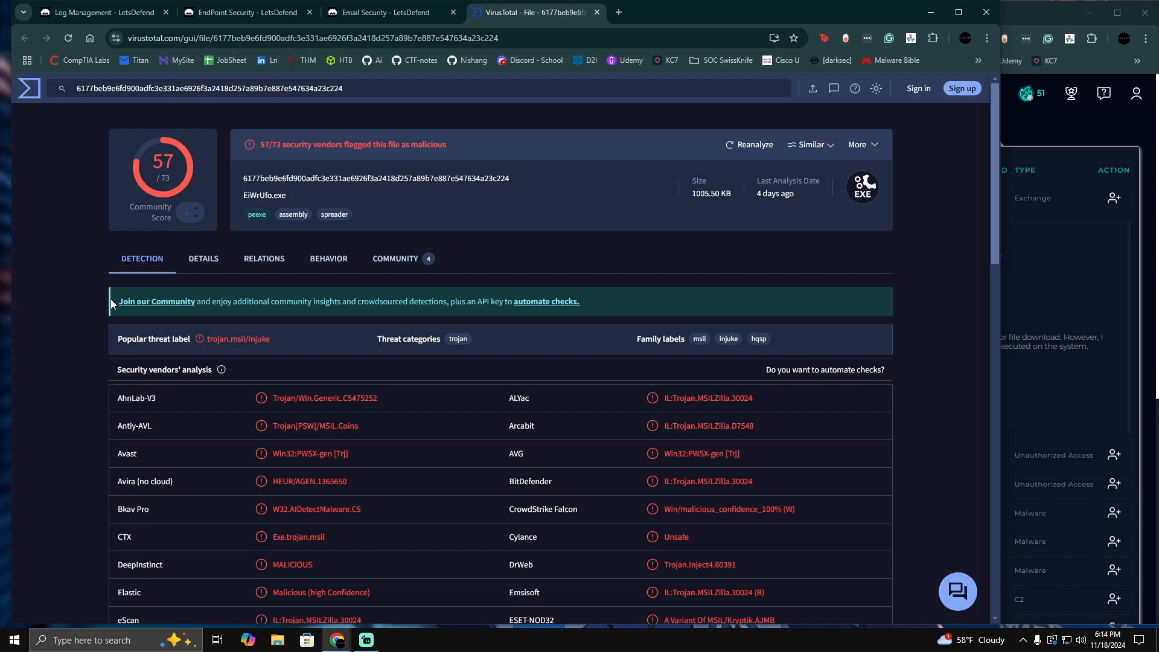
- Read the VirusTotal community comments on the file, including the Joe Sandbox analysis
click(411, 259)
scroll(620, 245, down, 1)
scroll(592, 265, down, 2)
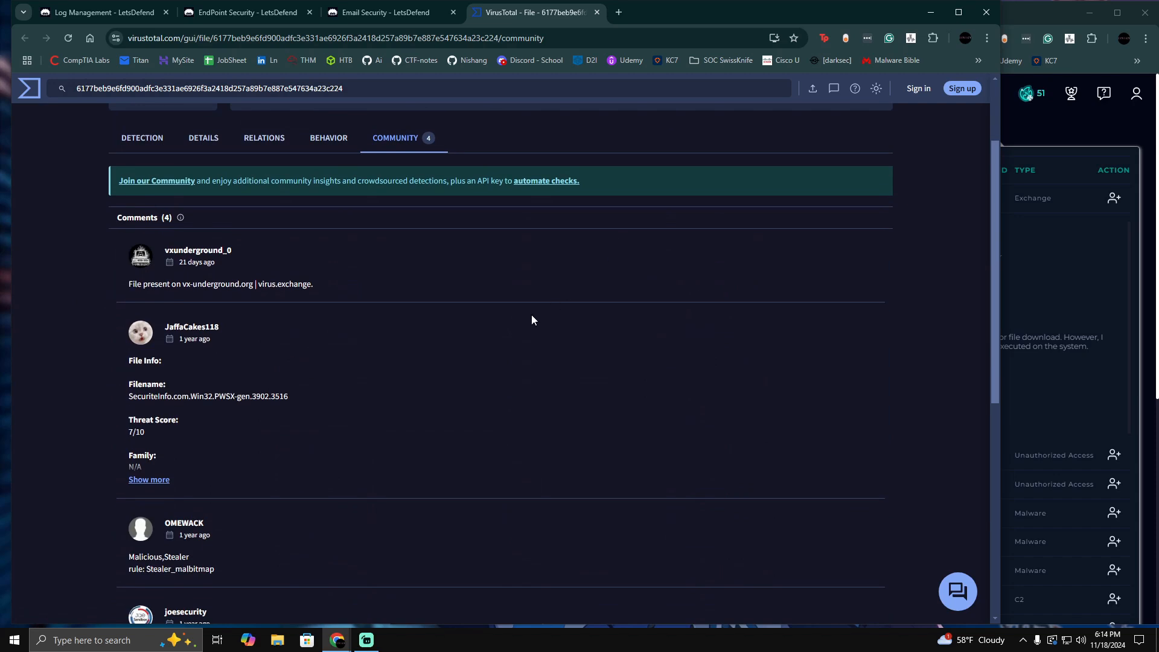
scroll(486, 343, down, 3)
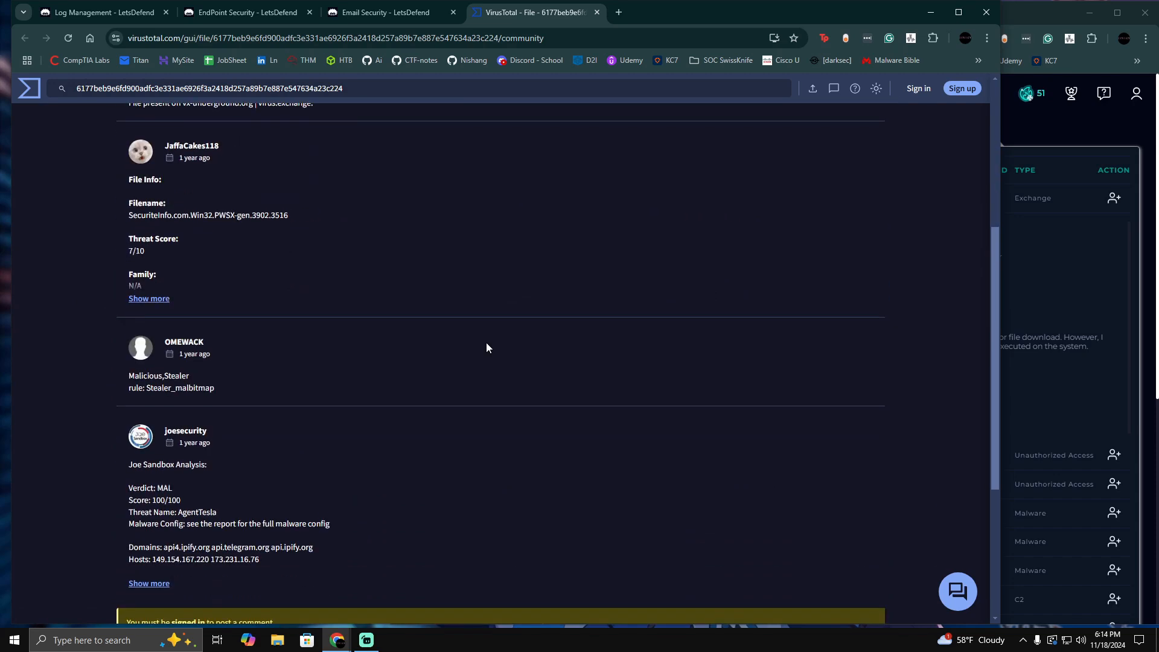
scroll(487, 343, down, 4)
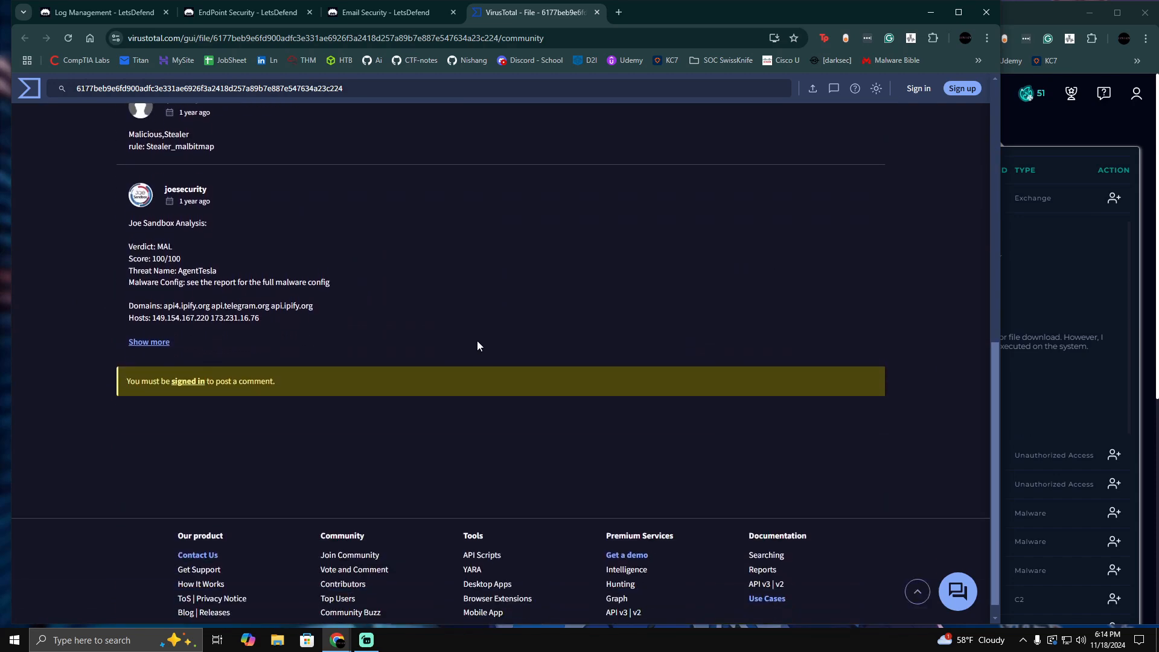
- Copy the URL of the file's VirusTotal detection page for the incident notes
scroll(480, 345, up, 10)
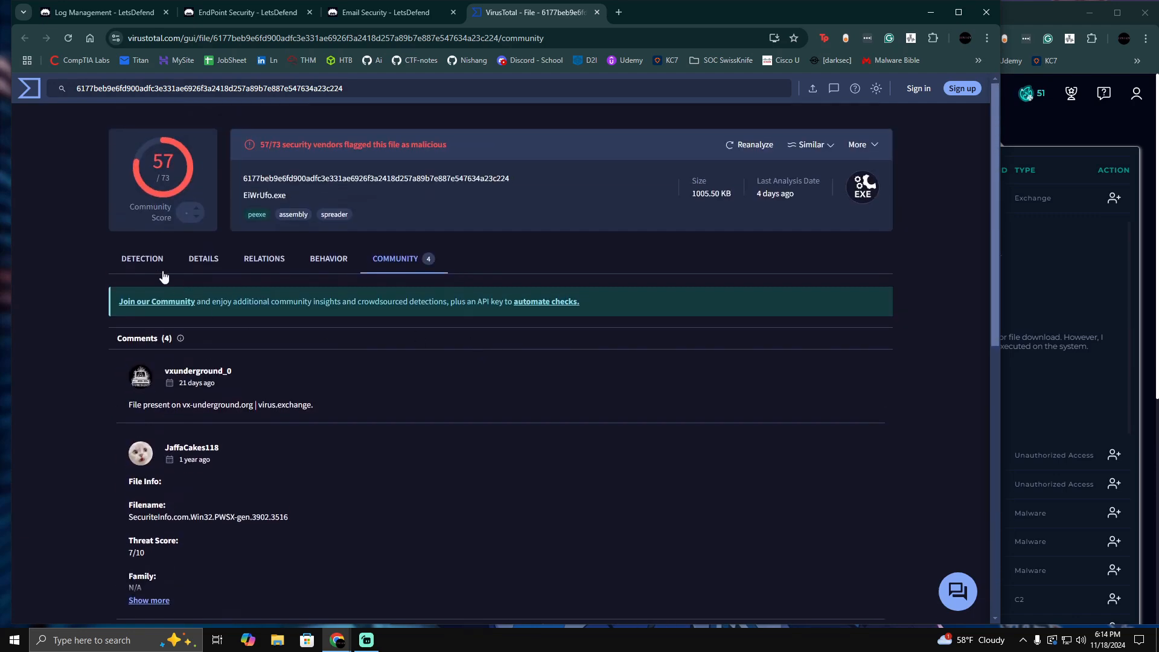
click(160, 268)
click(282, 40)
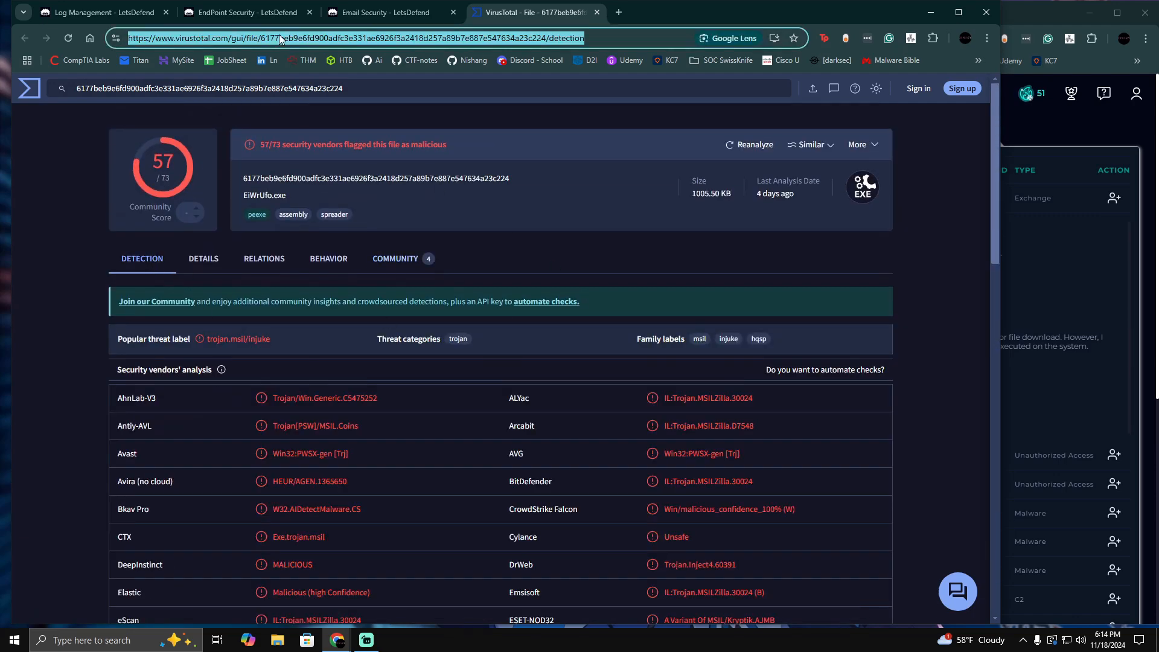
right_click(282, 39)
click(326, 149)
click(1028, 95)
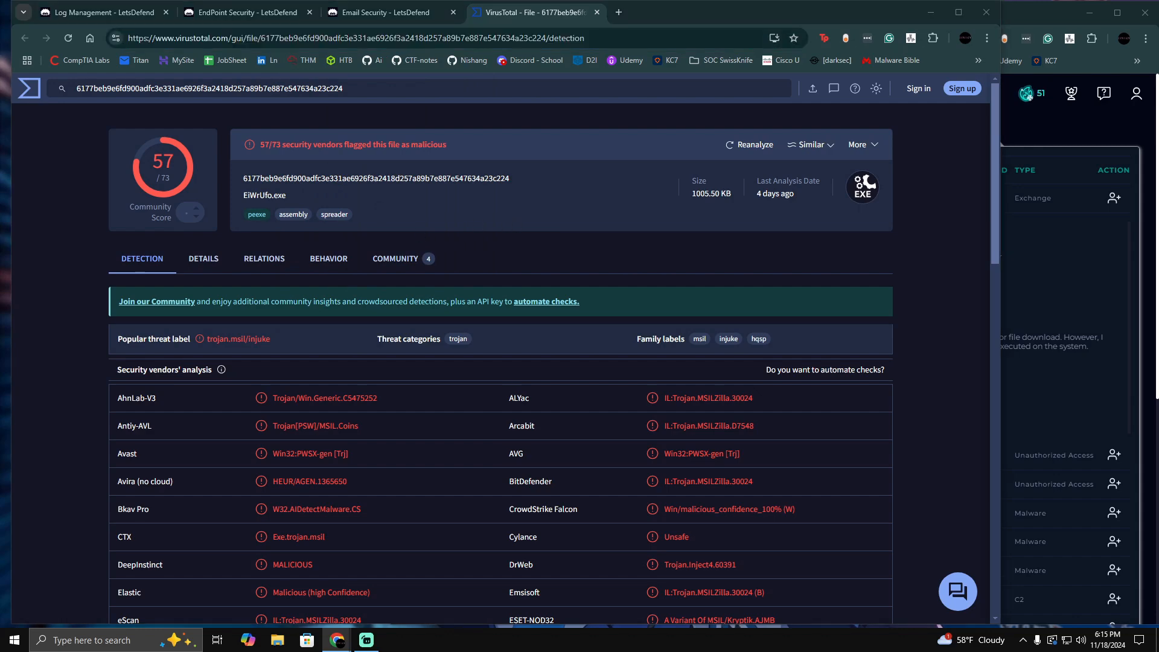
- Copy the file's MD5 hash from the basic properties on VirusTotal and close the report
click(204, 258)
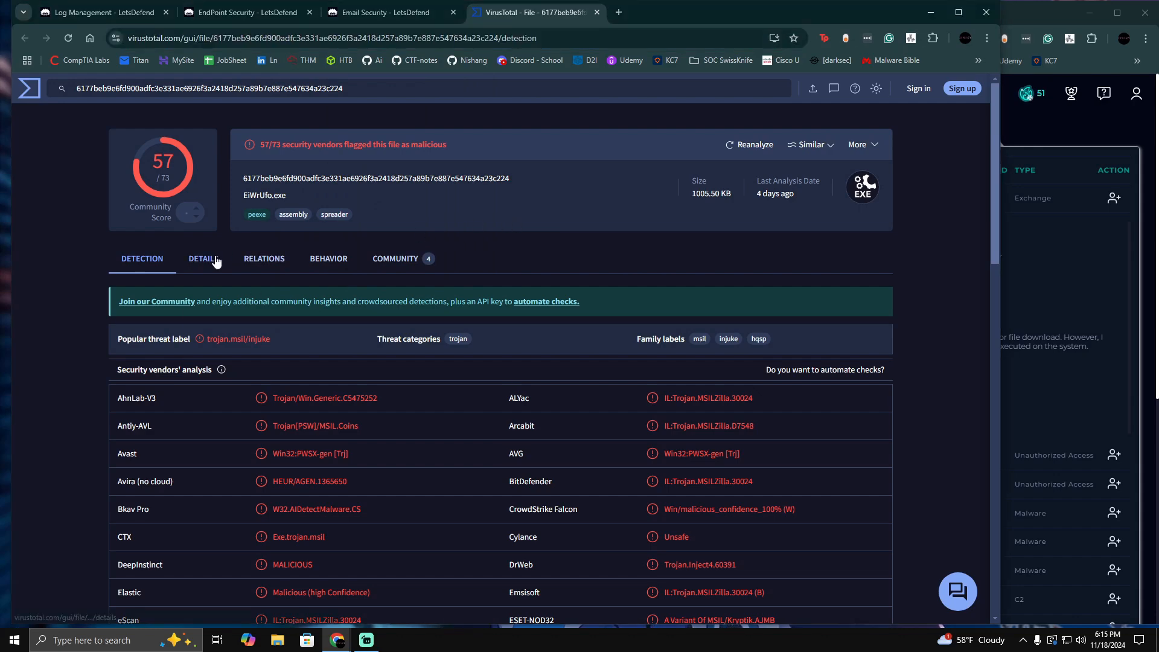
drag(405, 359, 283, 362)
click(1029, 95)
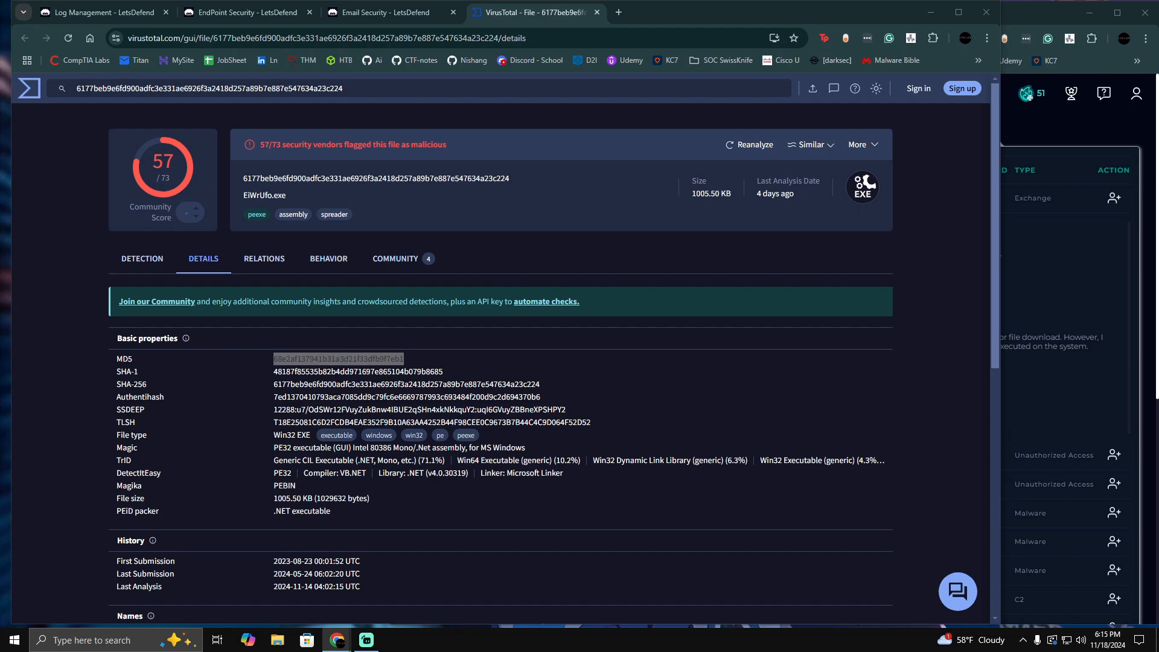
click(597, 12)
- Return to the LetsDefend logs, expand the second 08:36 AM Process Create event and read its full command line
click(245, 19)
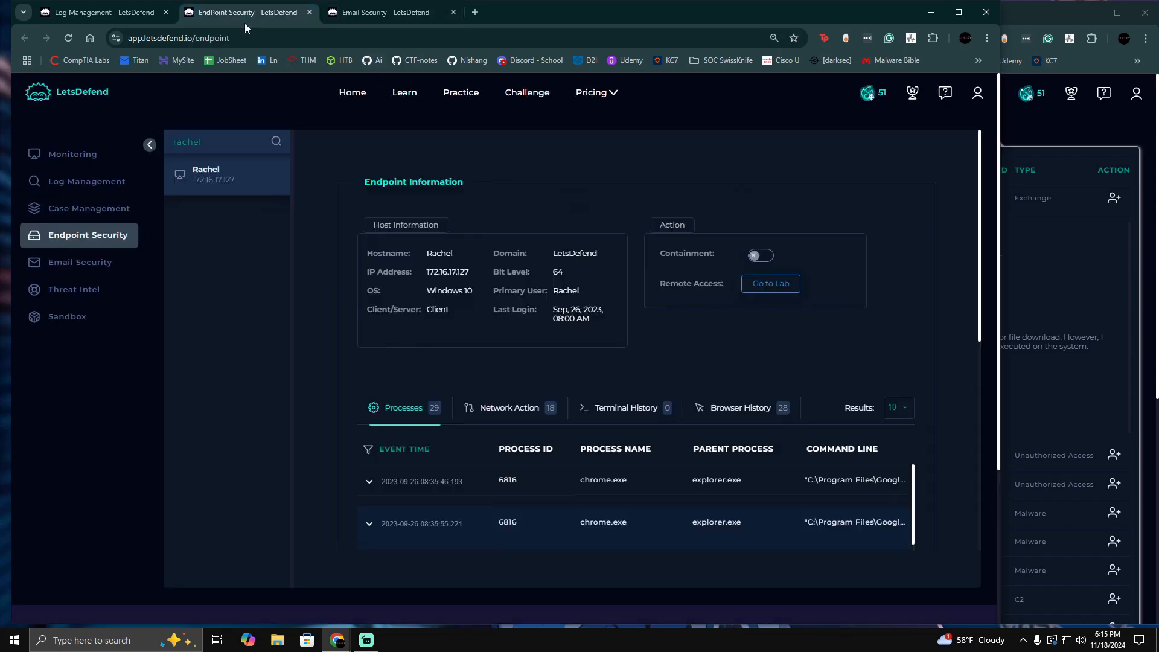
click(92, 18)
click(695, 425)
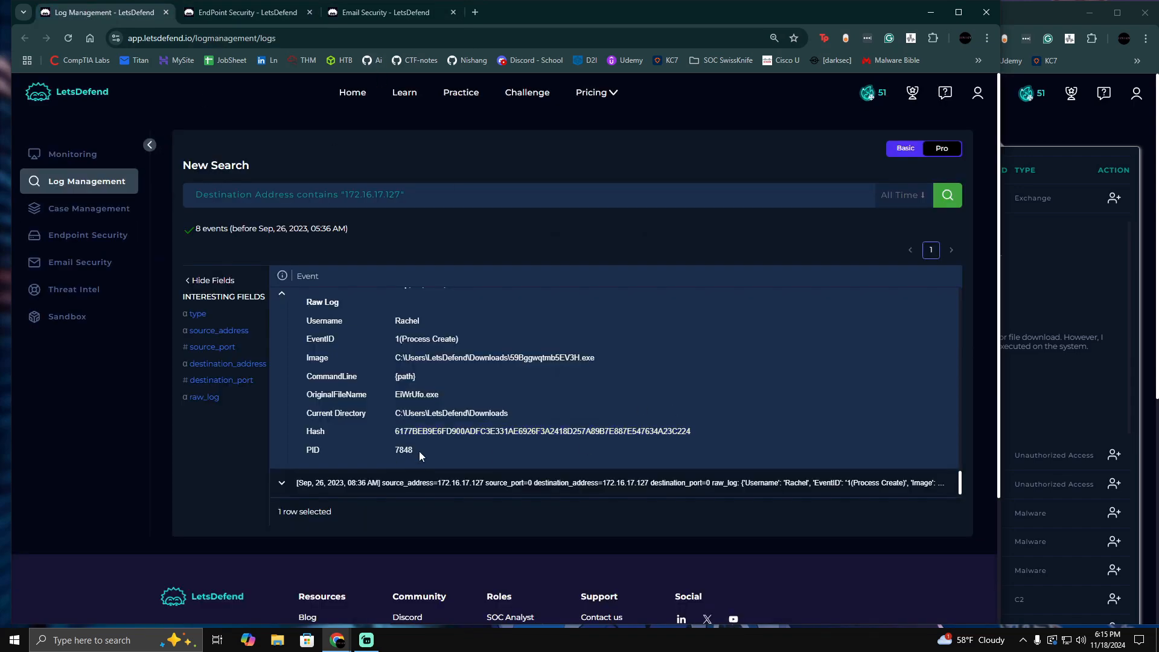
scroll(552, 429, up, 1)
scroll(539, 422, down, 2)
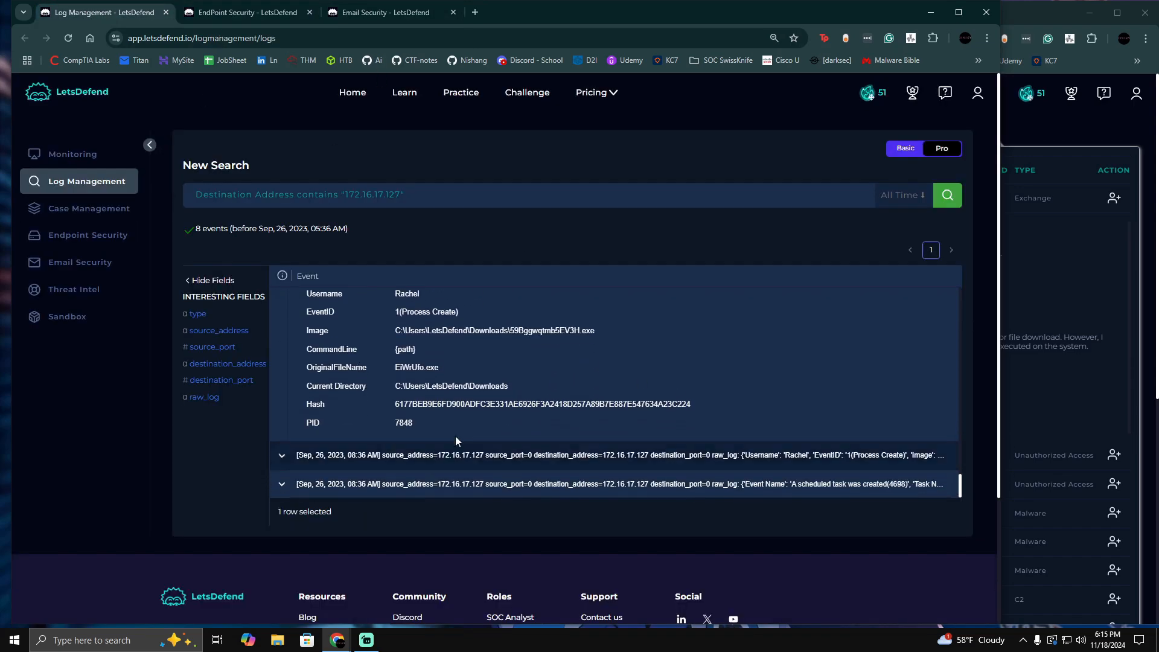
click(457, 455)
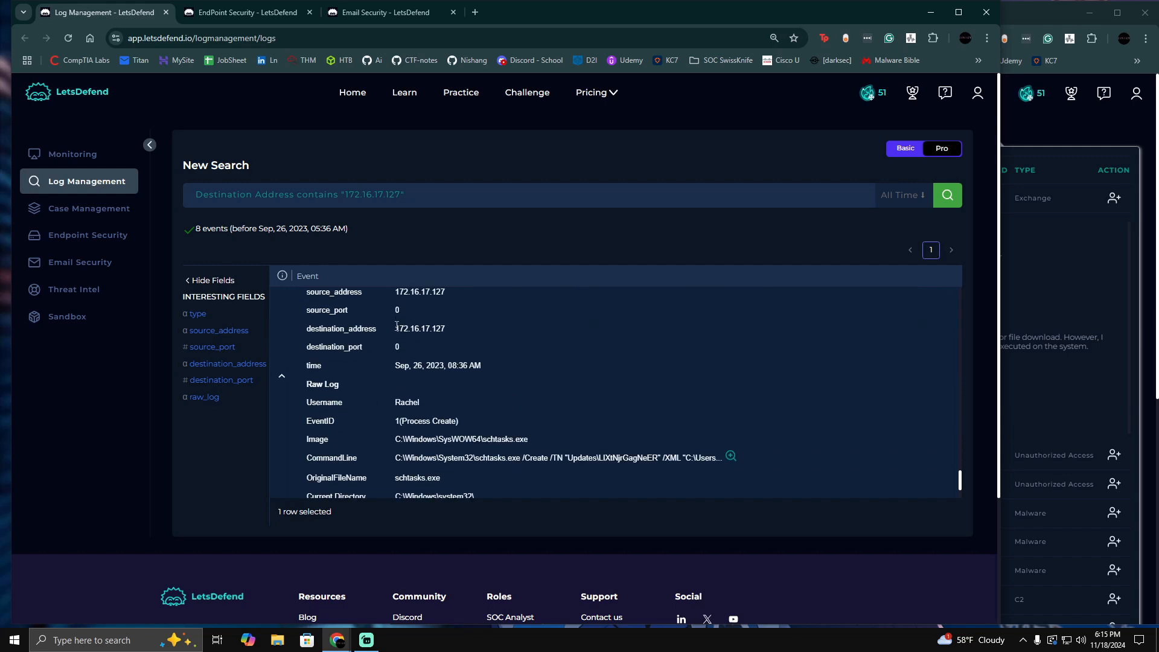
scroll(398, 329, down, 1)
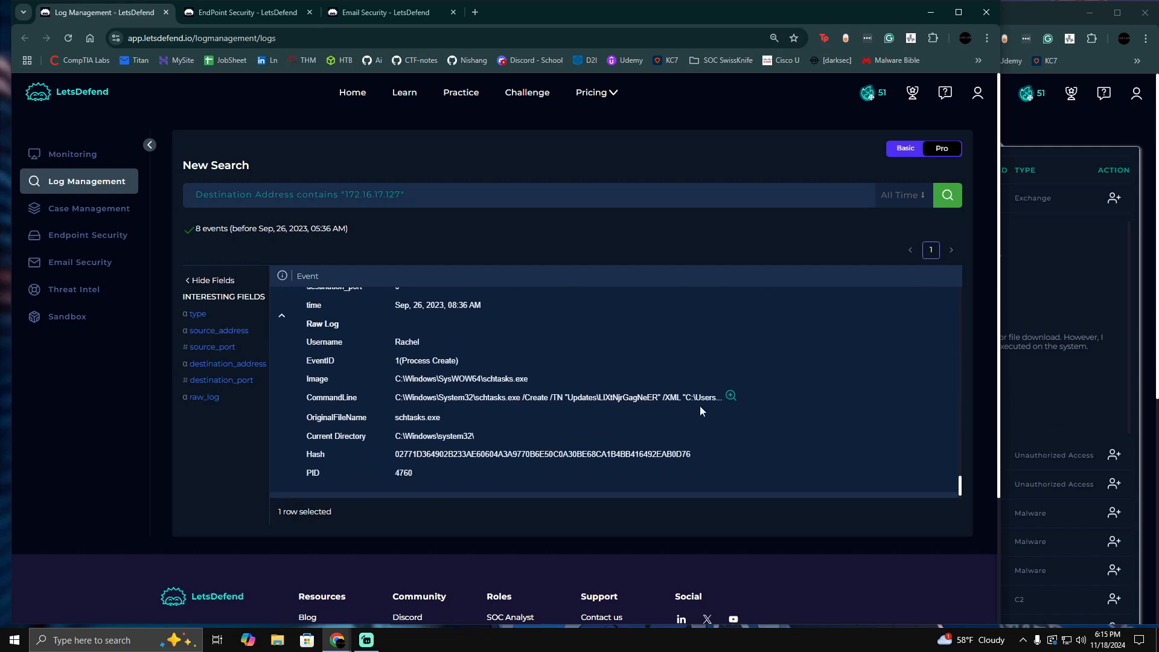
click(729, 396)
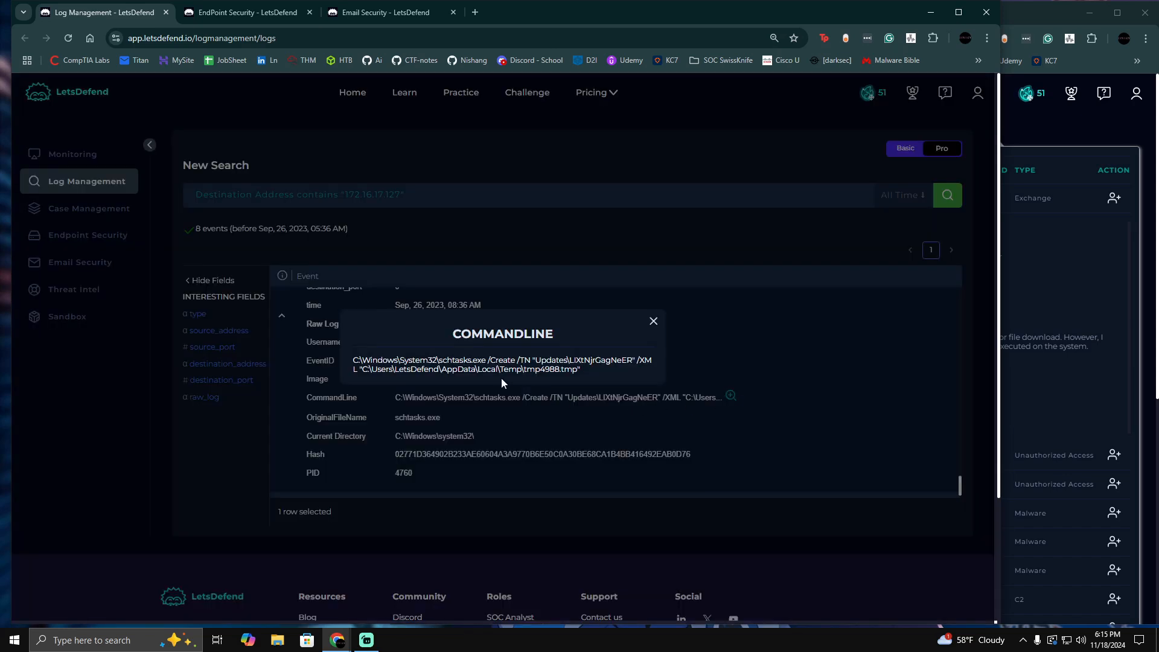
click(653, 322)
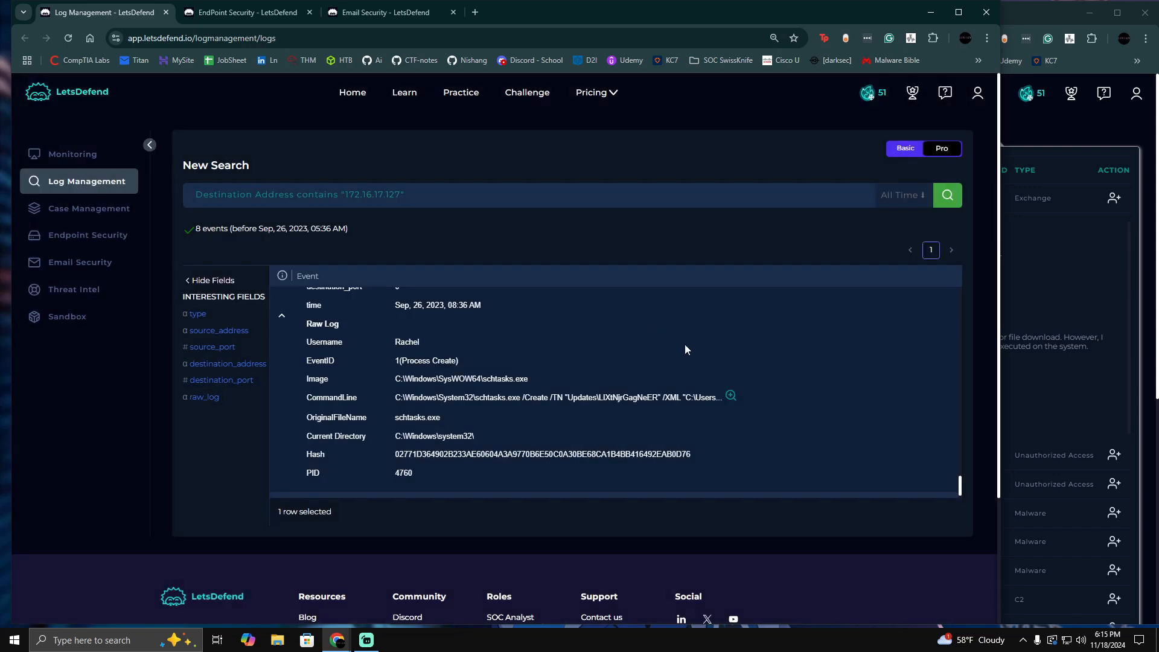
- Expand the last 08:36 AM scheduled task event and read its task name, account, command and process PID
scroll(559, 398, down, 1)
scroll(471, 408, up, 1)
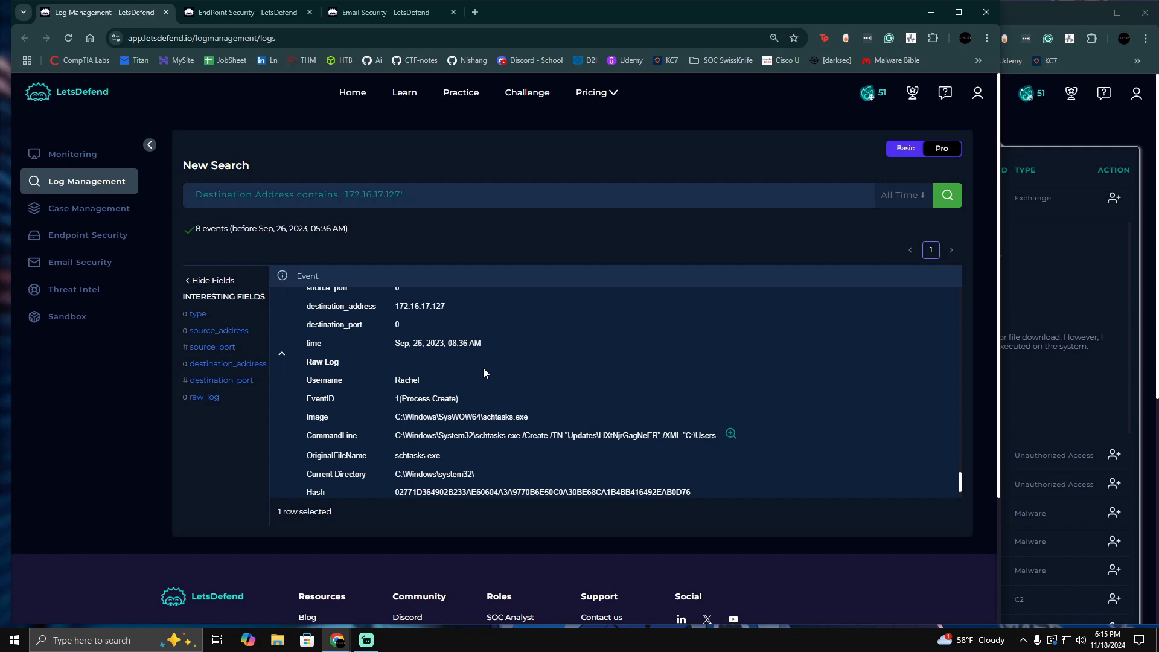
scroll(483, 369, up, 1)
scroll(498, 408, down, 2)
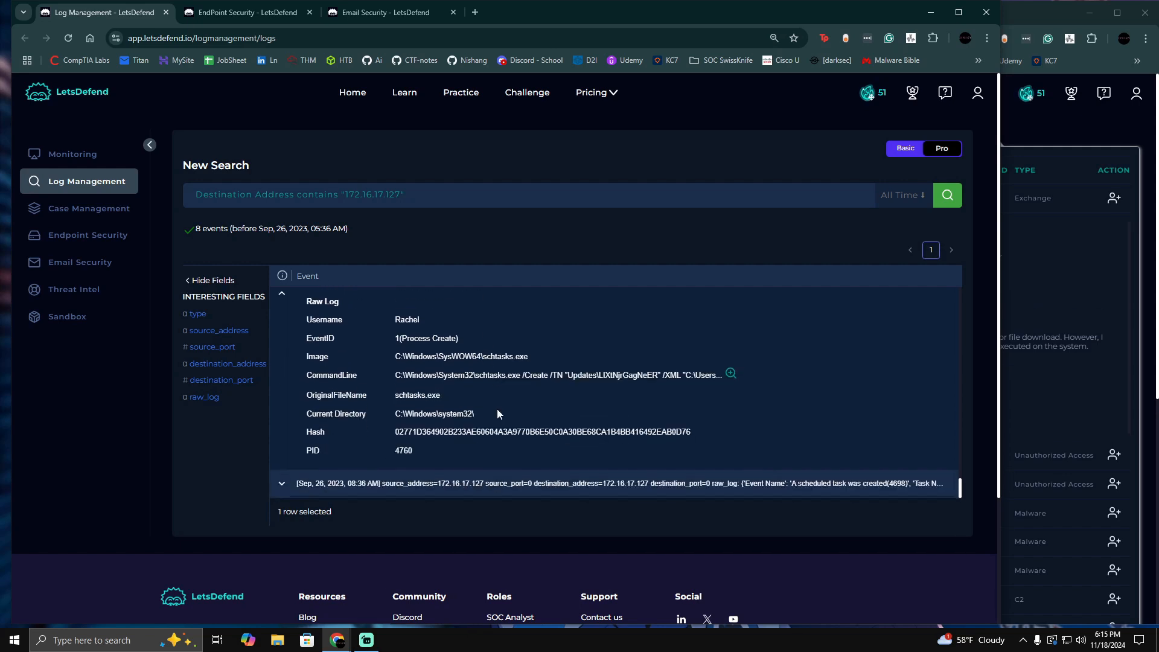
click(464, 487)
scroll(502, 390, down, 2)
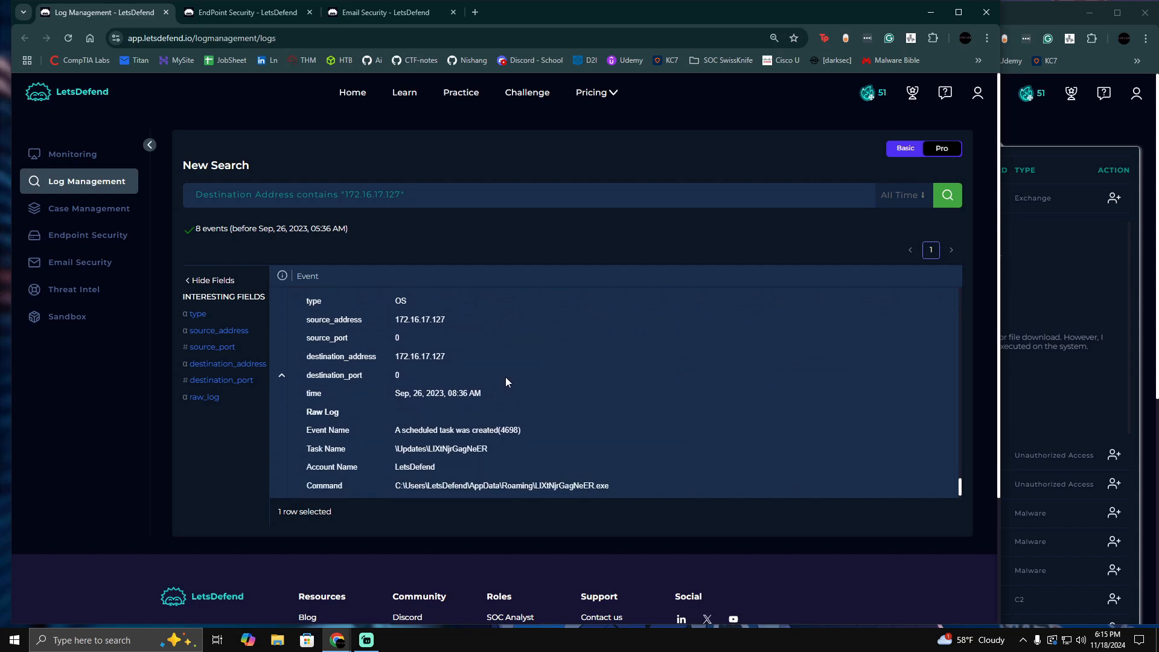
scroll(506, 382, down, 1)
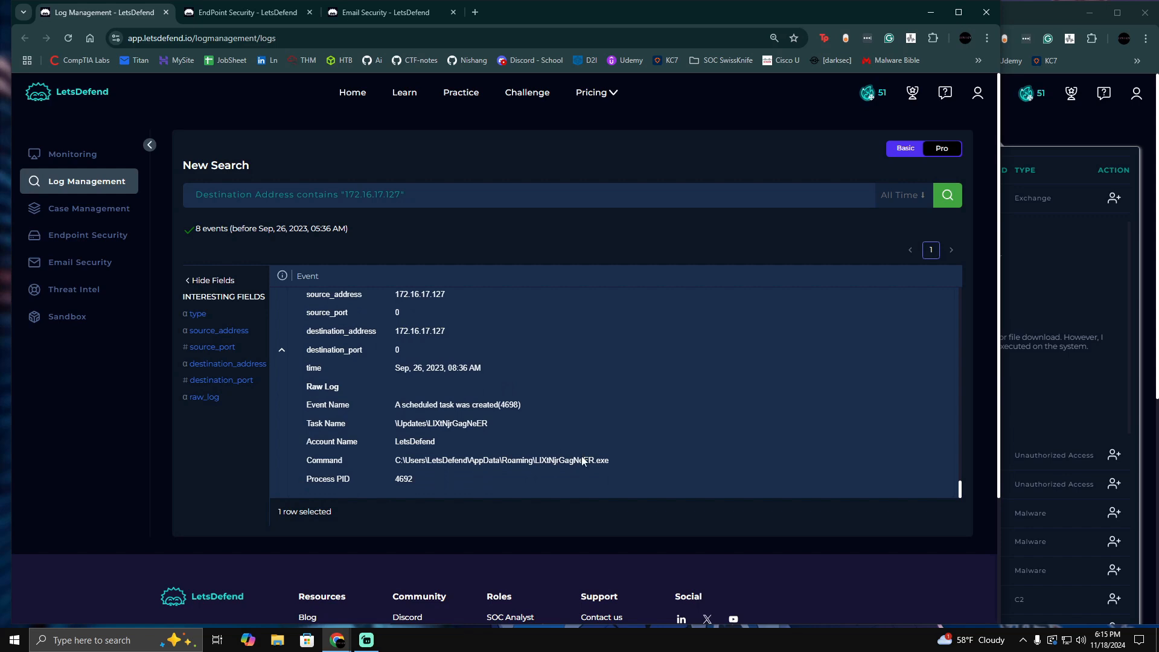
- Review the expanded log events from the scheduled task event back to the 08:34 AM File Created event
scroll(582, 454, up, 5)
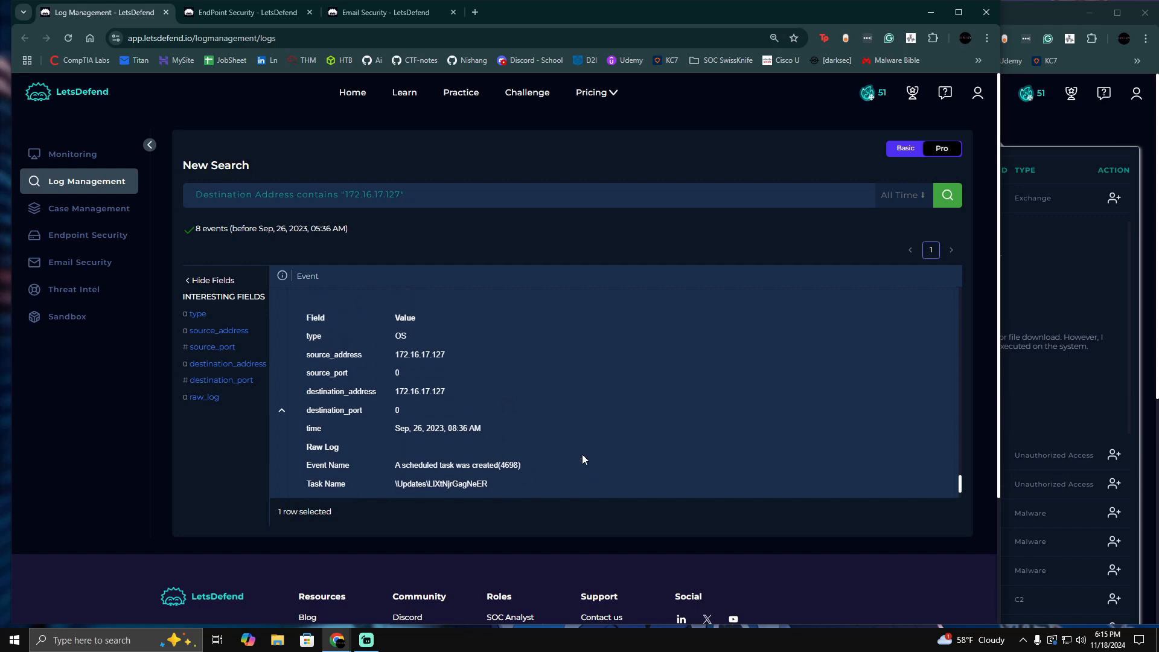
scroll(599, 453, up, 6)
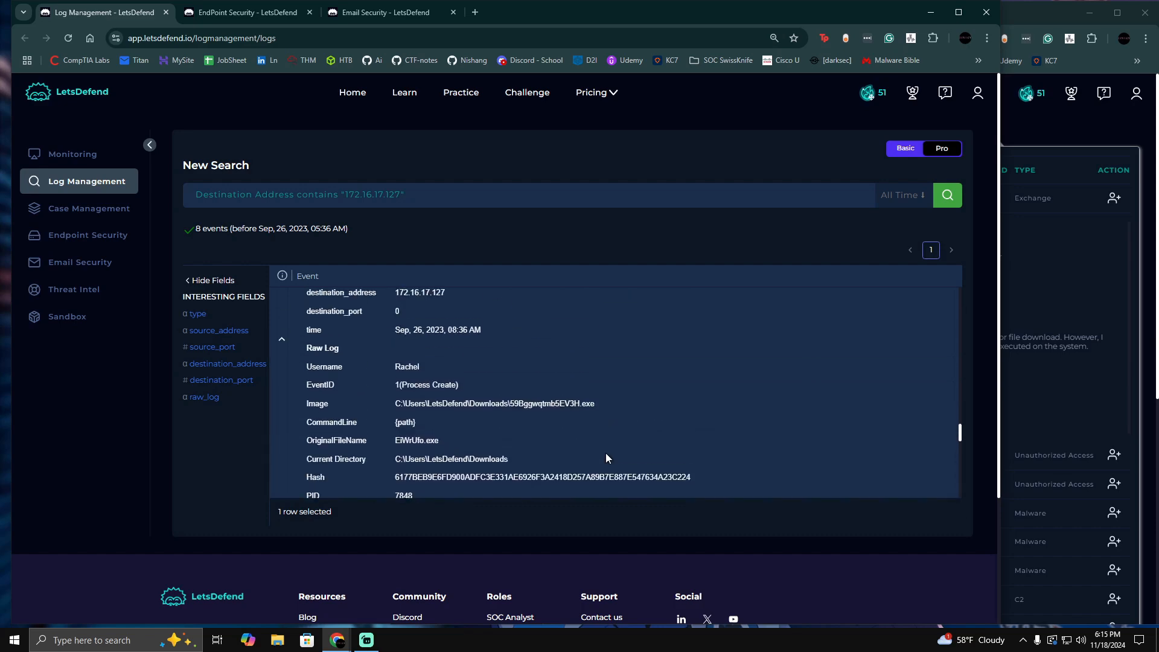
scroll(607, 451, down, 3)
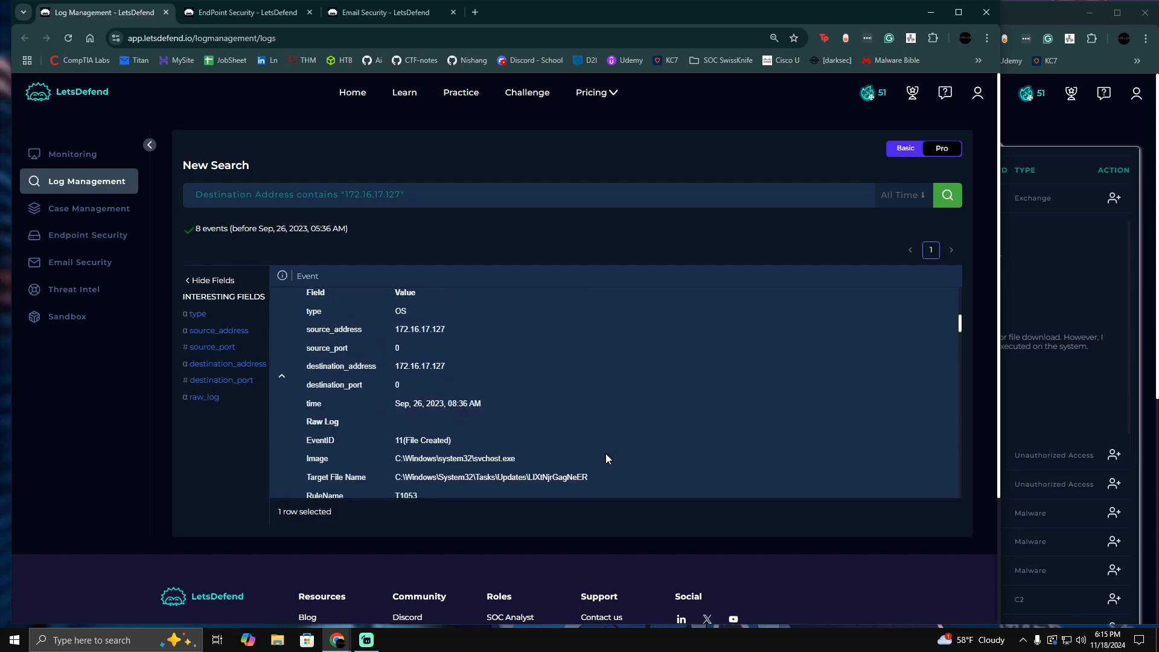
scroll(603, 451, up, 1)
scroll(606, 456, down, 1)
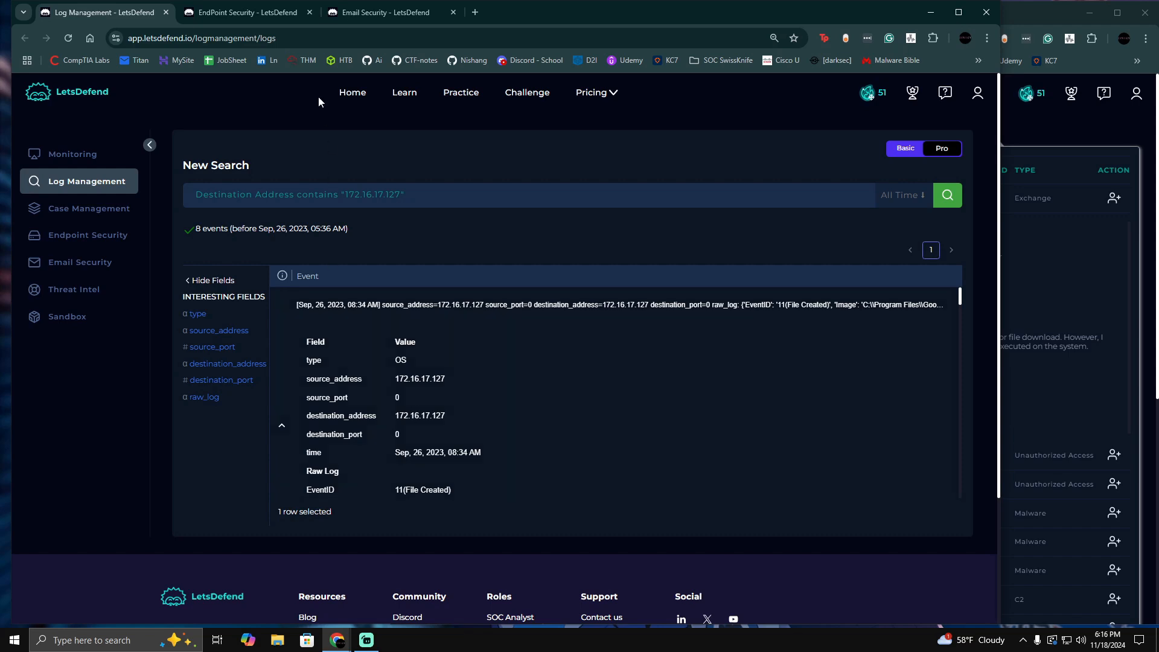
- Check the endpoint's process list for the 59Bggwqtmb5EV3H.exe and schtasks.exe entries
click(247, 12)
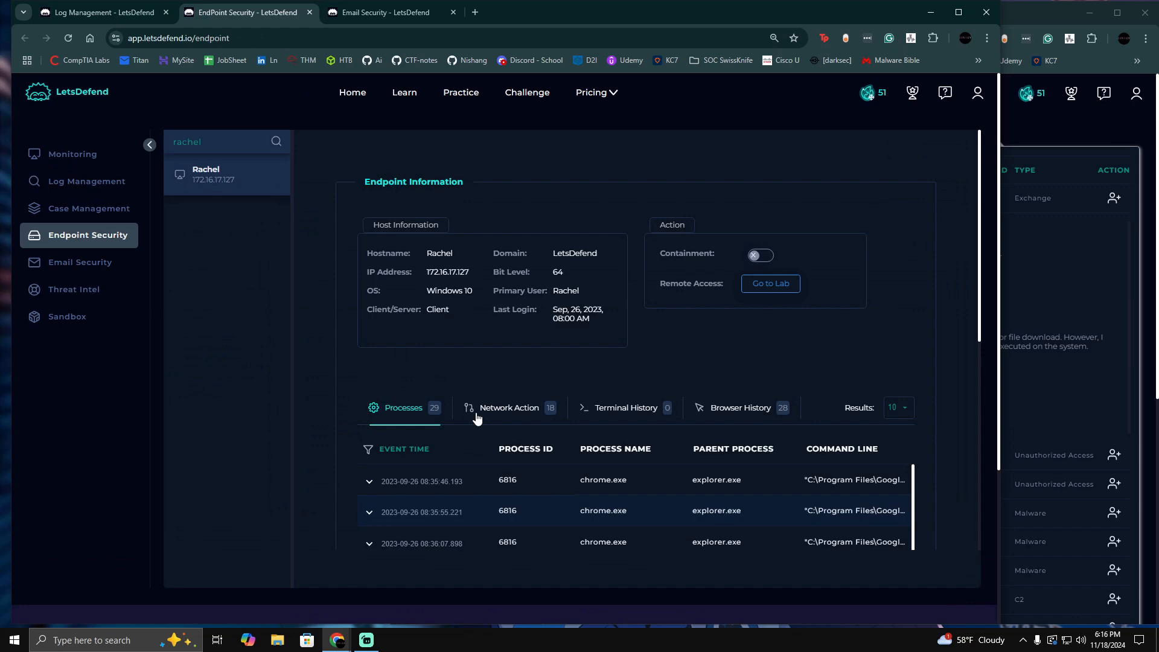
scroll(365, 389, down, 4)
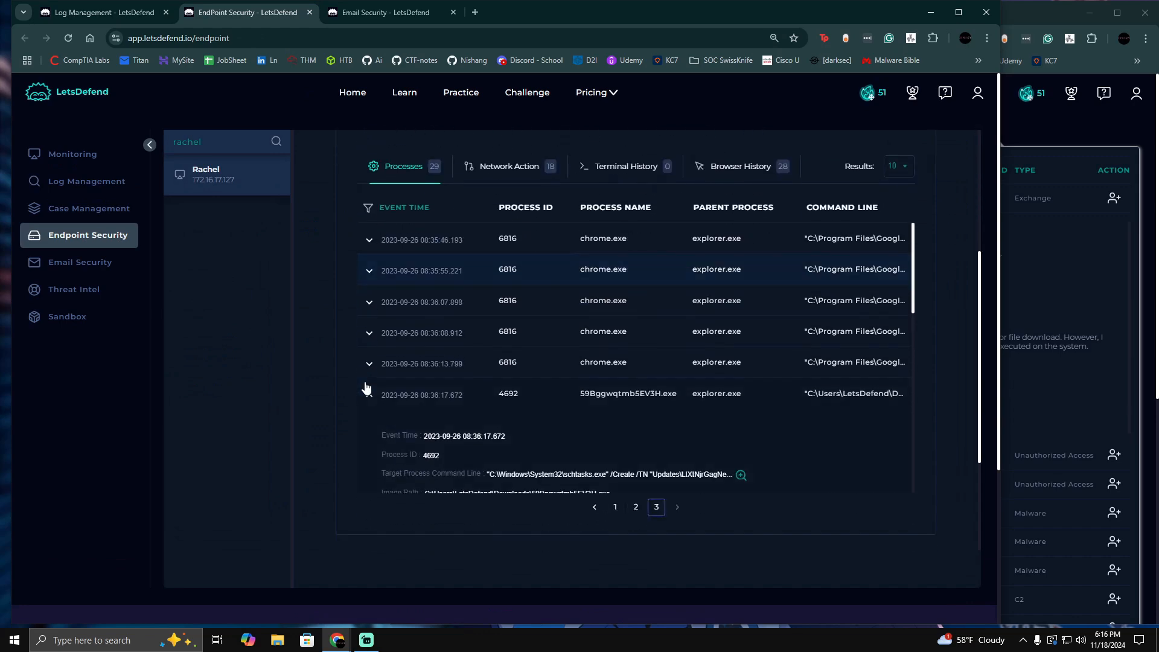
scroll(372, 389, down, 6)
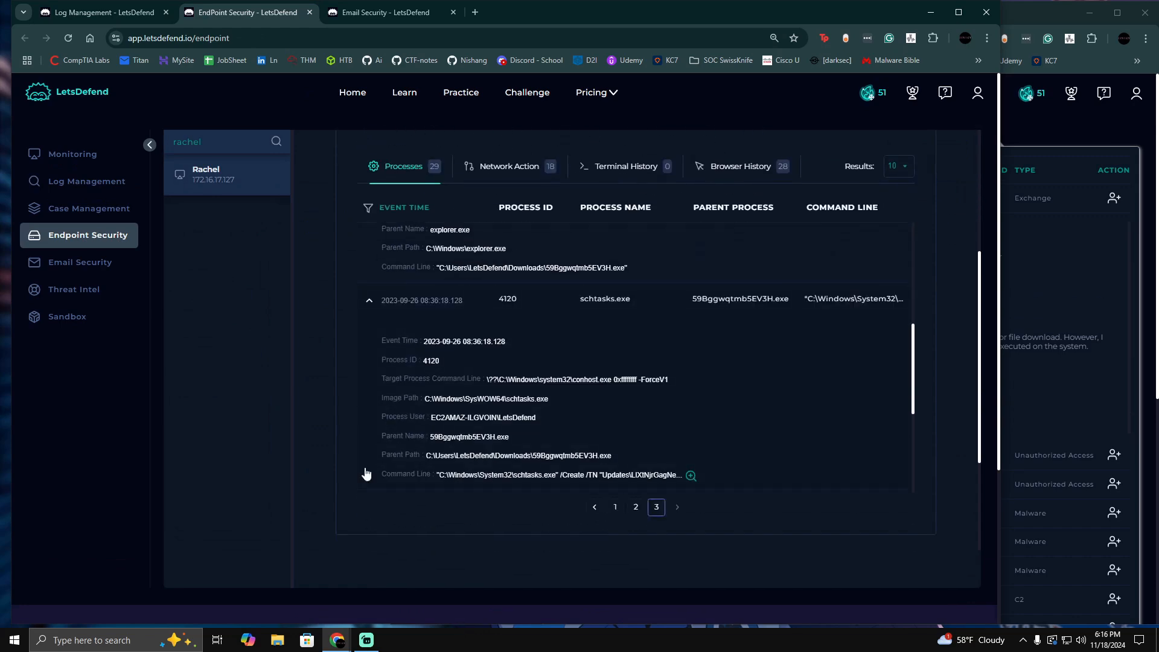
scroll(449, 393, up, 10)
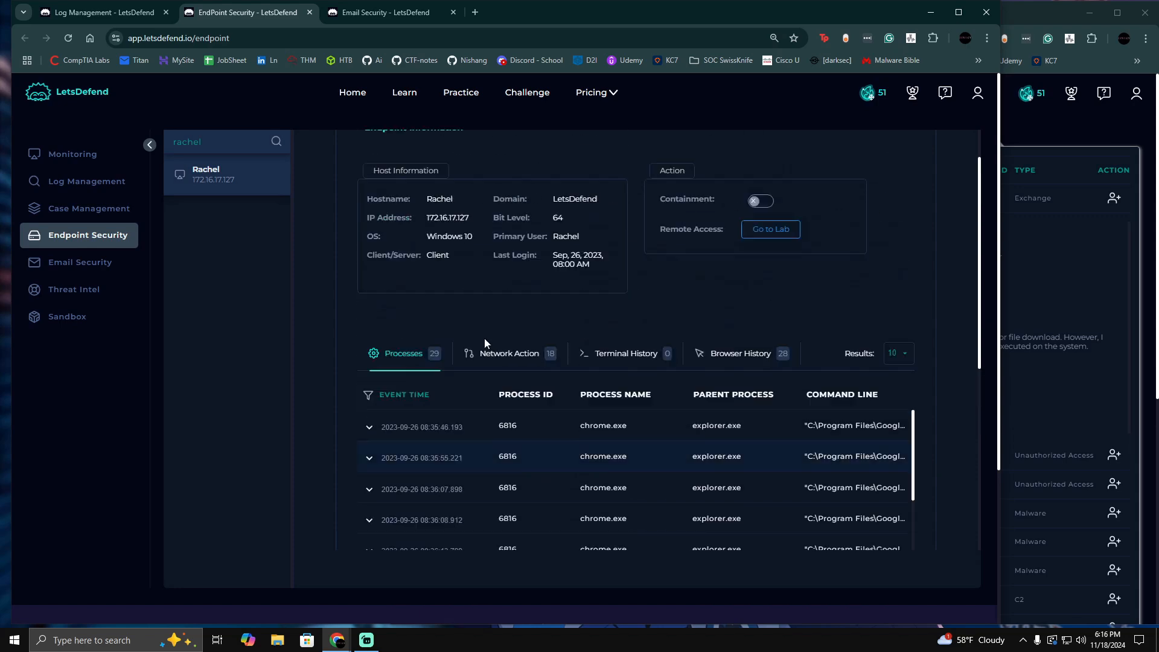
- Reread the L1 notes of the SOC140 alert and return to the log search results
click(115, 12)
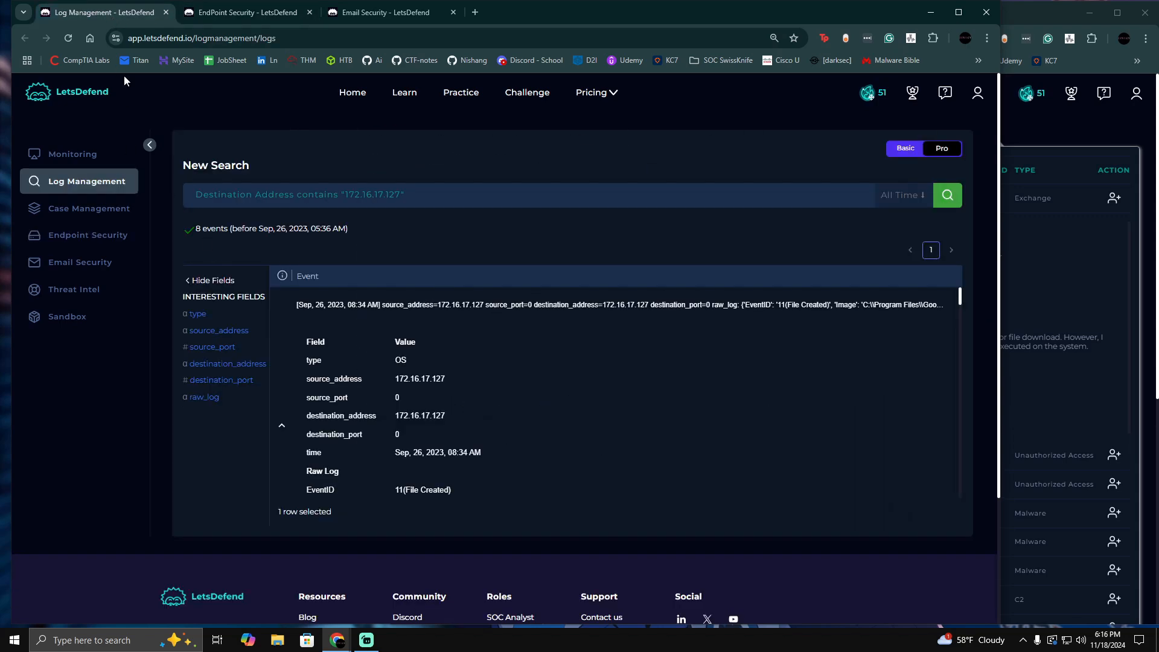
click(1060, 369)
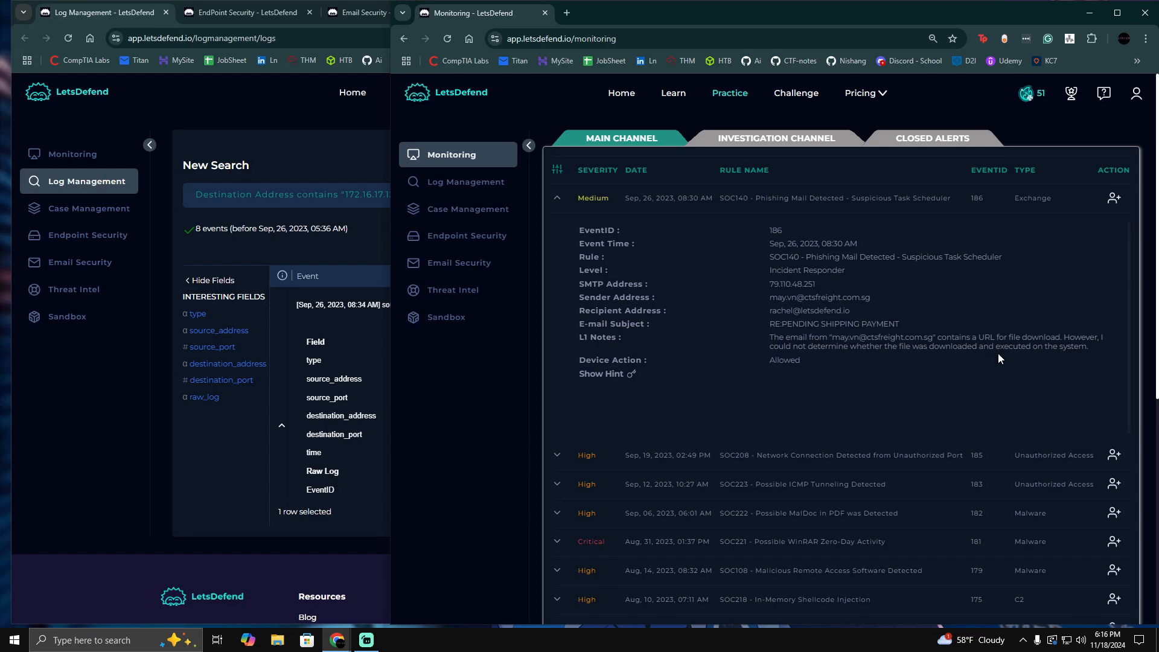
click(67, 433)
- Review the first File Created events and highlight the query names in the two DNS Query events
scroll(398, 389, down, 6)
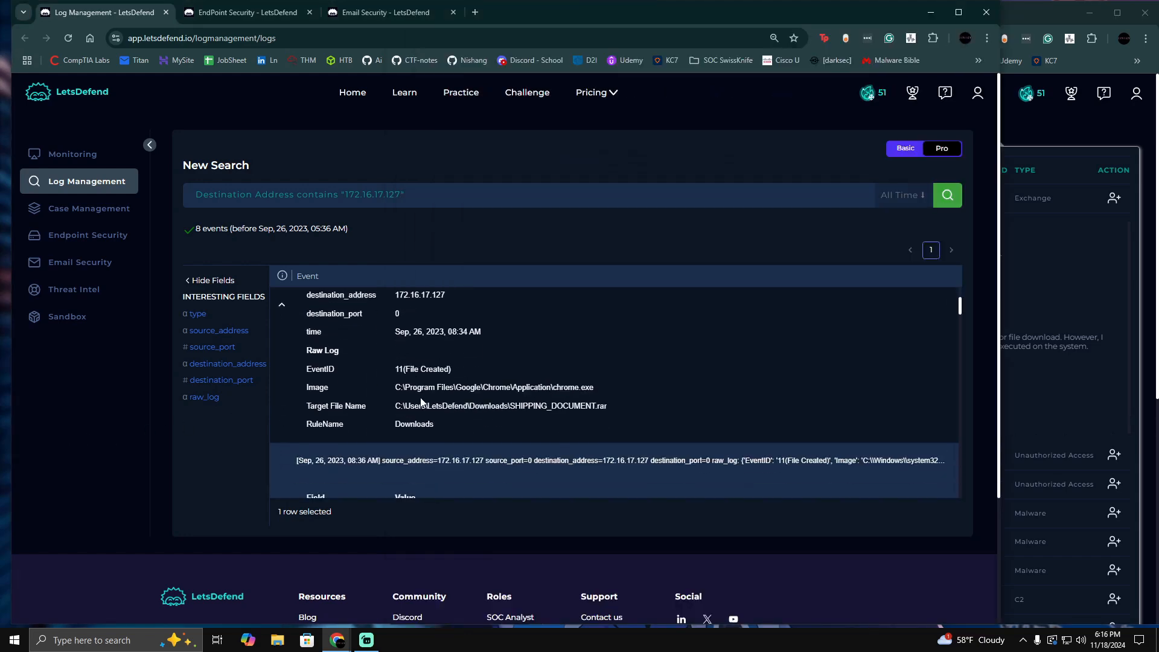
scroll(410, 393, down, 5)
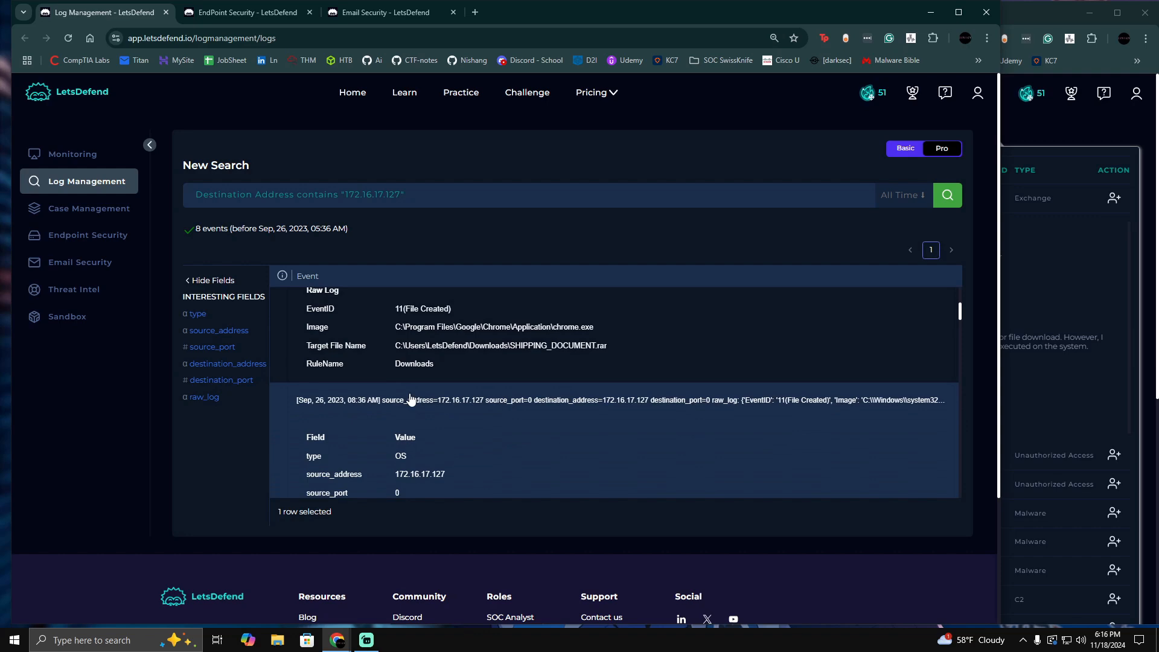
scroll(410, 400, down, 6)
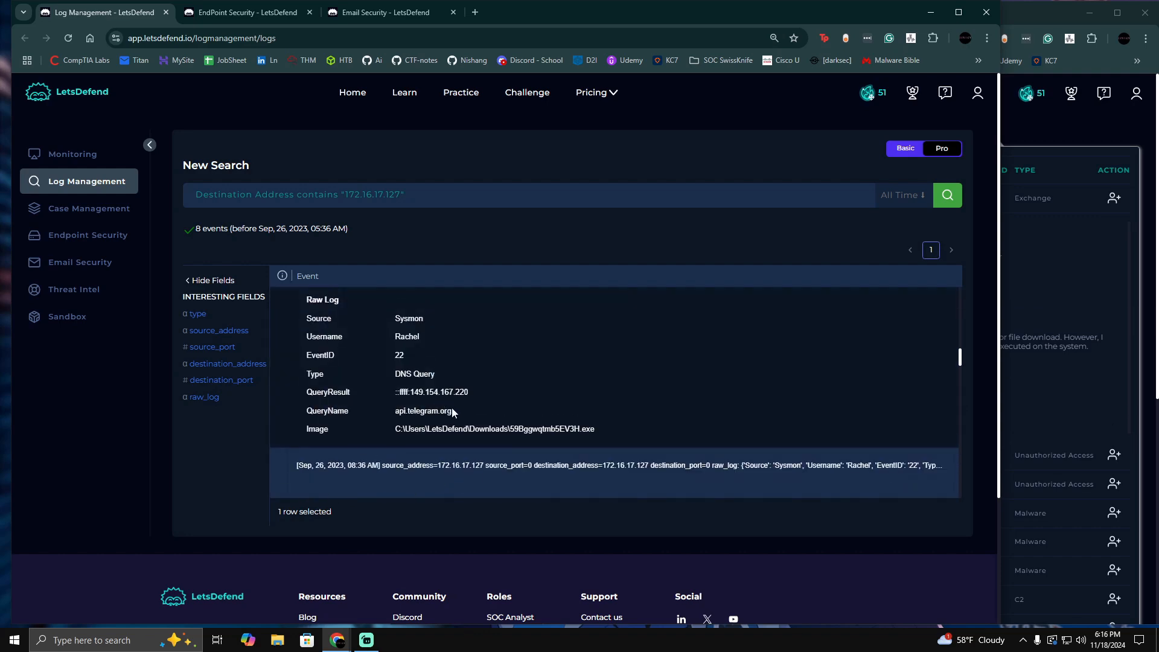
drag(462, 410, 394, 411)
scroll(416, 411, down, 3)
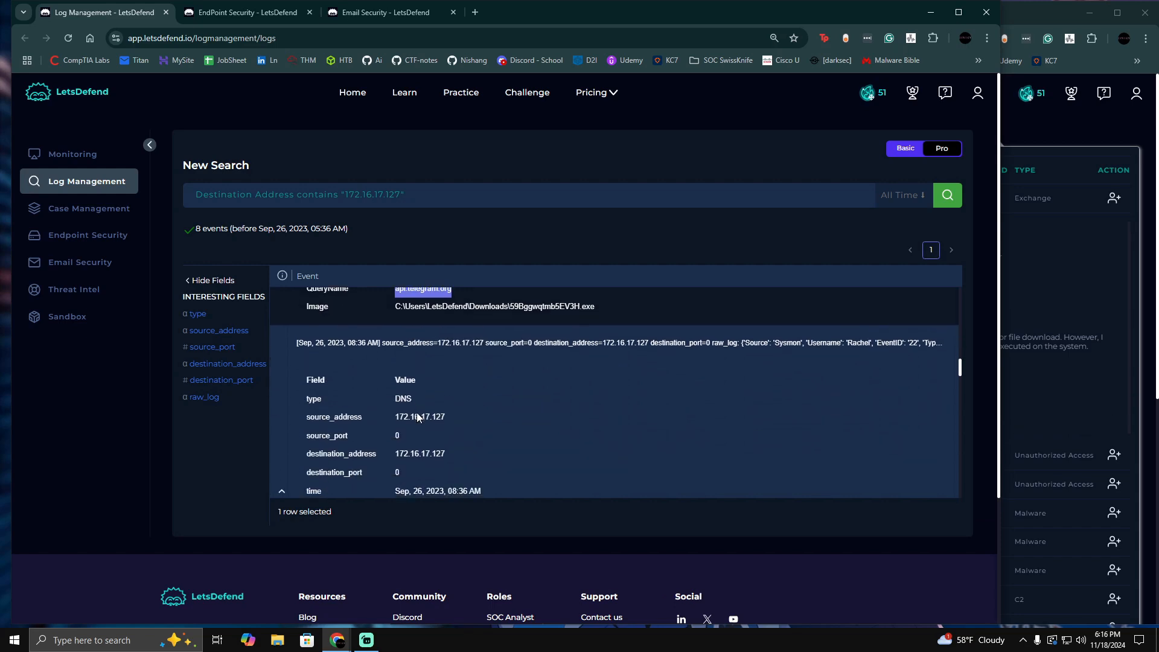
scroll(417, 415, down, 2)
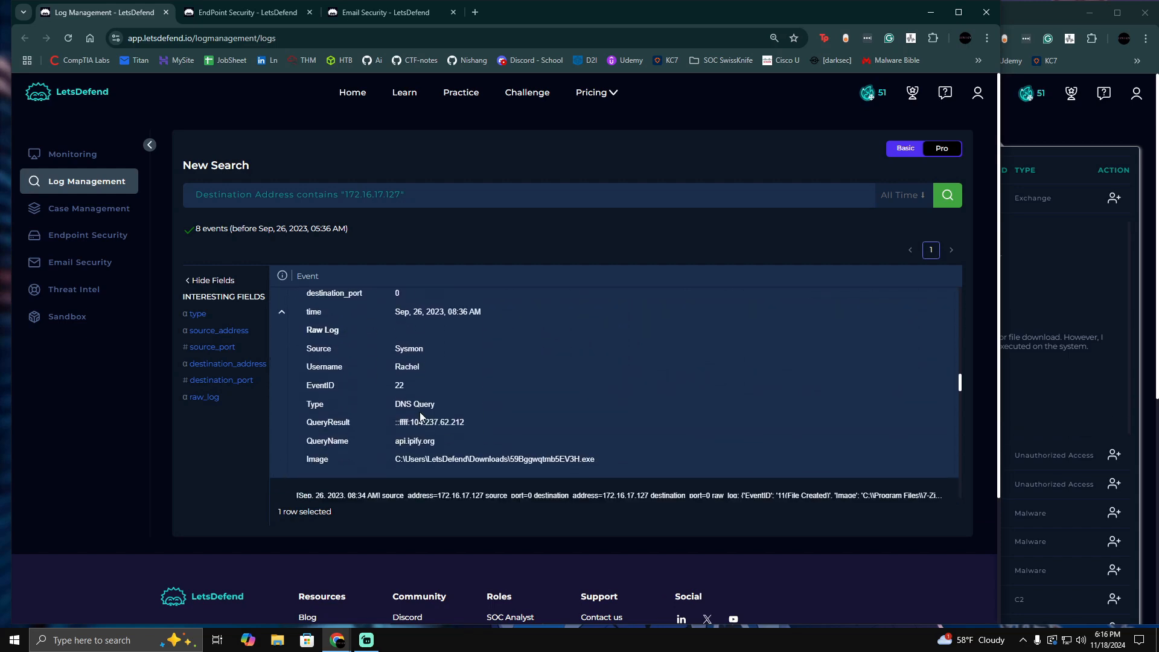
double_click(431, 442)
click(441, 442)
- Review the 7-Zip File Created event and the two Process Create events that follow it
scroll(601, 345, down, 3)
scroll(602, 348, down, 3)
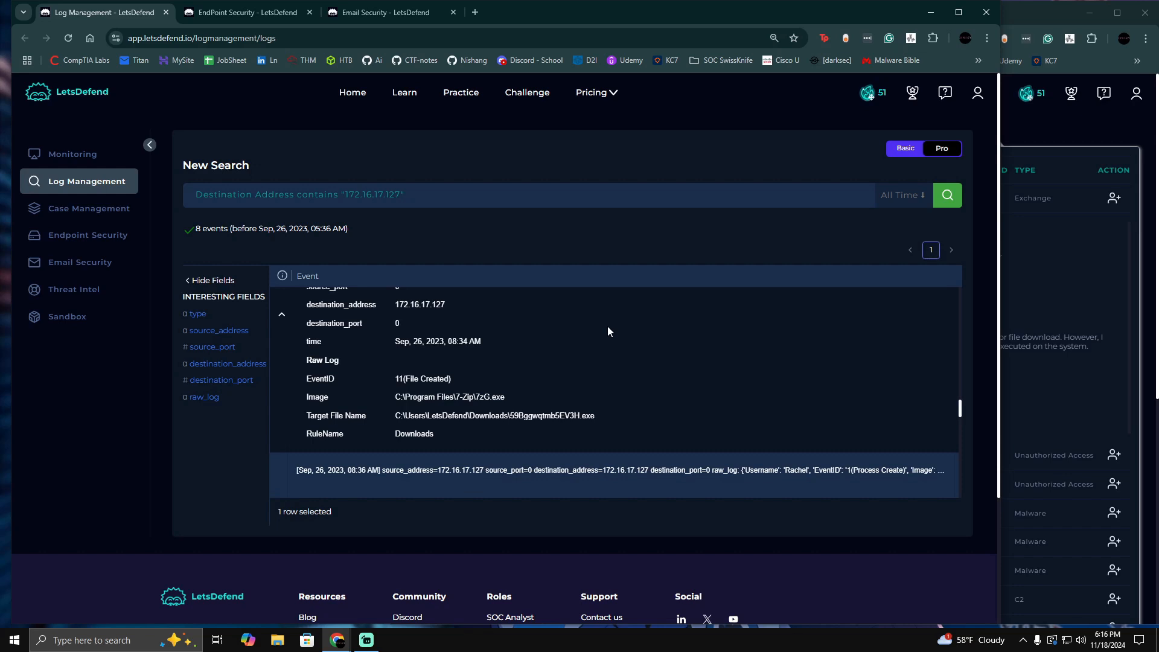
scroll(607, 330, down, 1)
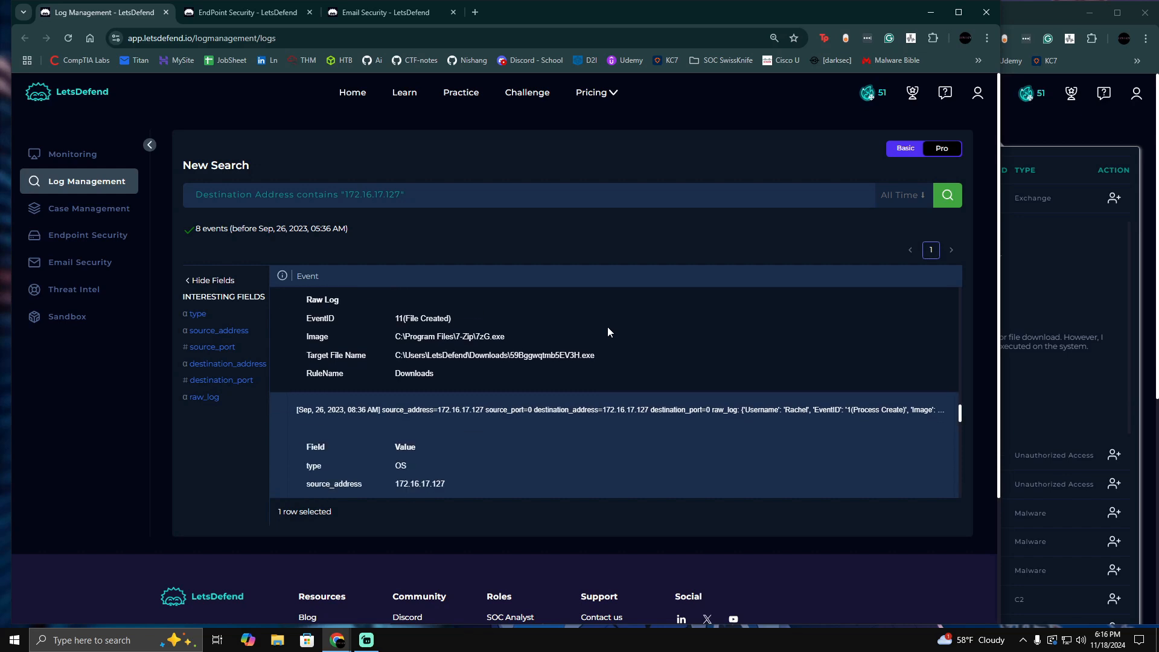
scroll(608, 327, down, 2)
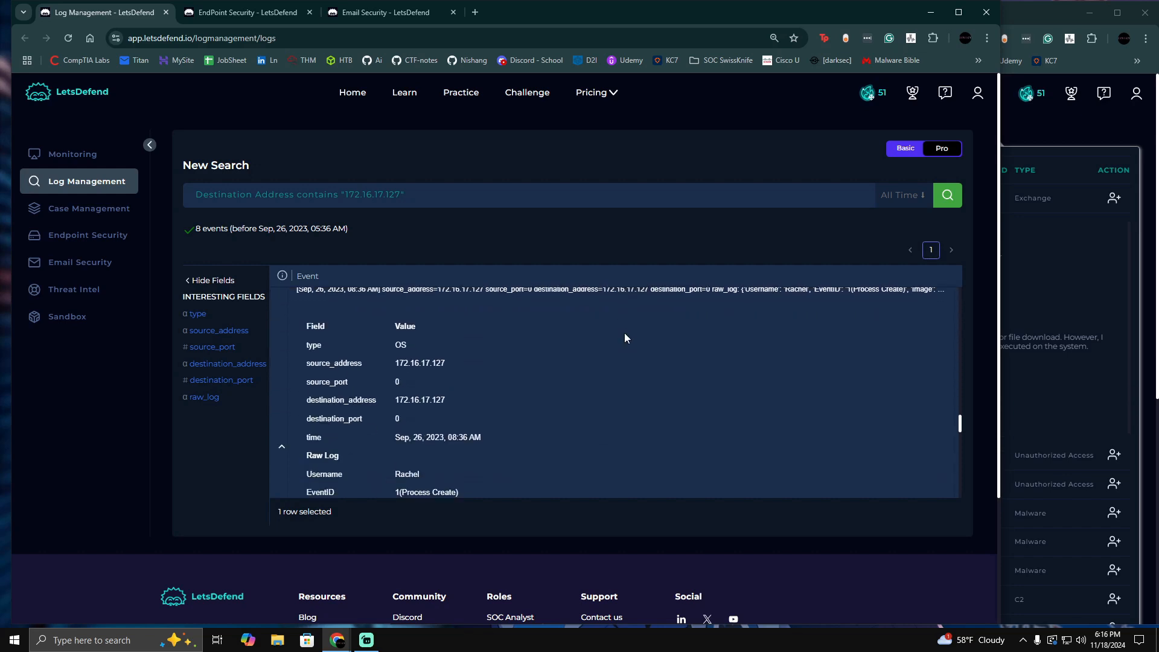
scroll(614, 335, up, 3)
scroll(615, 336, down, 4)
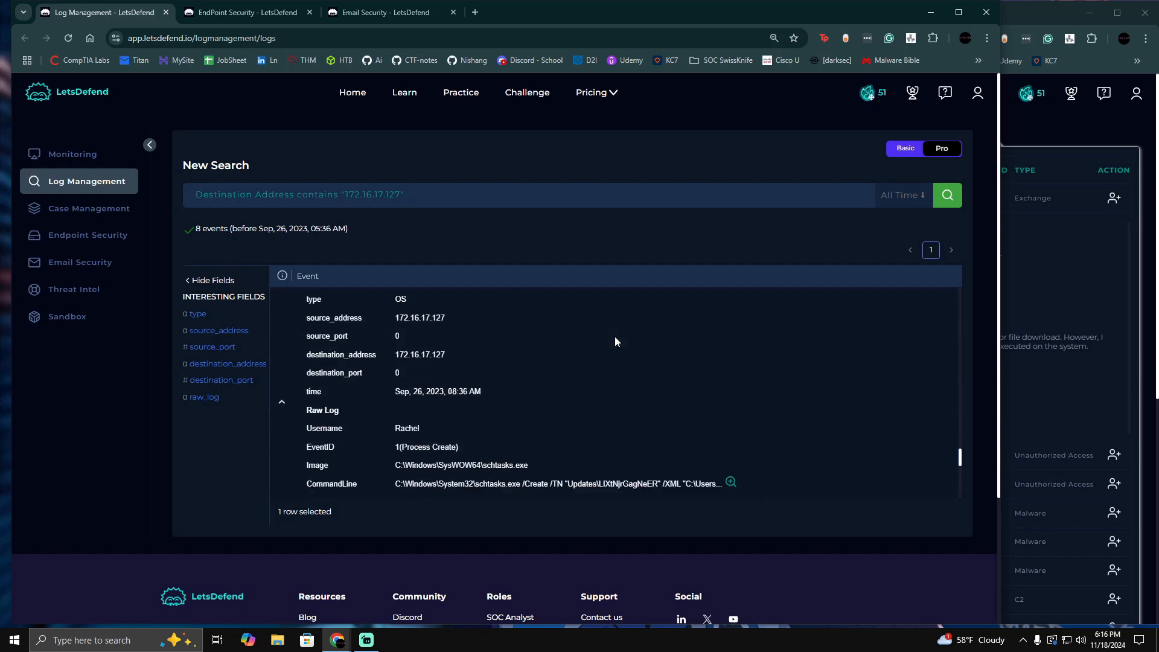
- Review the schtasks.exe Process Create event and the scheduled task creation event, comparing them with the earlier log entries
scroll(614, 336, down, 2)
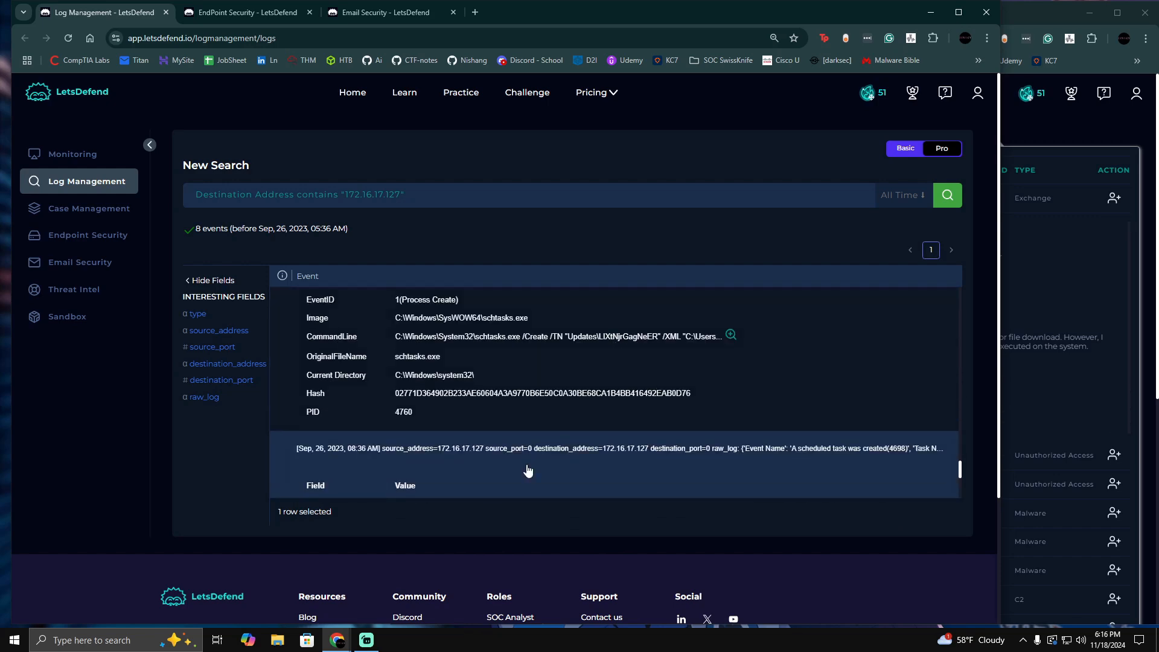
scroll(528, 460, down, 3)
scroll(526, 454, up, 5)
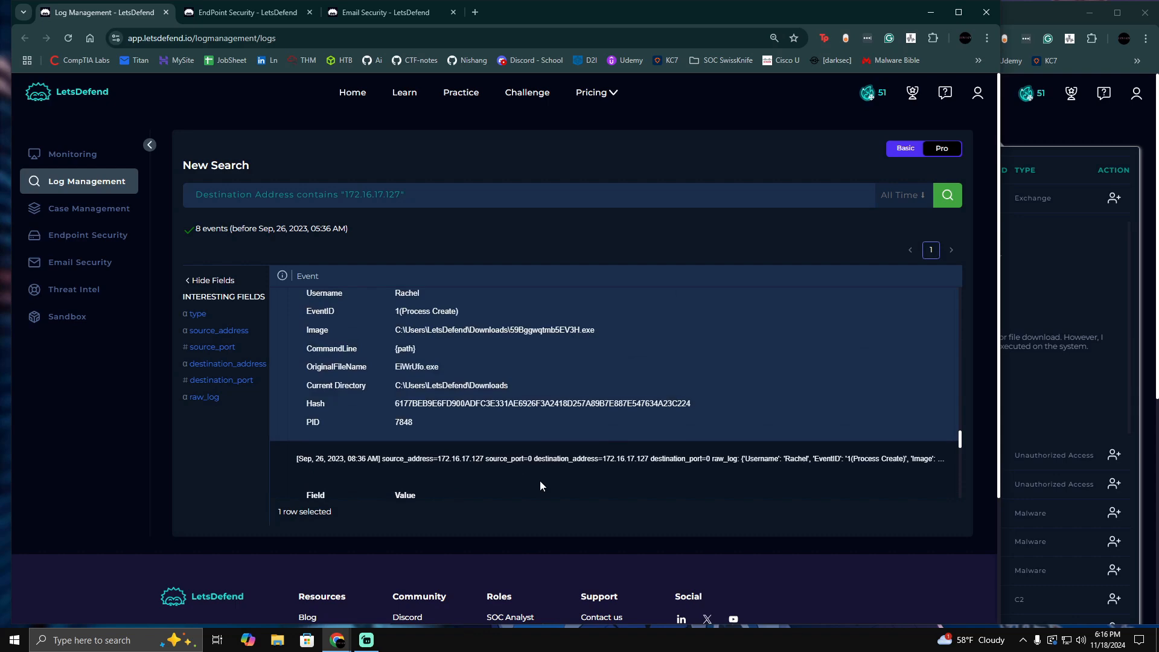
scroll(512, 467, down, 5)
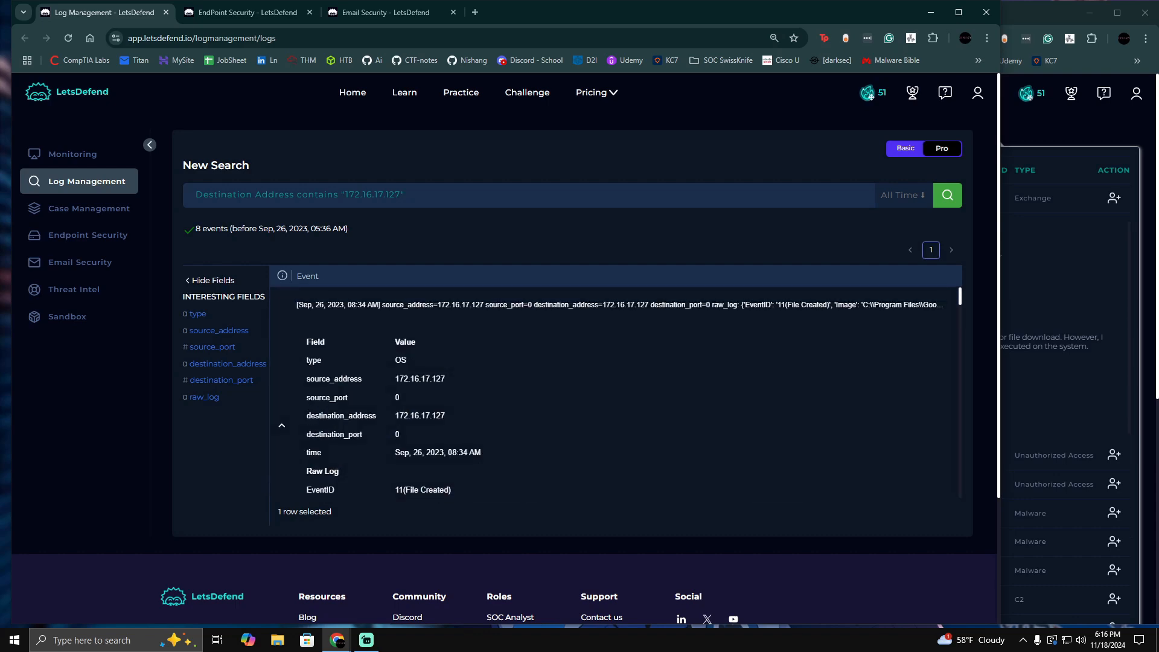
scroll(362, 412, down, 5)
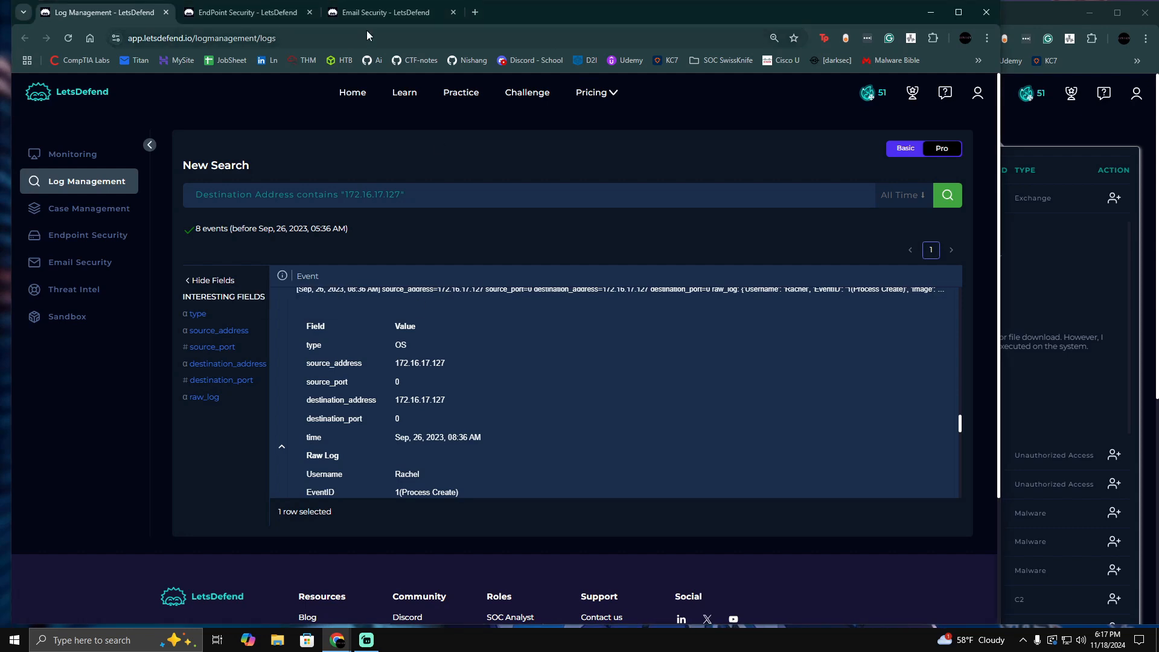
- Open the ANY.RUN public malware reports in a separate browser tab and close the site's landing page
click(474, 12)
text(any)
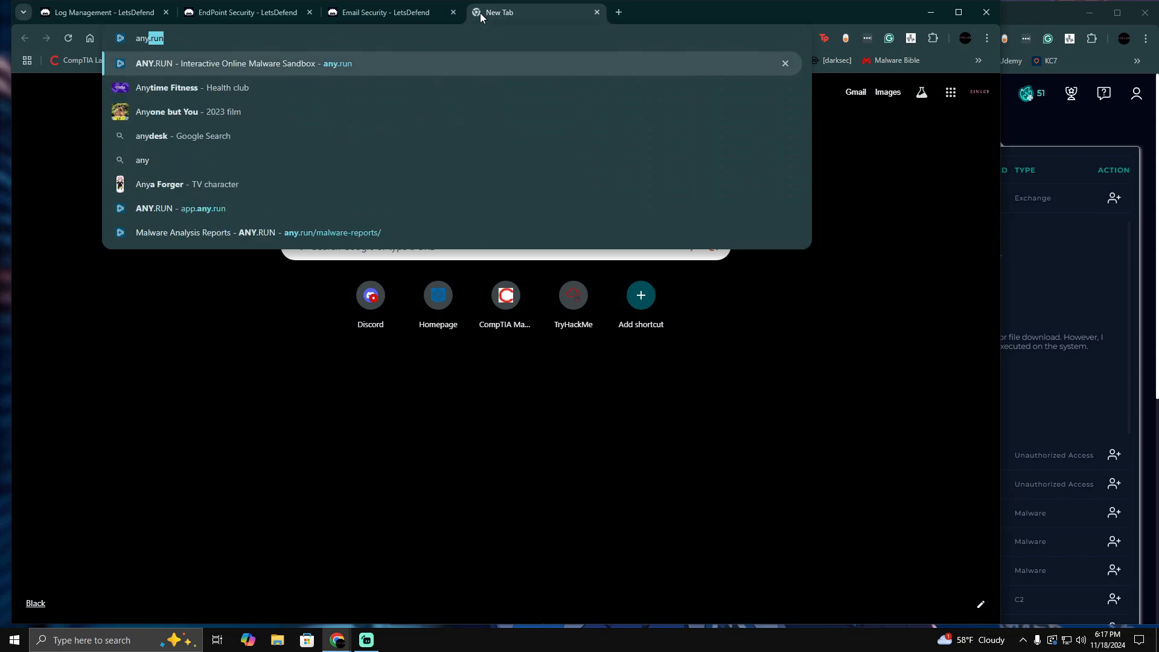
key(Return)
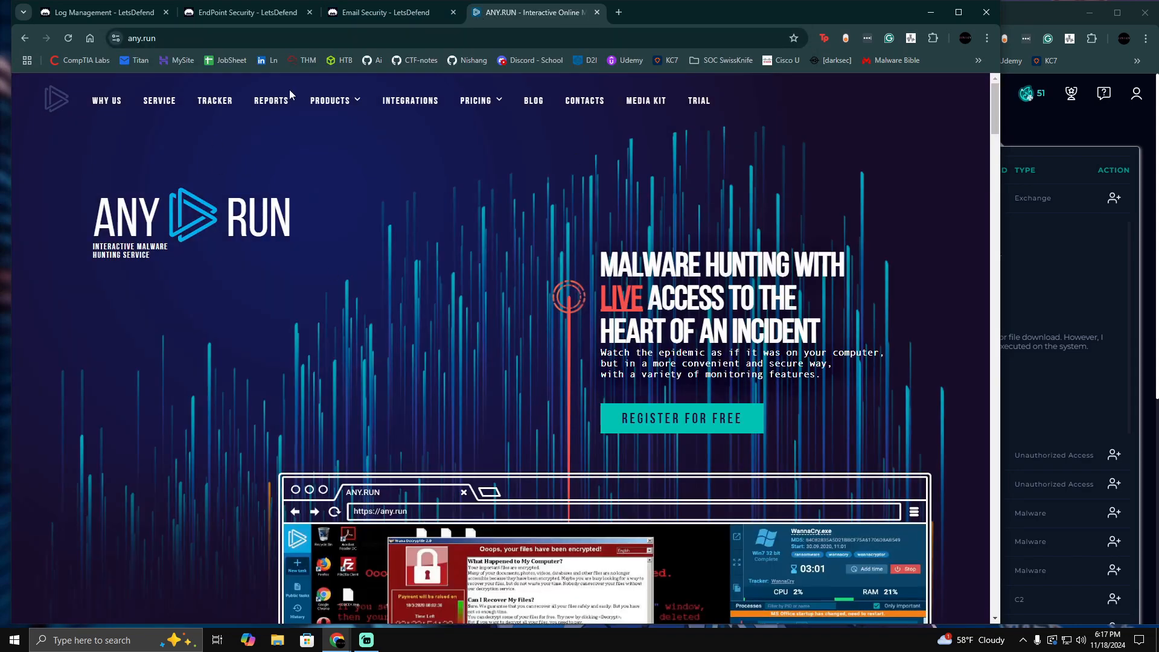
click(273, 102)
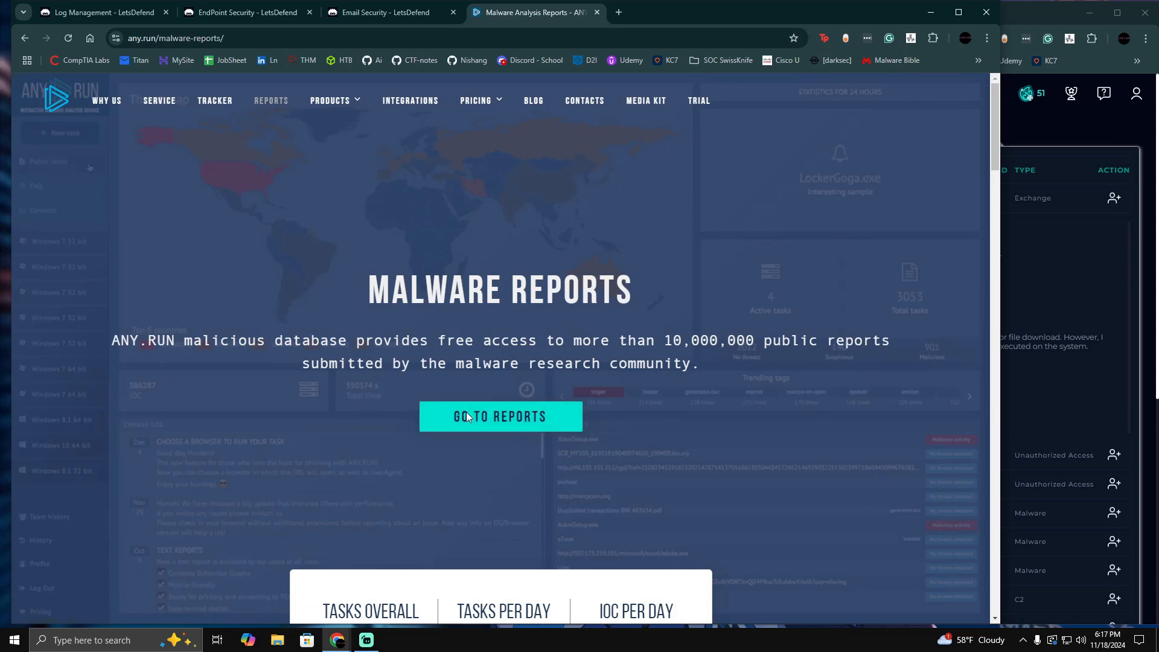
click(500, 416)
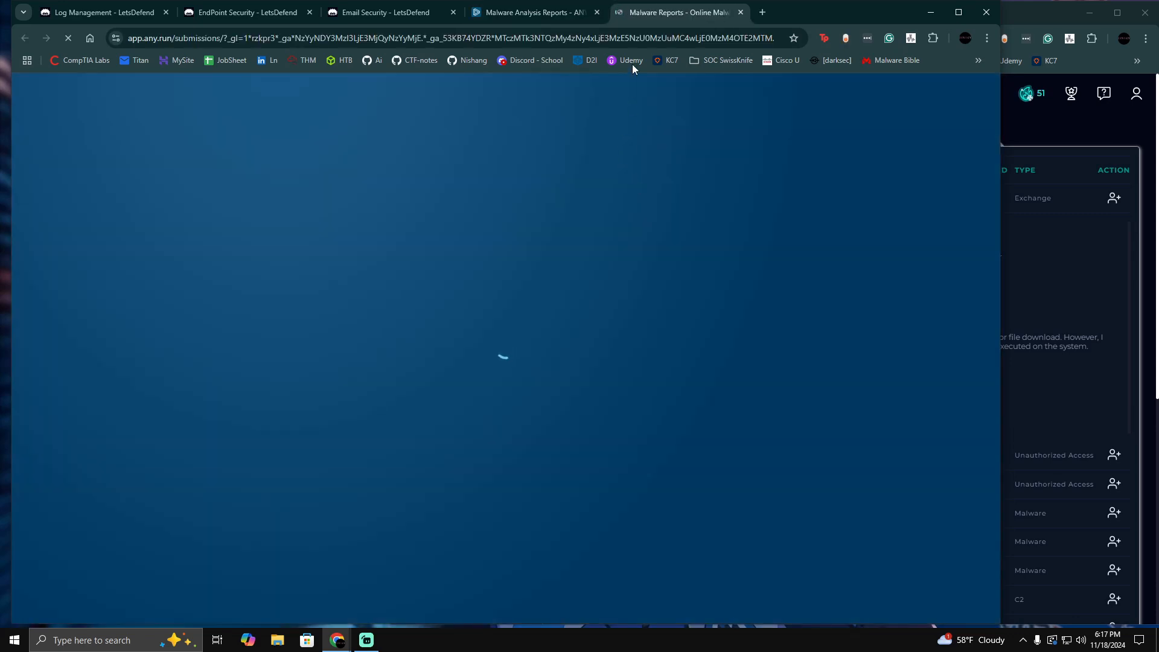
click(597, 12)
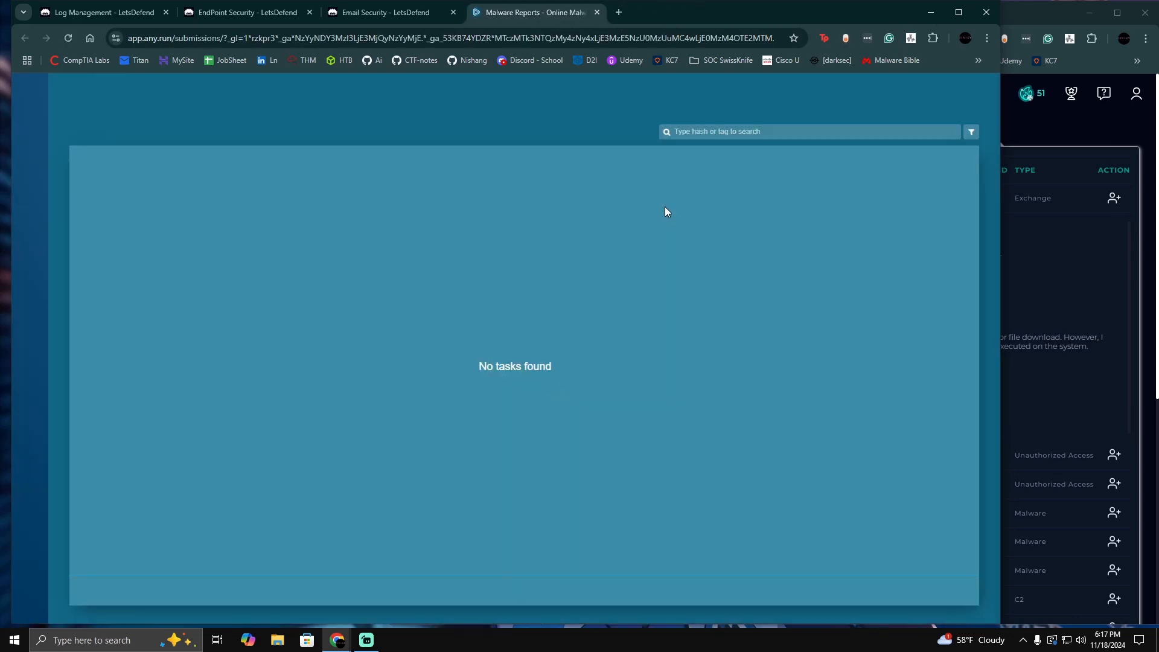
- Search the public submissions for hash 68e2af137941b31a3d21f33dfb9f7eb1 and open the 23 August 2023 analysis of 59Bggwqtmb5EV3H.exe
click(740, 131)
text(68e2af137941b31a3d21f33dfb9f7eb1)
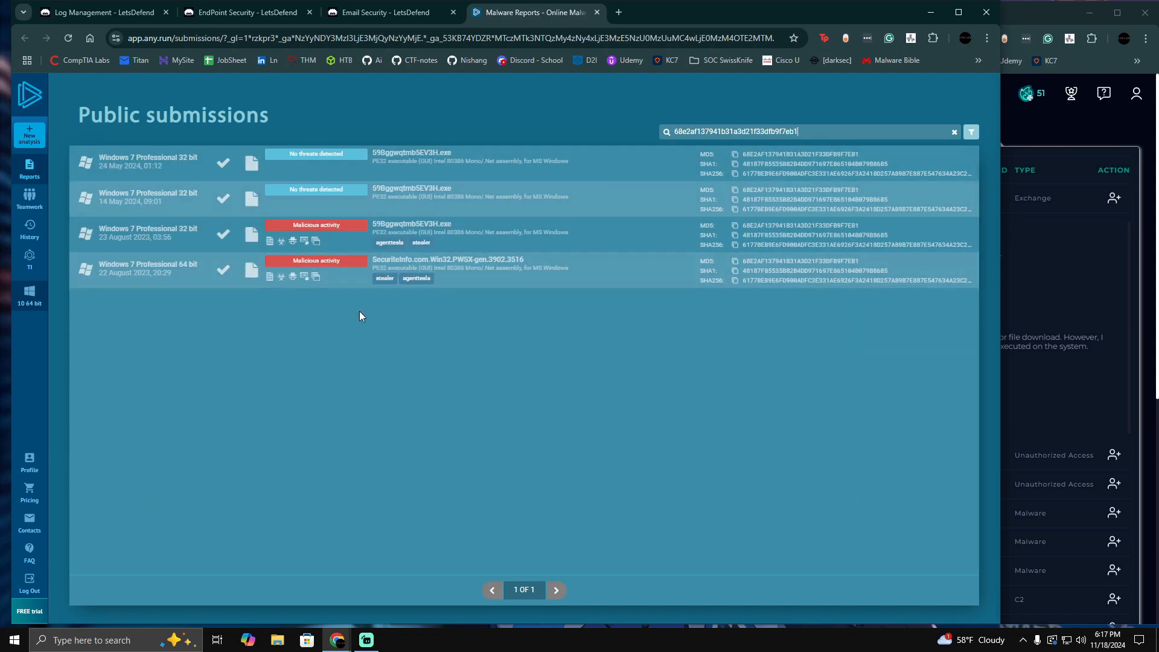
click(608, 238)
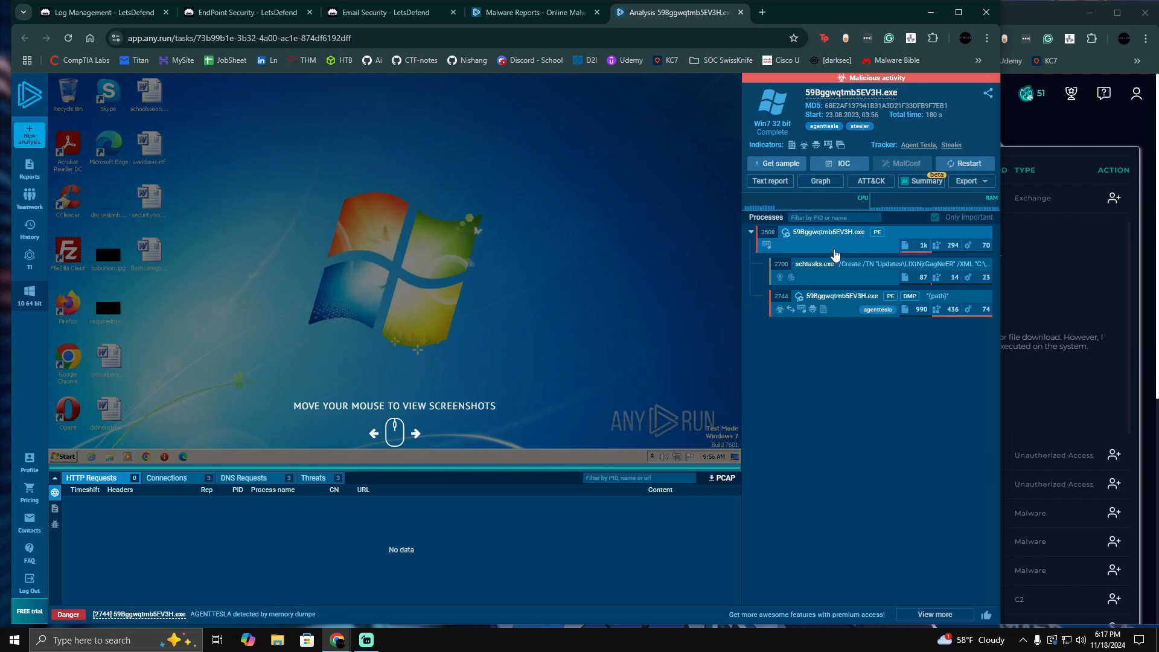
- Examine the danger, warning and other indicators of parent process 3508, comparing it with the Process Create event in the logs
click(835, 253)
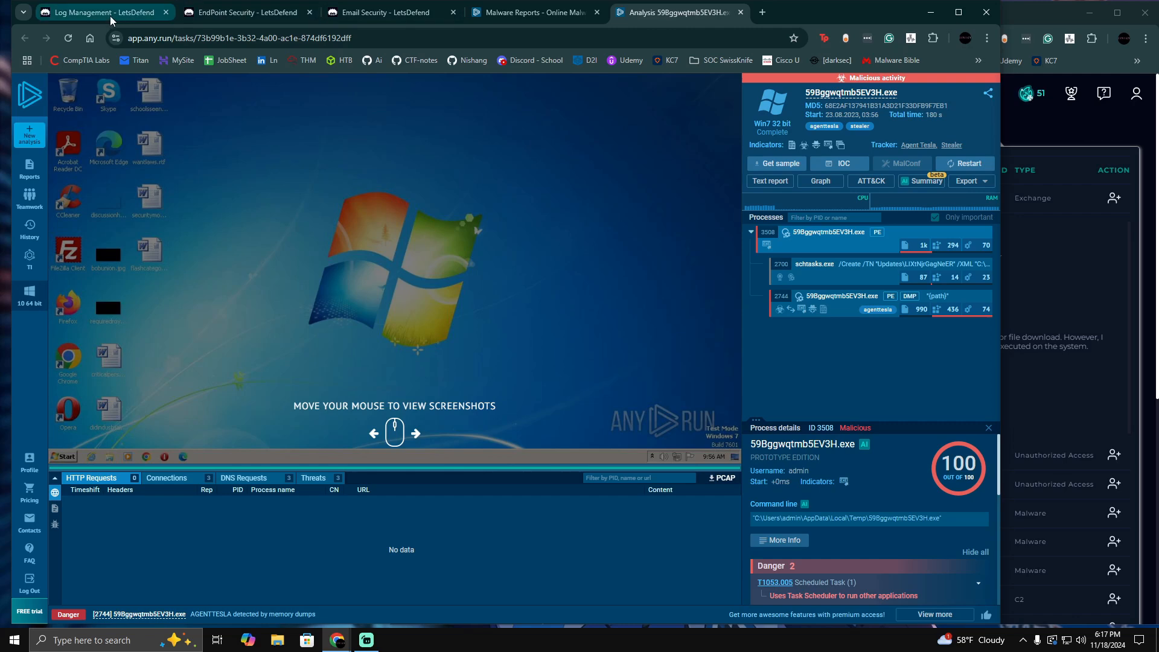
click(110, 13)
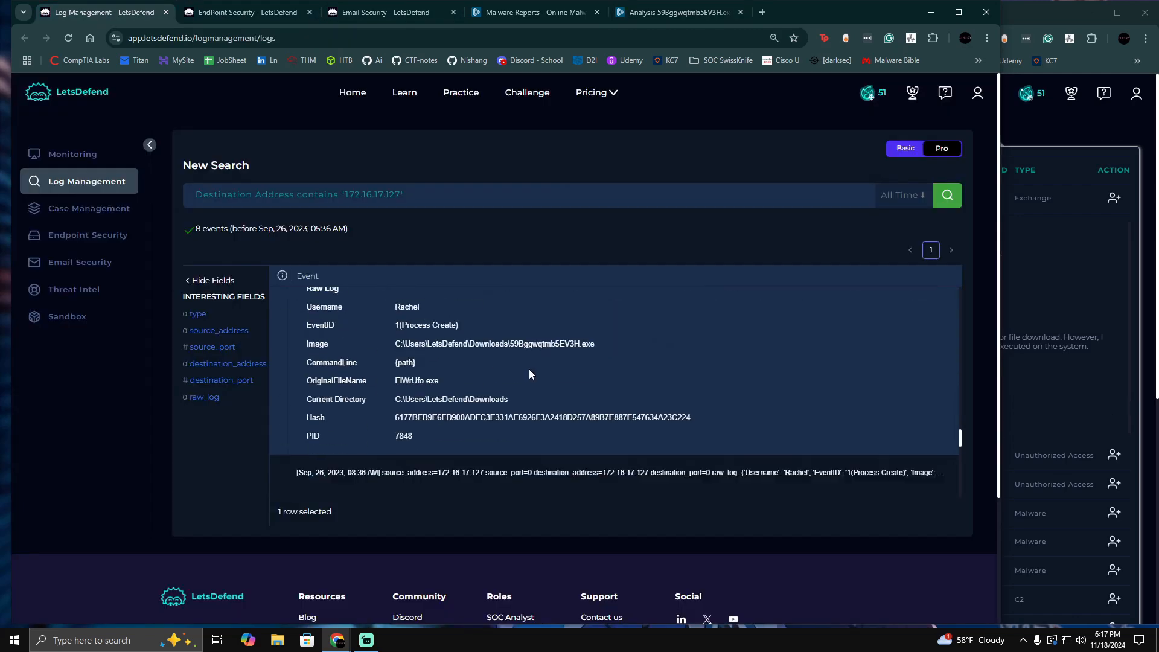
scroll(529, 375, down, 1)
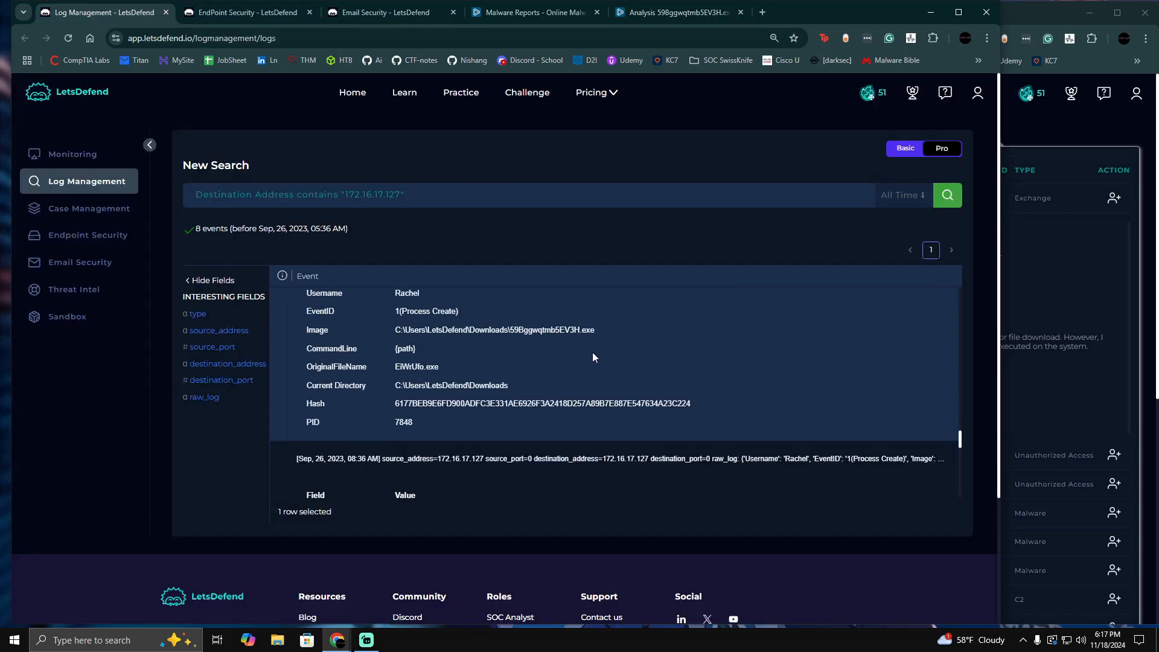
click(661, 15)
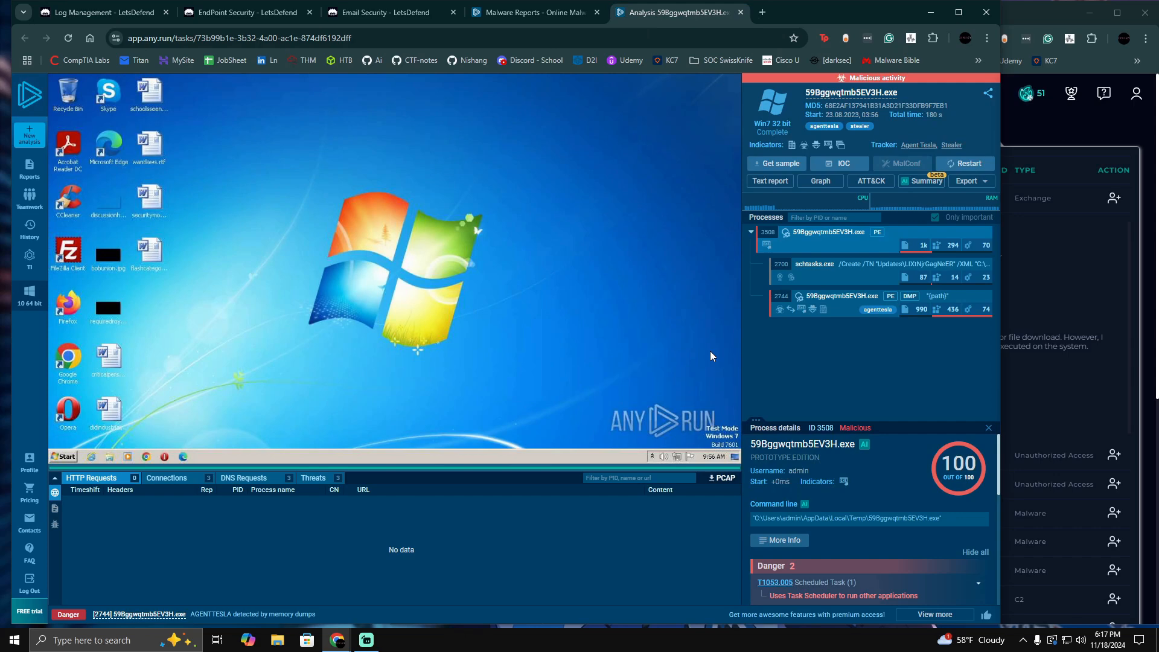
scroll(869, 501, down, 1)
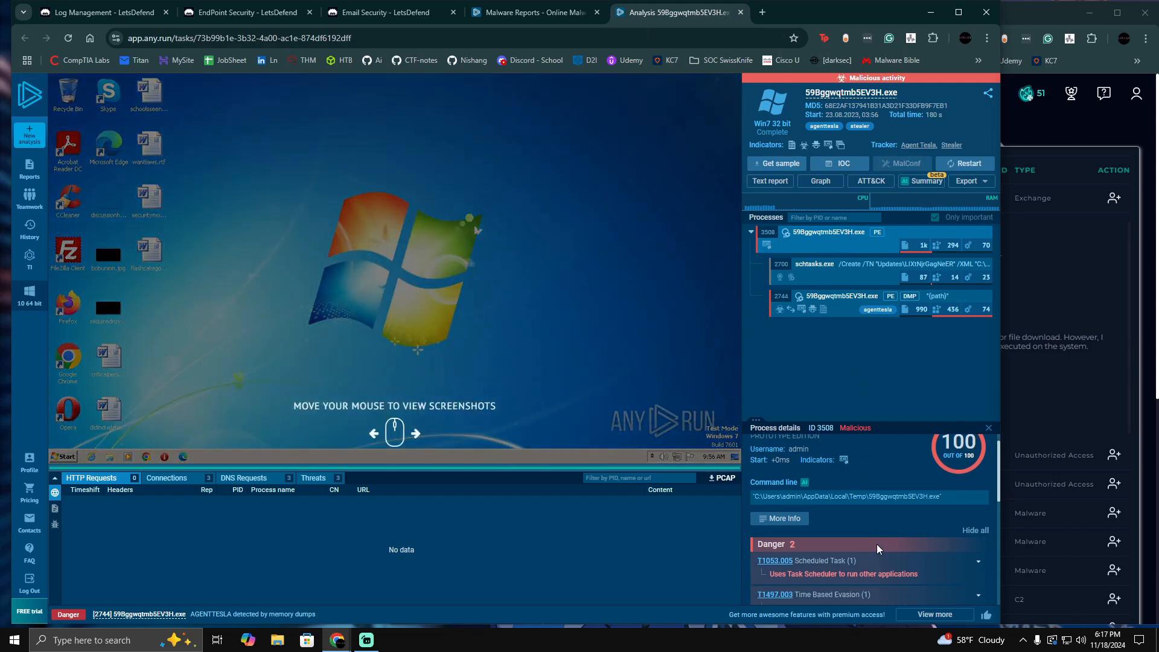
scroll(915, 514, down, 1)
scroll(863, 504, down, 1)
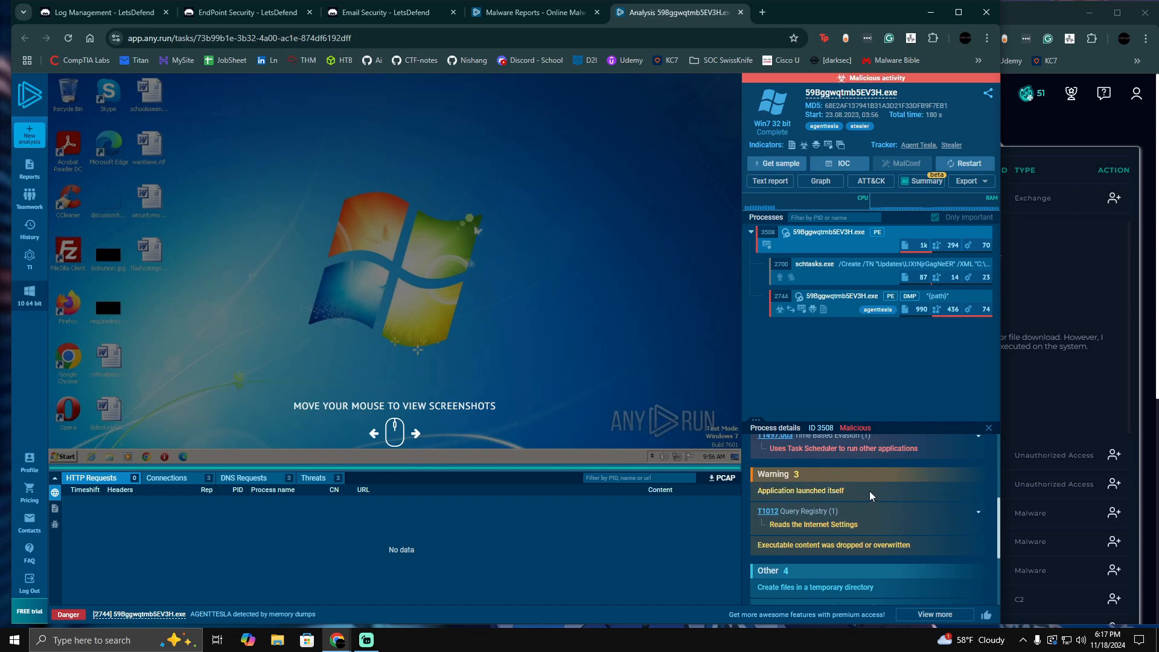
scroll(874, 498, down, 1)
scroll(891, 510, down, 1)
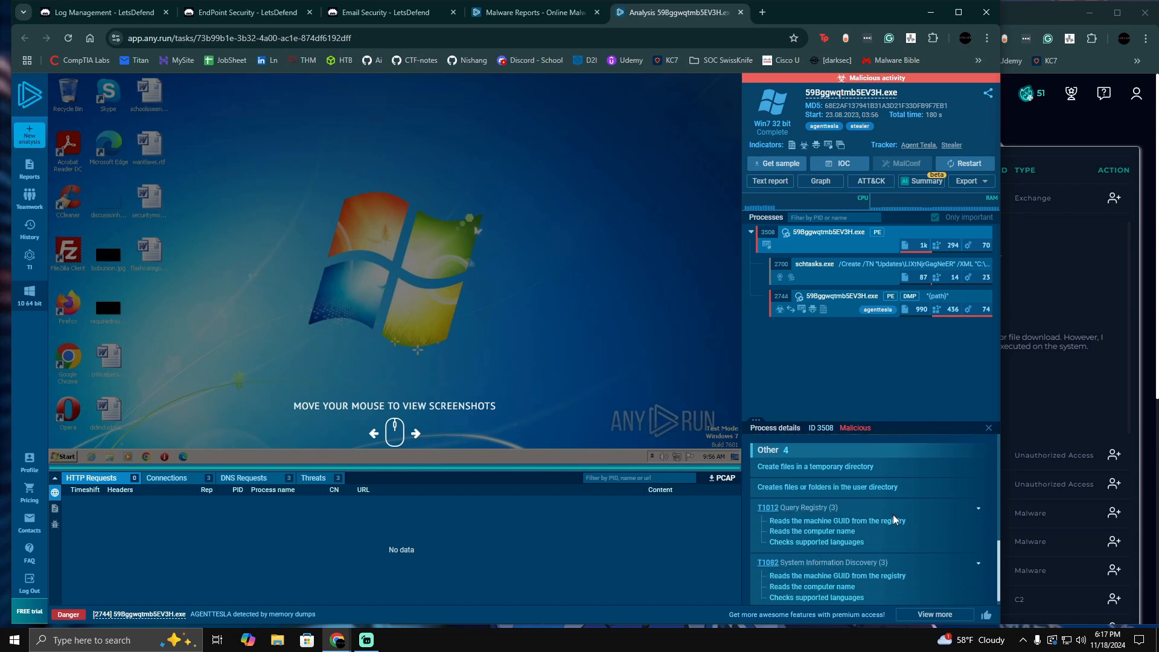
scroll(885, 512, up, 4)
- Inspect the schtasks.exe process details and read through all behaviour indicators of child process 2744
click(836, 314)
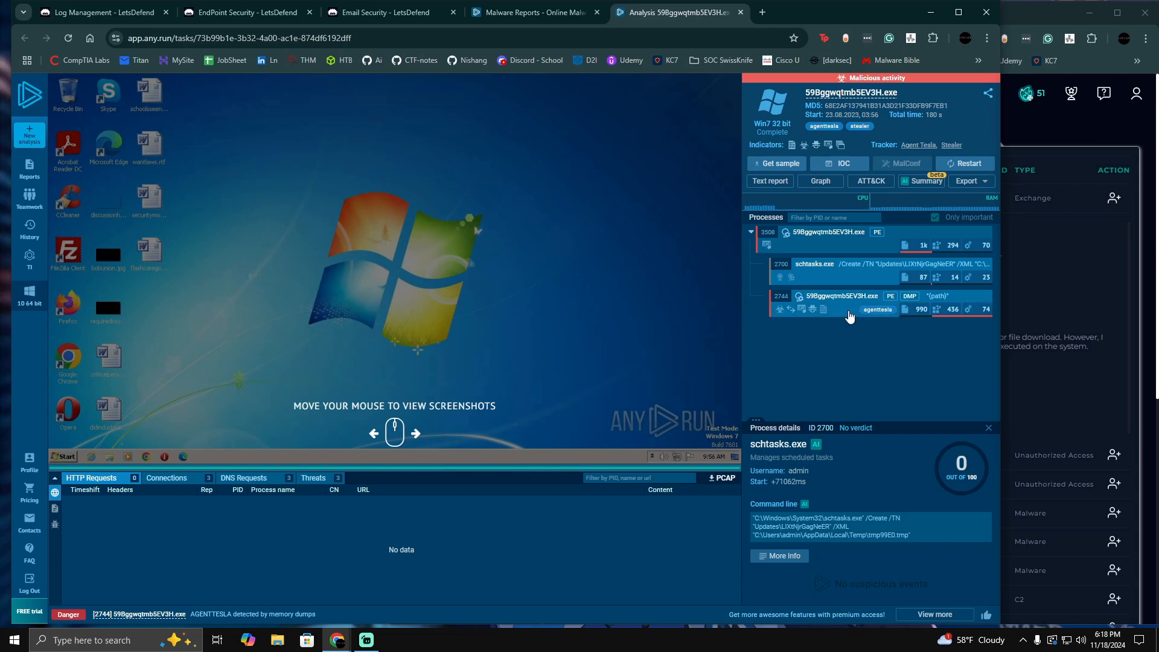
click(848, 315)
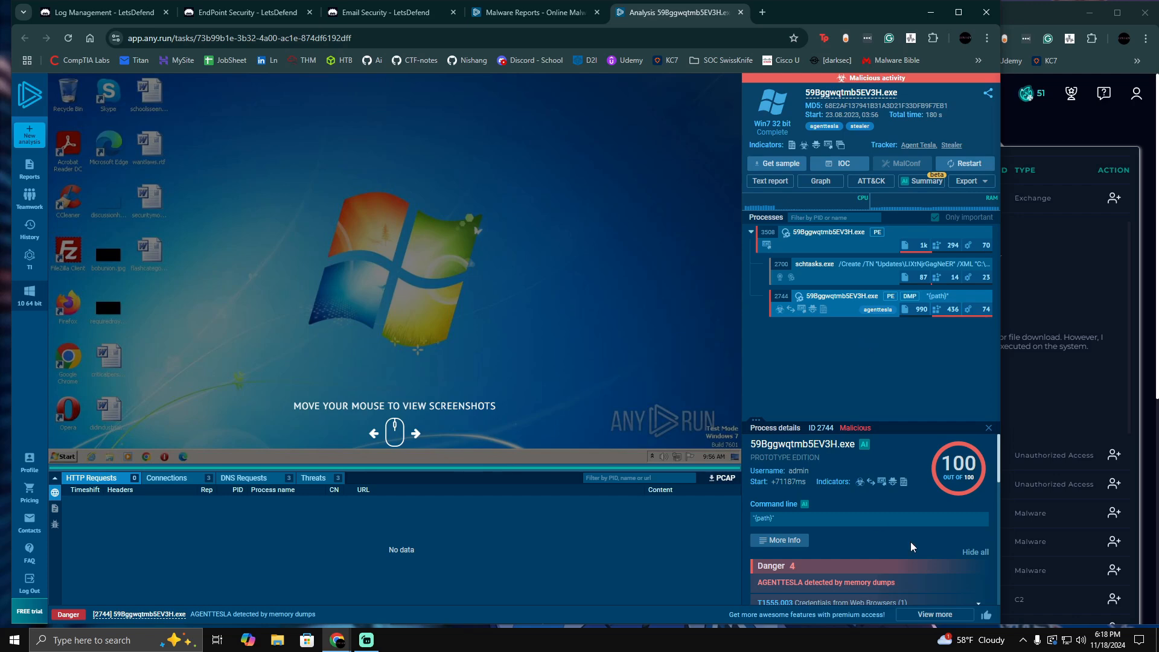
scroll(899, 544, down, 1)
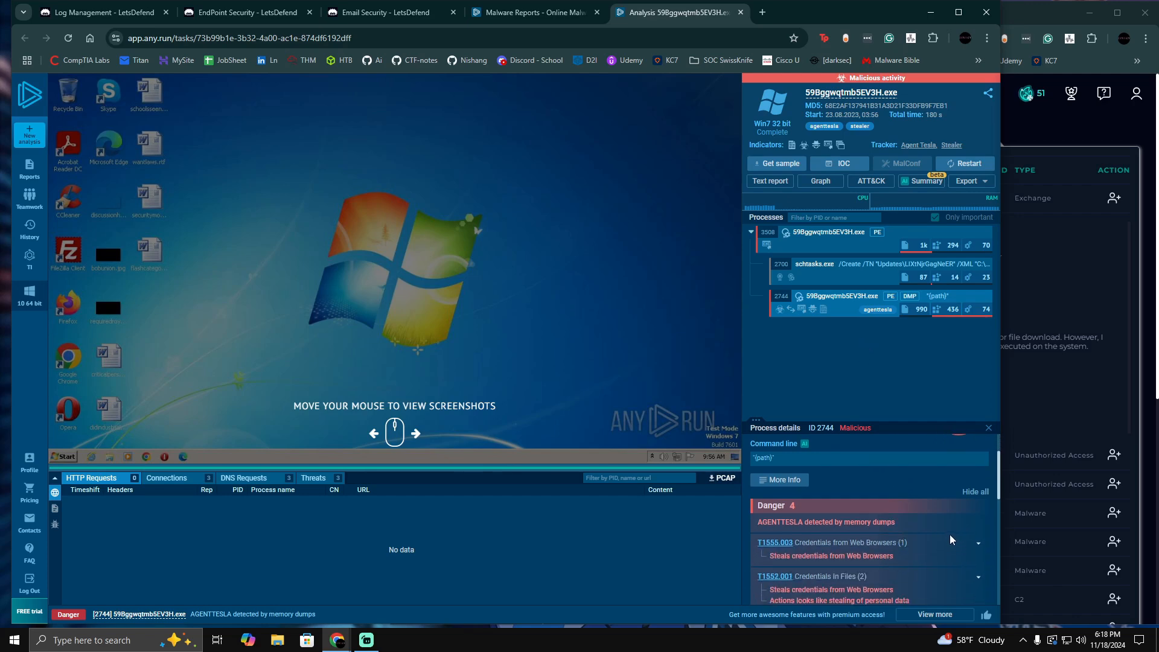
scroll(950, 538, down, 1)
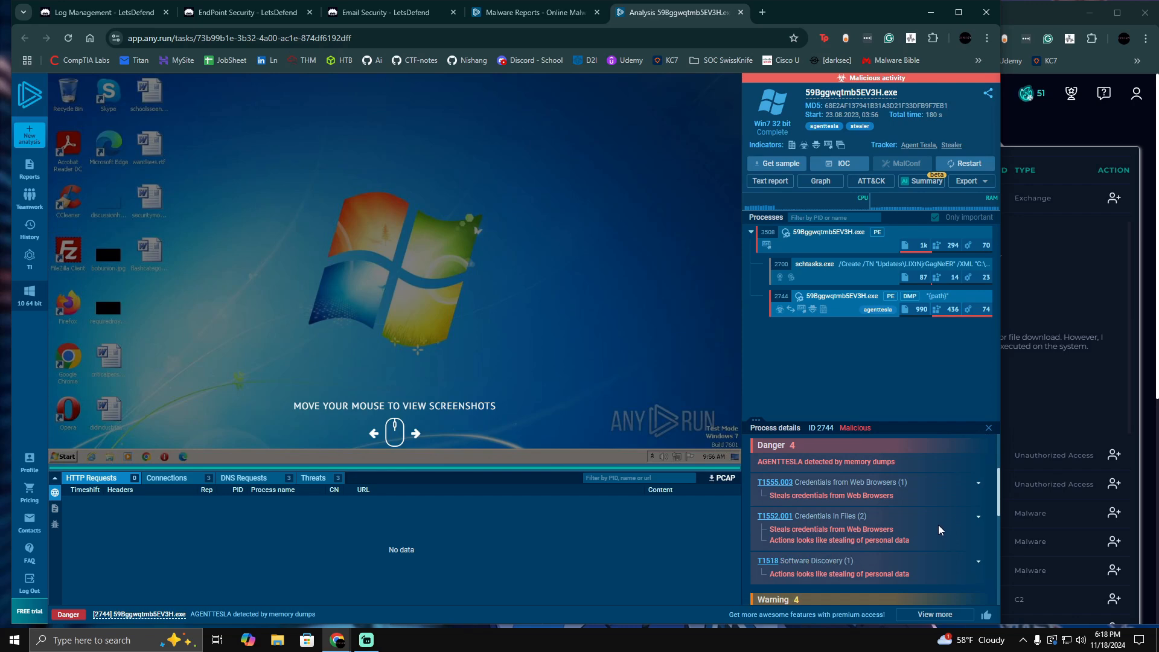
scroll(939, 530, down, 2)
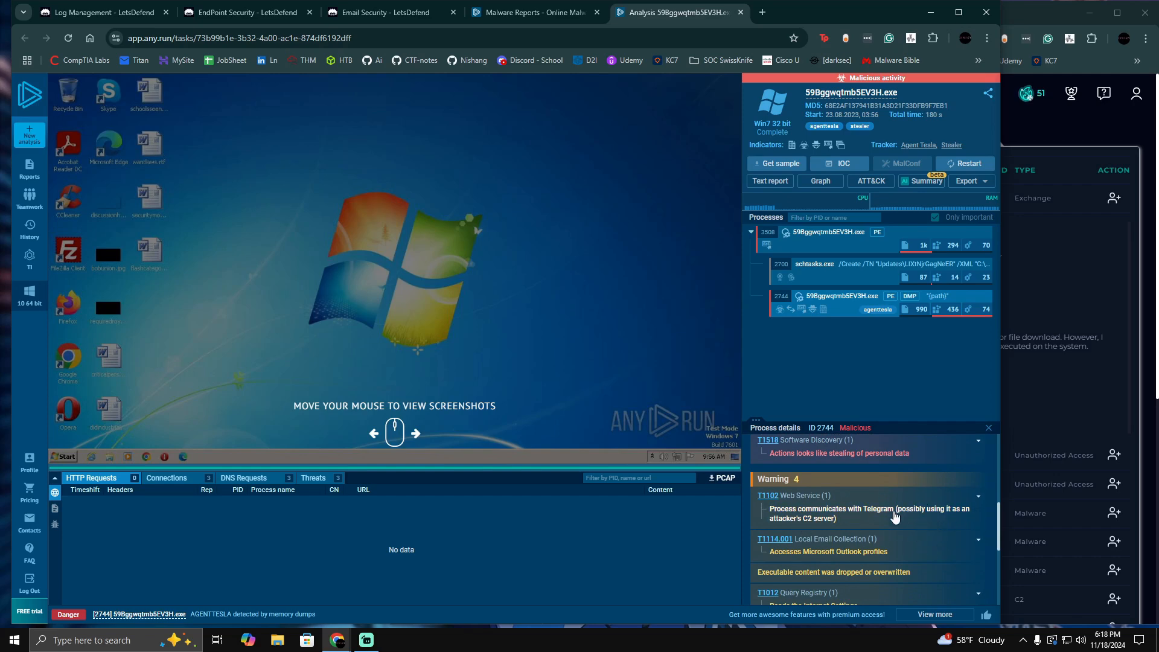
scroll(912, 520, down, 1)
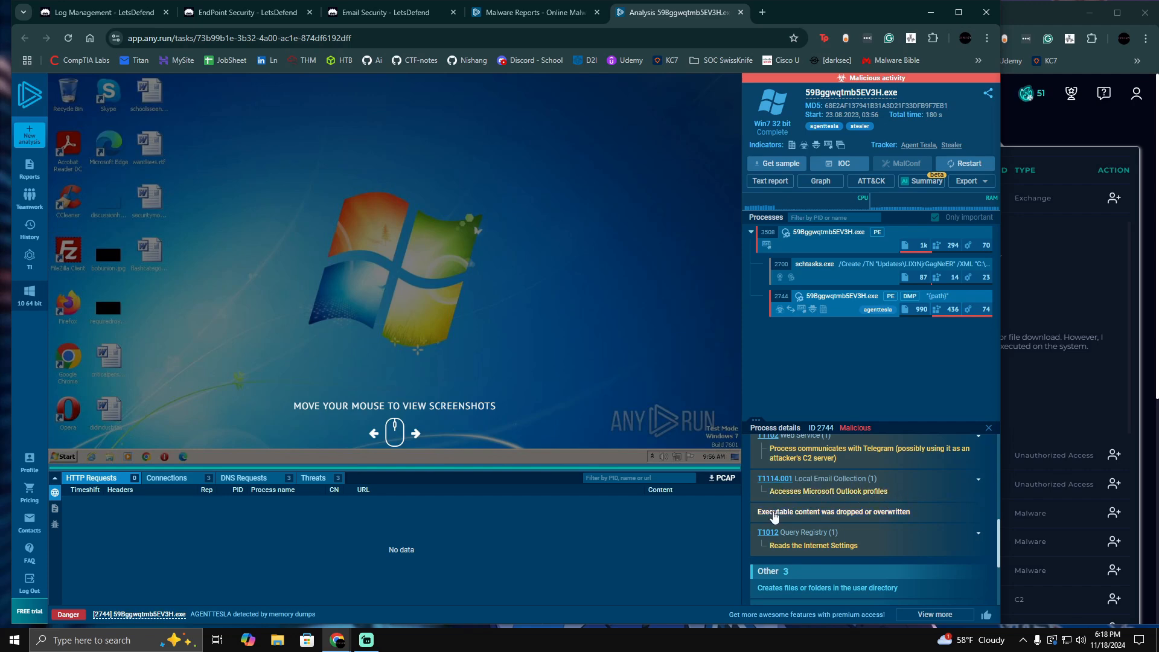
scroll(906, 524, down, 1)
scroll(915, 524, down, 1)
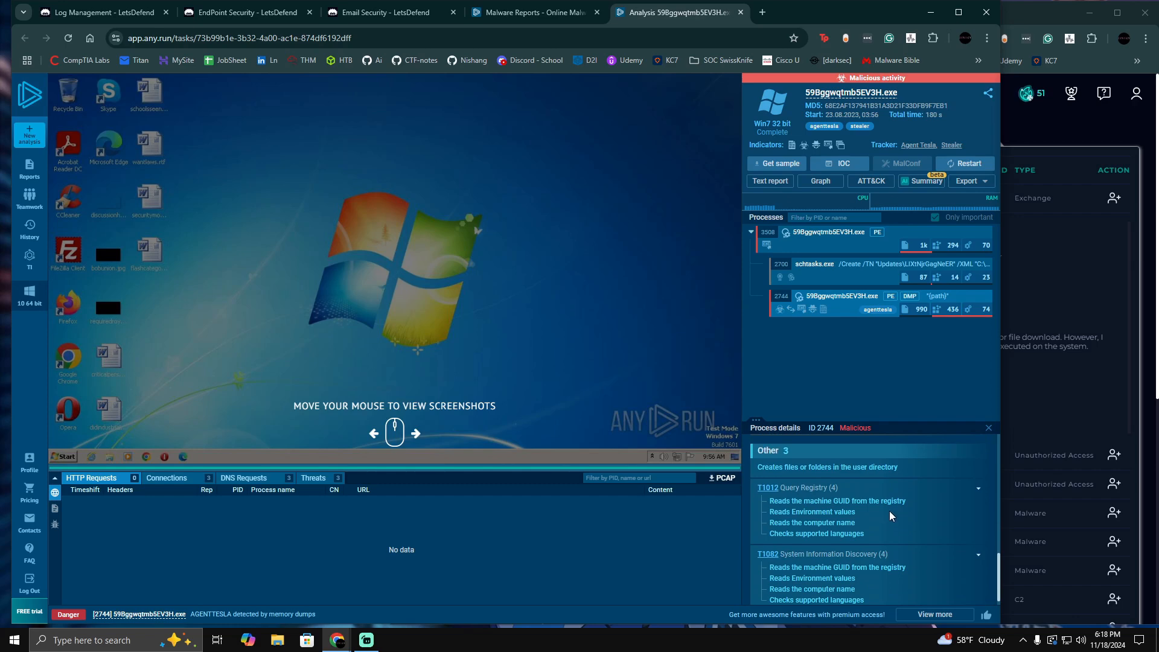
scroll(890, 515, down, 1)
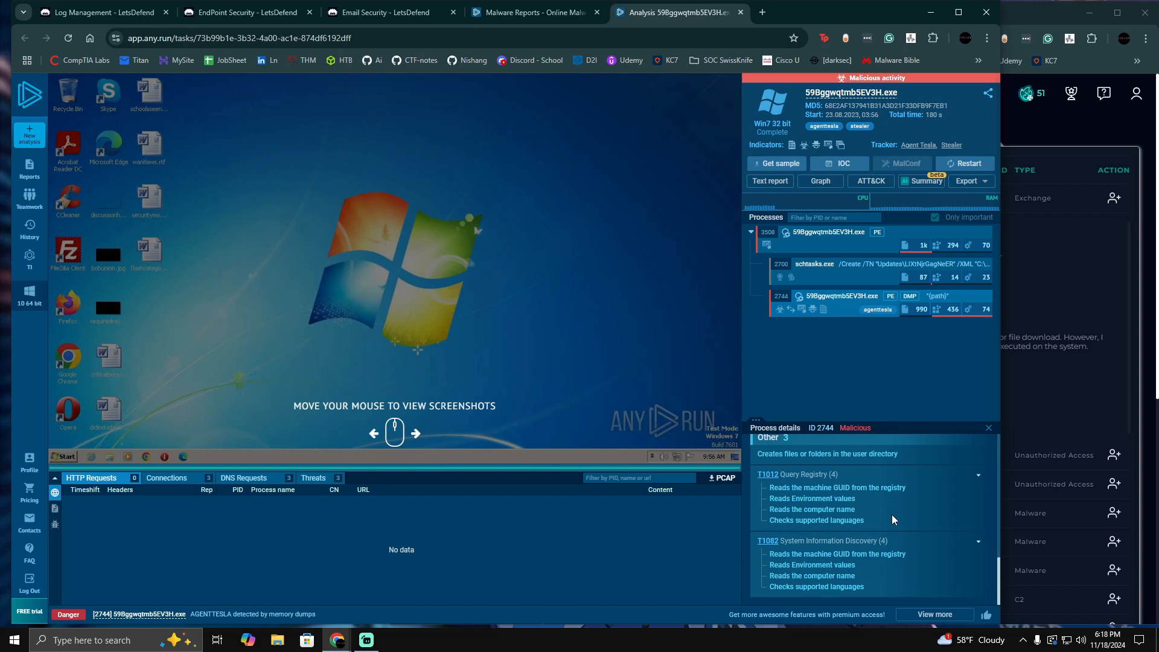
scroll(894, 520, up, 15)
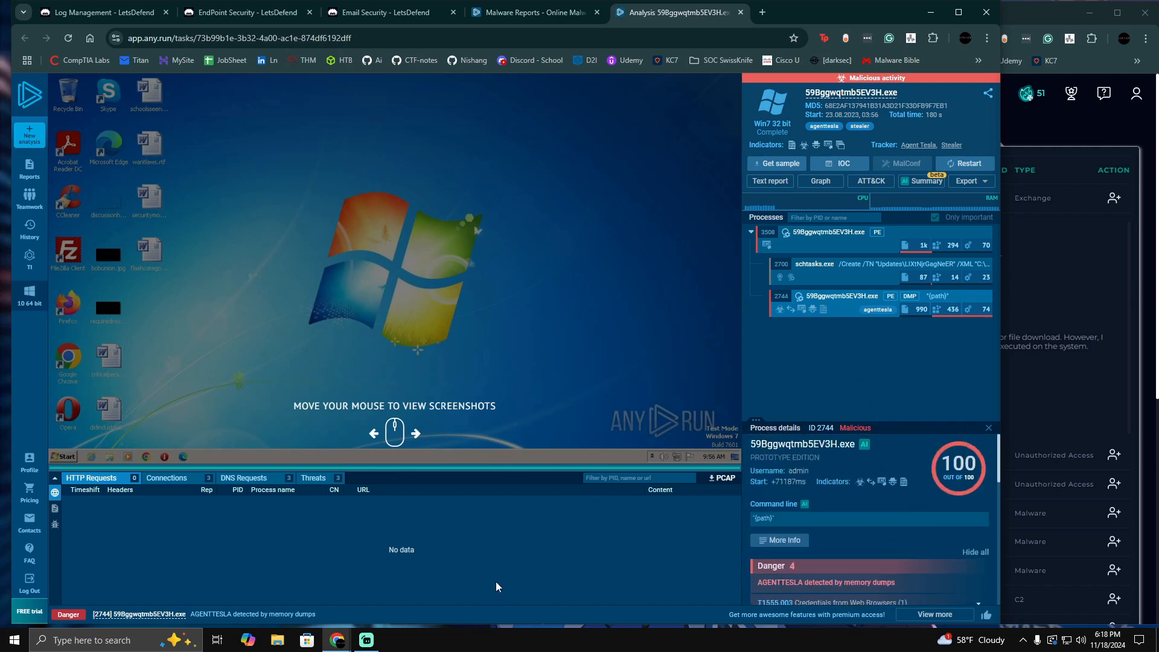
- Check the sample's network connections and DNS requests, and close the process details
click(178, 480)
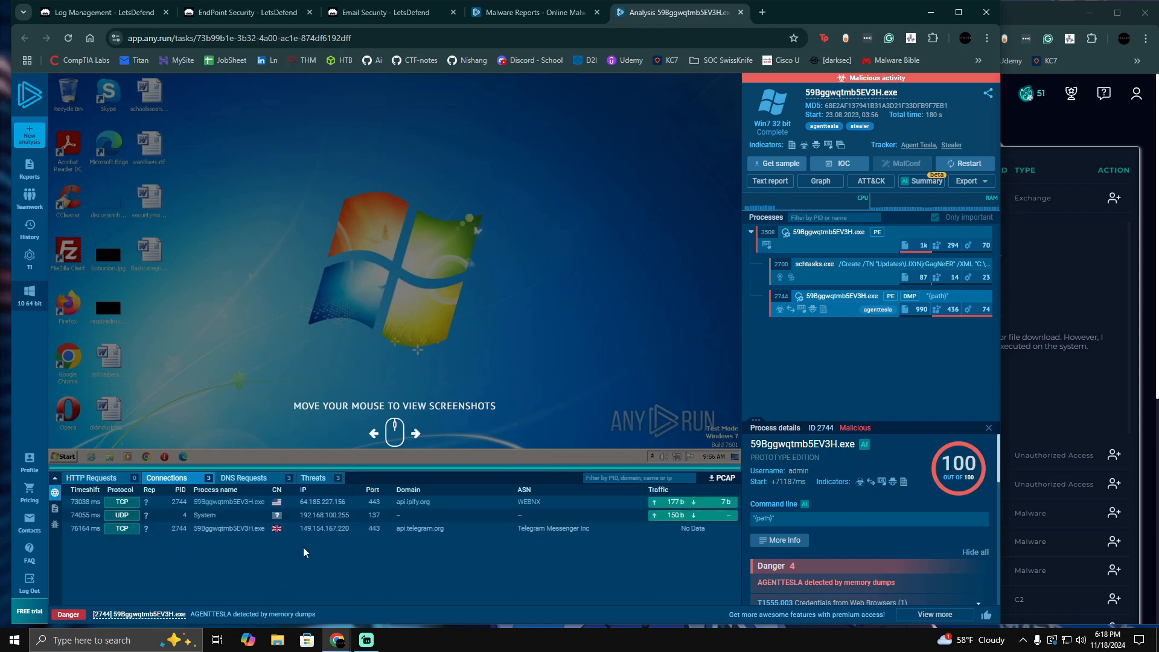
click(250, 477)
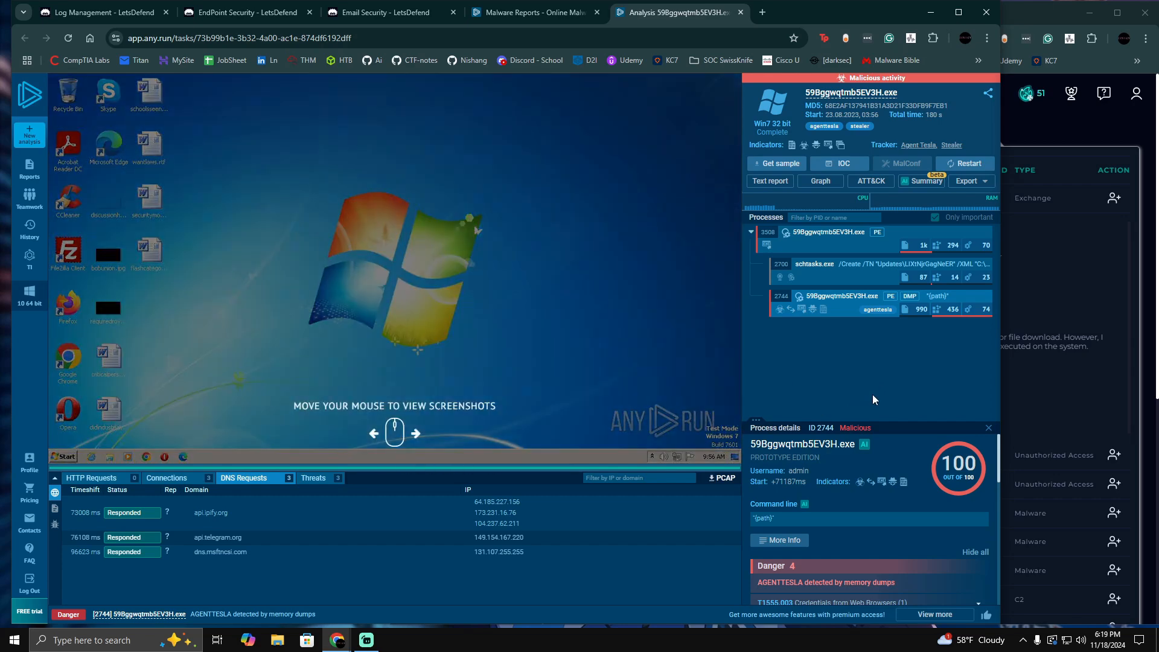
click(988, 429)
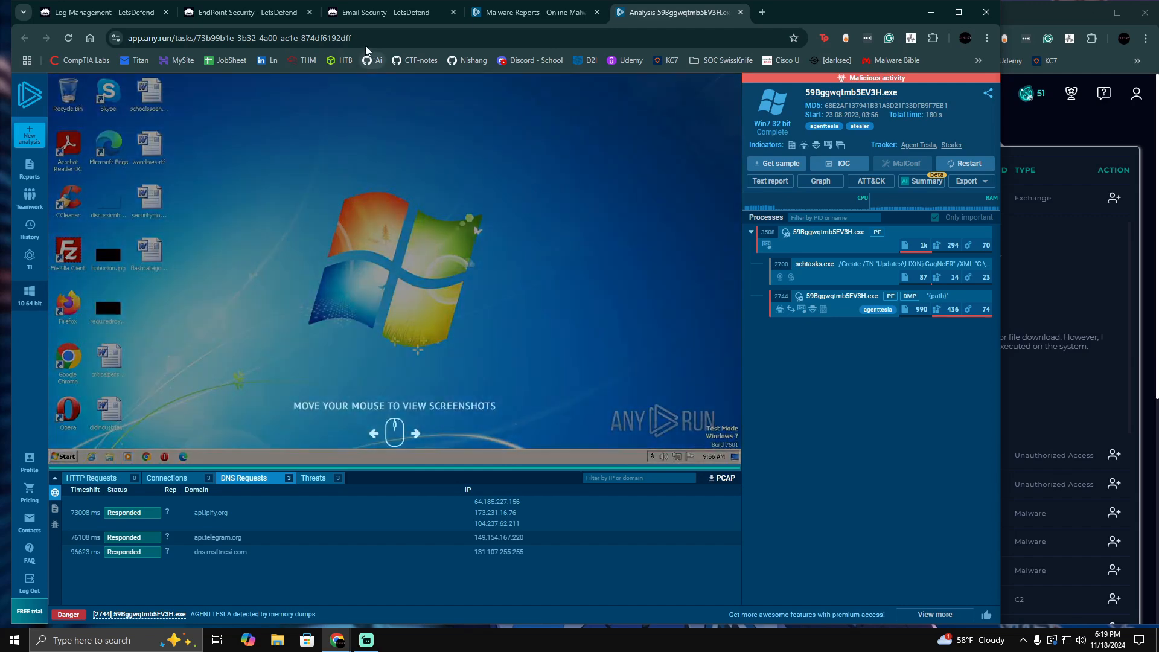
- Copy the web address of the 59Bggwqtmb5EV3H.exe sandbox analysis
double_click(362, 39)
click(362, 39)
right_click(362, 38)
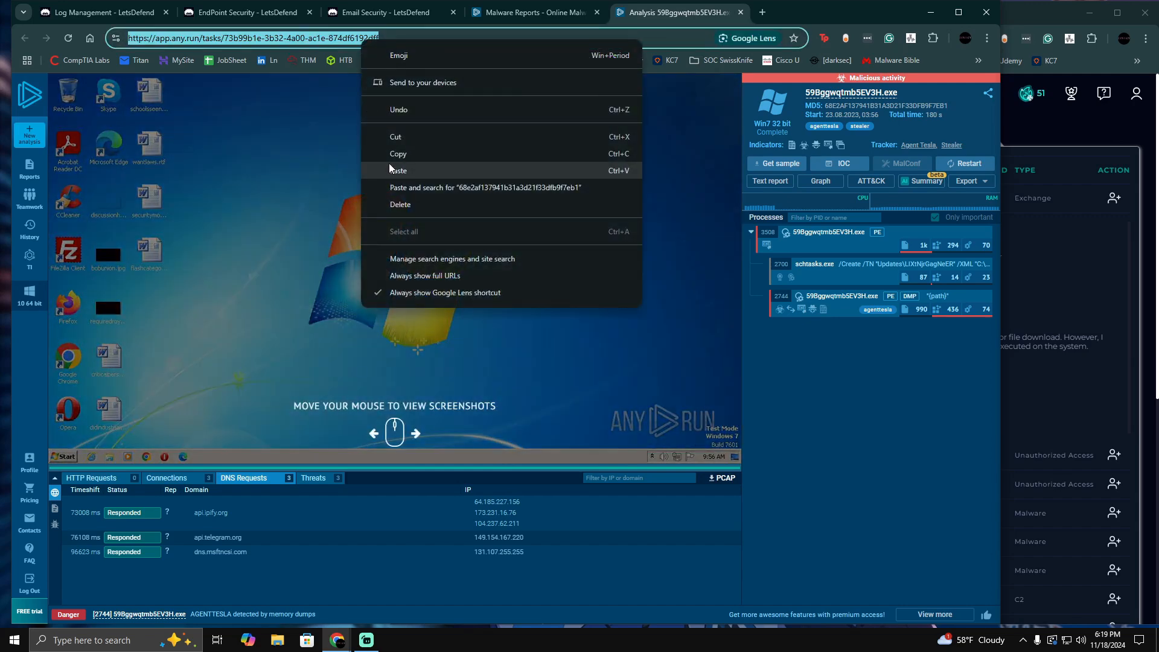
click(387, 152)
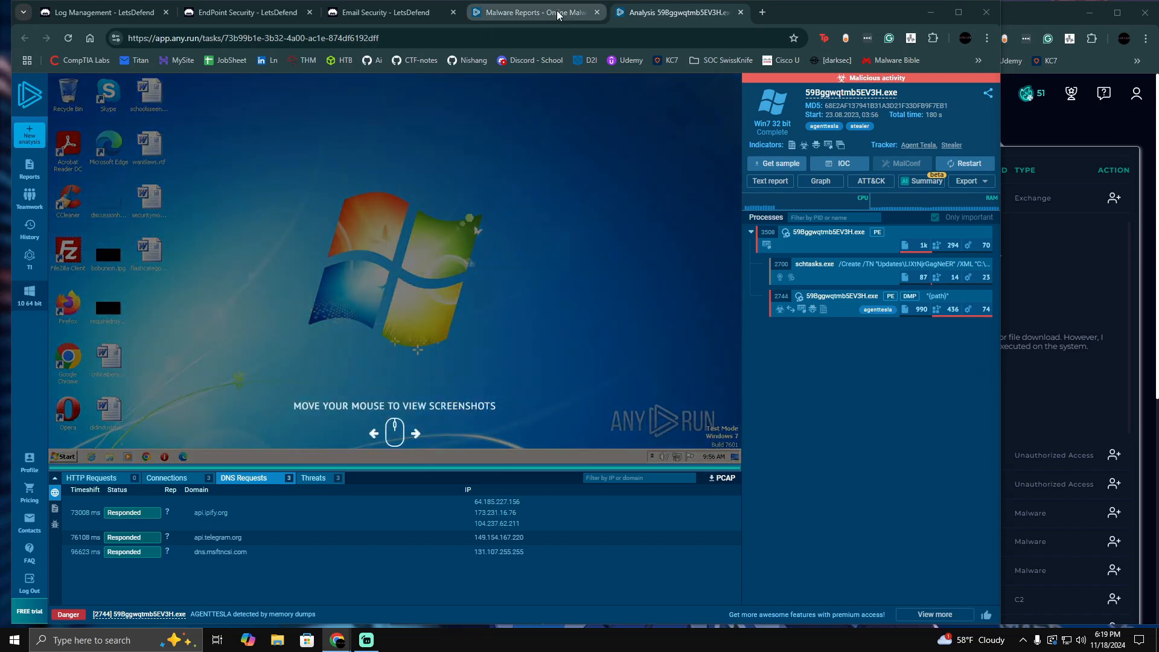
- Close the public submissions page and return to the LetsDefend log search results
click(535, 12)
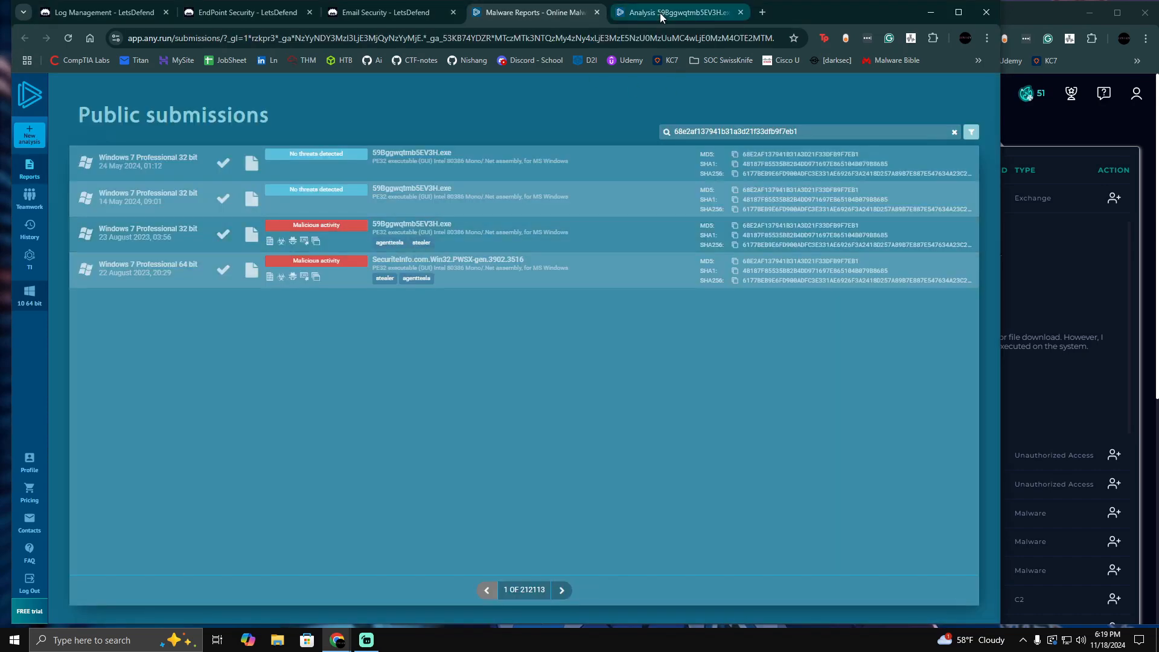
click(597, 13)
click(441, 18)
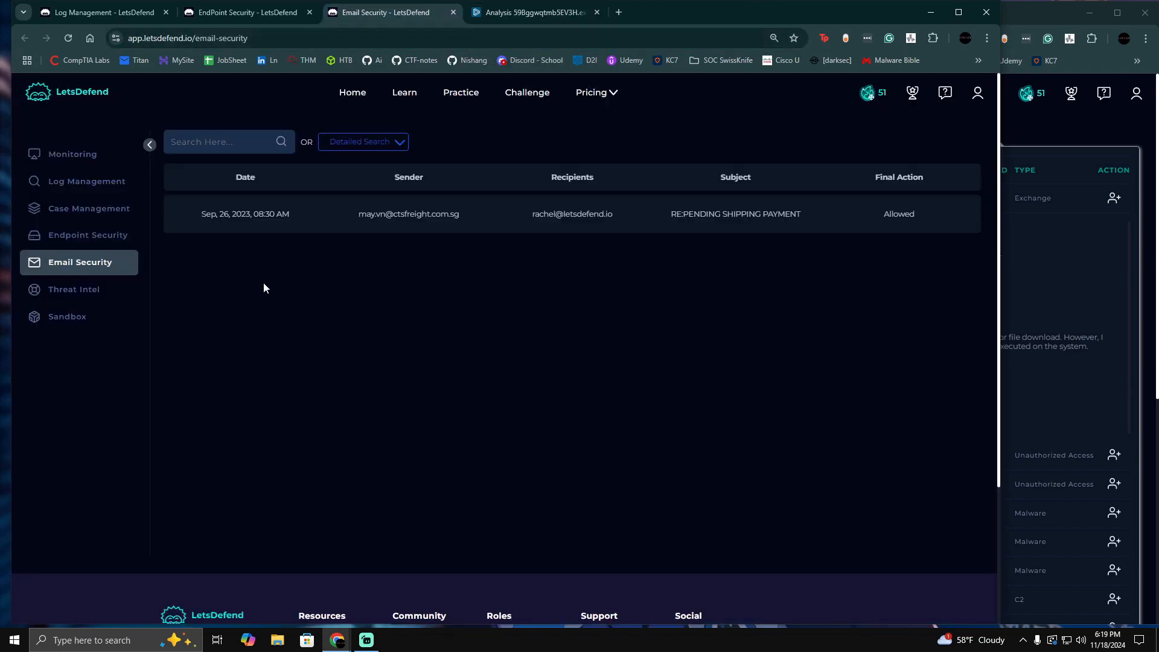
key(ctrl+shift+Tab)
key(ctrl+shift+Tab)
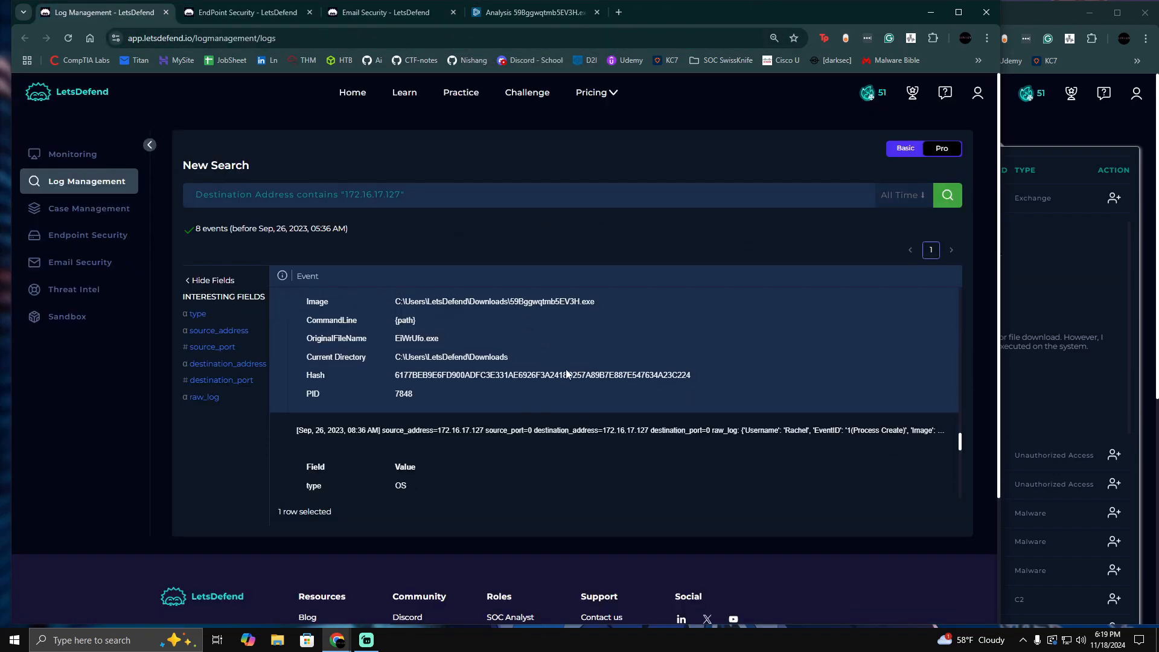
- Review the remaining log events for 172.16.17.127, through to the scheduled task creation entry
scroll(566, 375, down, 10)
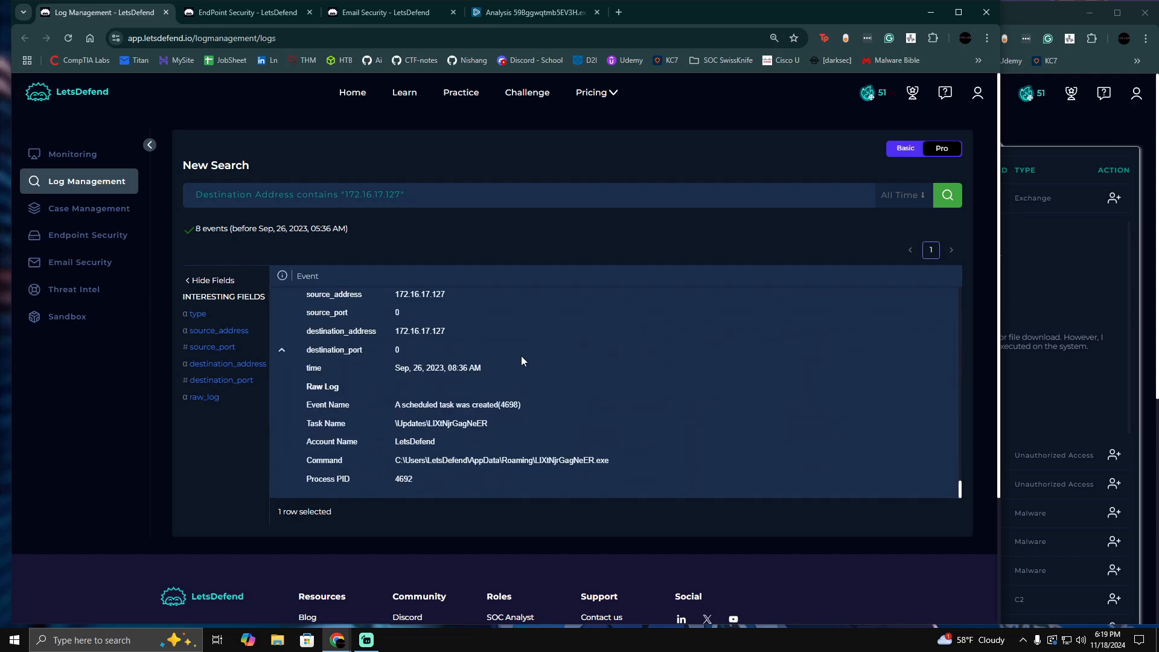
scroll(520, 356, down, 3)
scroll(432, 476, up, 3)
scroll(432, 479, up, 10)
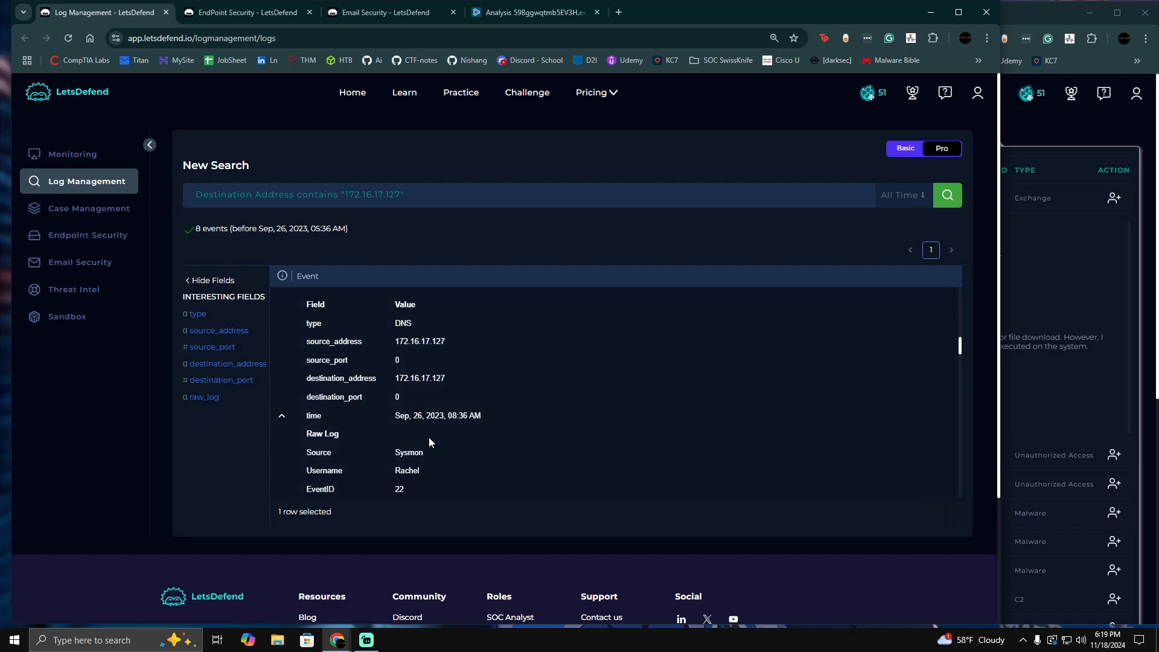
- Take ownership of alert event 186 (SOC140) and create a case for it
click(1088, 342)
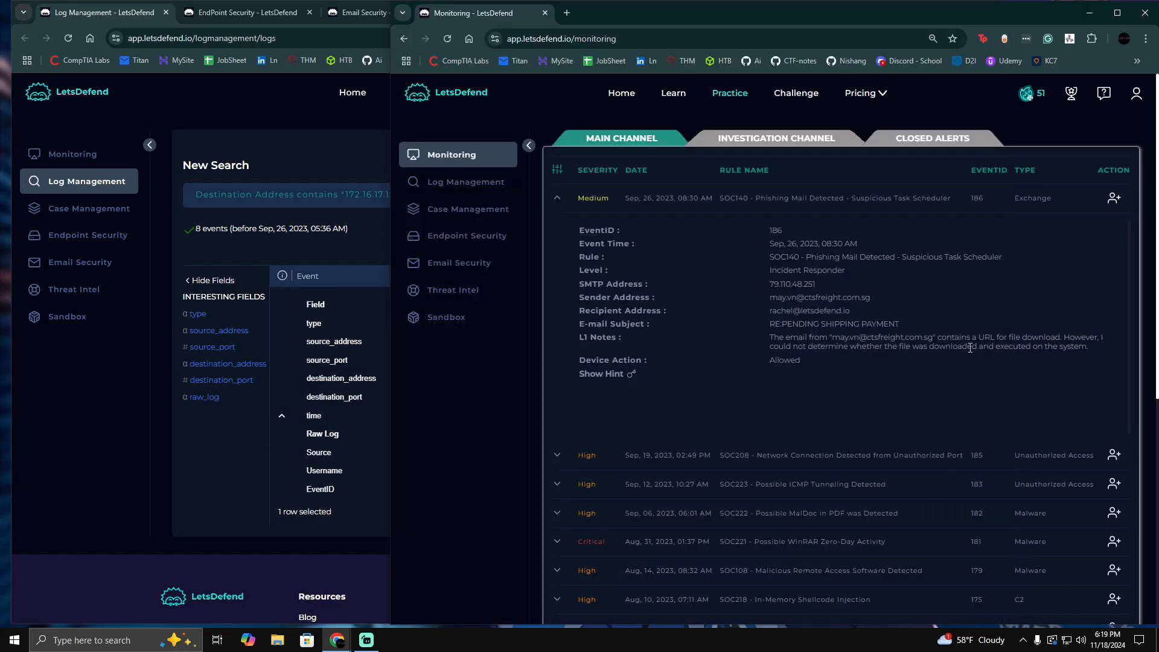
click(1112, 200)
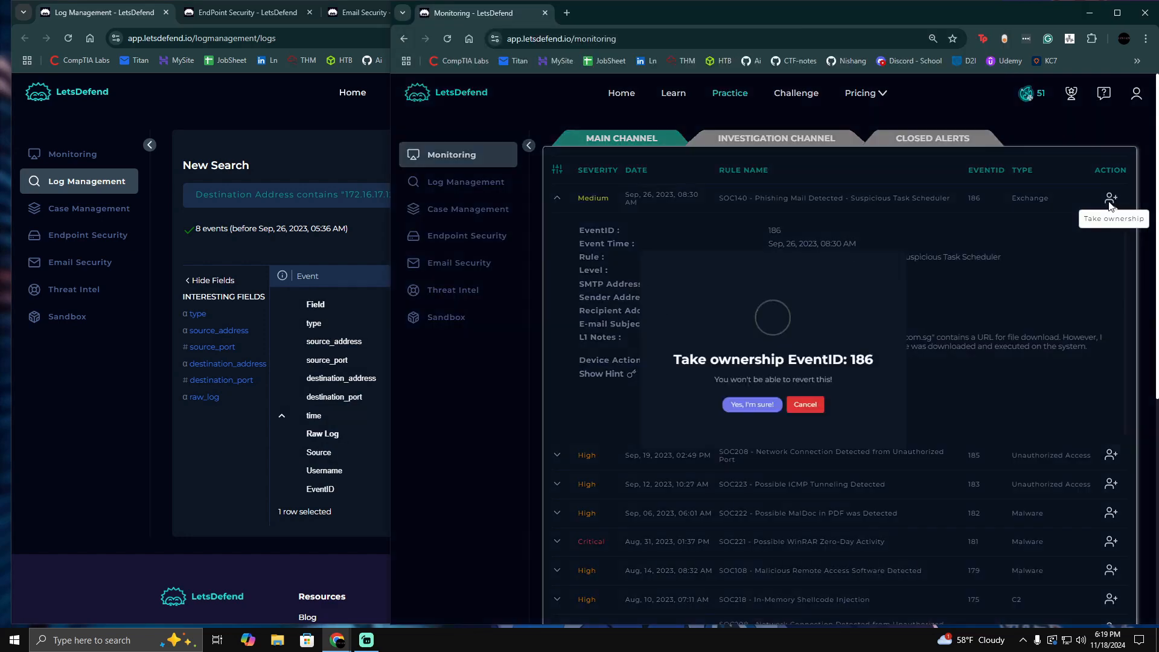
click(744, 420)
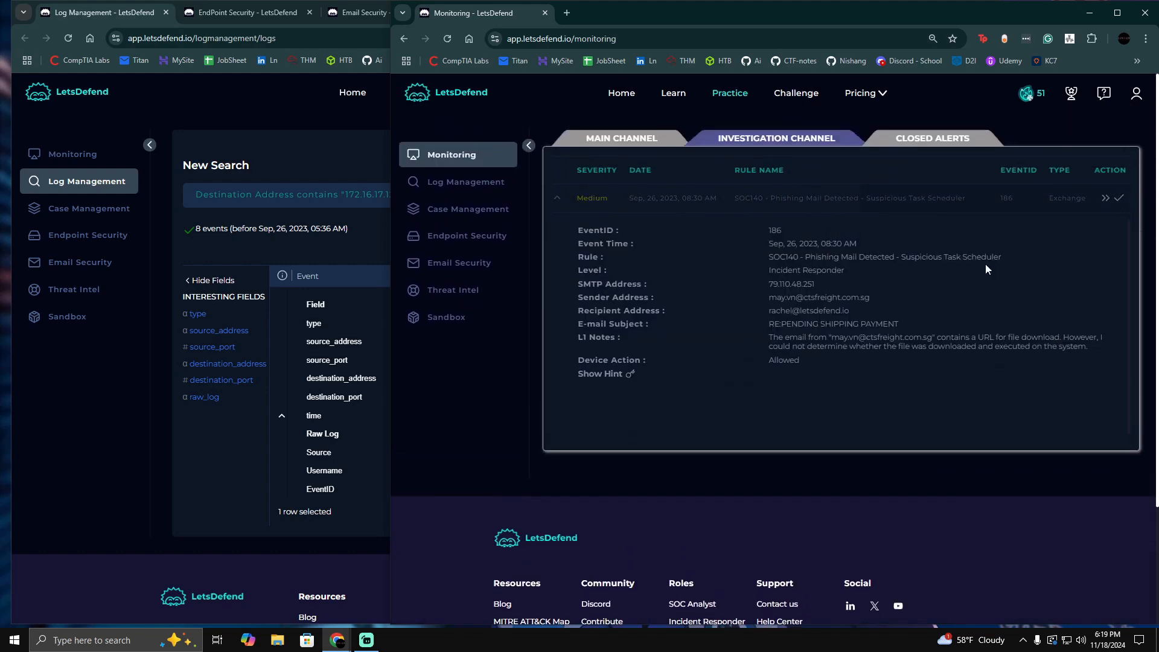
click(1105, 202)
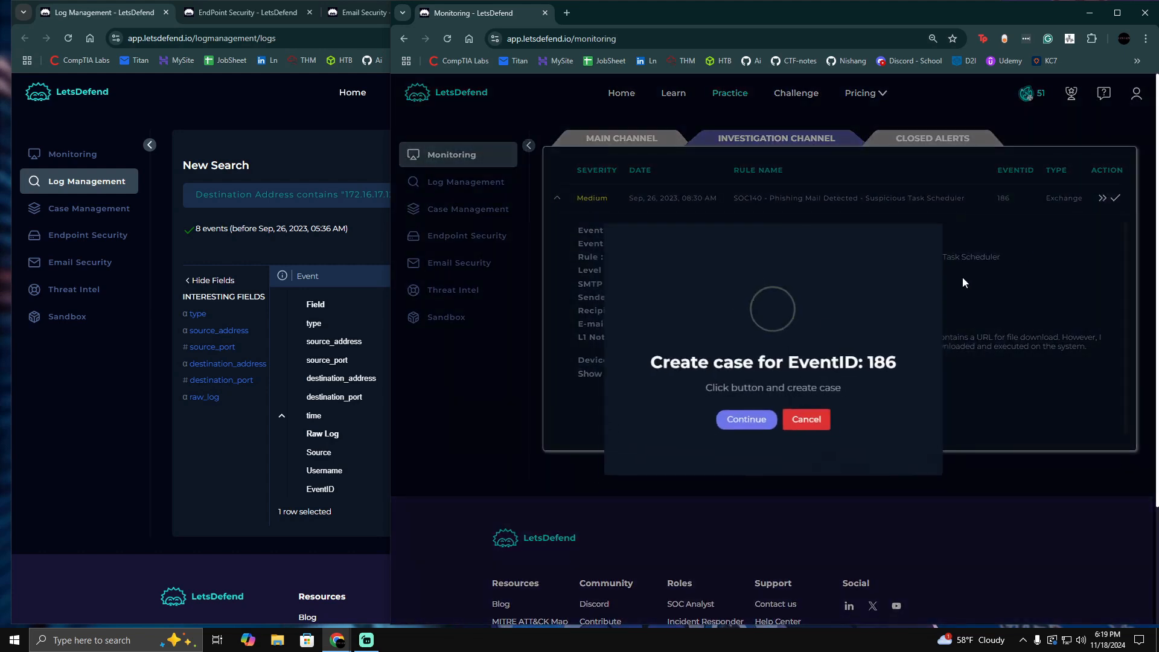
click(744, 421)
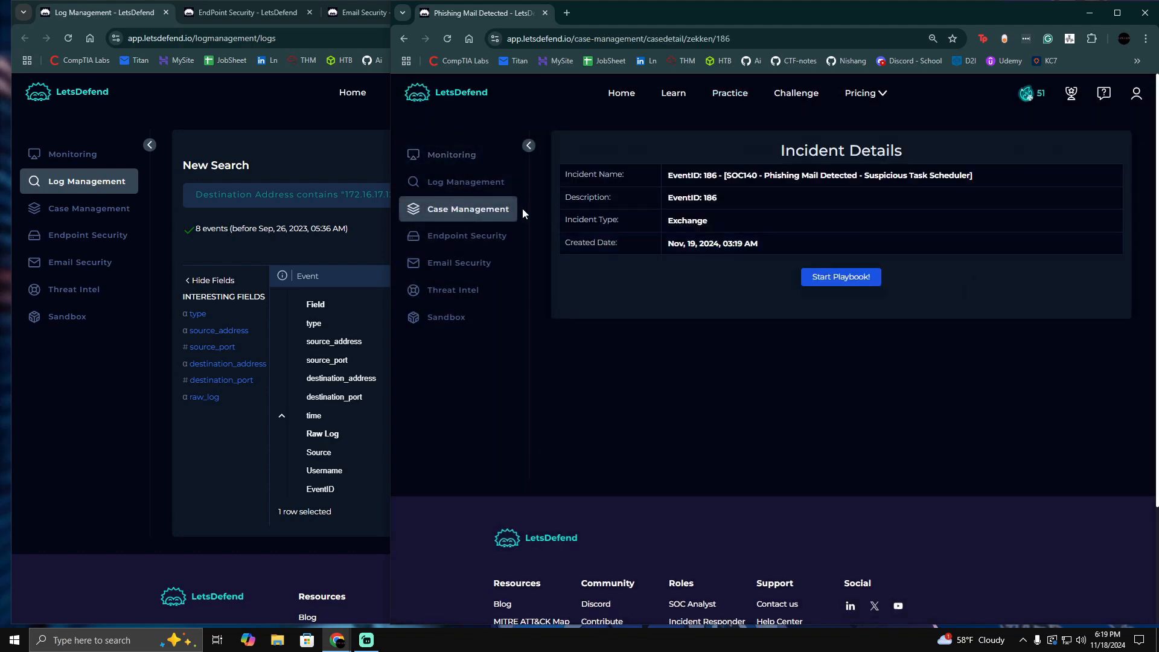
- Keep Monitoring open in a separate tab, then start the case playbook and answer Yes to the email containing attachments or URLs
click(452, 155)
click(628, 13)
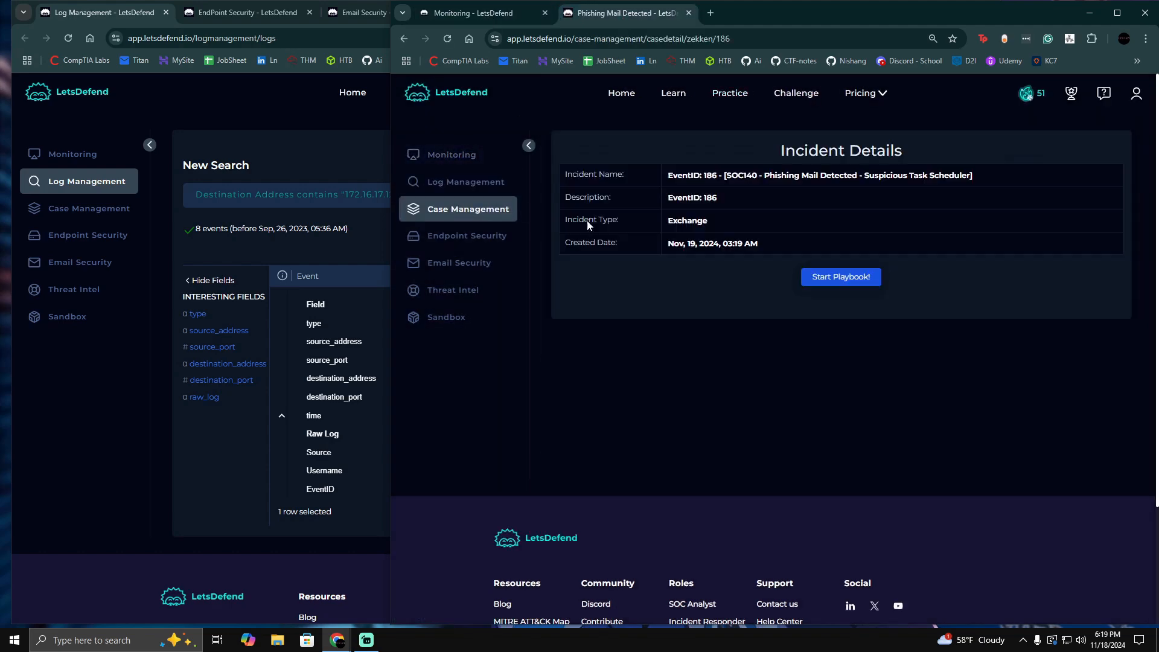
click(803, 282)
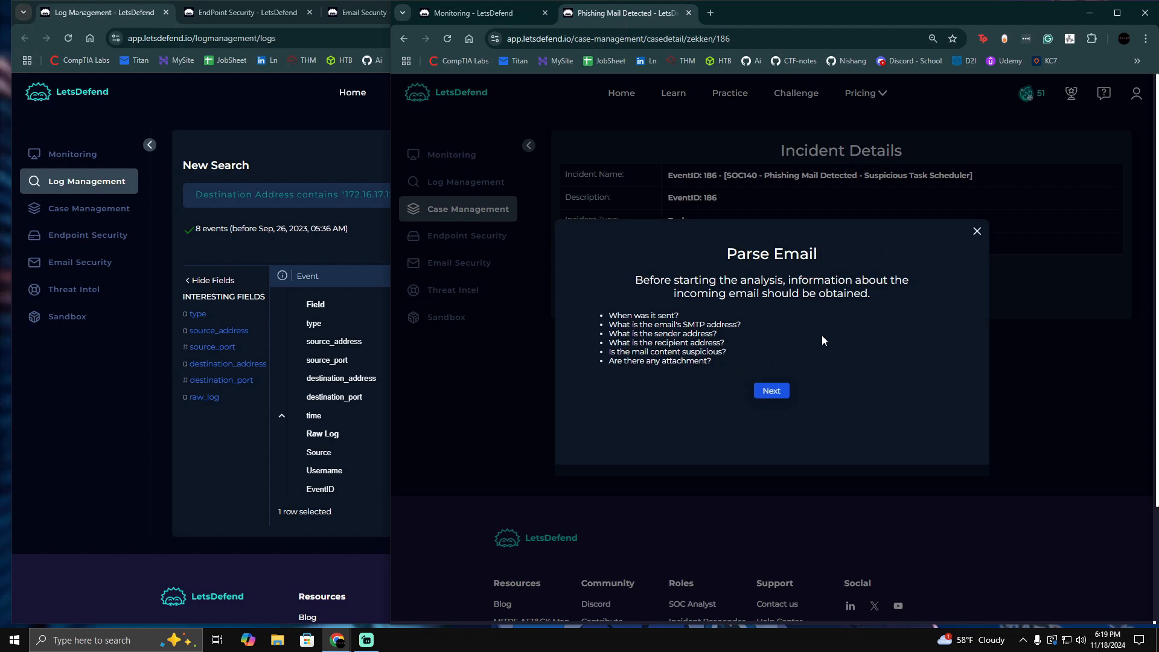
click(772, 391)
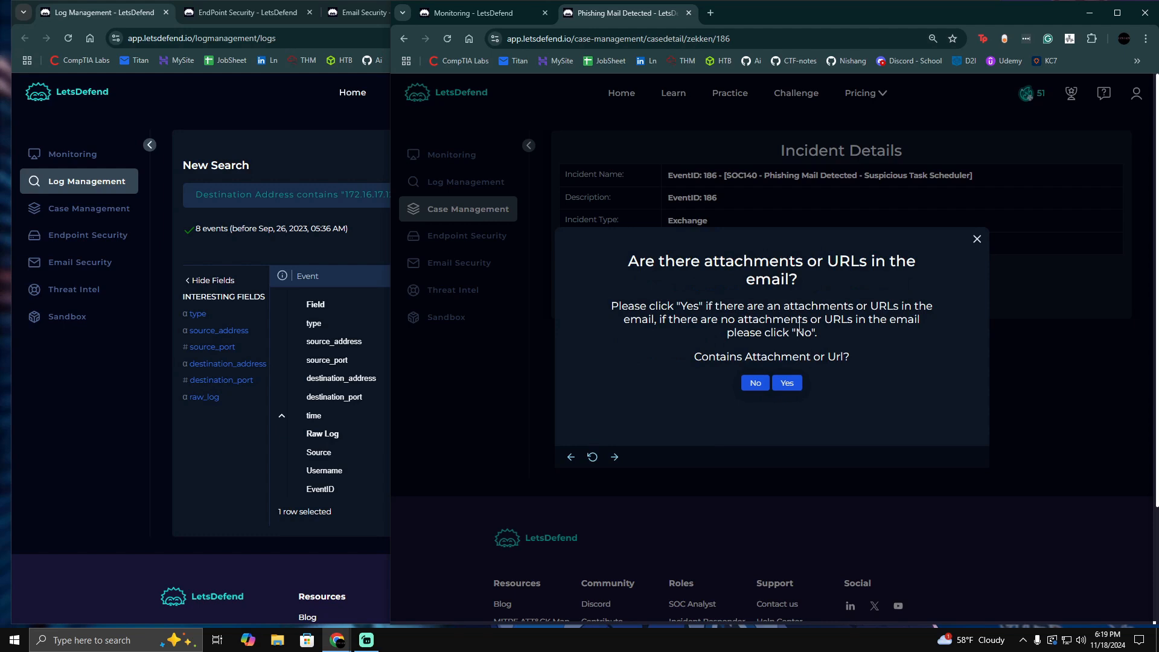
click(789, 381)
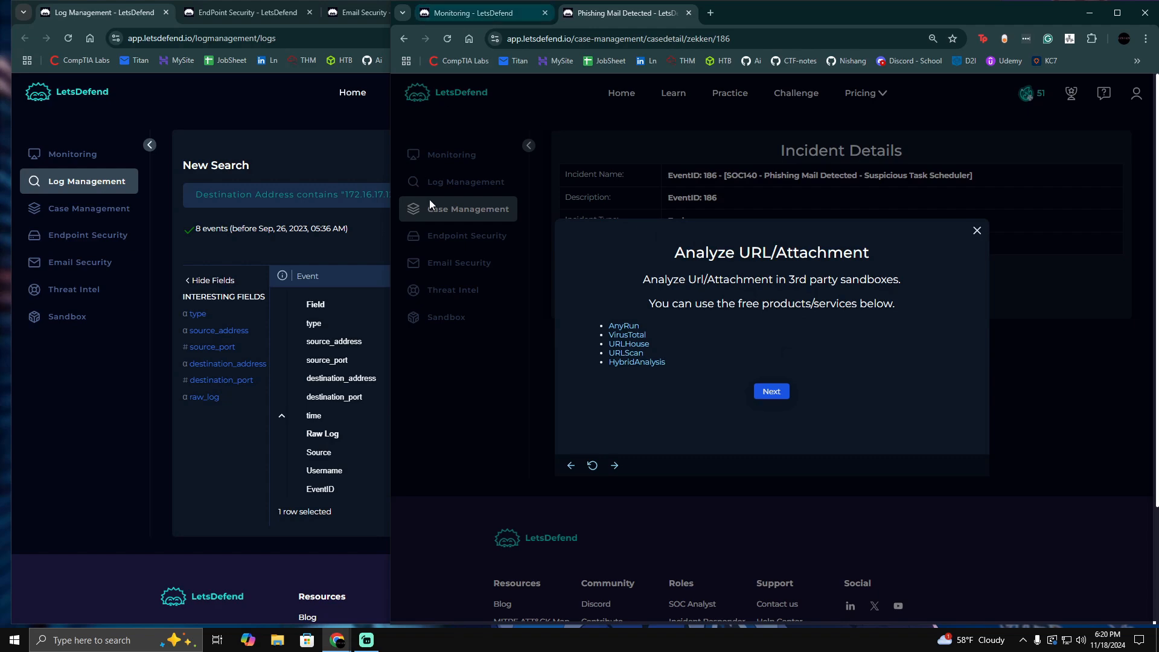
- Revisit the log search results, the ANY.RUN analysis and the endpoint information for 172.16.17.127
click(137, 404)
scroll(534, 386, down, 3)
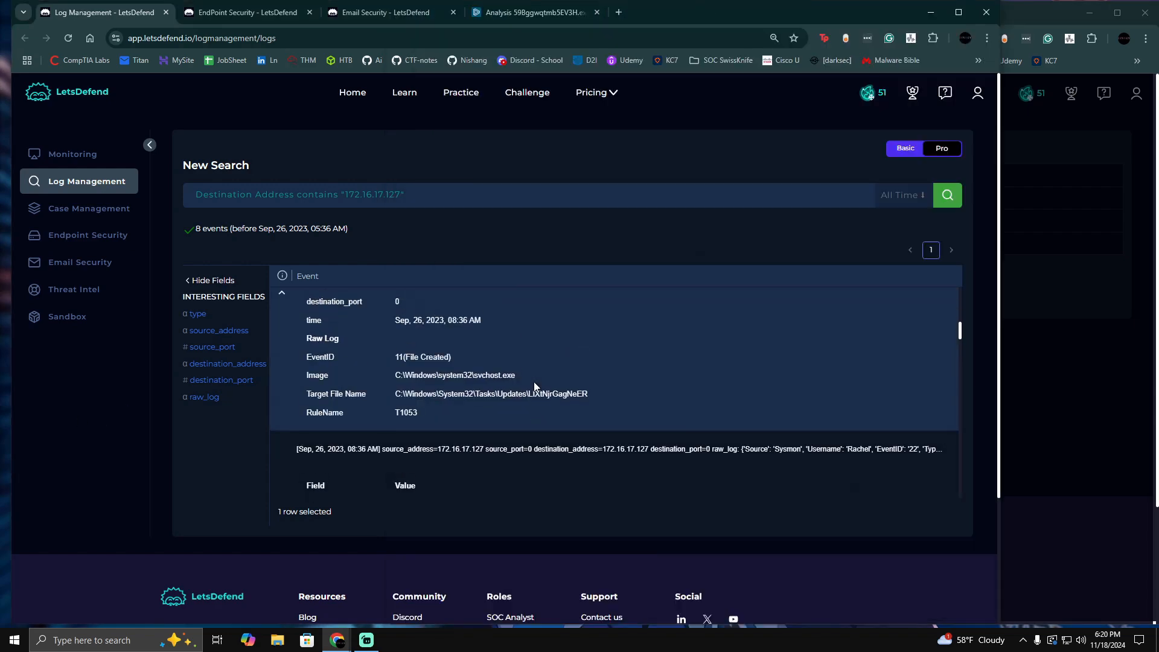
scroll(531, 379, down, 5)
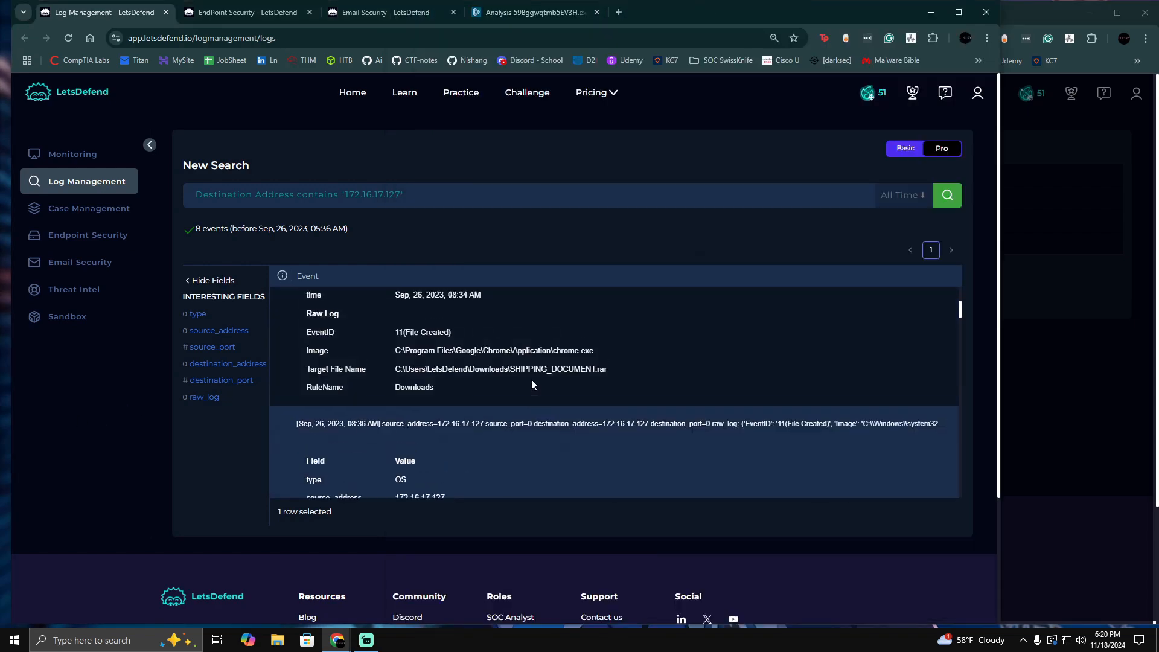
click(380, 12)
click(560, 16)
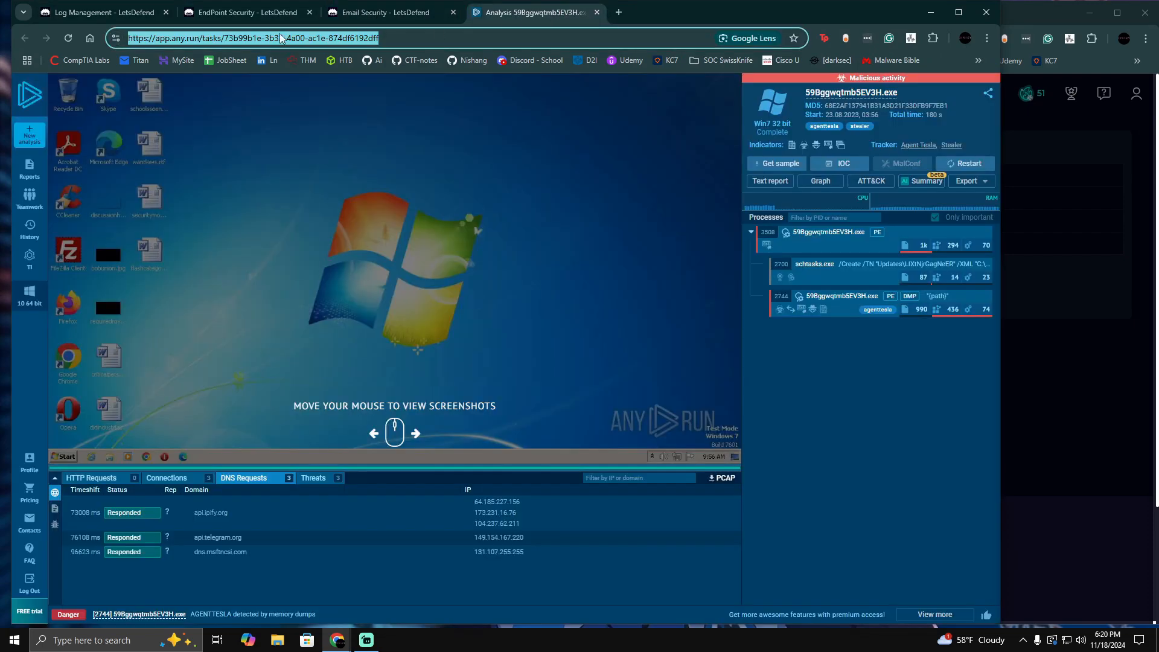
click(248, 12)
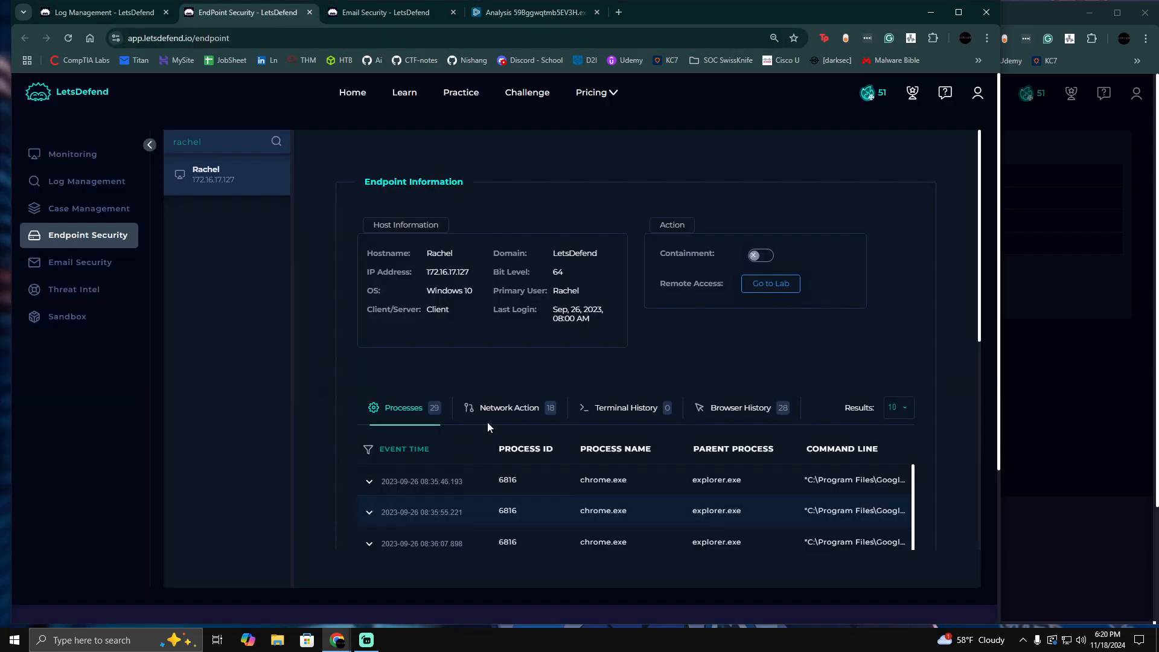
- Return to the case window and open the event 186 alert details in the Investigation Channel
click(1026, 11)
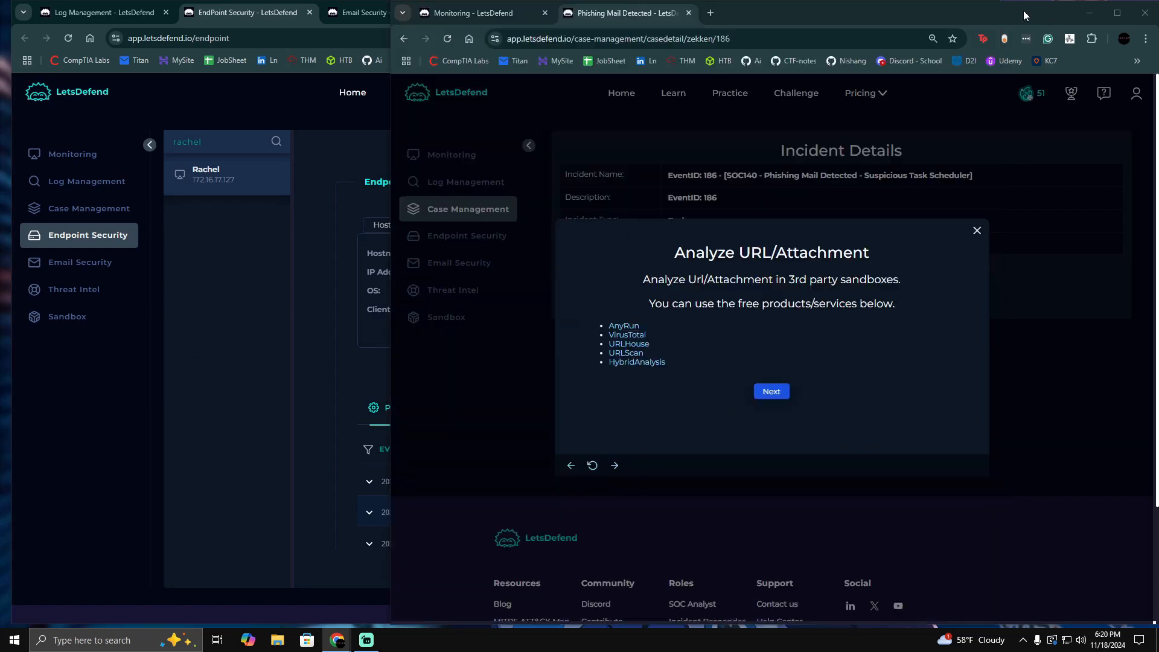
click(495, 13)
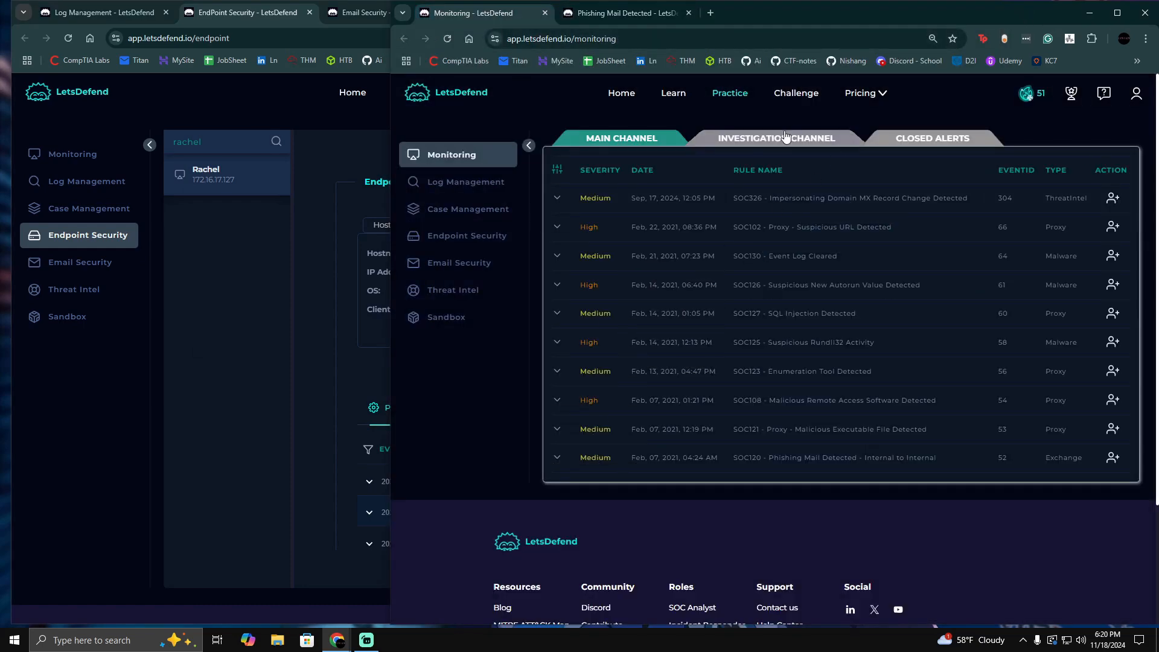
click(762, 138)
click(649, 198)
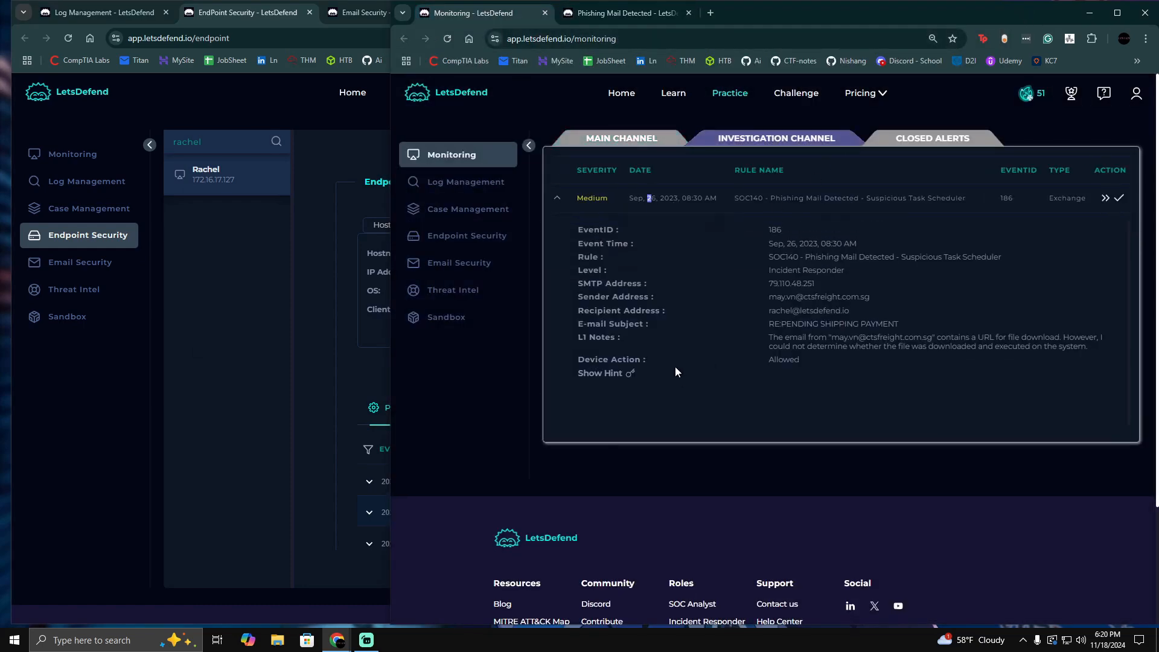
- Run a SOC Multi-tool IP reputation check on the alert's SMTP address 79.110.48.251 and pass the AbuseIPDB human verification
drag(820, 283, 751, 280)
right_click(780, 286)
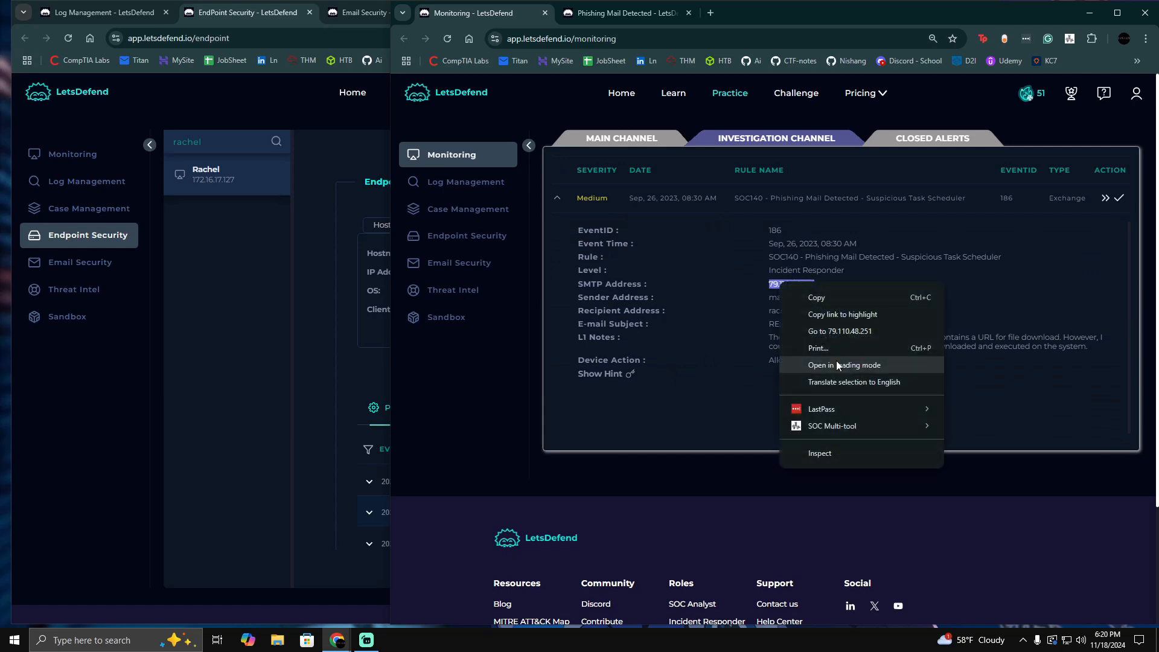
mouse_move(853, 428)
mouse_move(991, 422)
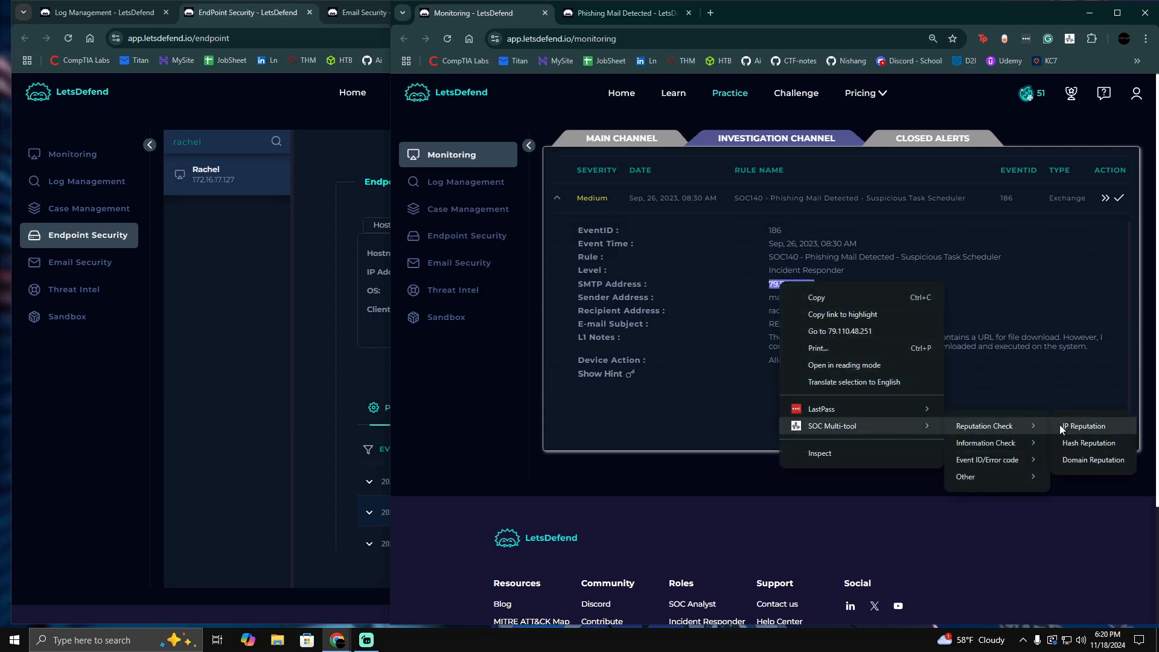
click(1062, 425)
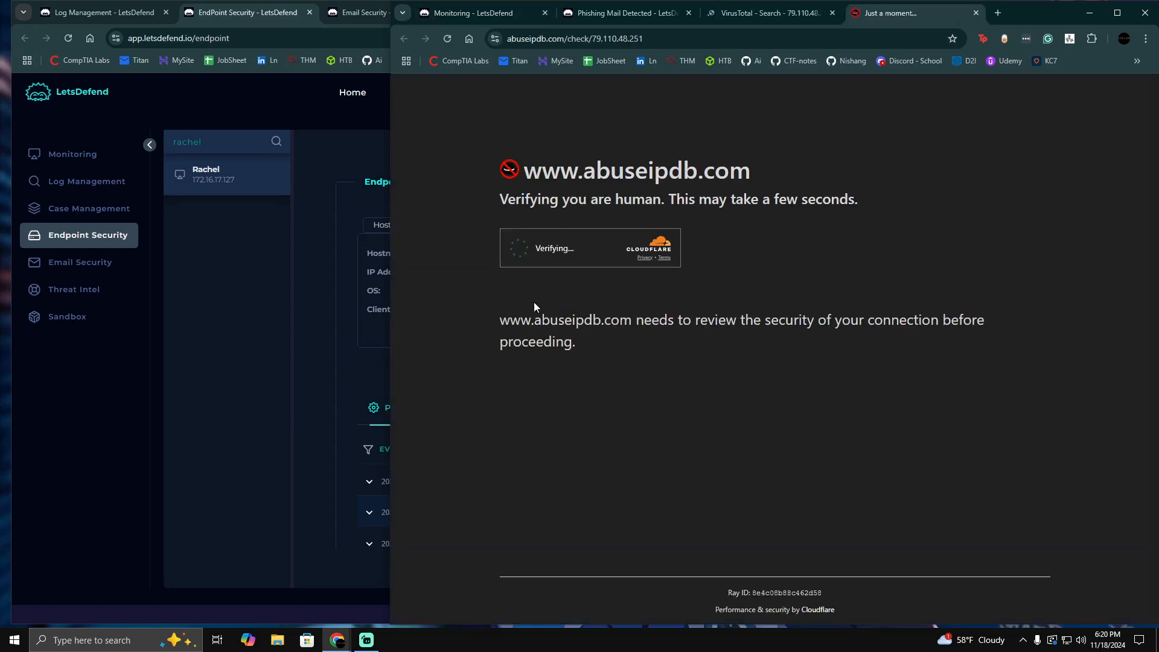
click(514, 249)
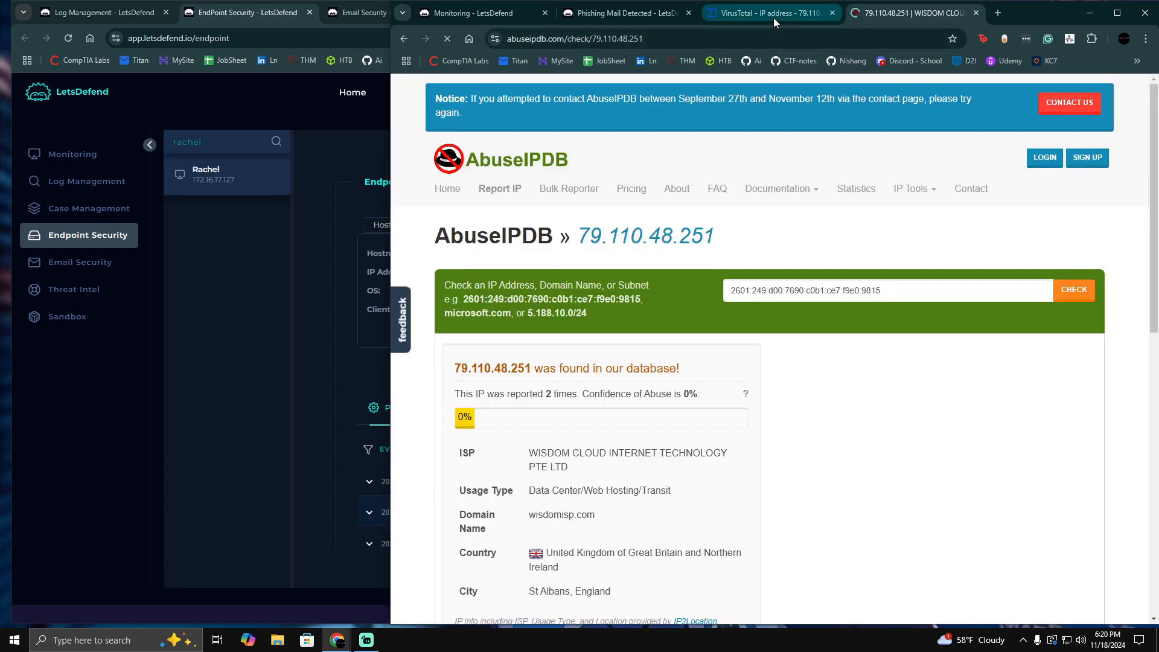
- Examine the AbuseIPDB summary and the VirusTotal crowdsourced context and vendor analysis for 79.110.48.251
scroll(649, 225, down, 3)
scroll(516, 268, up, 3)
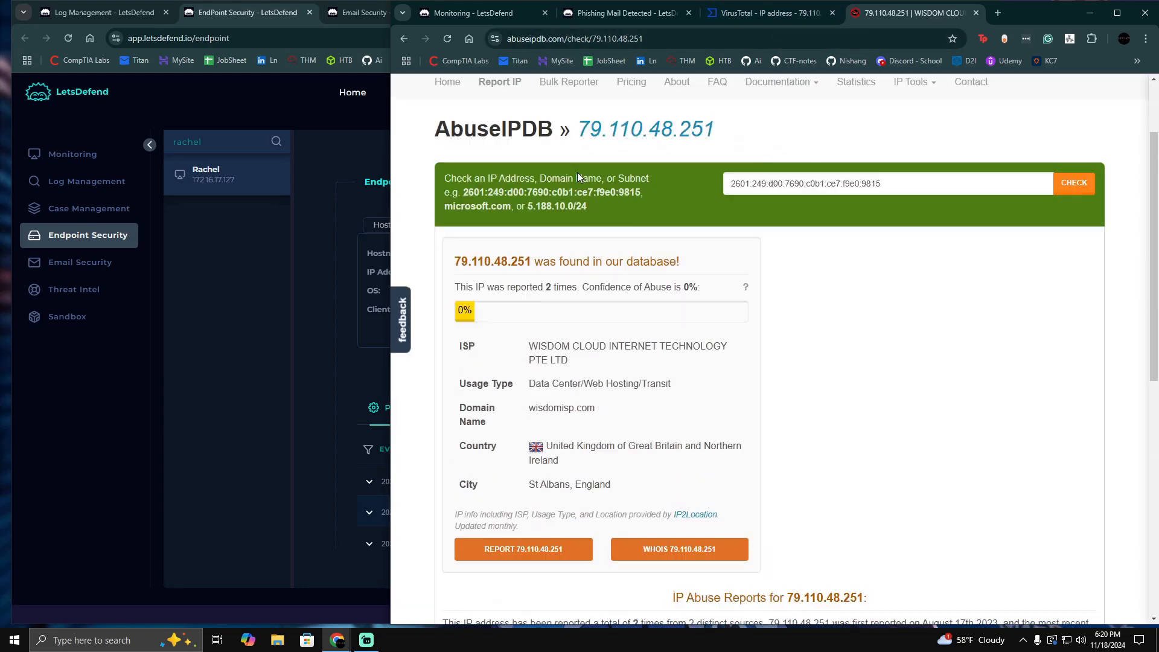
click(780, 14)
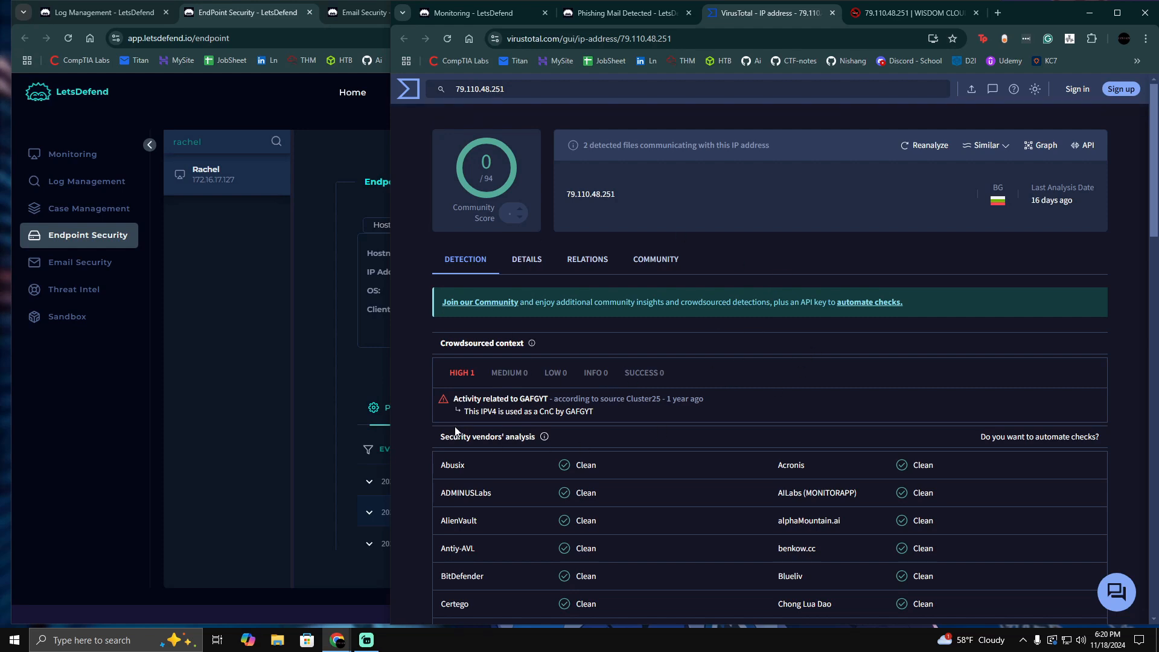
scroll(708, 417, down, 3)
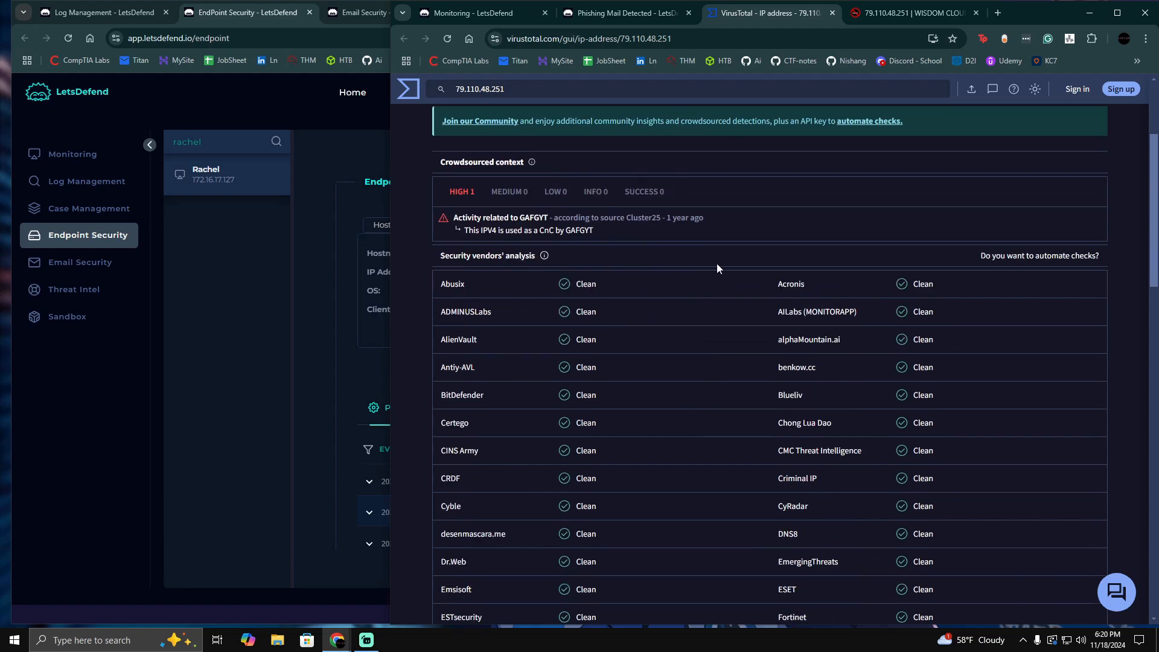
scroll(693, 513, down, 2)
scroll(688, 512, up, 3)
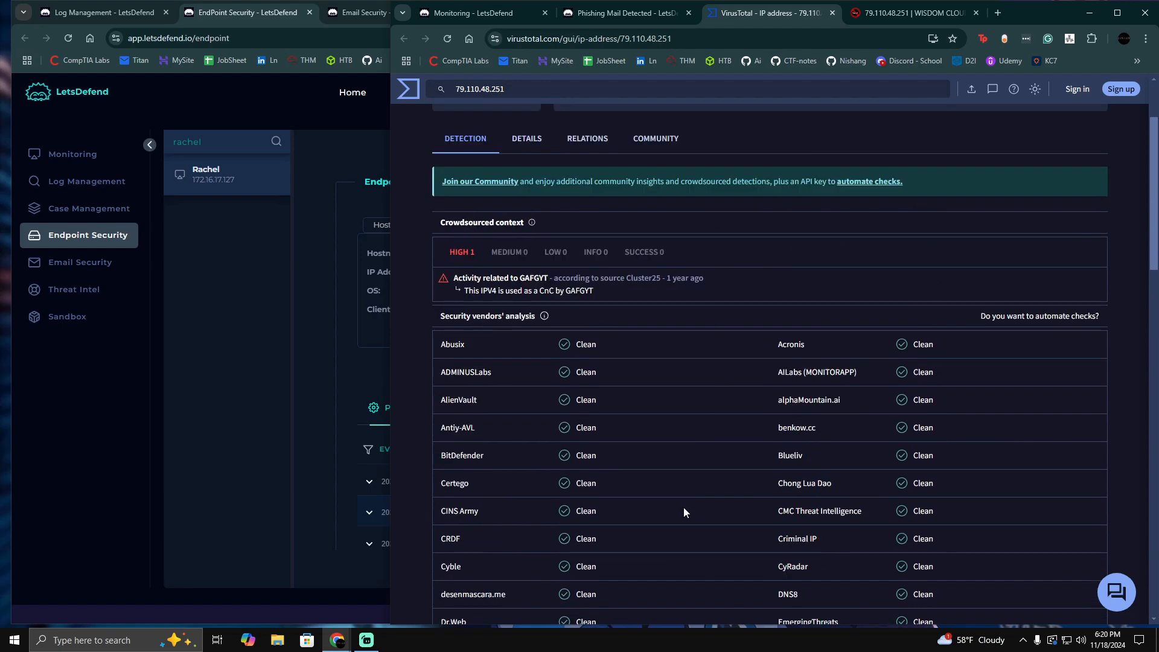
scroll(684, 512, up, 2)
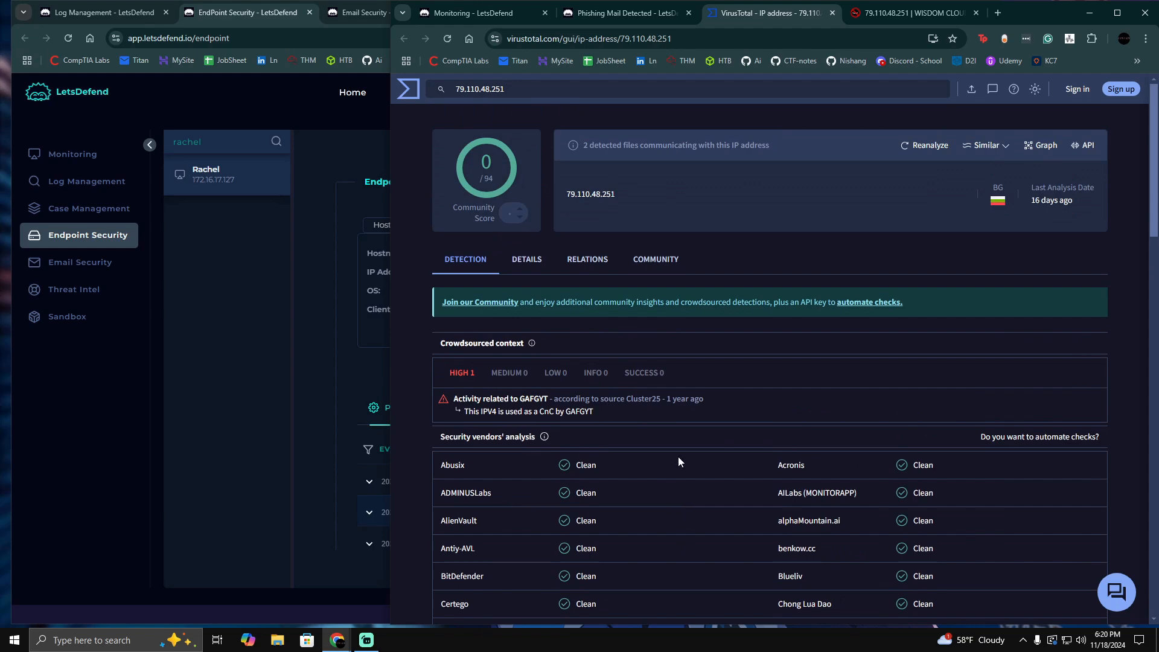
- Read the individual abuse reports filed for 79.110.48.251 on AbuseIPDB
click(908, 13)
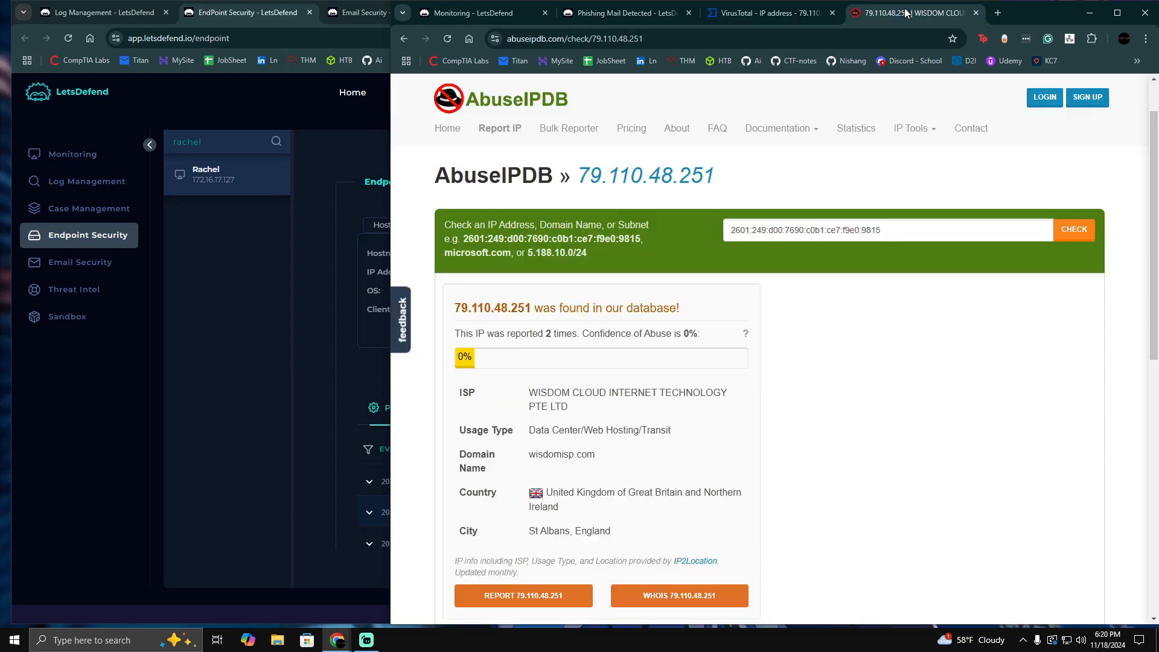
scroll(935, 277, down, 6)
scroll(935, 278, down, 2)
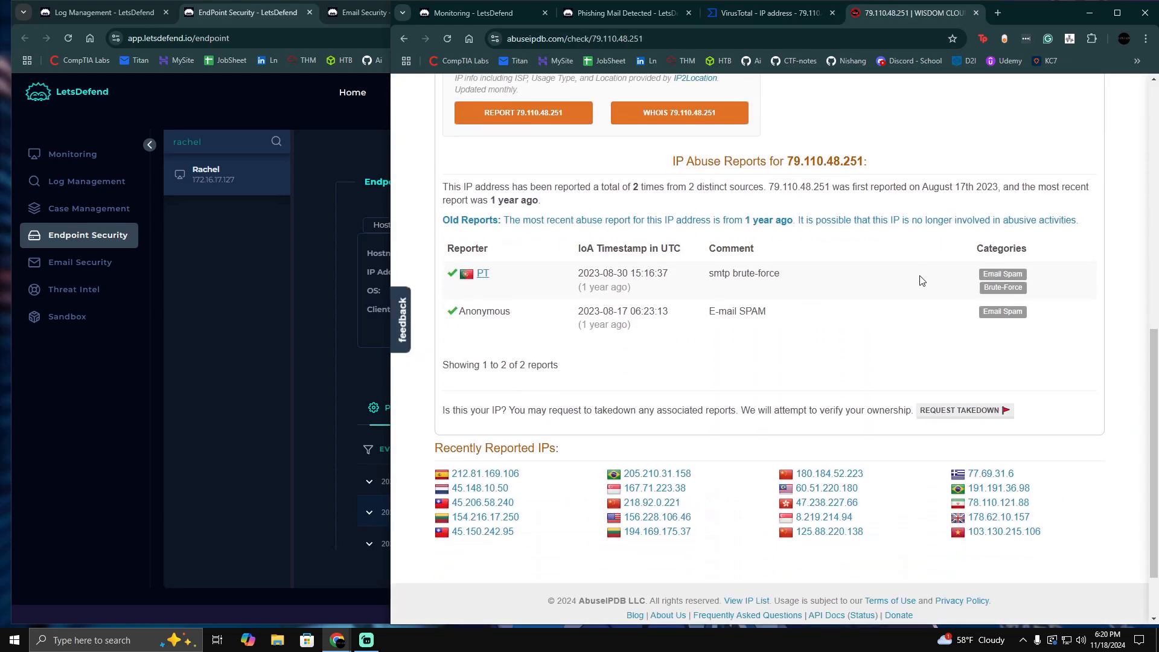
scroll(922, 265, up, 8)
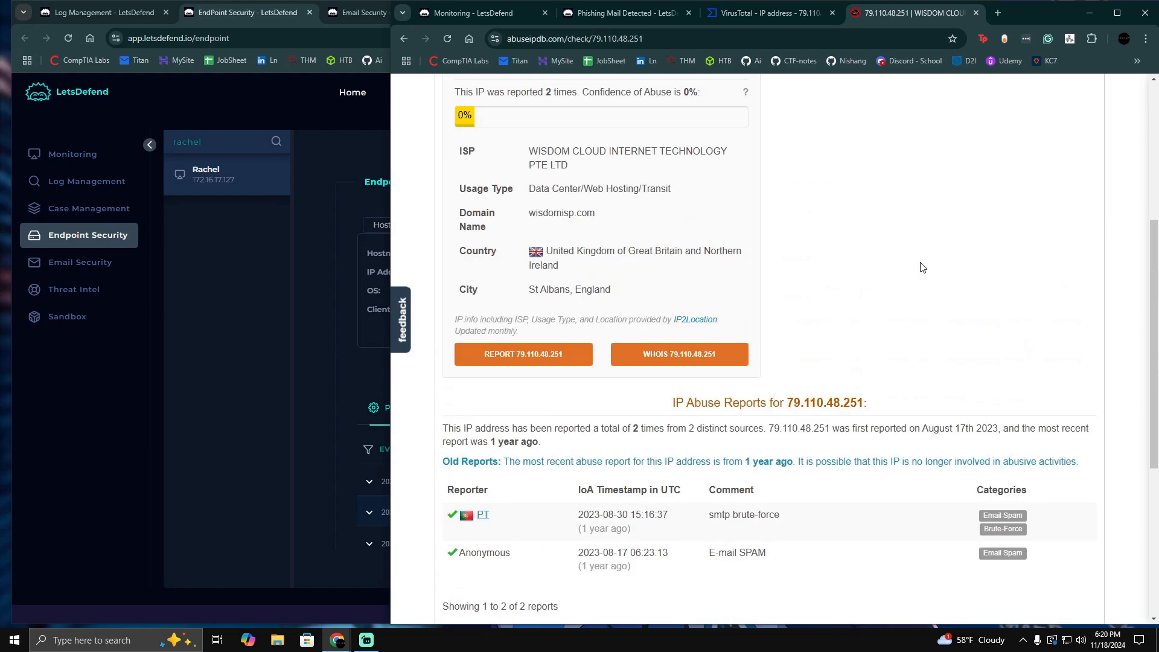
- Copy the web address of the VirusTotal report on 79.110.48.251
click(762, 13)
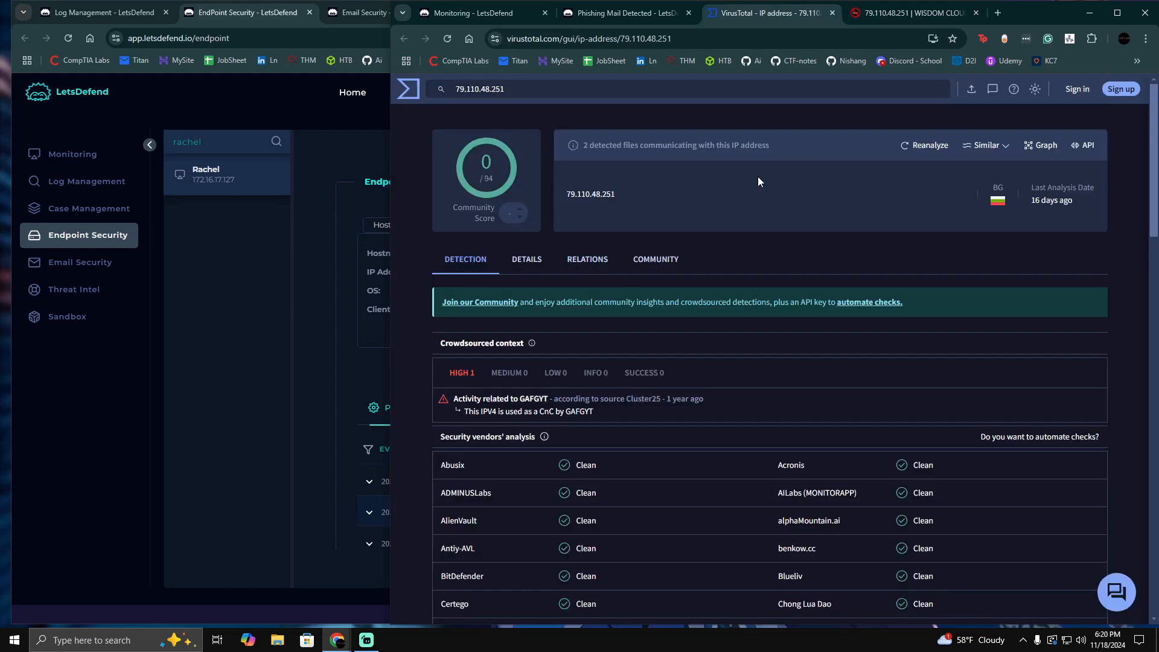
click(652, 40)
right_click(652, 41)
click(696, 157)
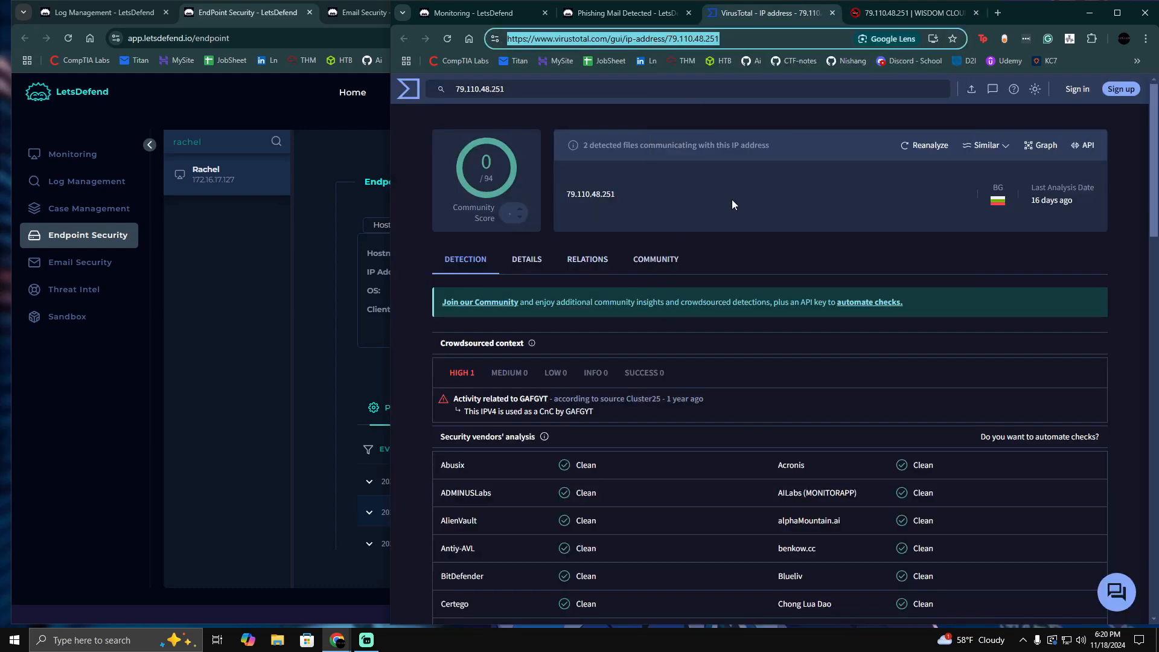
click(194, 433)
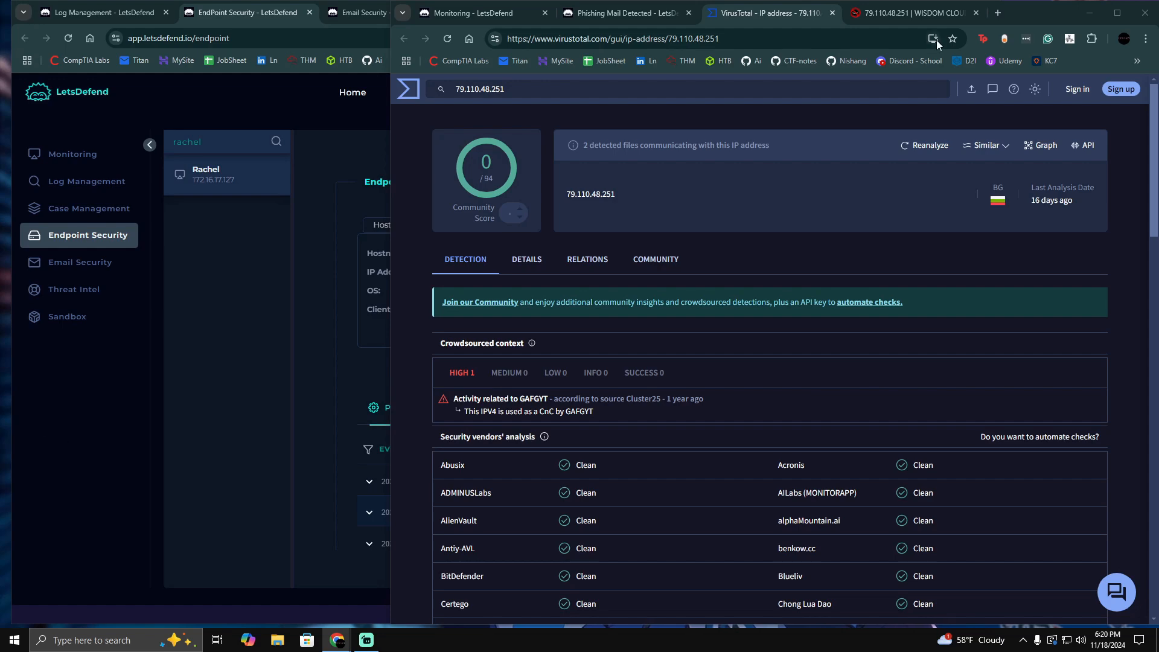
- Close the VirusTotal report and copy the web address of the AbuseIPDB report on 79.110.48.251
click(833, 13)
click(743, 38)
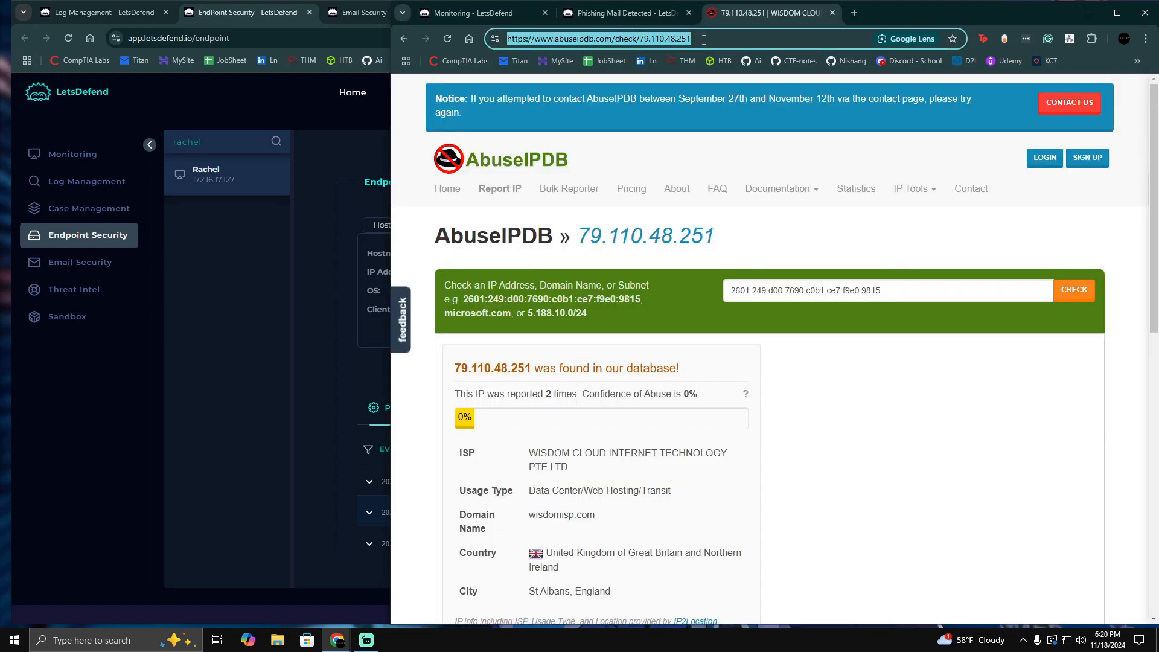
key(alt+Tab)
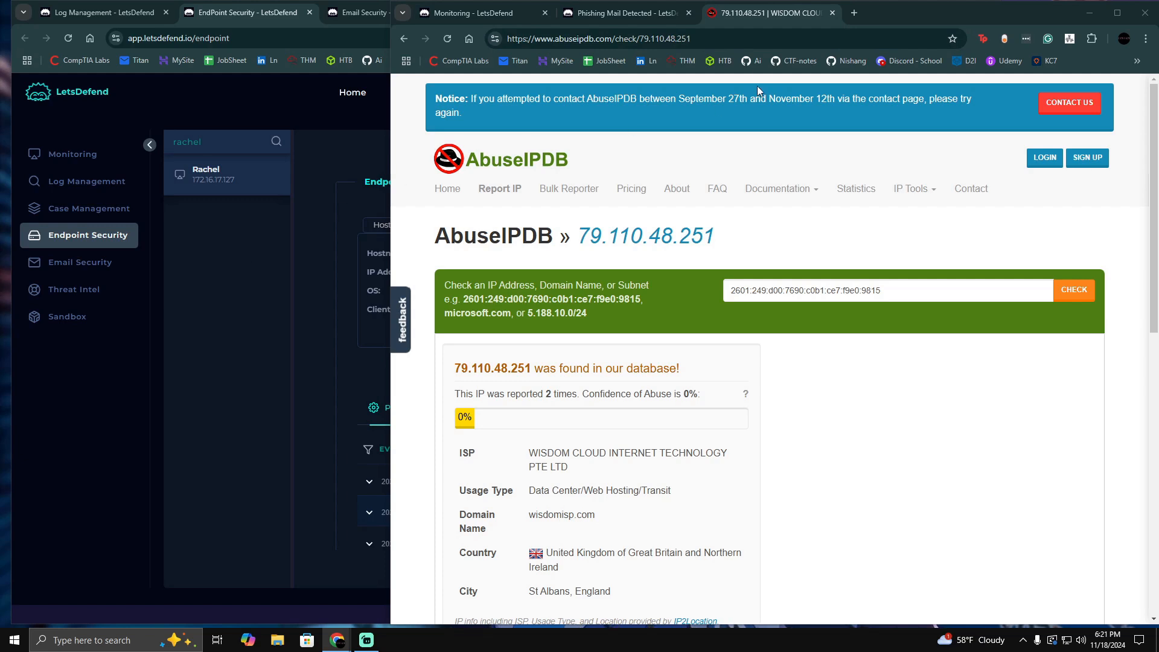
- Close the AbuseIPDB report, reopen the RE:PENDING SHIPPING PAYMENT email and copy the SHIPPING_DOCUMENT.rar download URL from its body
click(832, 13)
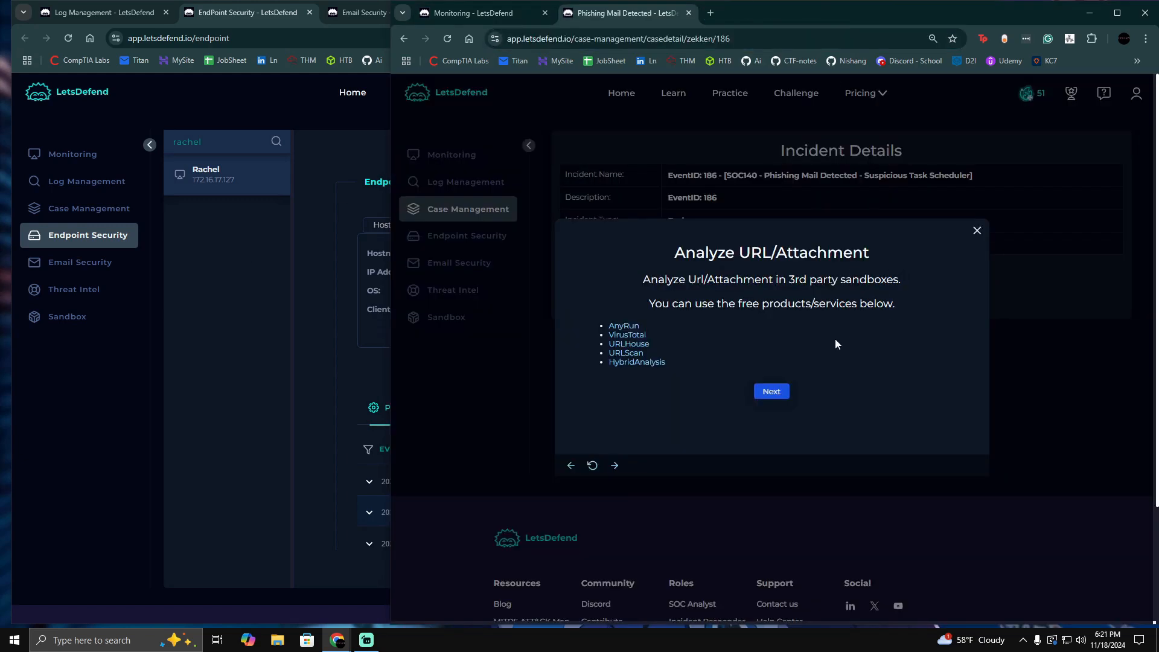
click(500, 18)
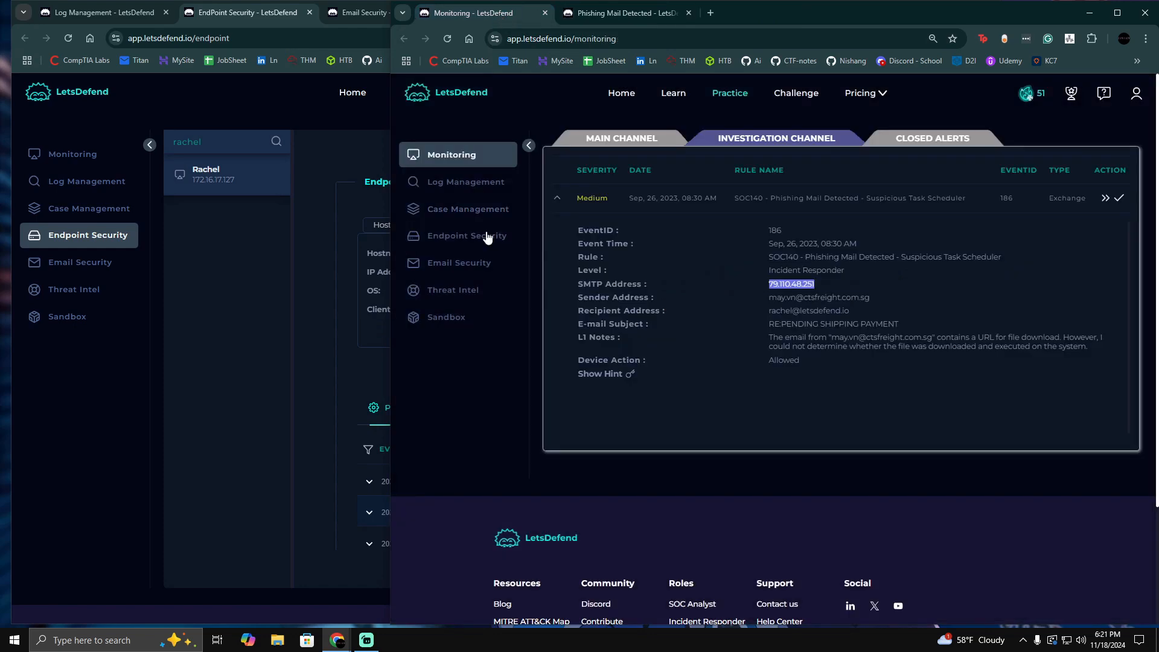
click(179, 410)
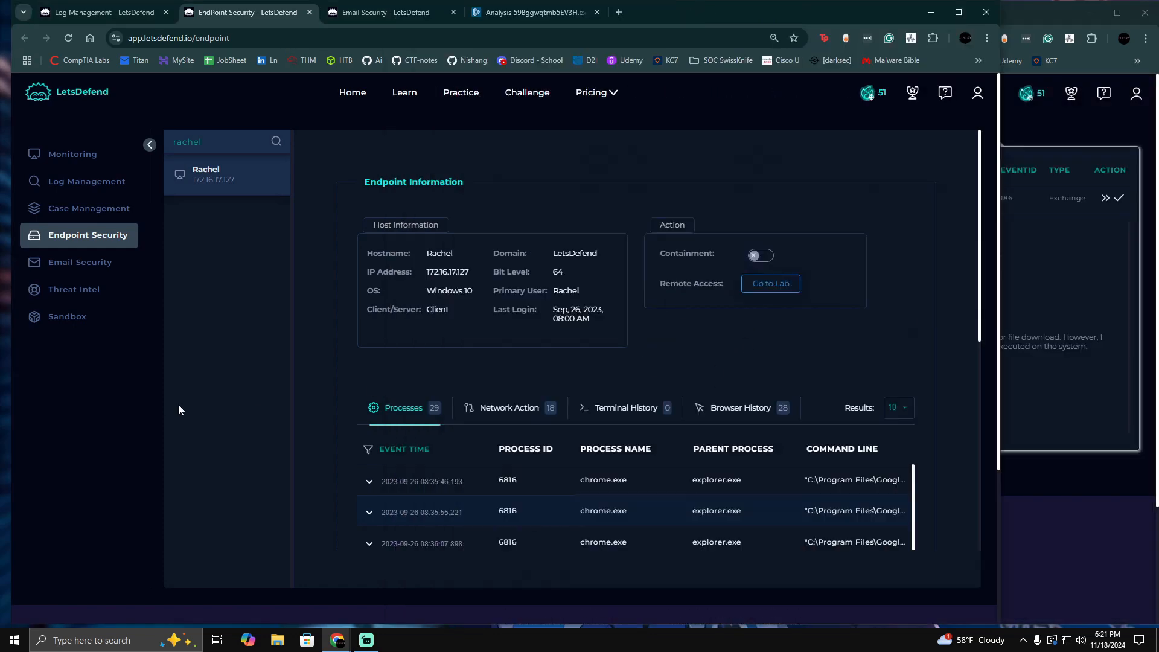
click(379, 7)
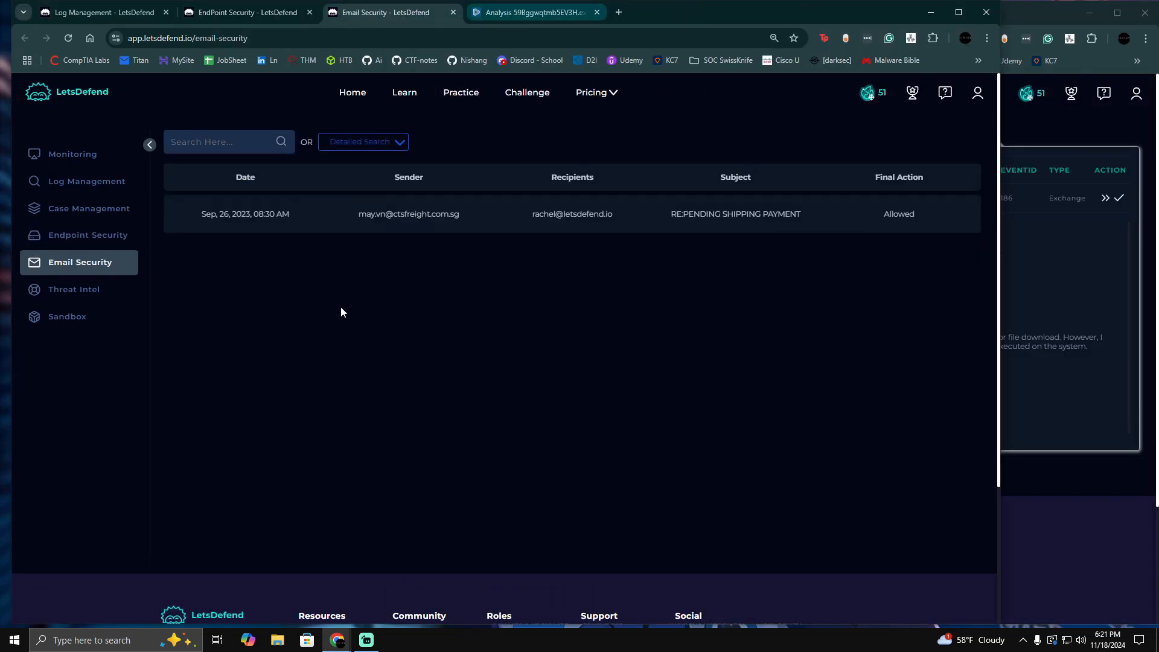
click(348, 232)
scroll(513, 326, down, 1)
scroll(465, 357, up, 1)
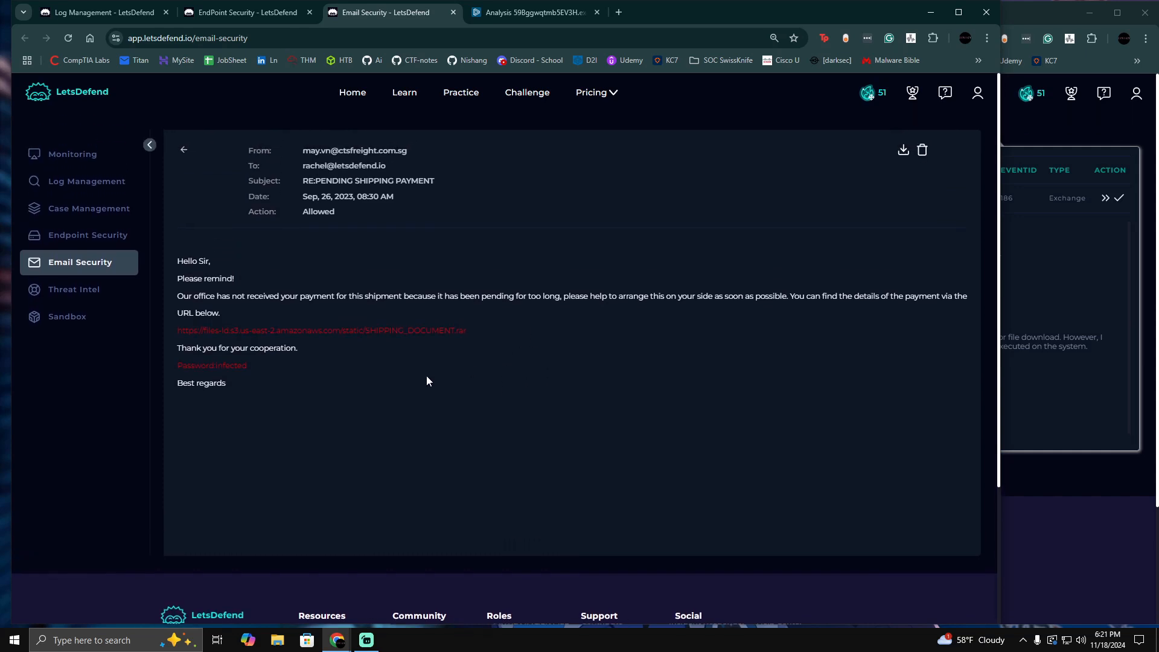
drag(499, 327, 179, 335)
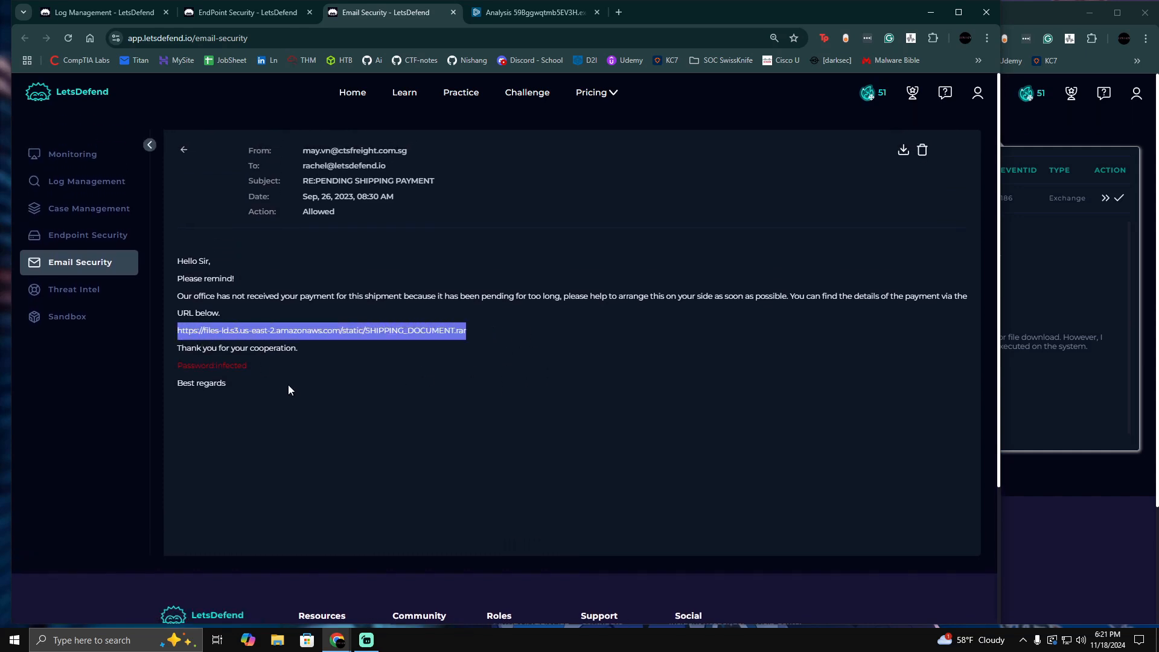
click(573, 380)
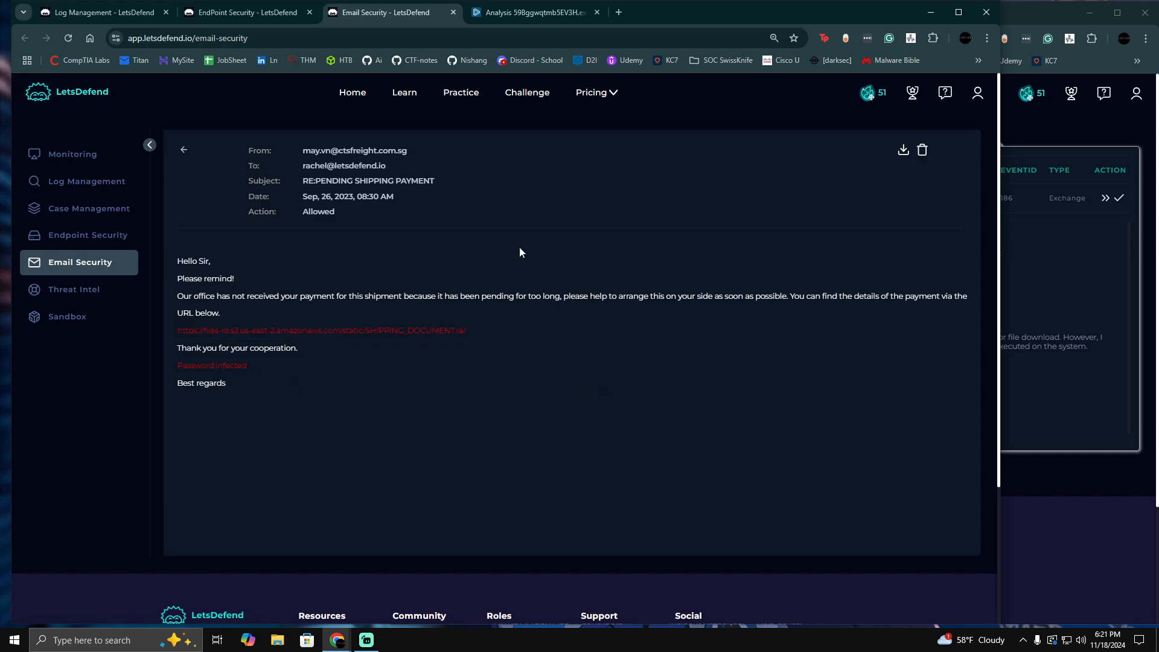
- Scan the copied SHIPPING_DOCUMENT.rar URL on VirusTotal
click(617, 13)
text(virustotal.com/gui/home/upload)
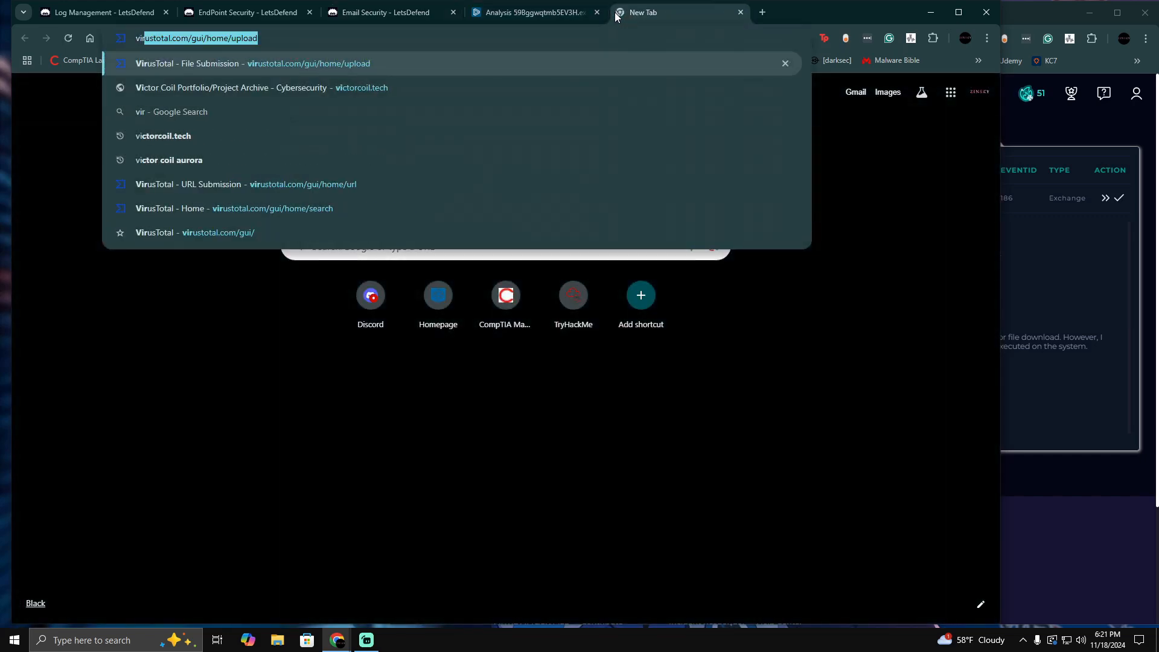
key(Return)
click(496, 273)
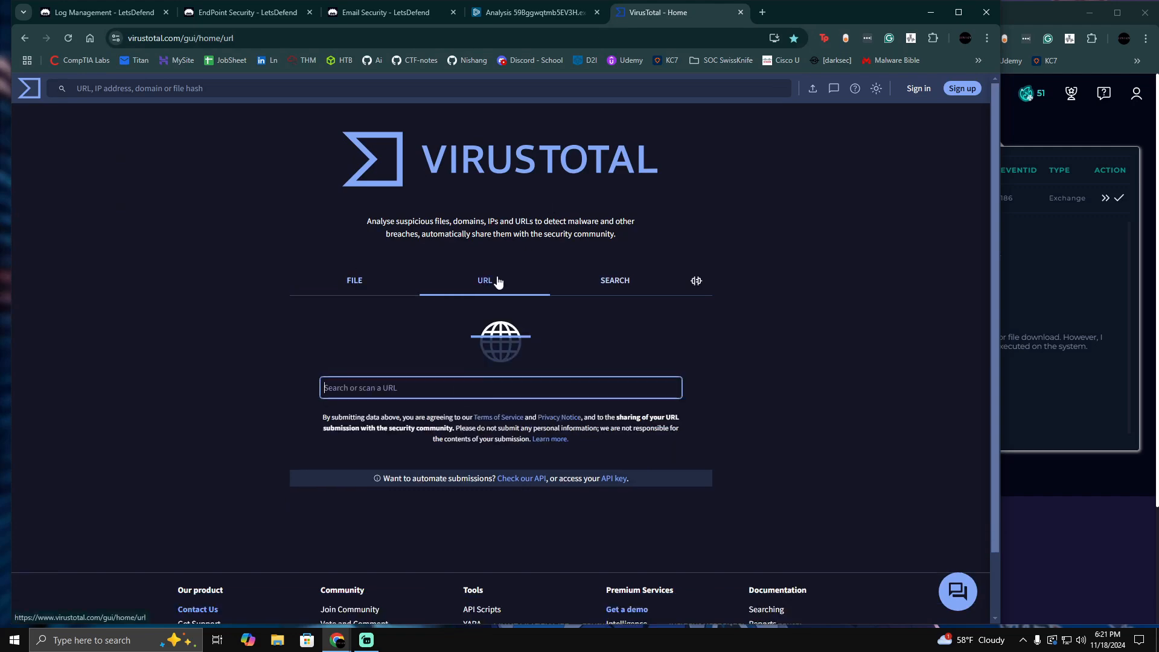
key(ctrl+v)
key(Return)
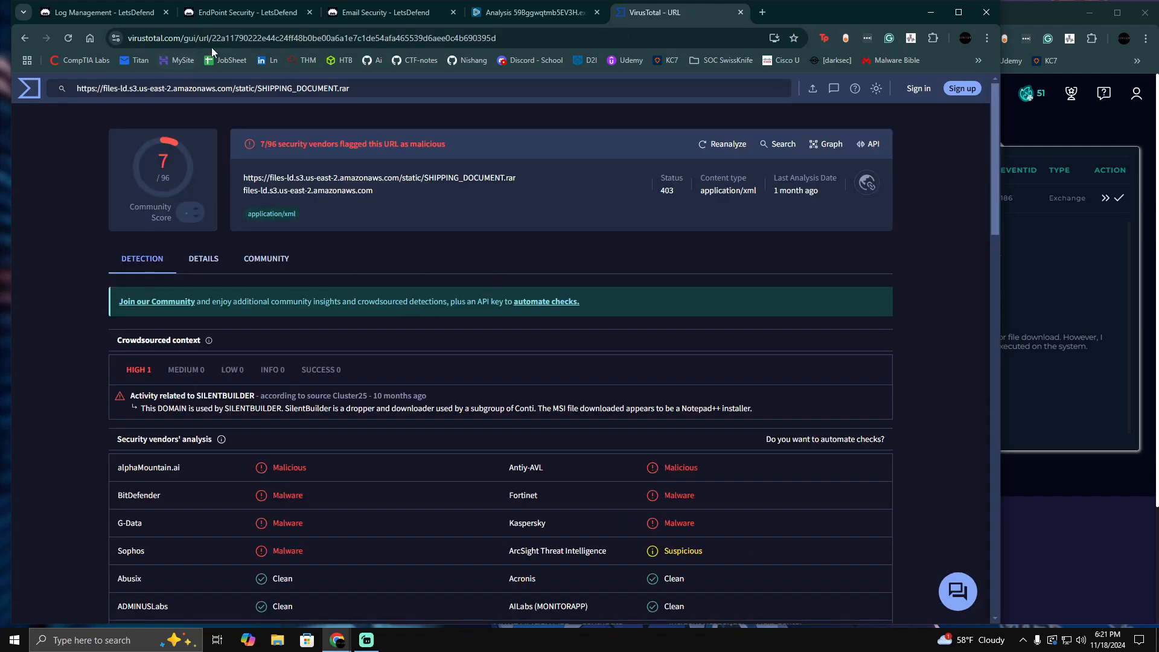
- Copy the web address of the VirusTotal report on the SHIPPING_DOCUMENT.rar URL
click(251, 39)
right_click(251, 38)
click(316, 147)
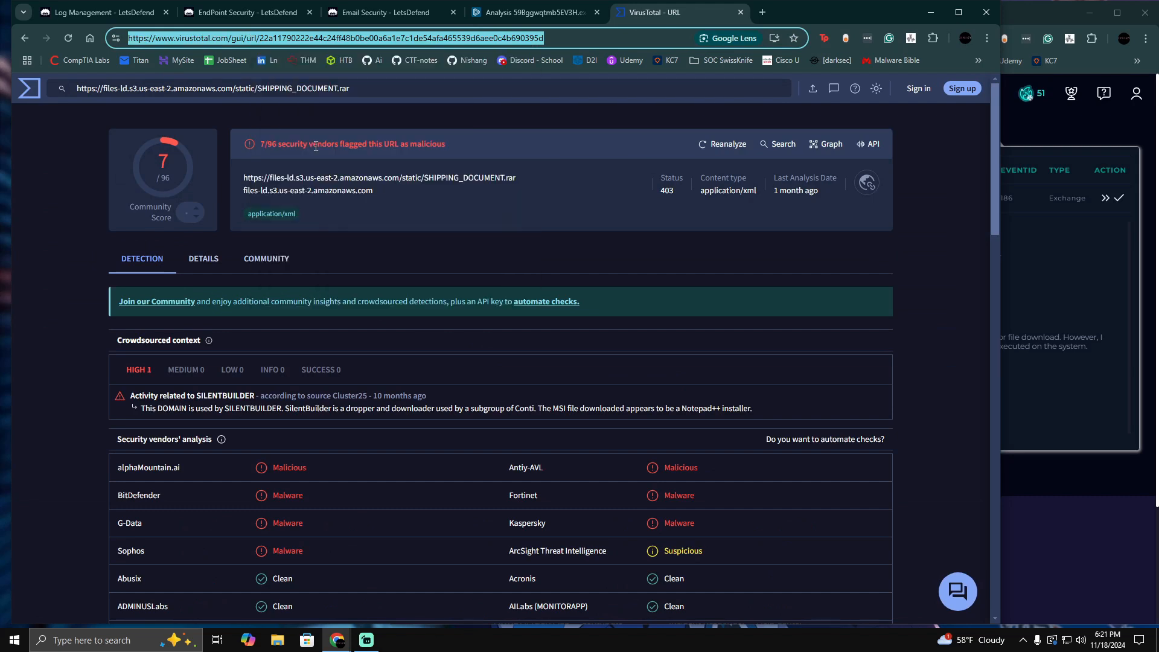
click(378, 297)
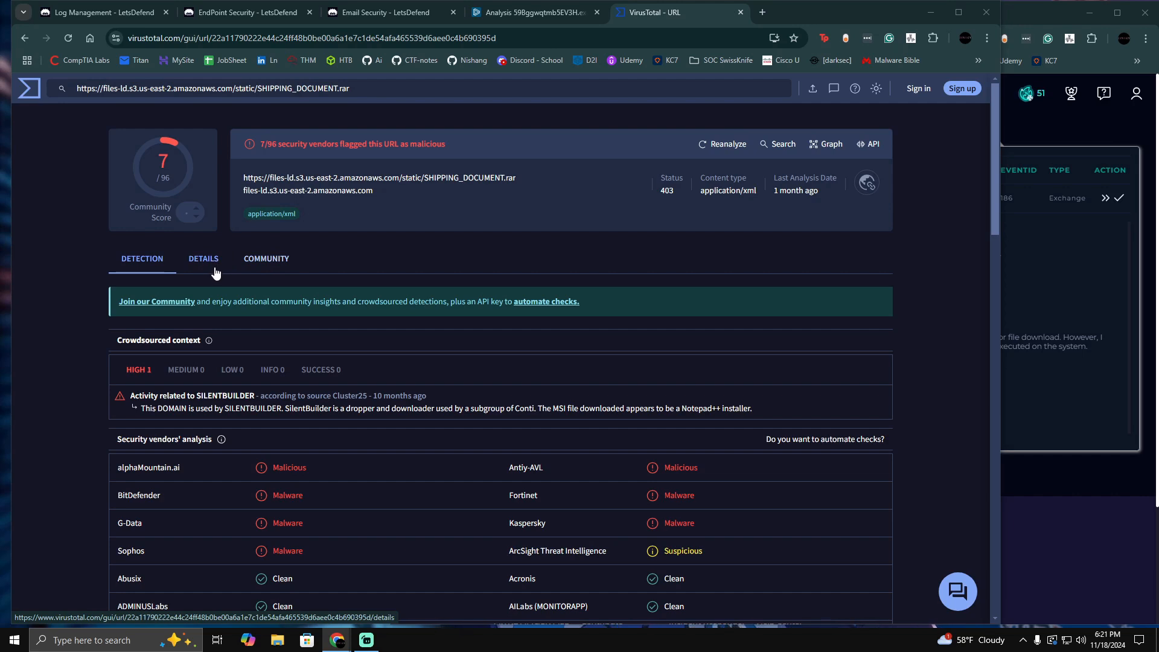
- Examine the VirusTotal vendor detections and details for the SHIPPING_DOCUMENT.rar URL, and close the report
scroll(650, 379, down, 1)
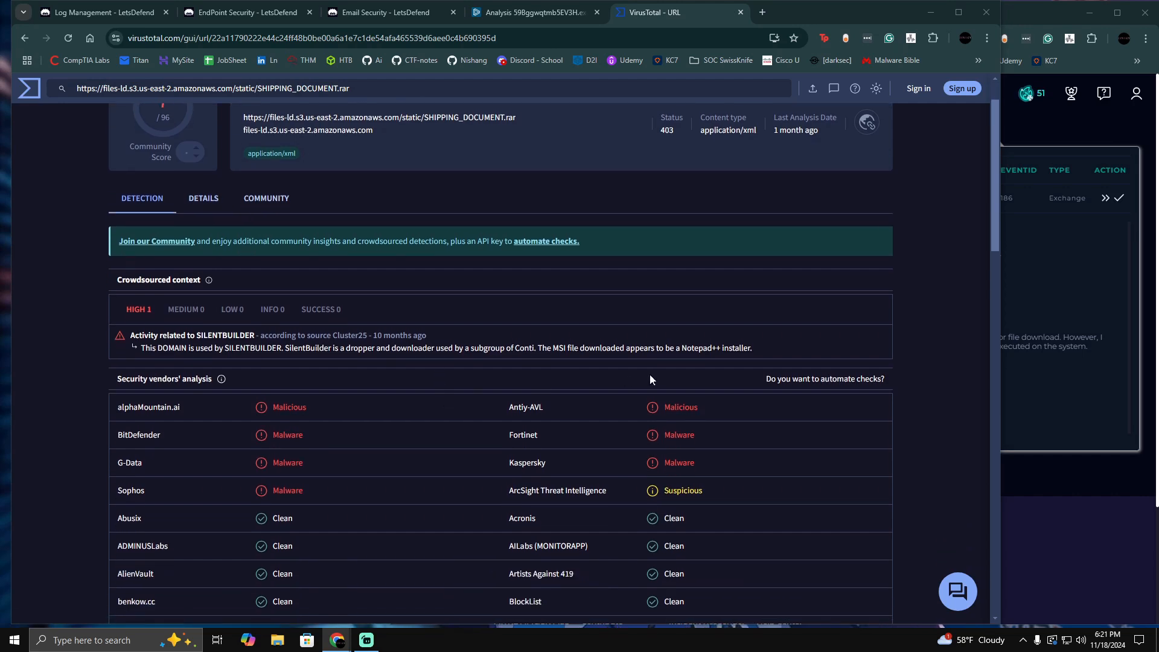
scroll(710, 356, down, 1)
scroll(694, 361, up, 3)
click(208, 263)
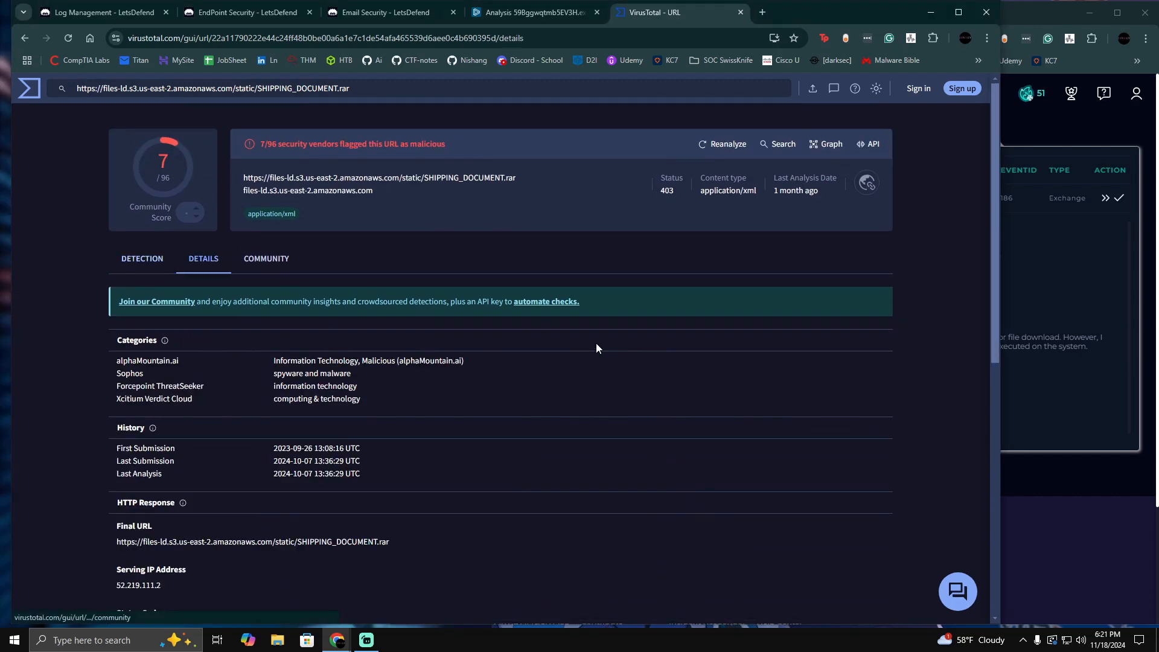
click(741, 12)
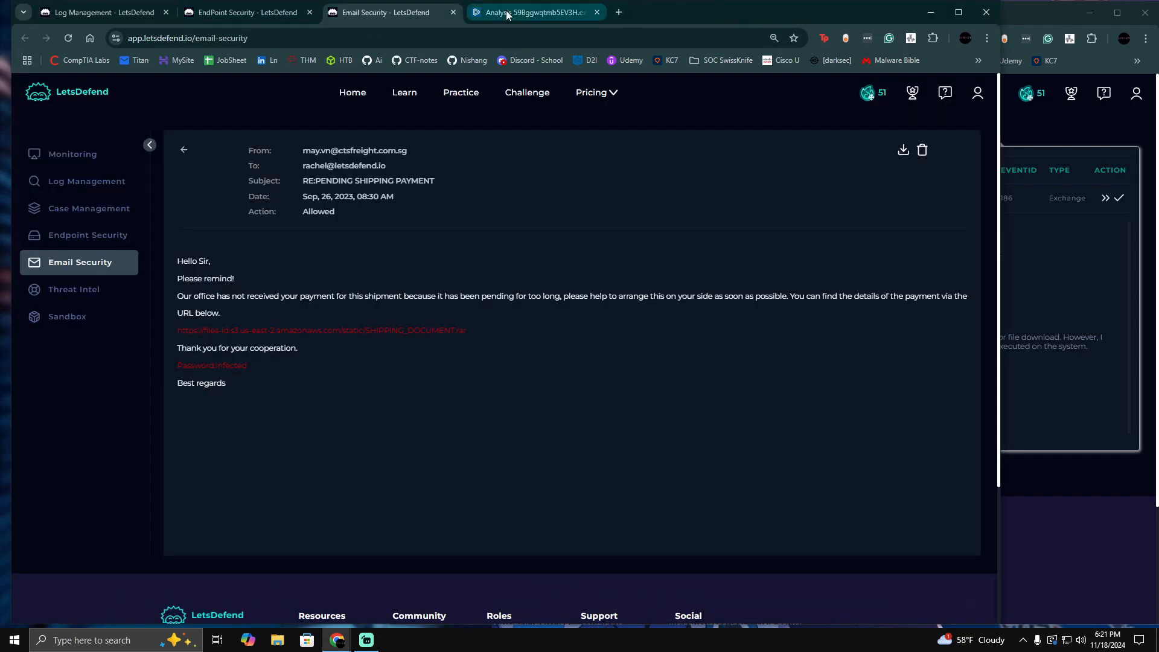
- Close the email page and, in the case playbook, move past the sandbox analysis and answer Yes to the URL/attachment being malicious
click(453, 12)
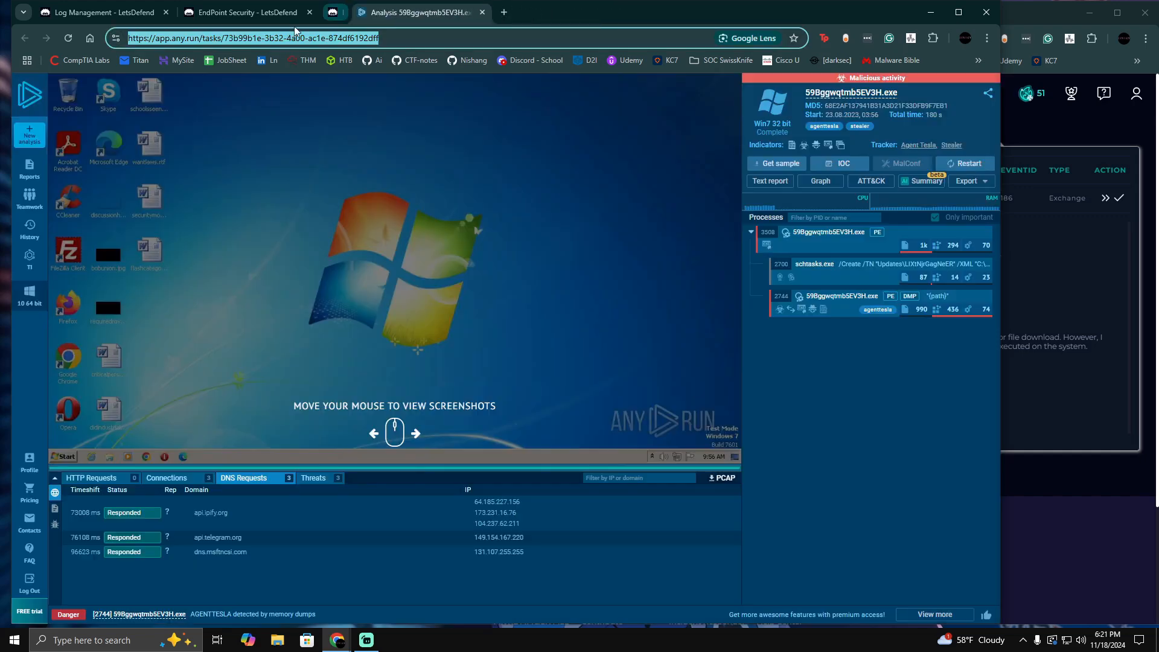
click(1053, 21)
click(622, 13)
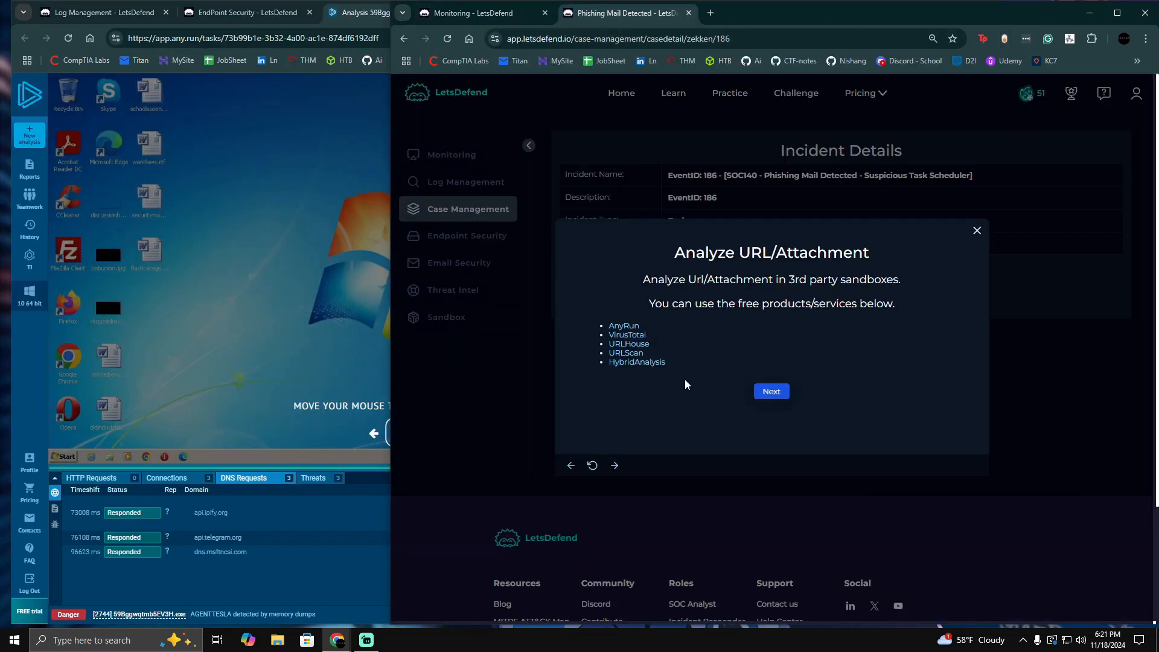
click(771, 391)
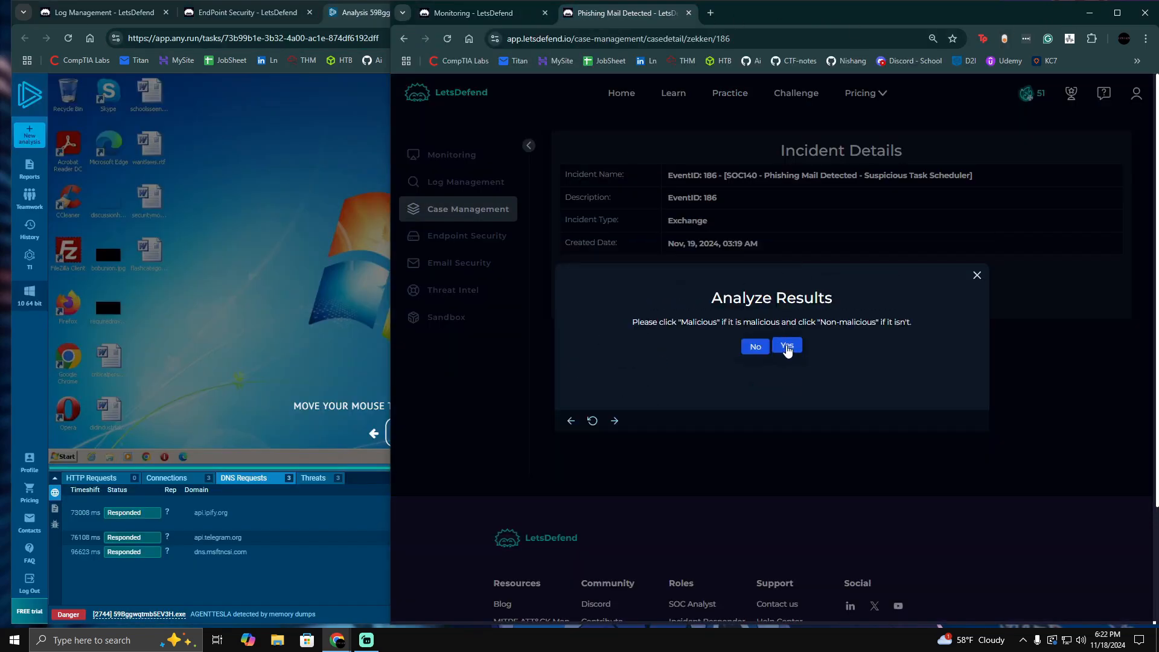
click(787, 346)
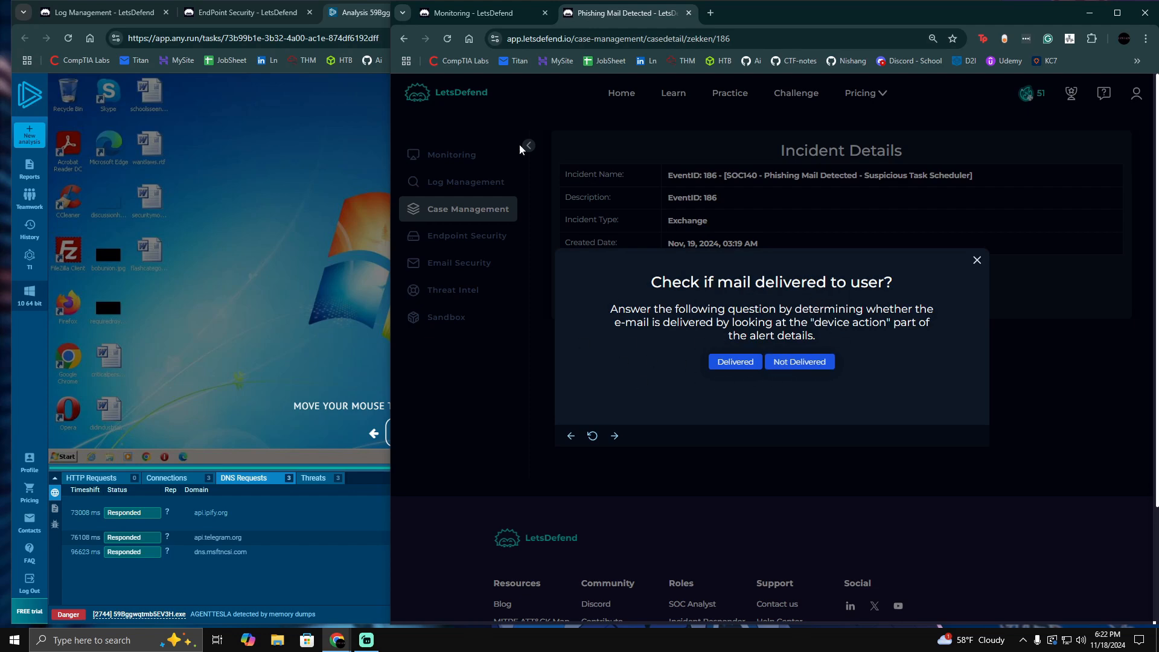
- Check the Device Action in the event 186 alert and record the mail as Delivered in the playbook
click(473, 13)
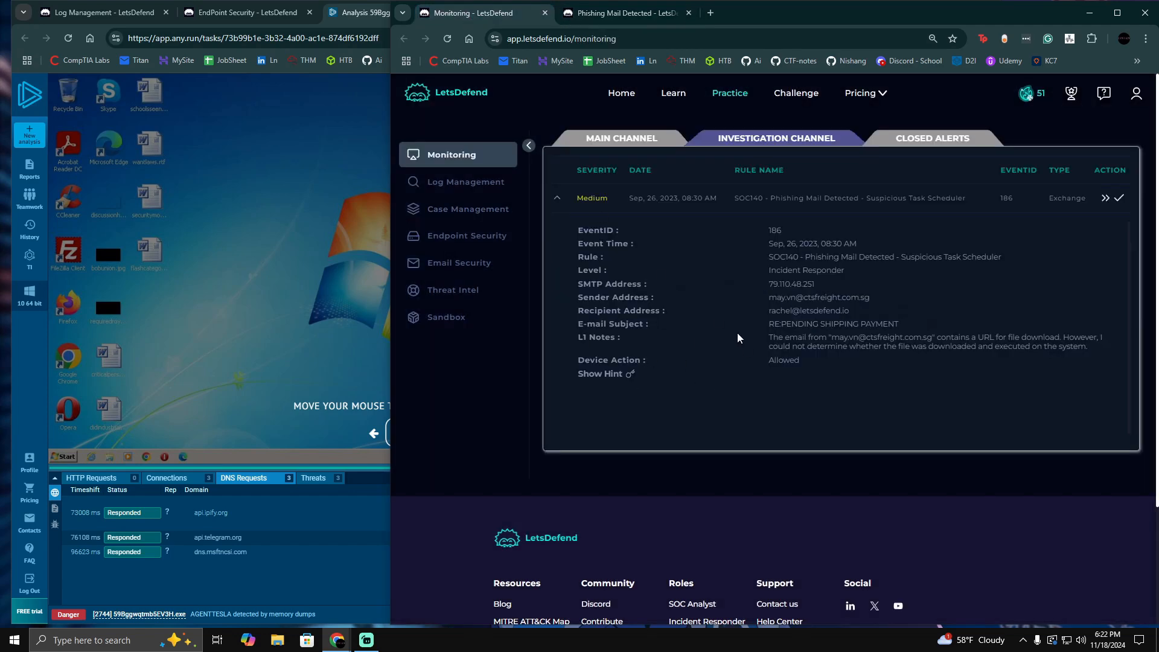
drag(762, 361, 824, 345)
click(625, 13)
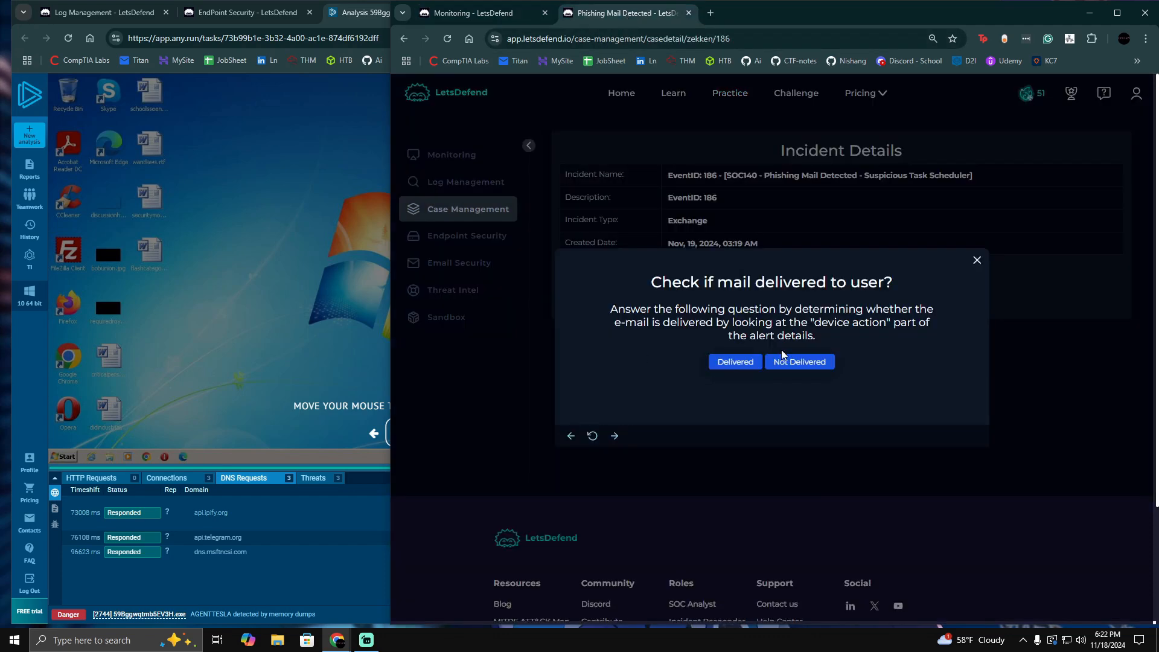
click(737, 362)
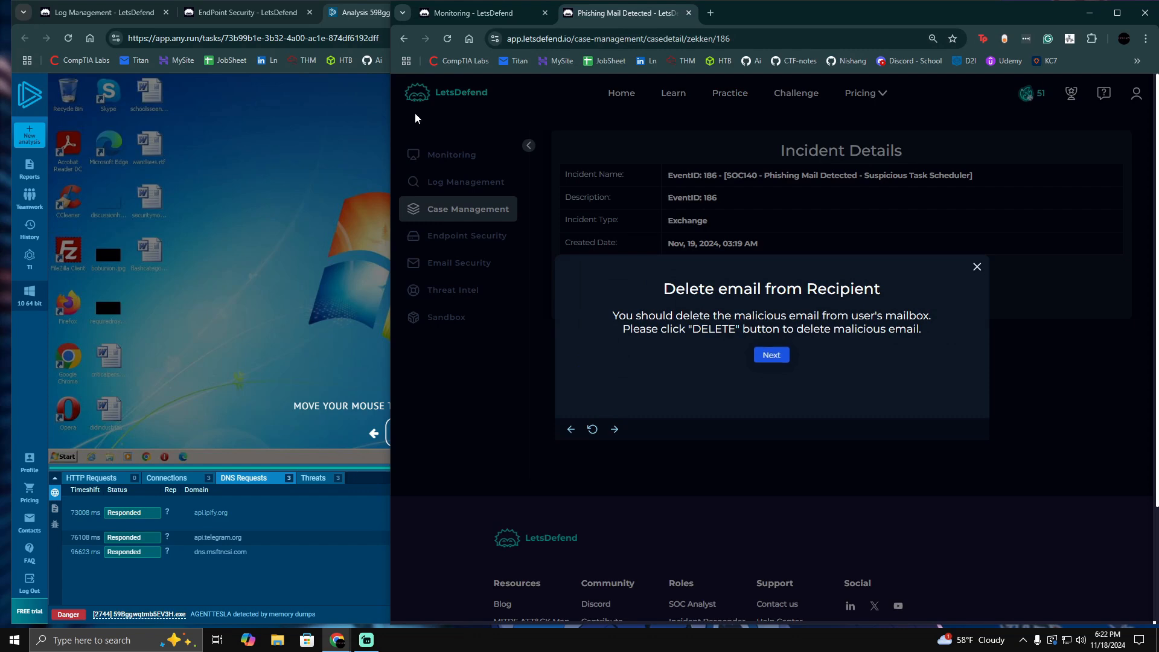
- Open the Email Security page again and copy the email subject RE:PENDING SHIPPING PAYMENT from the alert details
click(244, 12)
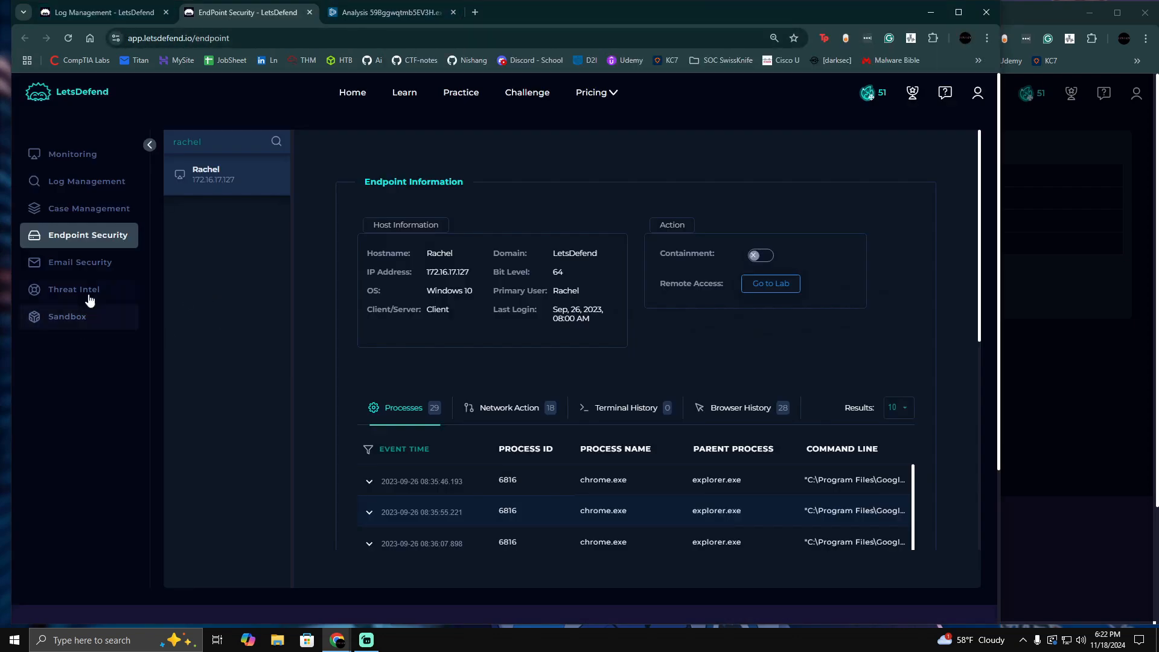
middle_click(80, 262)
click(364, 15)
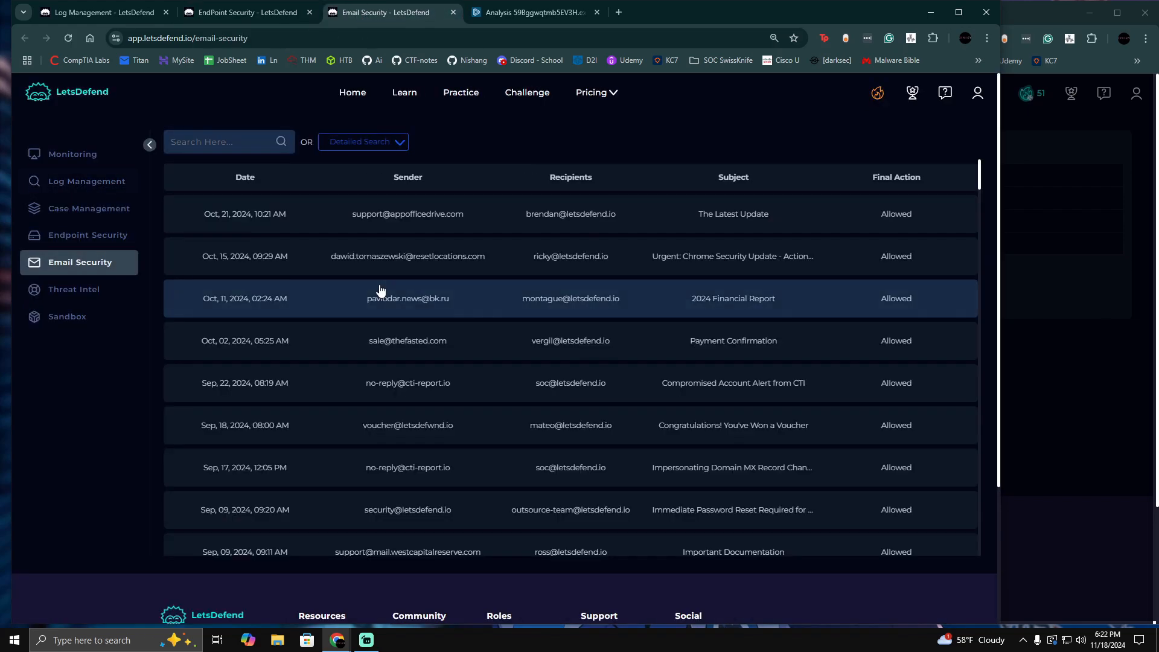
click(1074, 7)
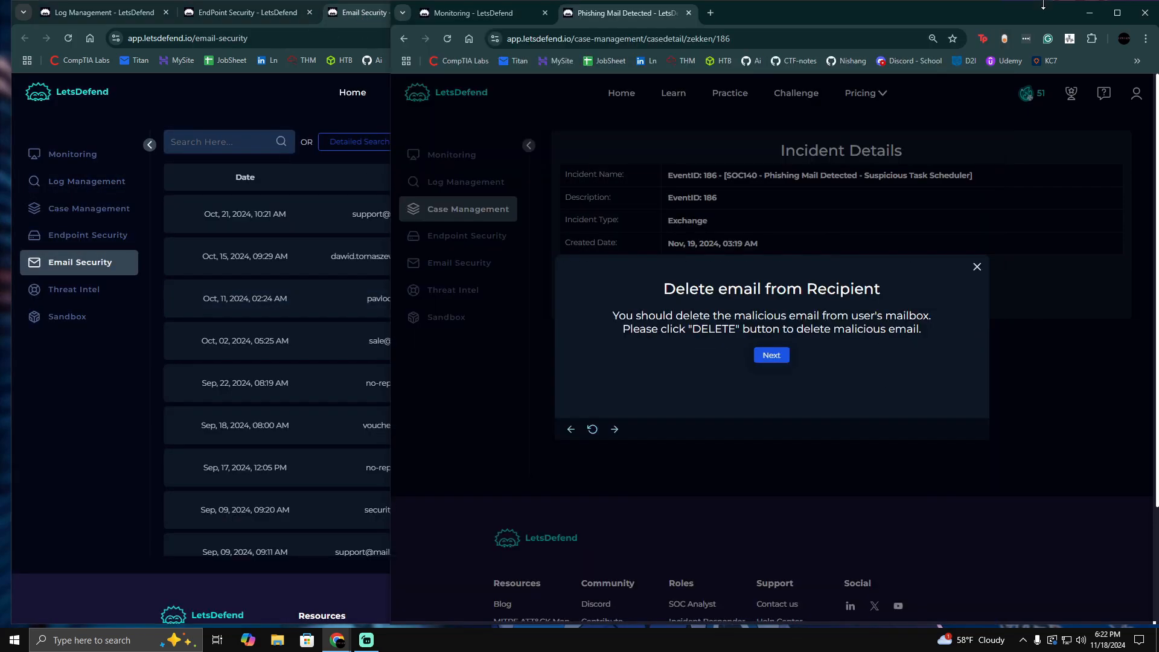
click(483, 14)
click(808, 310)
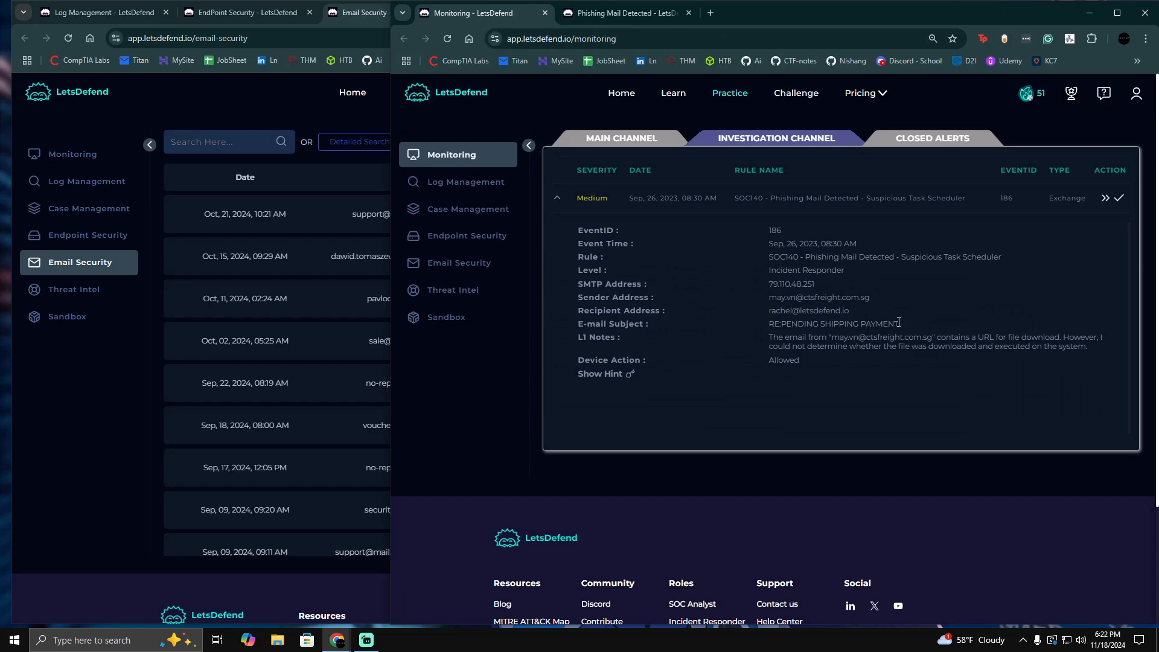
drag(899, 322, 766, 325)
key(ctrl+c)
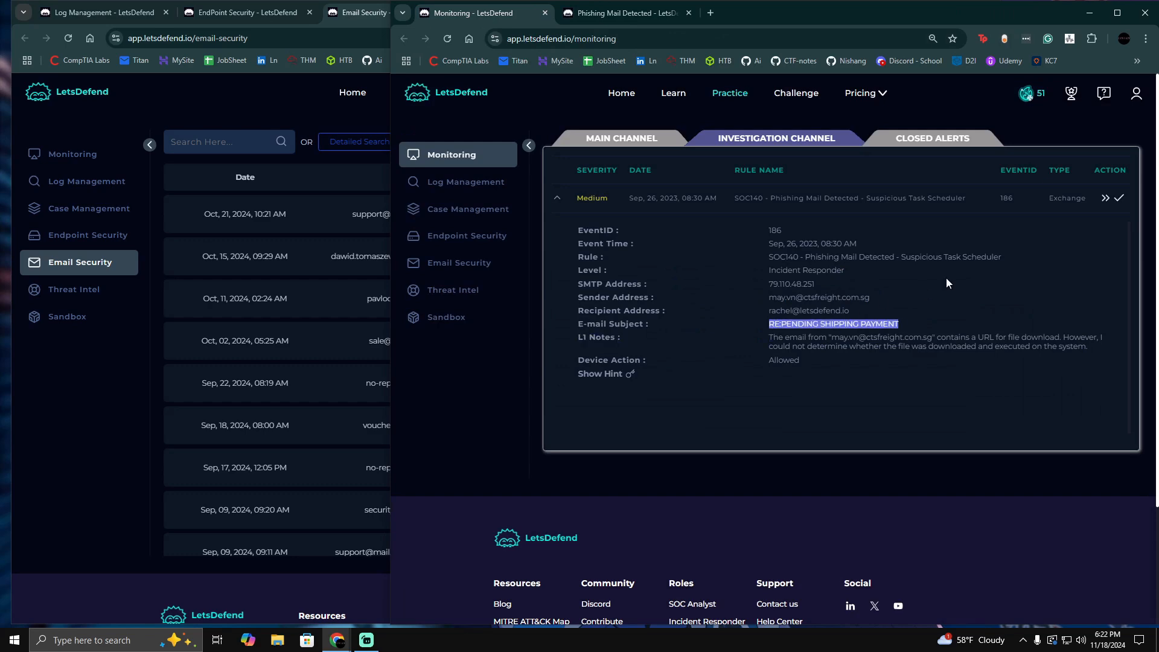
- Run a detailed email search for the subject RE:PENDING SHIPPING PAYMENT and open the matching message
click(70, 407)
click(359, 141)
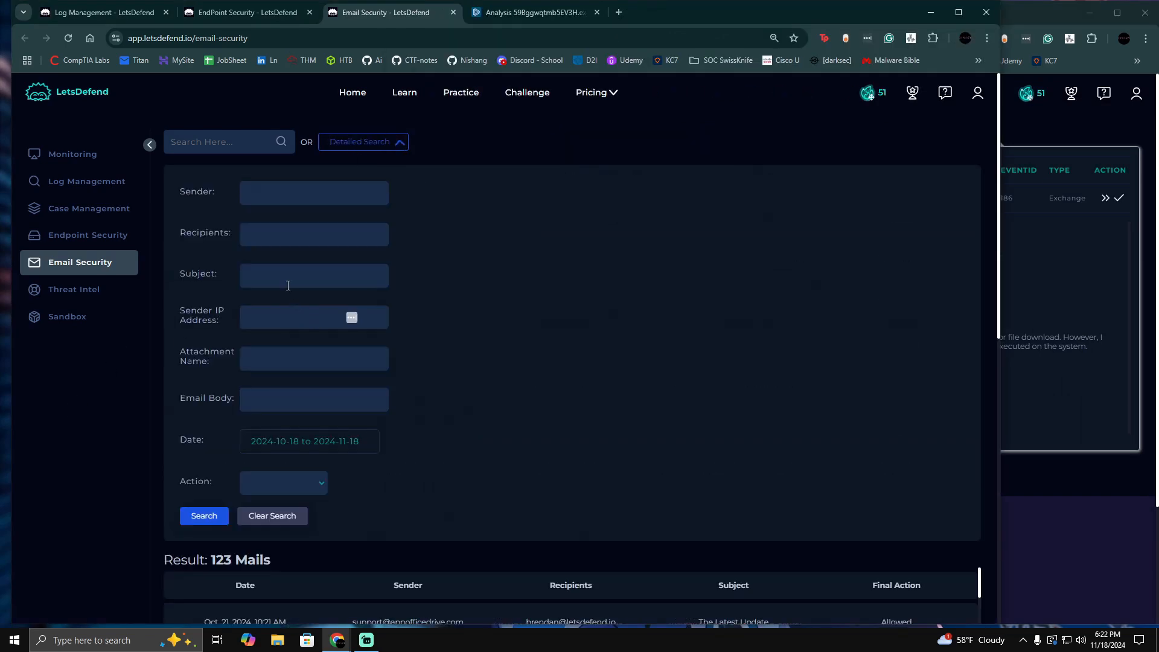
key(ctrl+v)
click(204, 516)
scroll(446, 420, down, 3)
click(450, 430)
scroll(506, 398, down, 5)
scroll(888, 278, up, 3)
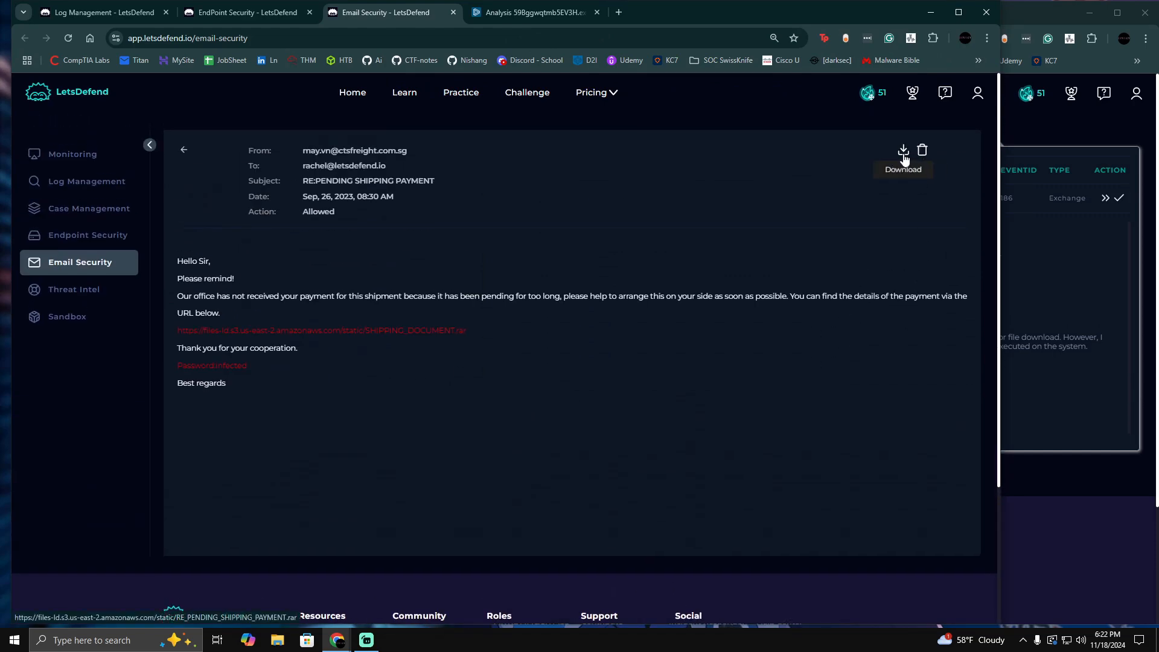
- Delete the malicious RE:PENDING SHIPPING PAYMENT email from the recipient's mailbox
click(922, 151)
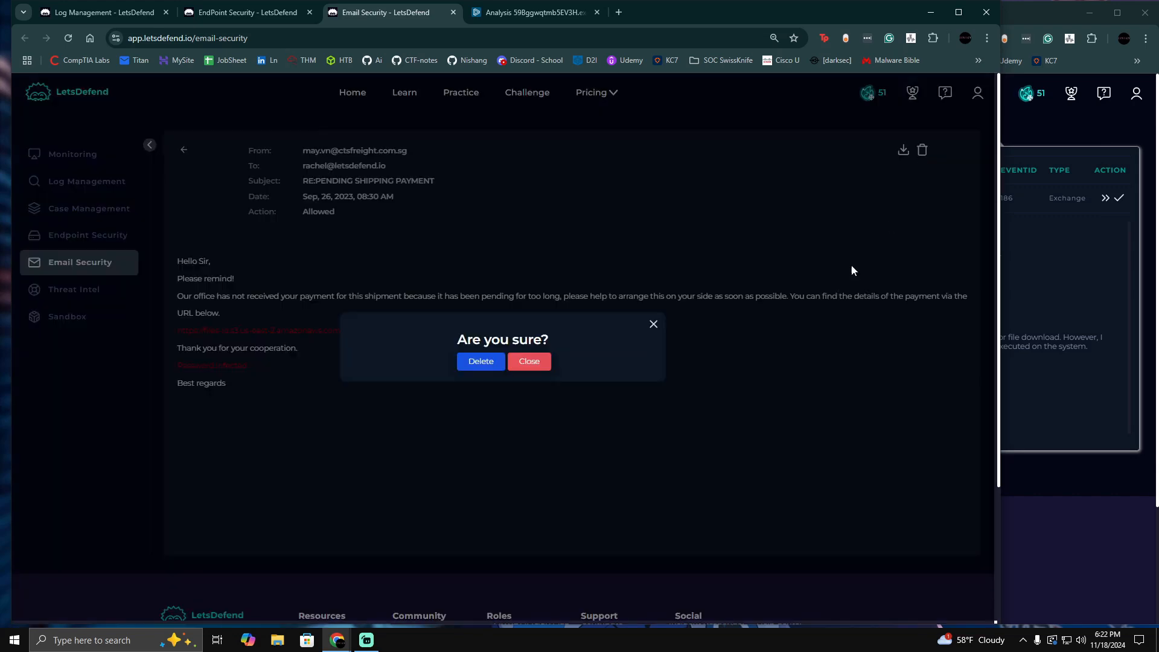
click(481, 361)
click(504, 410)
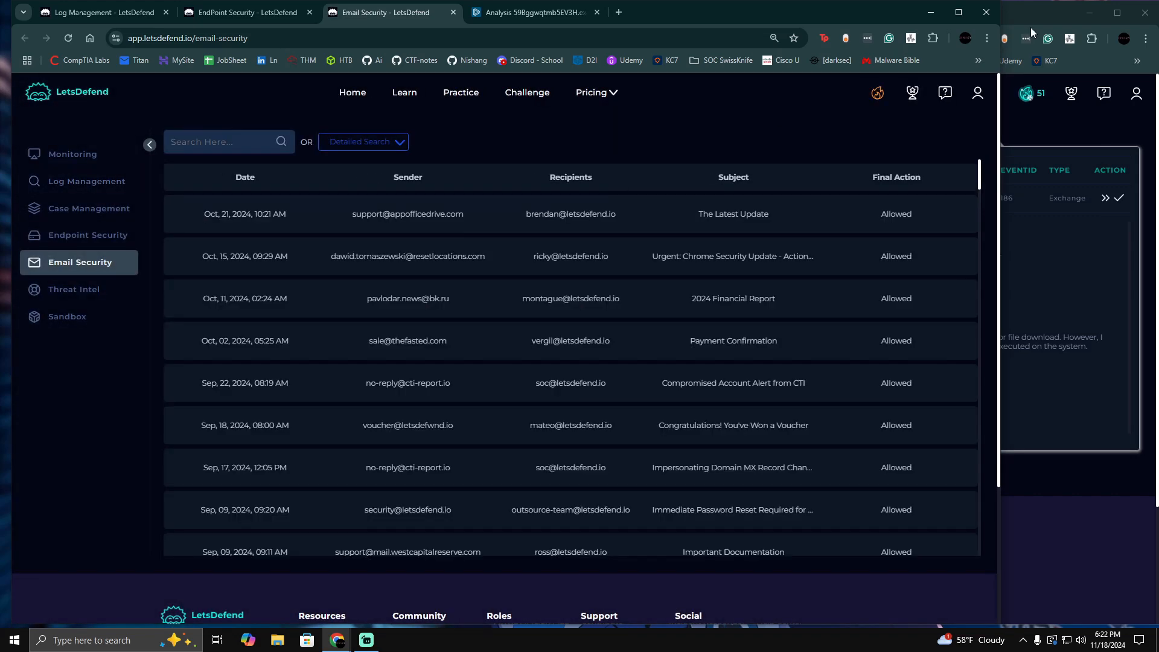
- Return to the case playbook, complete the email deletion stage and mark the malicious file/URL as Opened
click(1030, 27)
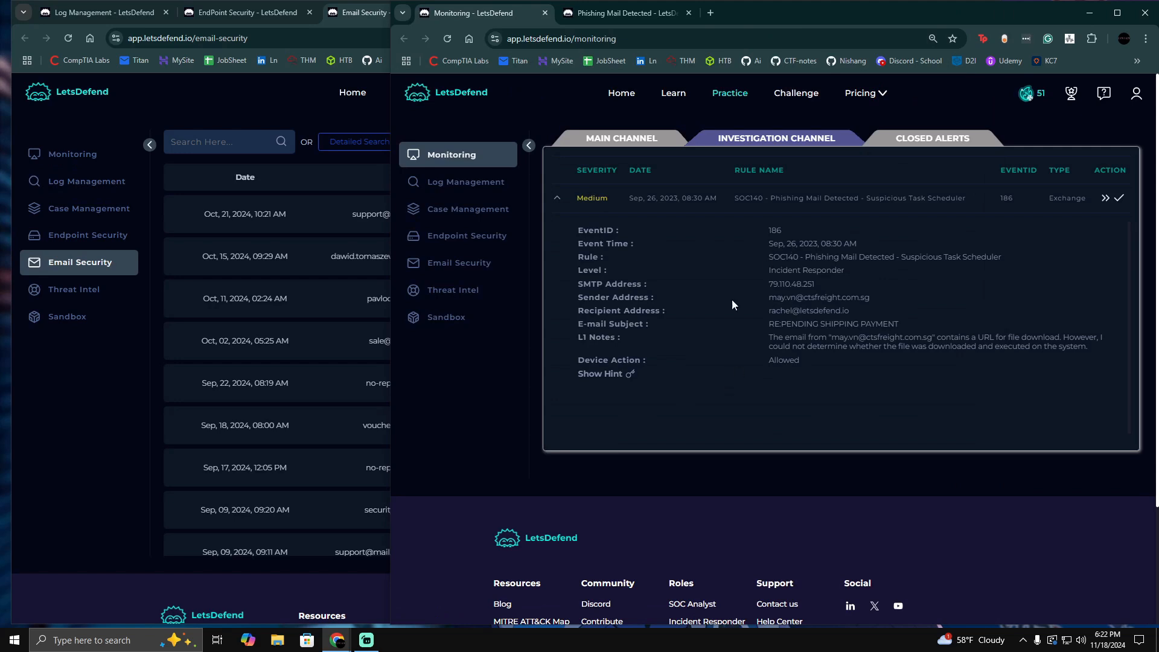
key(ctrl+Tab)
click(768, 355)
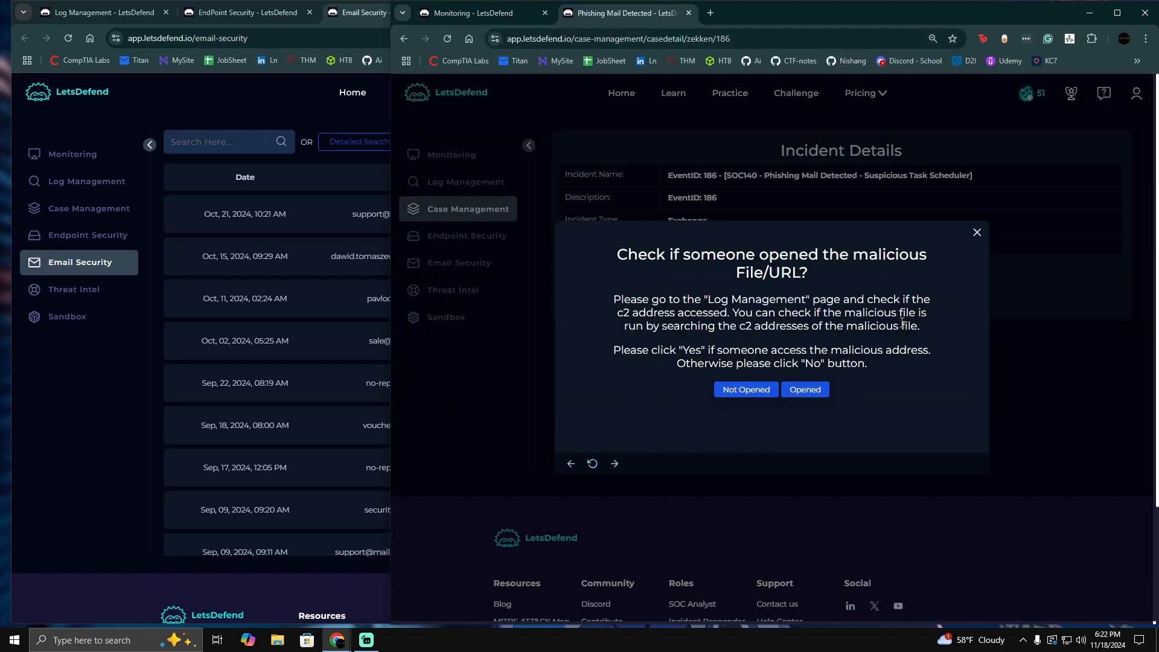
click(795, 391)
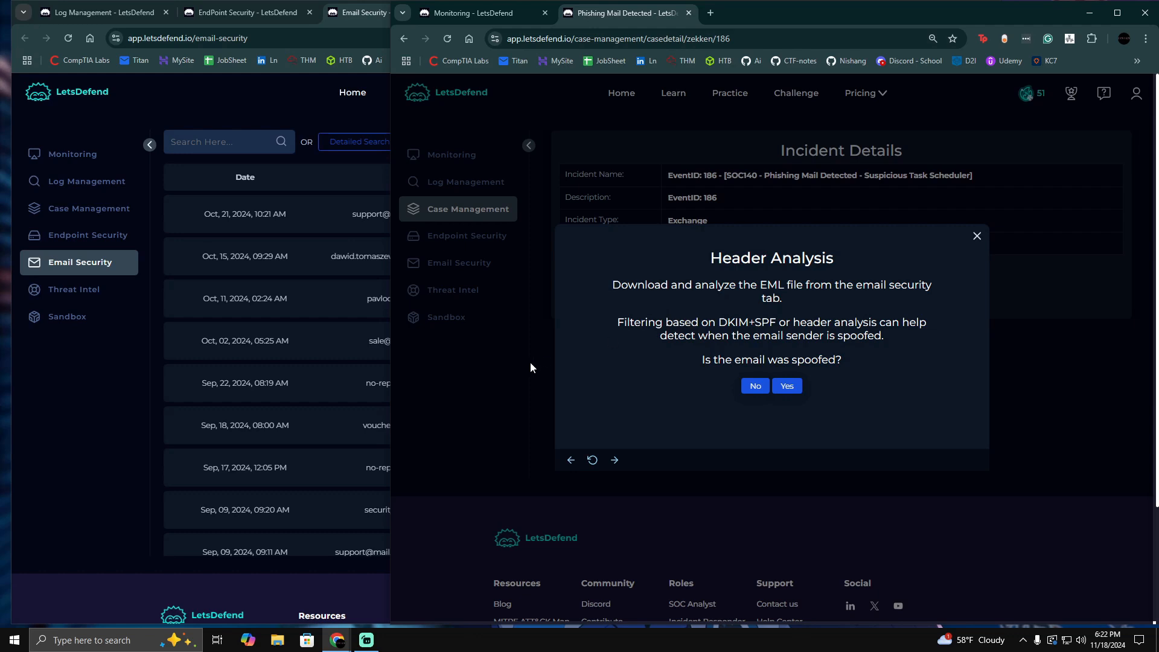
- Contain the affected host 172.16.17.127 and go to its LetsMachine section
click(83, 412)
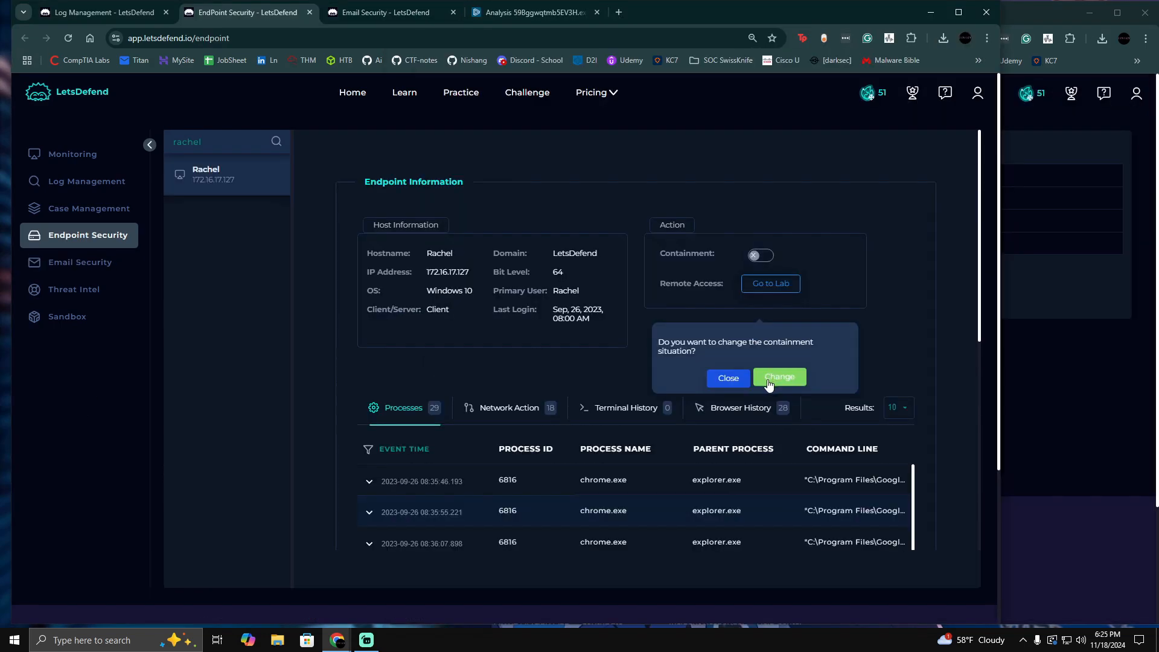
click(771, 380)
scroll(874, 337, down, 1)
scroll(874, 336, down, 8)
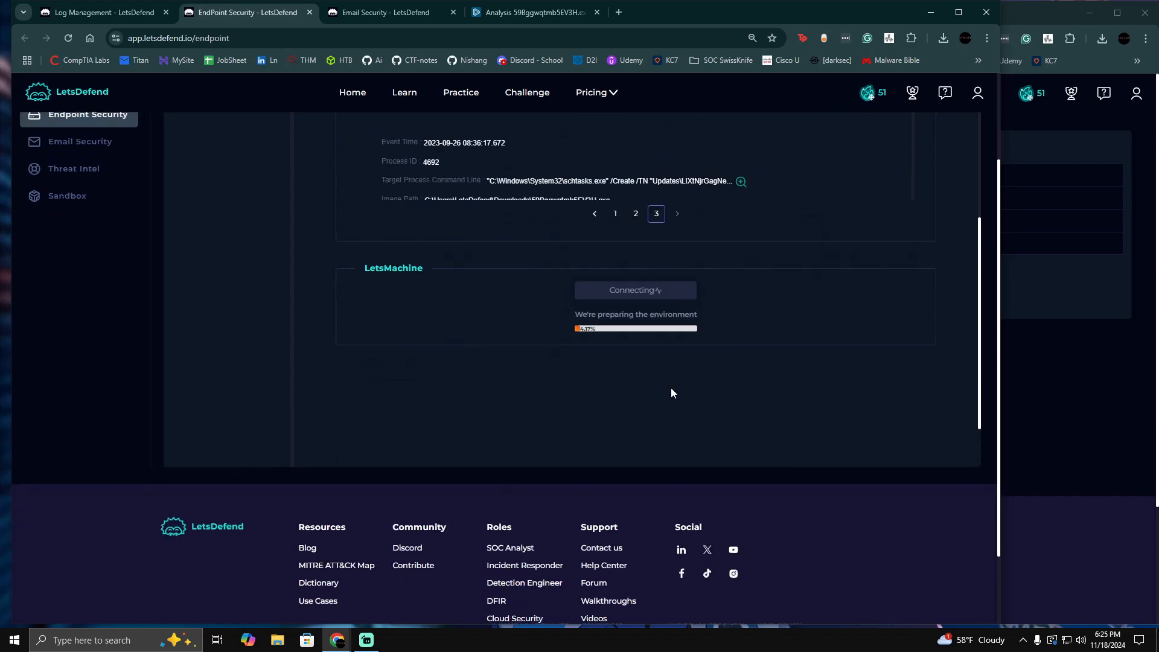
- Review the host's process entries, including the expanded details for 59Bggwqtmb5EV3H.exe and schtasks.exe
scroll(671, 393, up, 2)
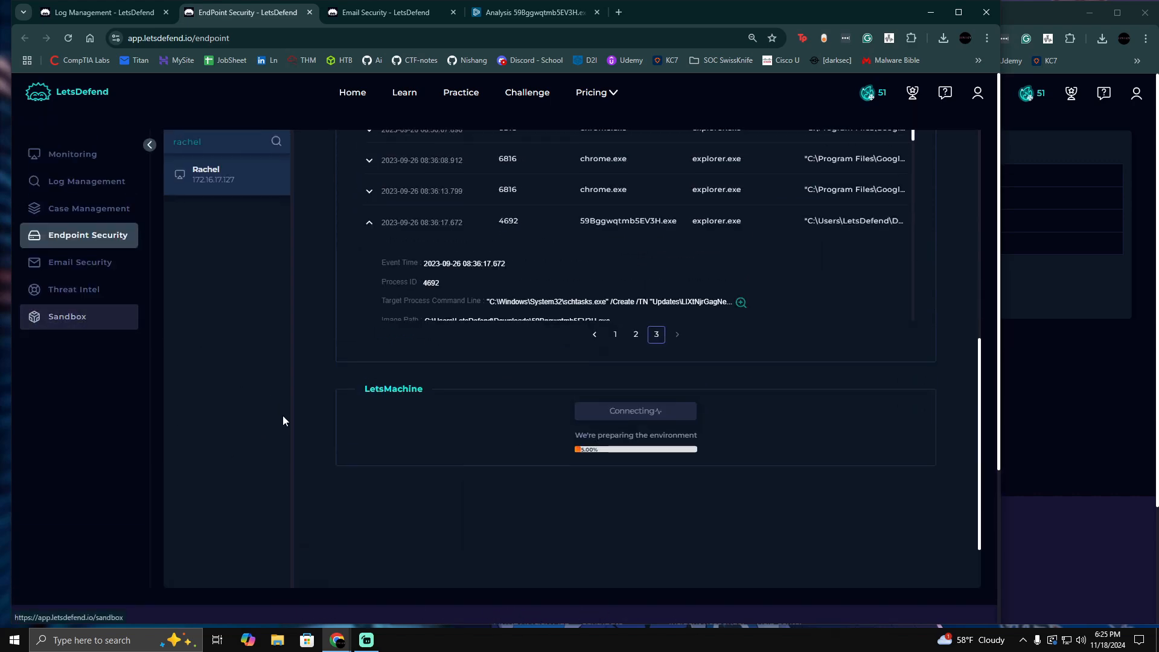
scroll(302, 417, up, 2)
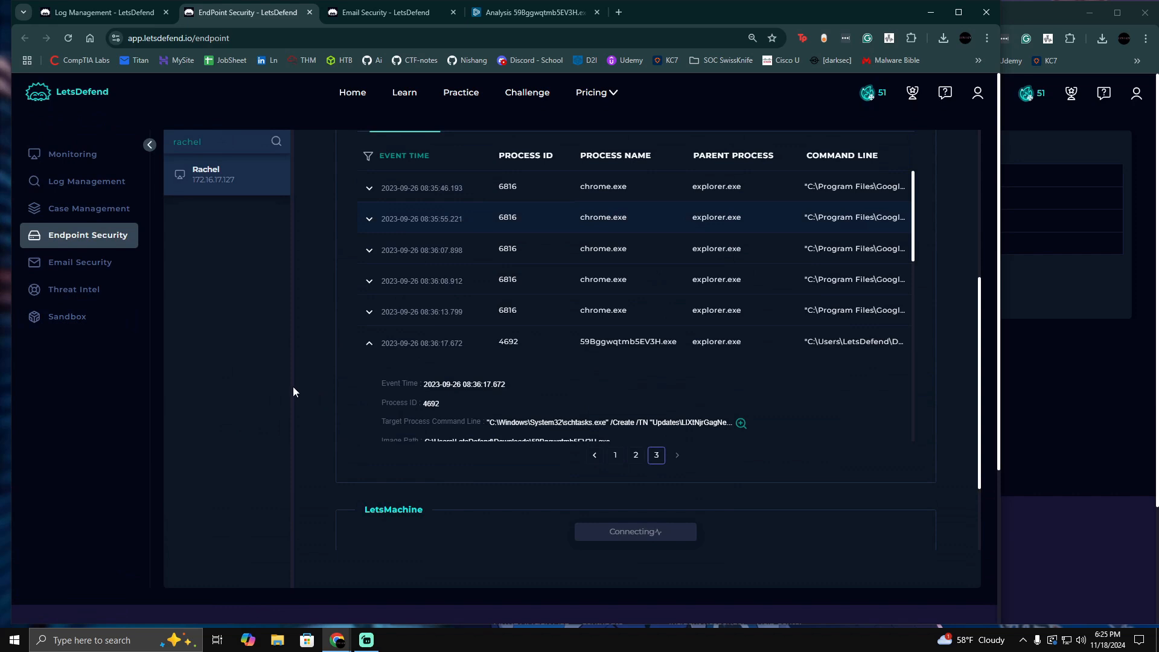
scroll(302, 377, down, 3)
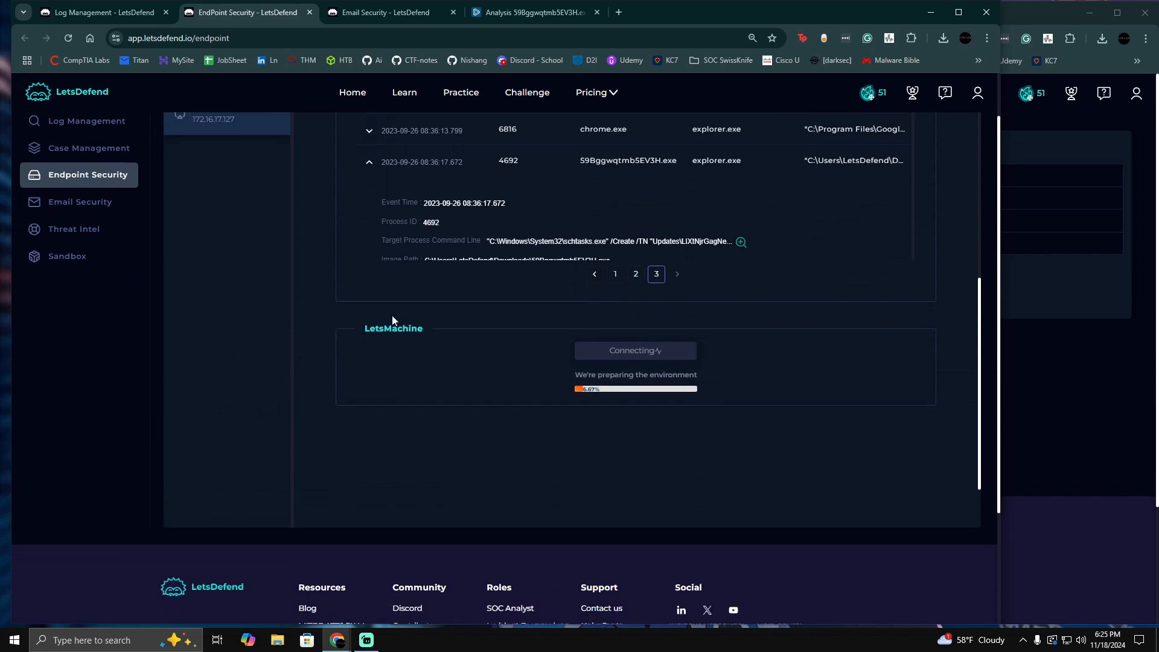
scroll(313, 366, up, 4)
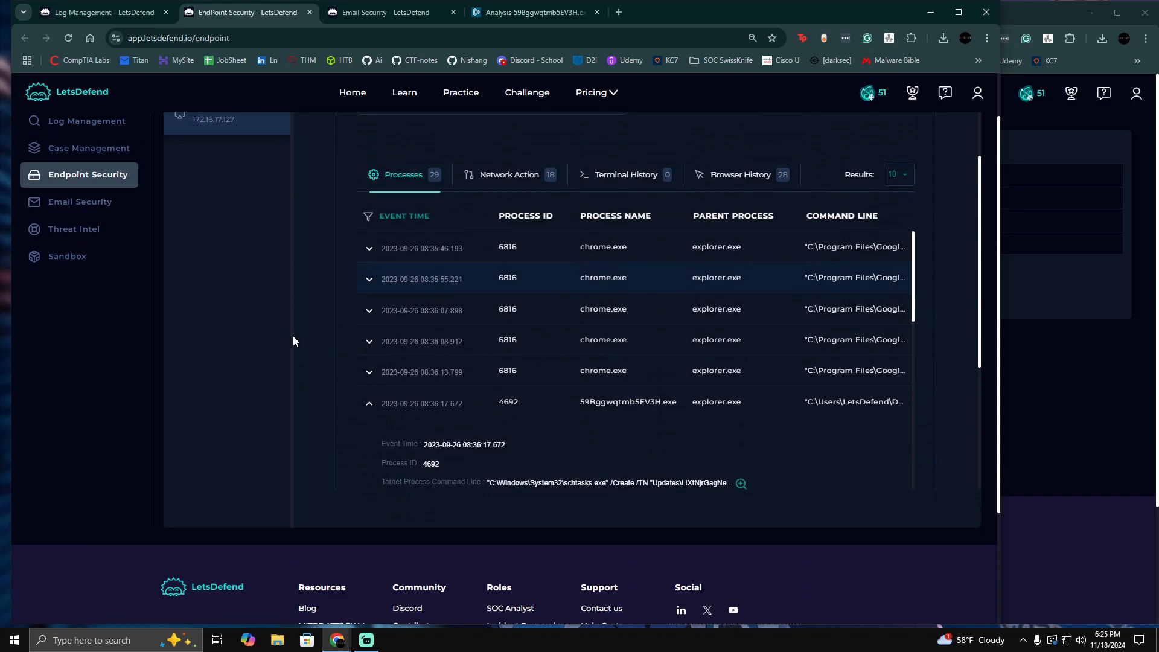
scroll(293, 341, down, 6)
scroll(326, 344, up, 2)
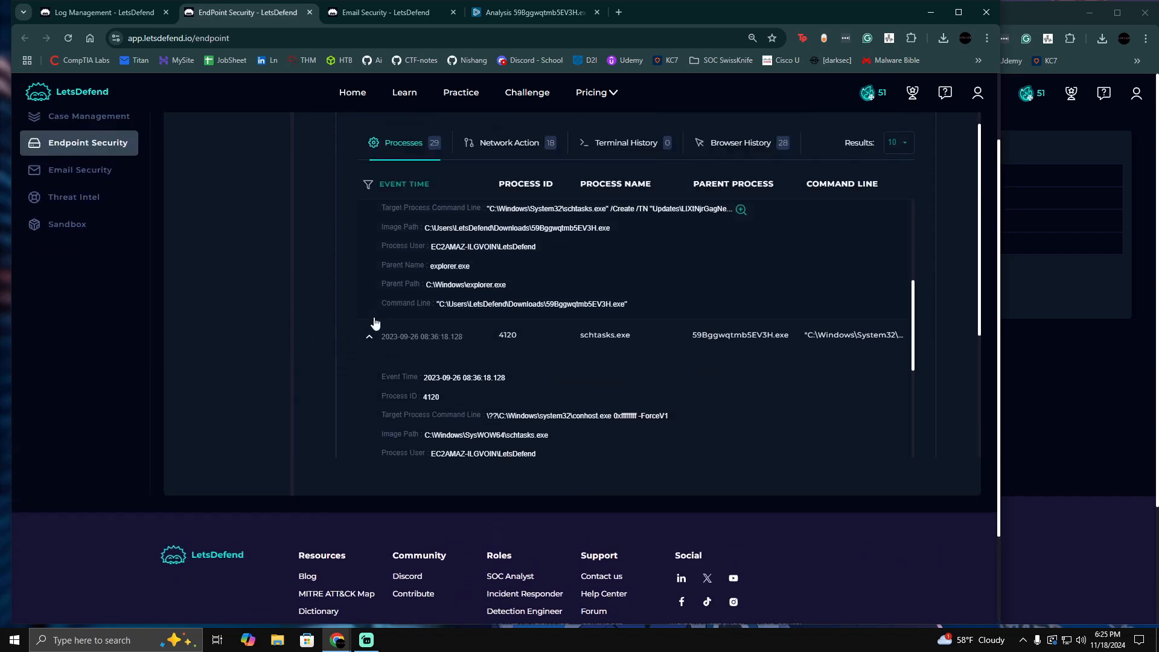
scroll(374, 324, down, 5)
scroll(267, 441, up, 2)
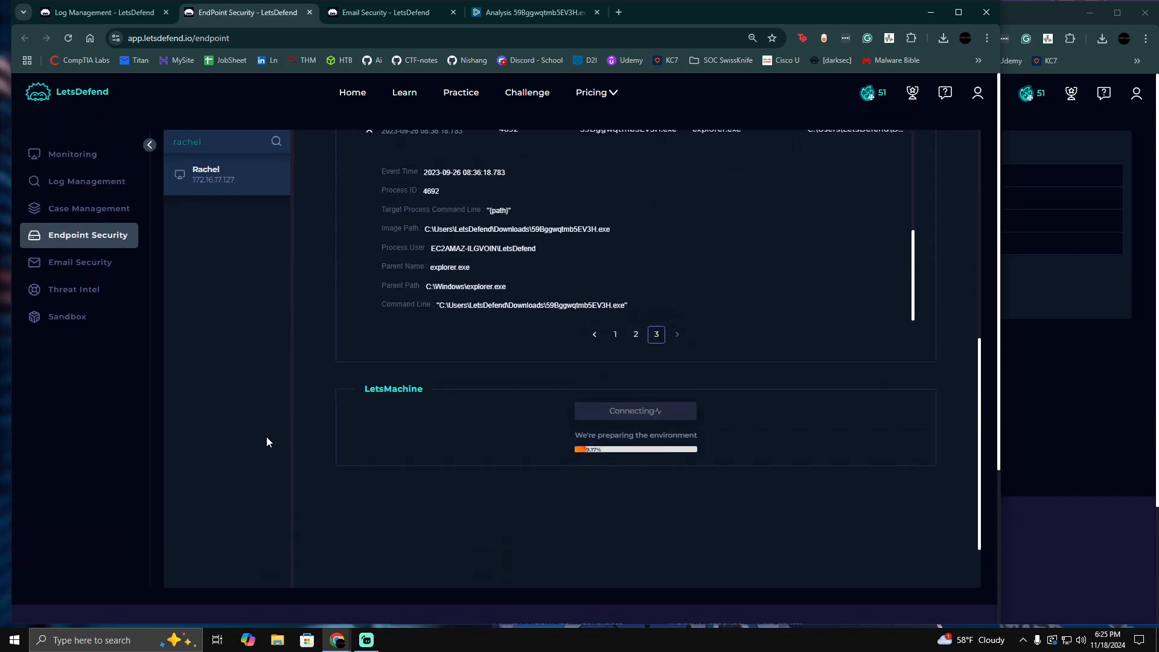
- Start the playbook for event 186, answer Yes to the email containing an attachment or URL, and advance to Analyze Results
click(1054, 10)
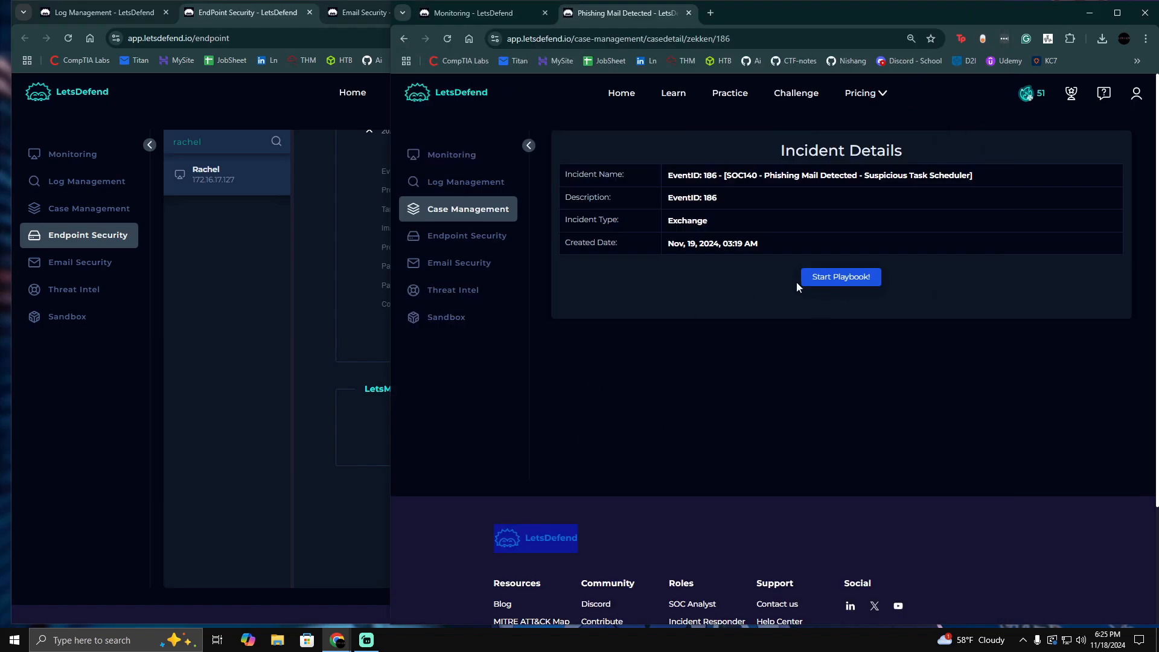
click(843, 279)
click(767, 392)
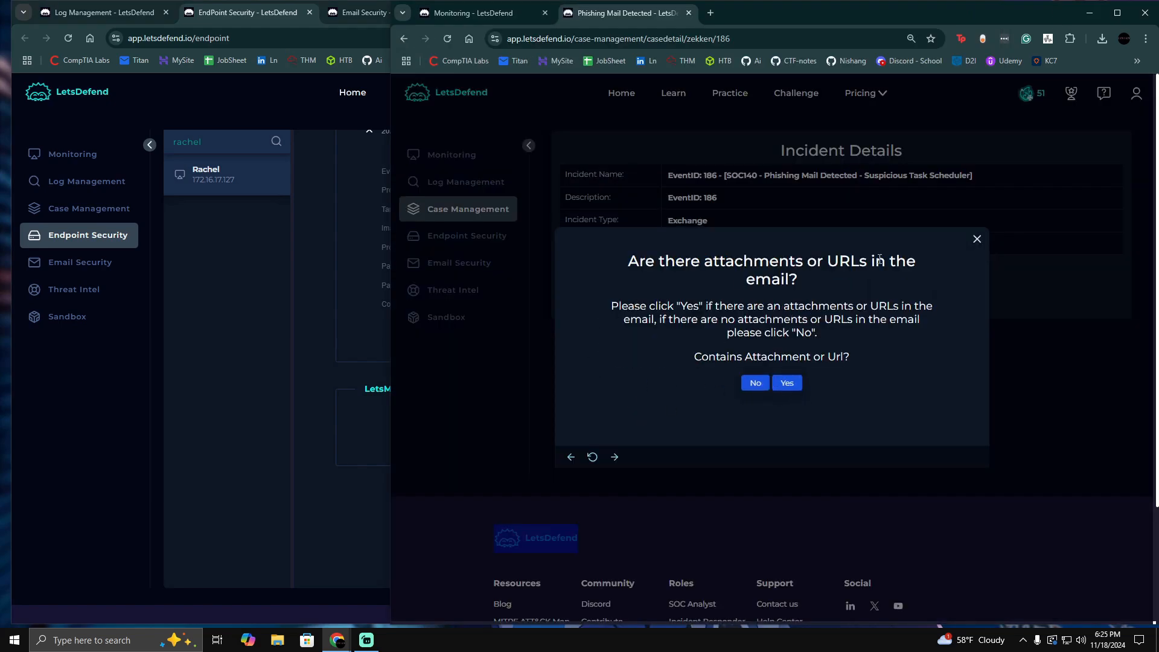
click(787, 383)
click(781, 389)
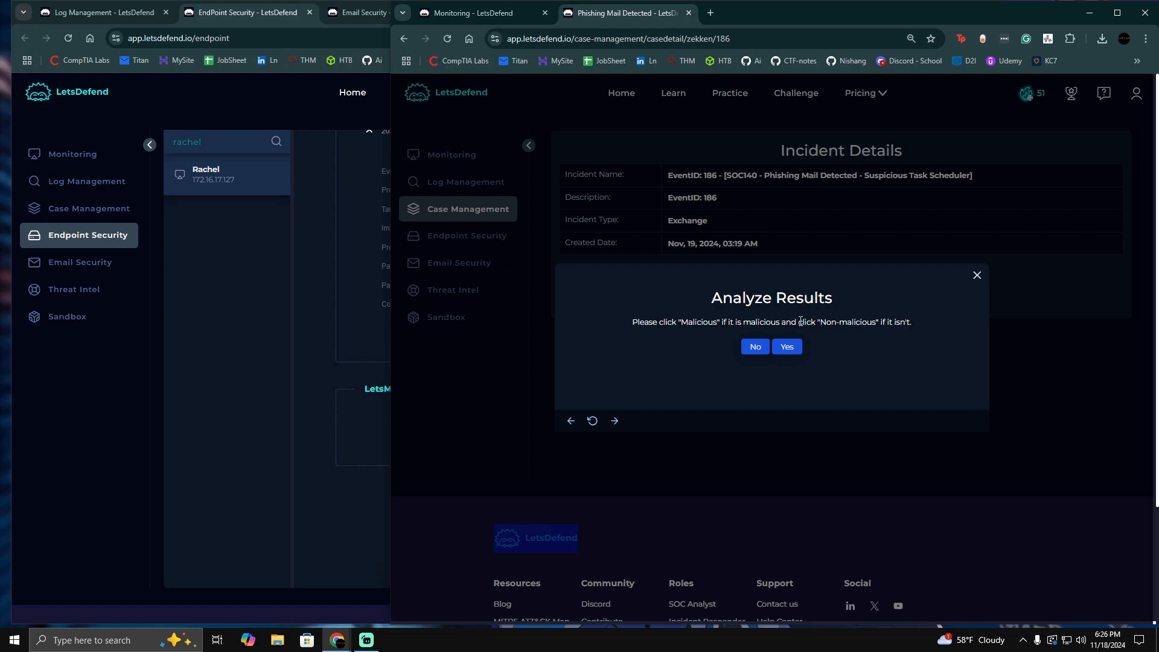
click(335, 426)
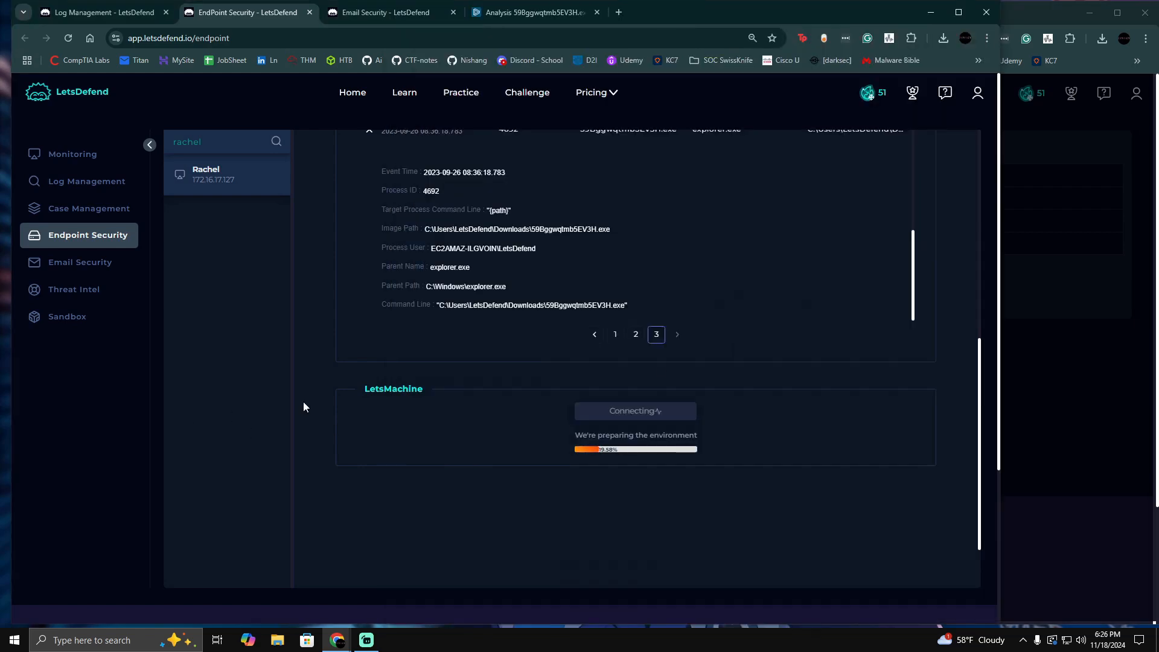
click(1016, 27)
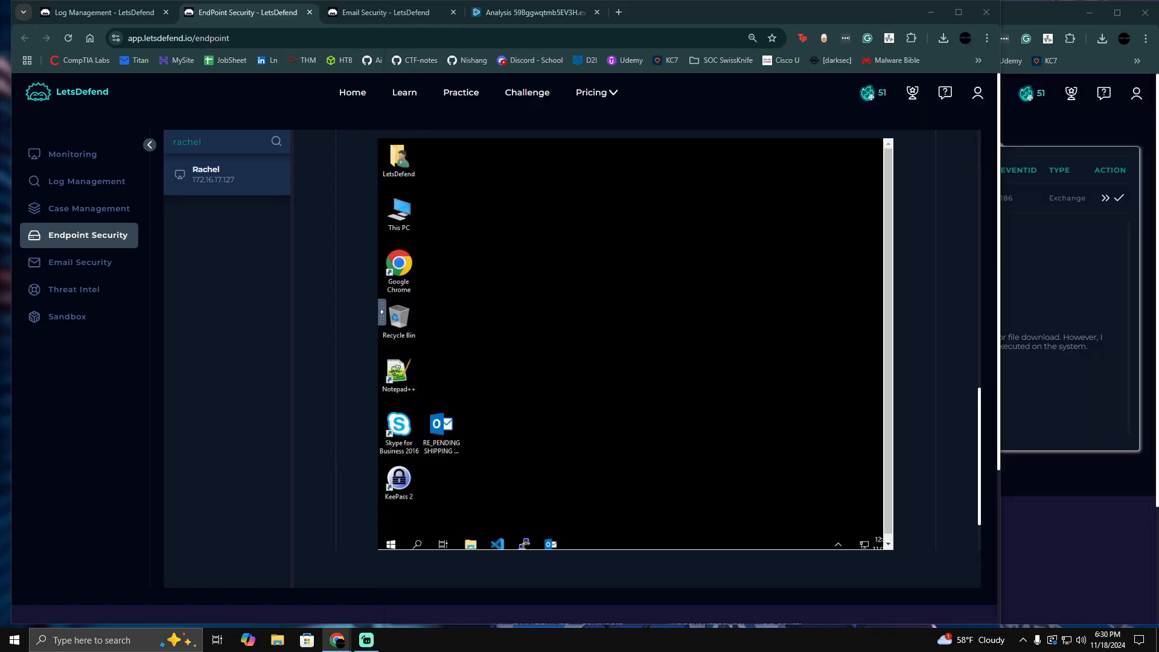
- Switch to the LDNotes document in Google Docs, narrow its window and review the notes from affected systems through references
key(alt+Tab)
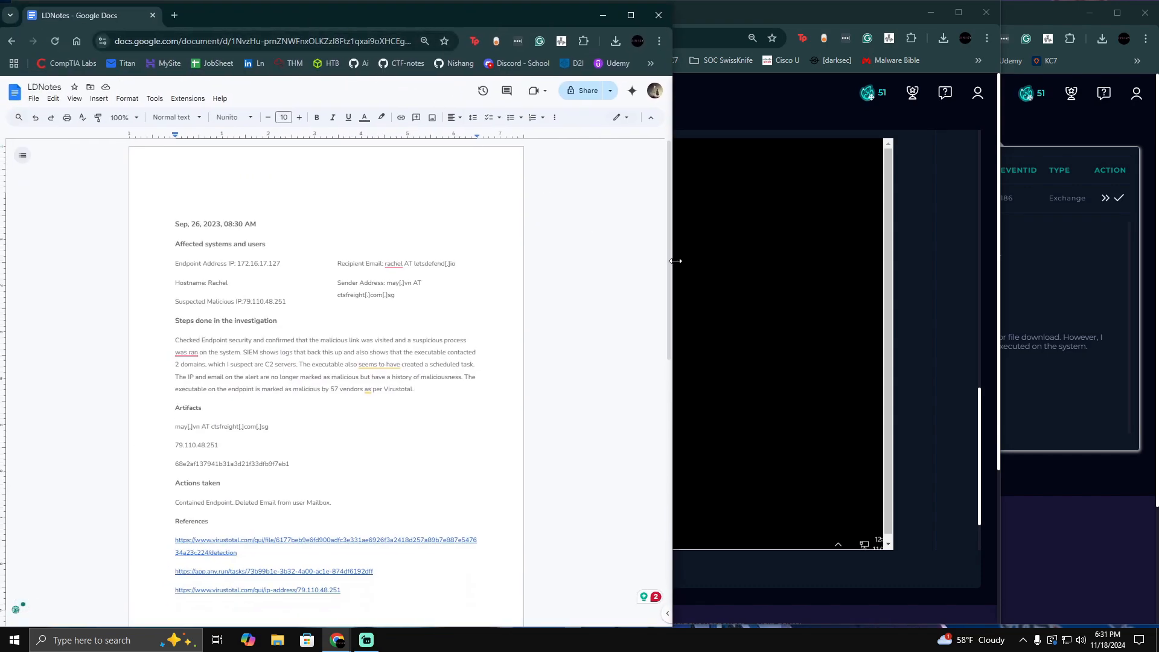
drag(672, 262, 484, 264)
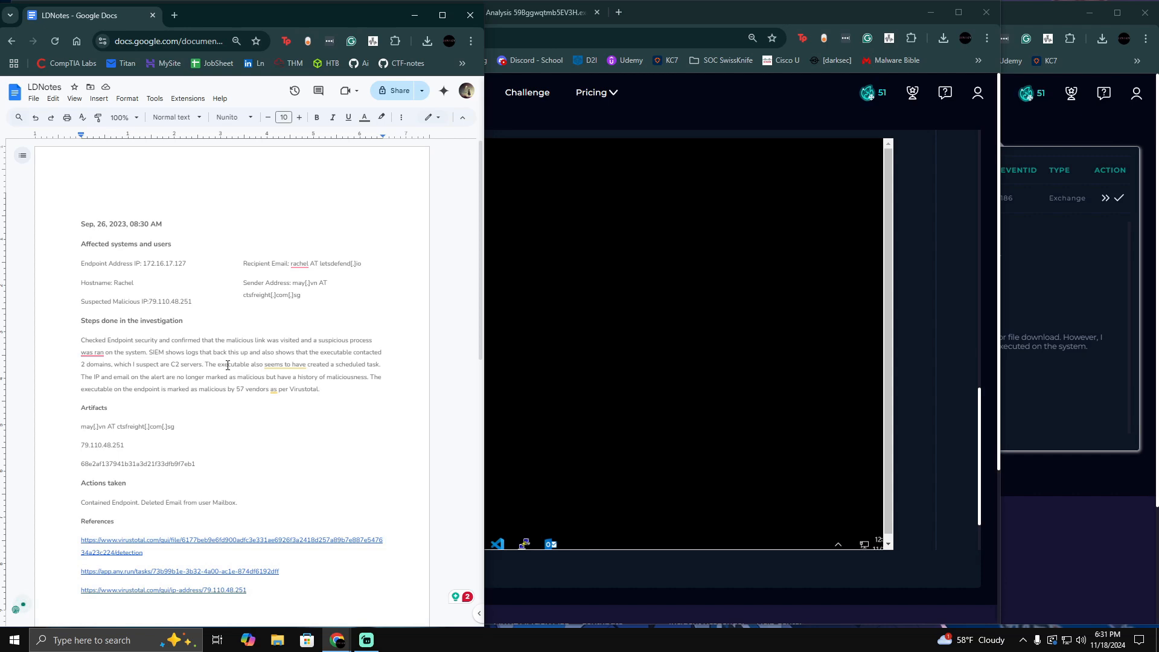
scroll(227, 365, down, 1)
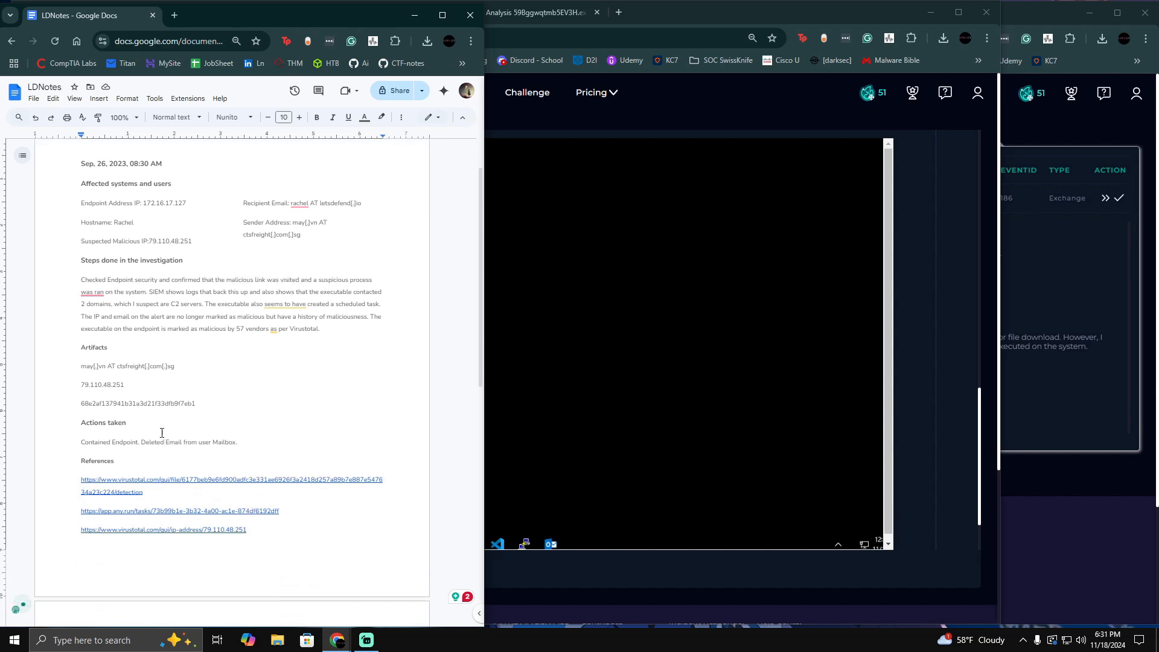
click(132, 436)
scroll(191, 442, down, 5)
scroll(196, 445, up, 6)
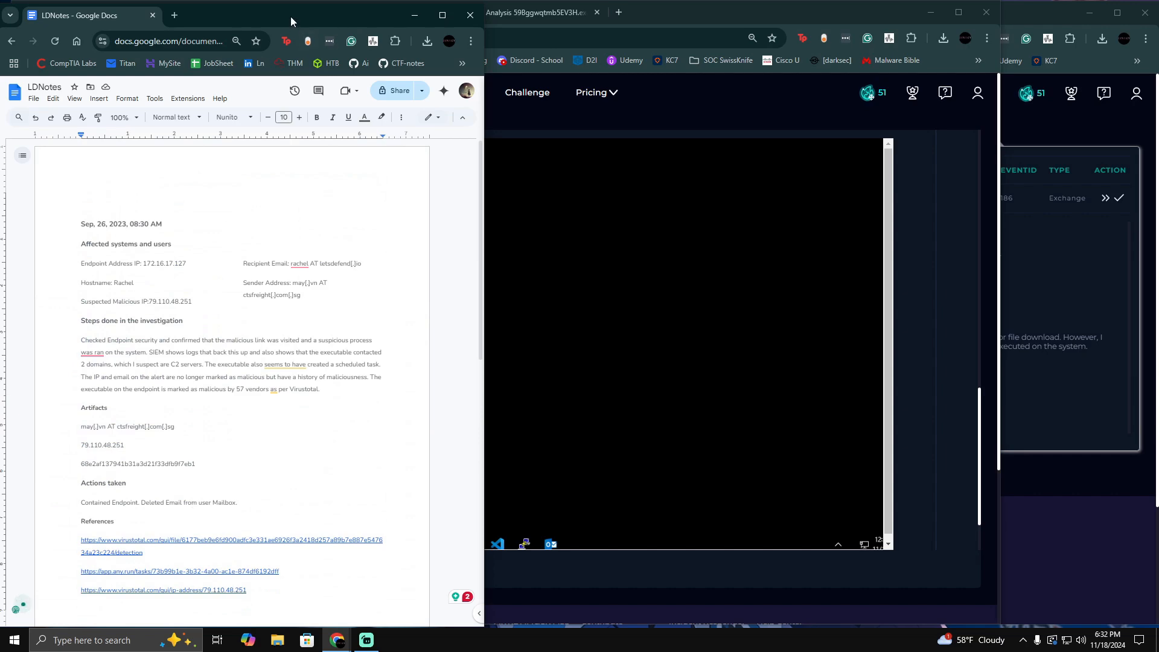
click(414, 15)
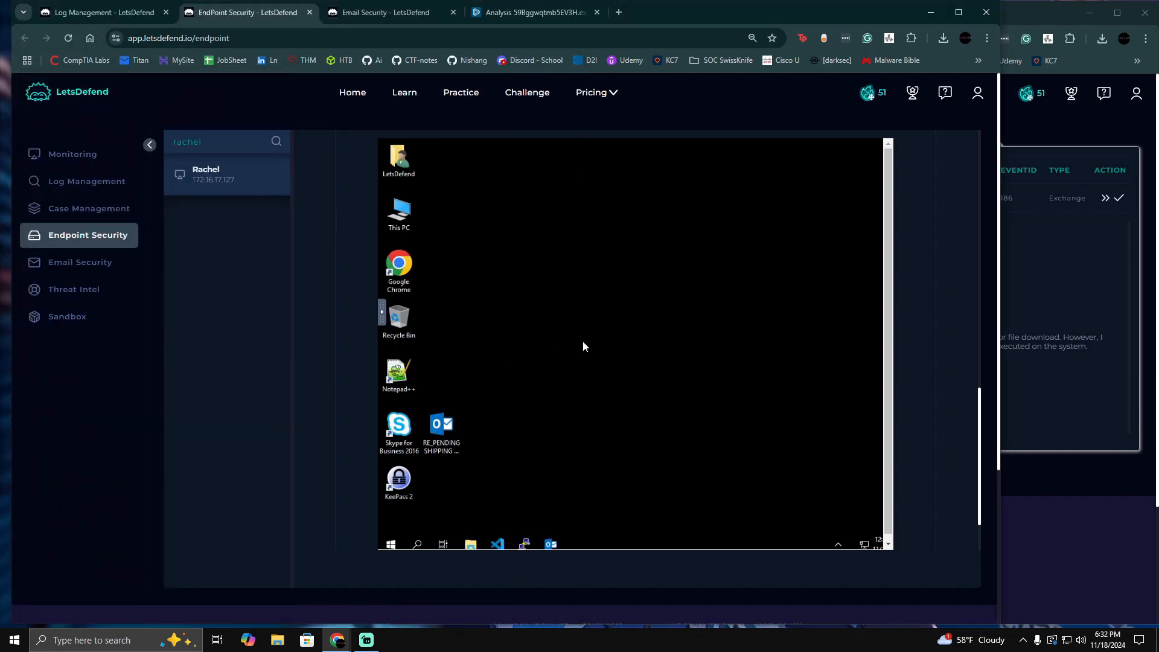
- Open the RE_PENDING SHIPPING message on the lab desktop and examine the sender, recipient and originating IP in its internet headers
double_click(440, 426)
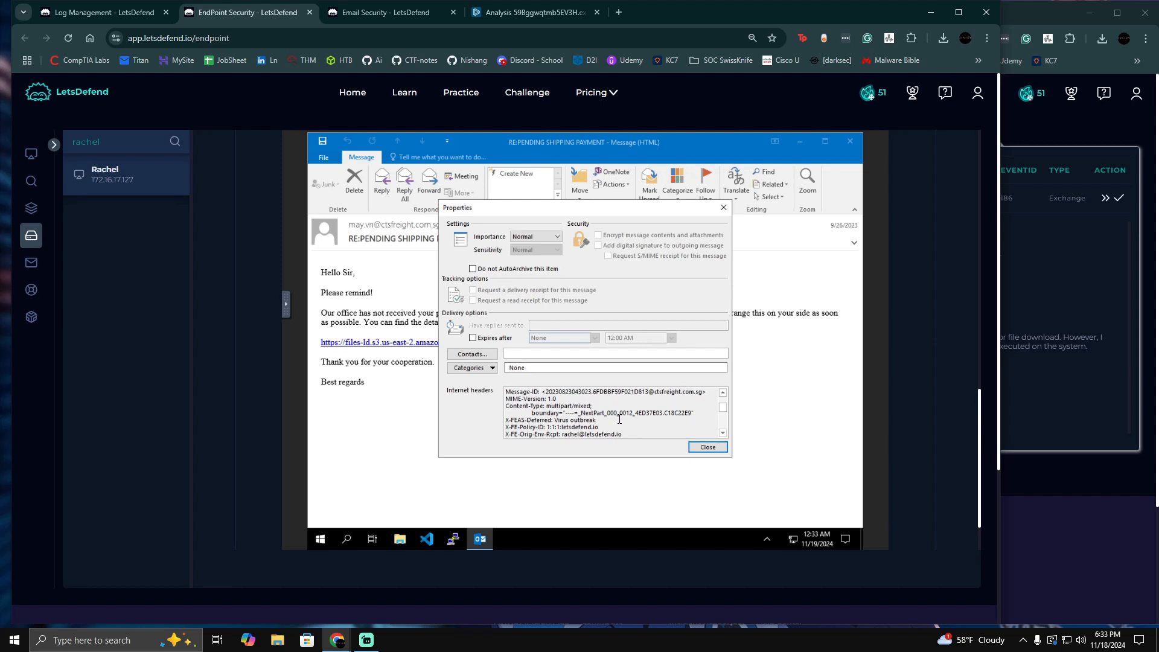
scroll(625, 419, down, 8)
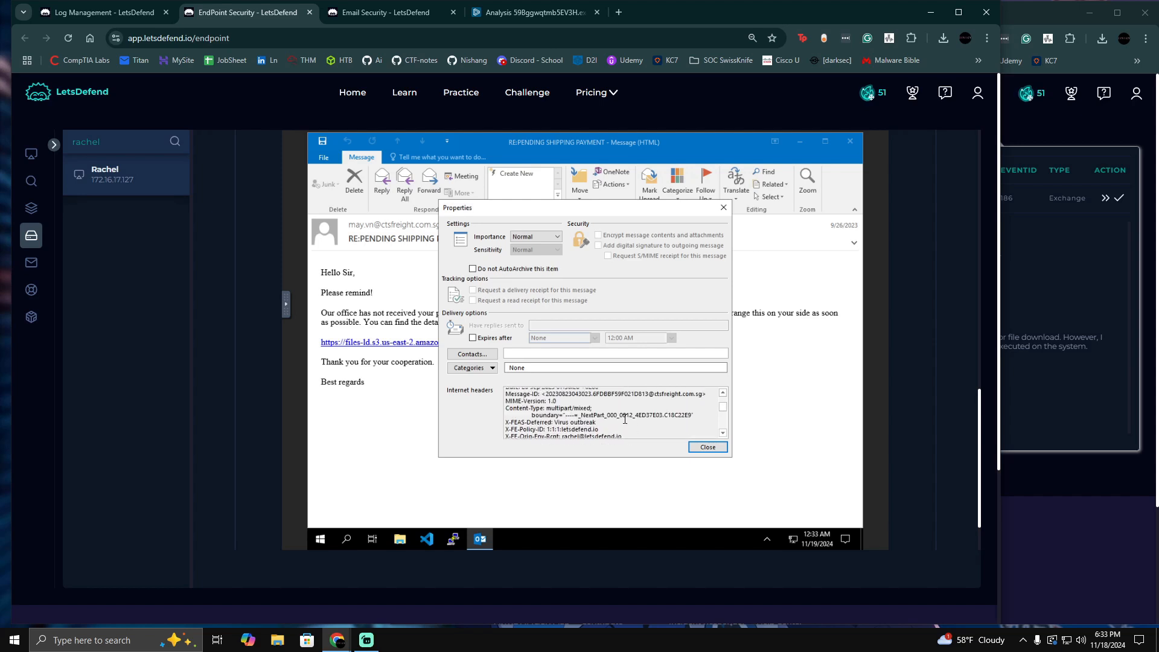
scroll(624, 419, up, 5)
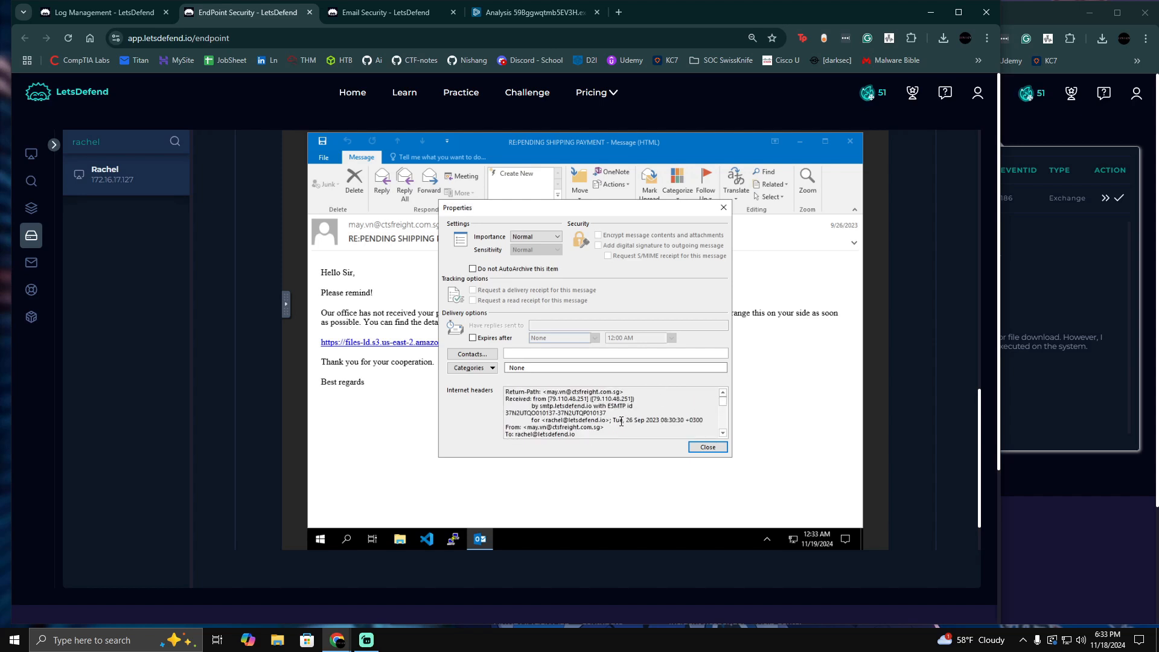
scroll(621, 422, down, 3)
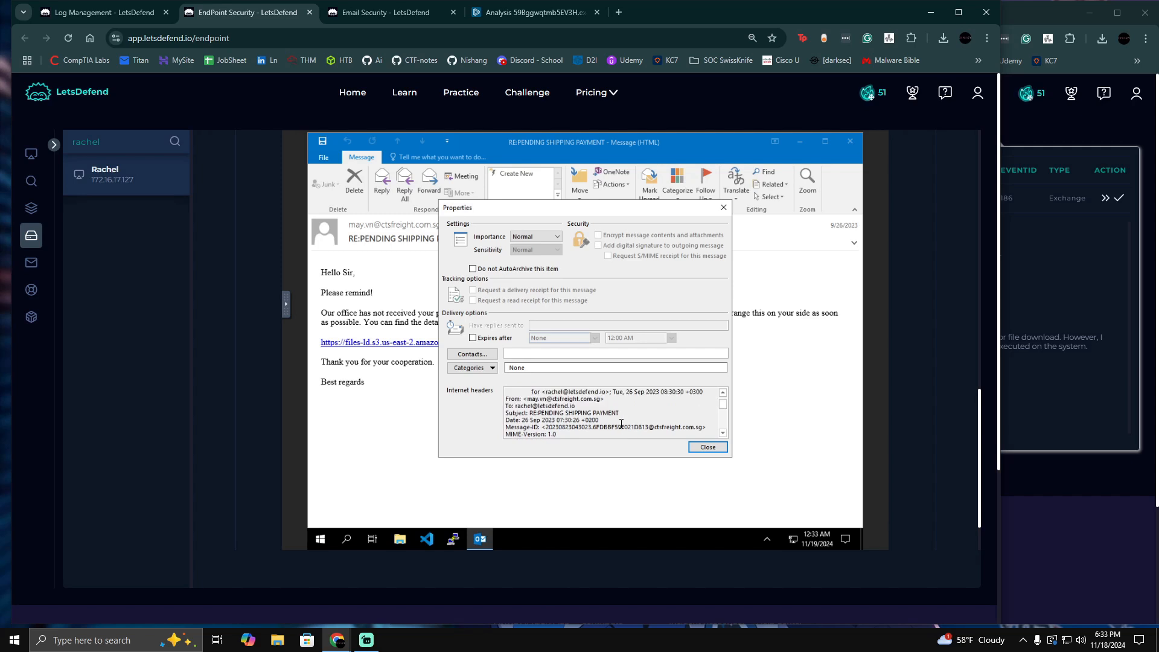
scroll(621, 424, up, 2)
scroll(553, 422, down, 3)
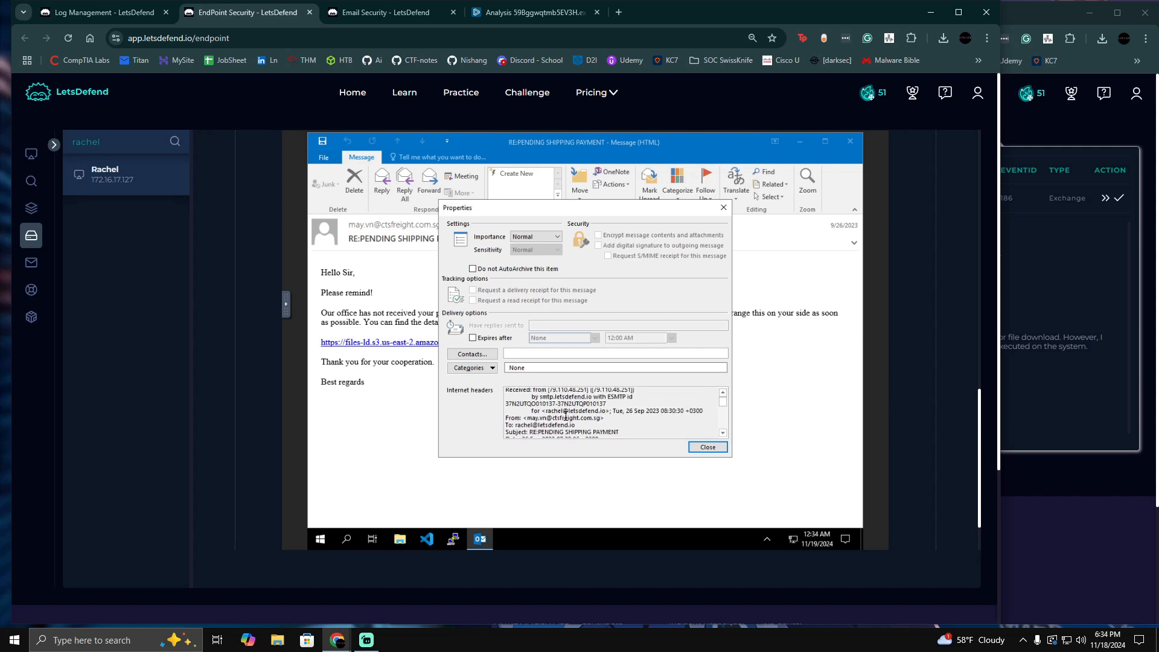
scroll(565, 419, up, 3)
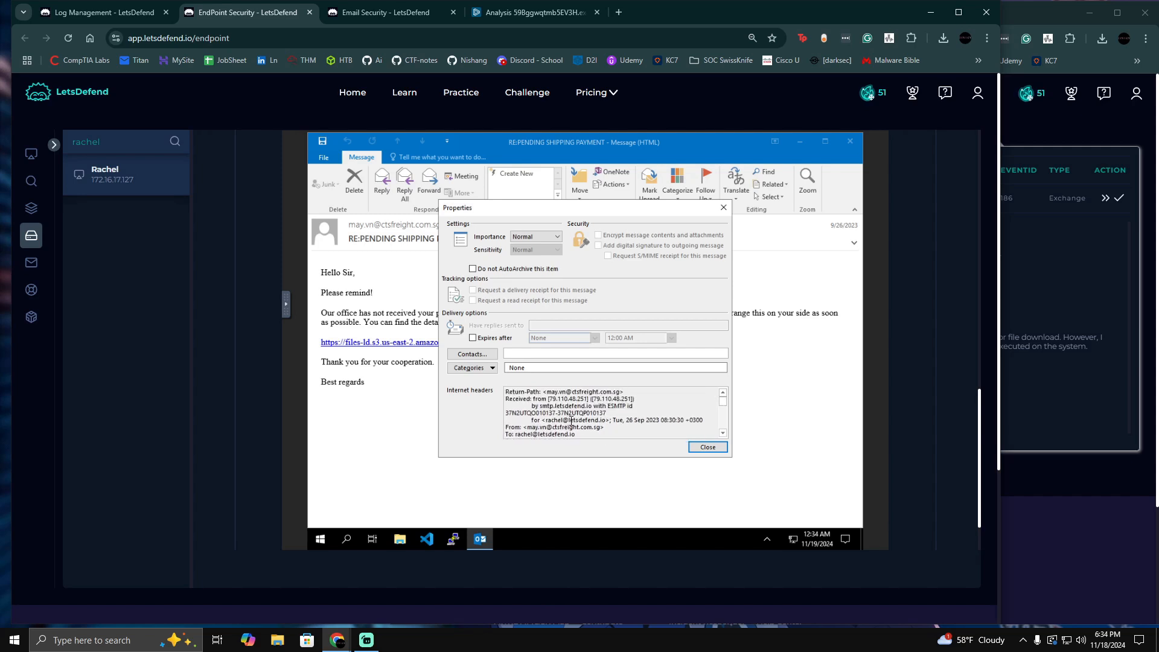
drag(546, 399, 592, 399)
click(537, 414)
- Examine the remaining internet headers down to the end of the encoded X-FE-Macro block
scroll(623, 401, down, 10)
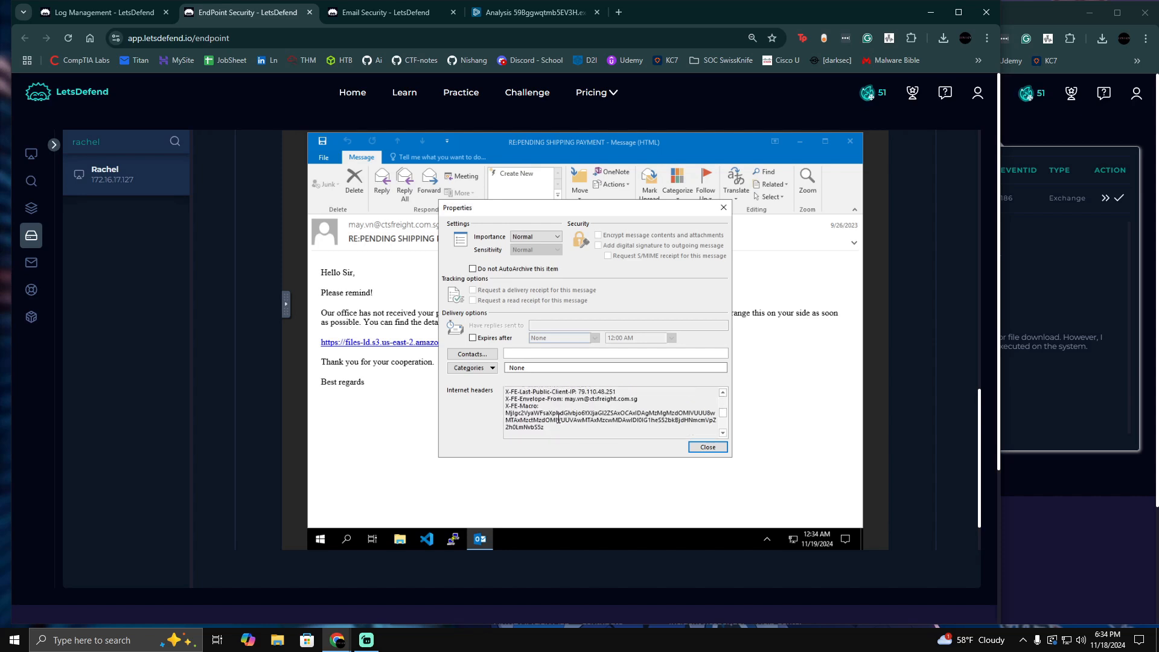
scroll(558, 417, down, 6)
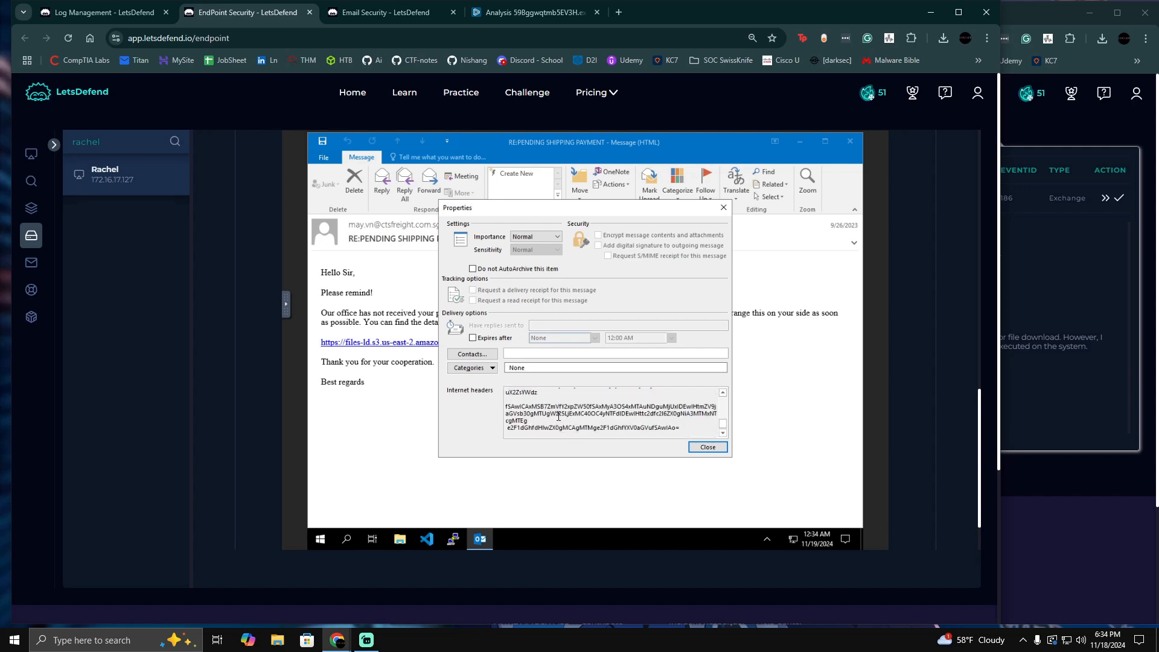
scroll(565, 417, up, 2)
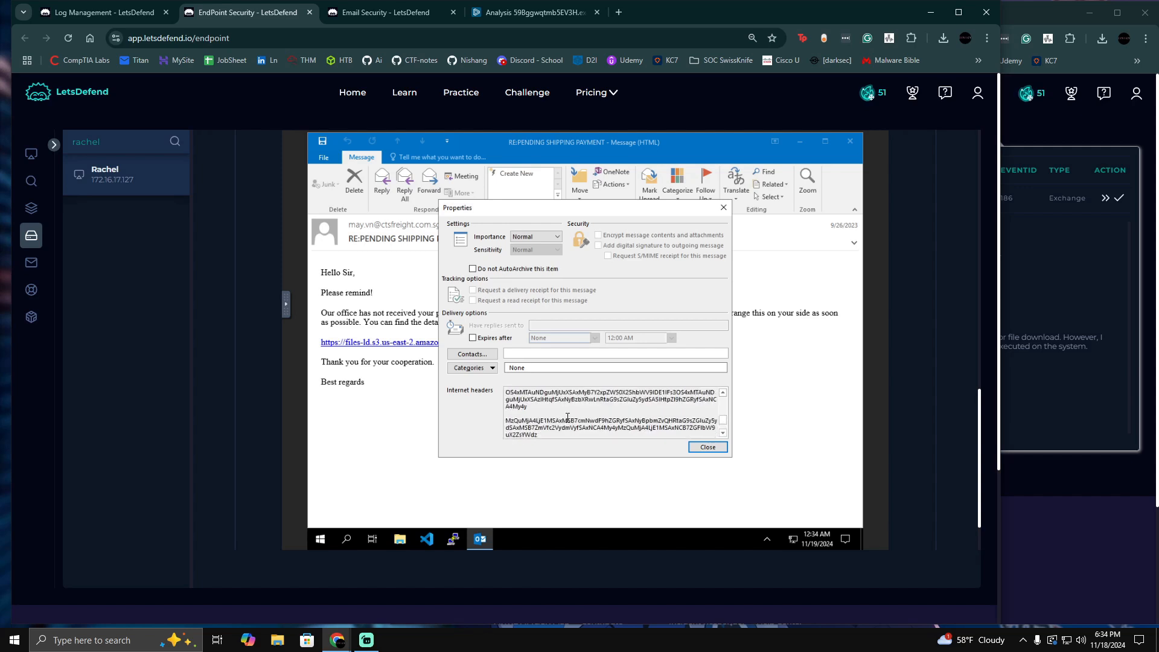
scroll(566, 417, up, 5)
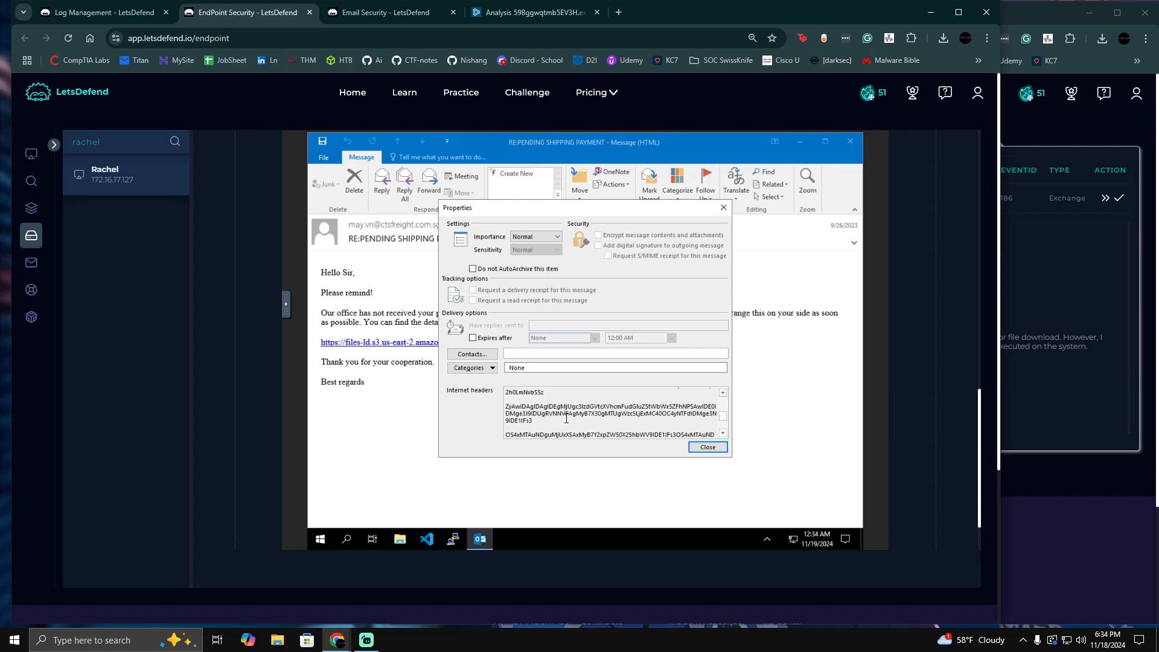
scroll(567, 417, up, 1)
scroll(566, 418, up, 5)
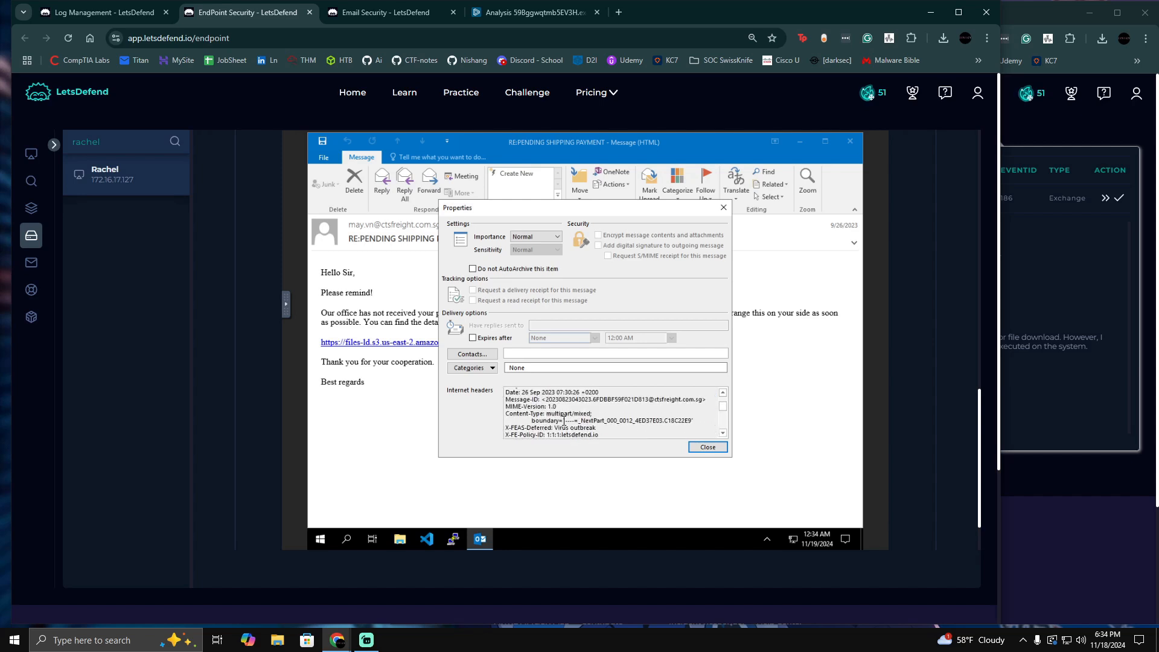
scroll(619, 420, up, 5)
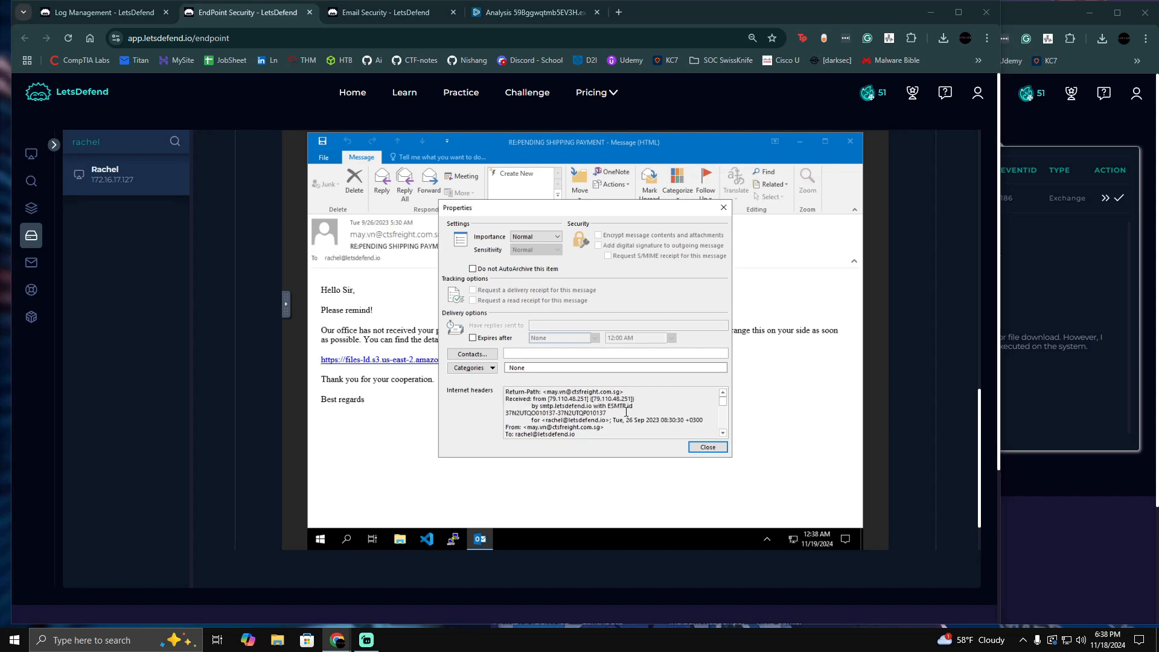
- Compare the message's Return-Path, From and Received headers with the X-FE envelope sender and client IP fields
scroll(619, 417, down, 3)
scroll(620, 412, up, 3)
scroll(610, 417, down, 2)
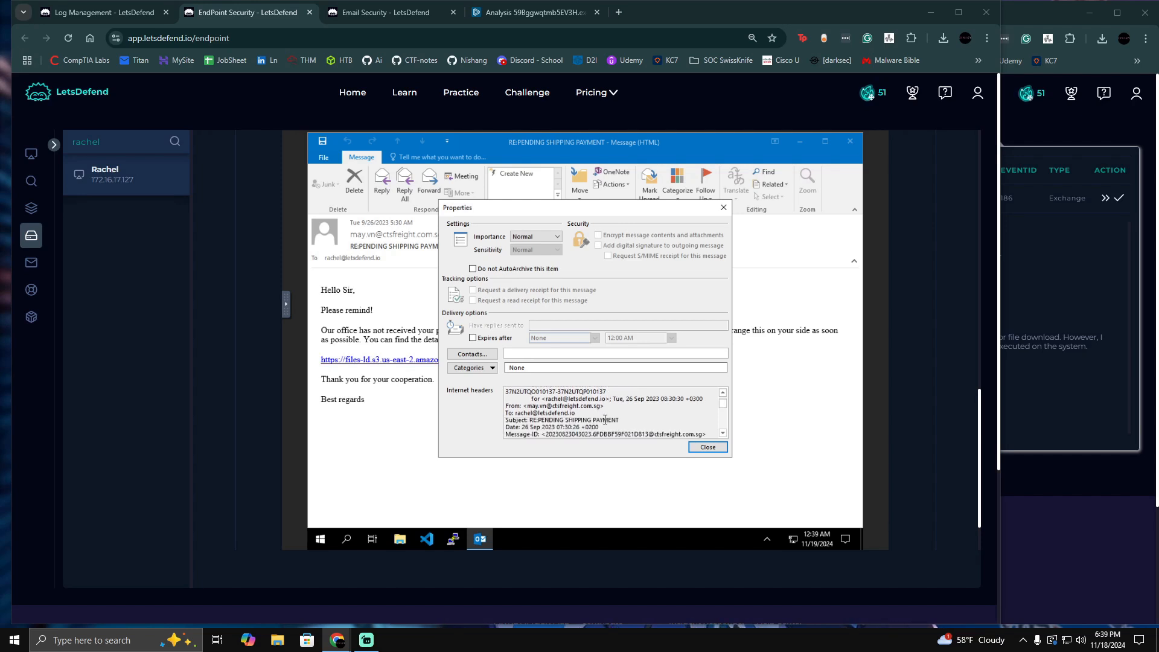
scroll(610, 423, down, 1)
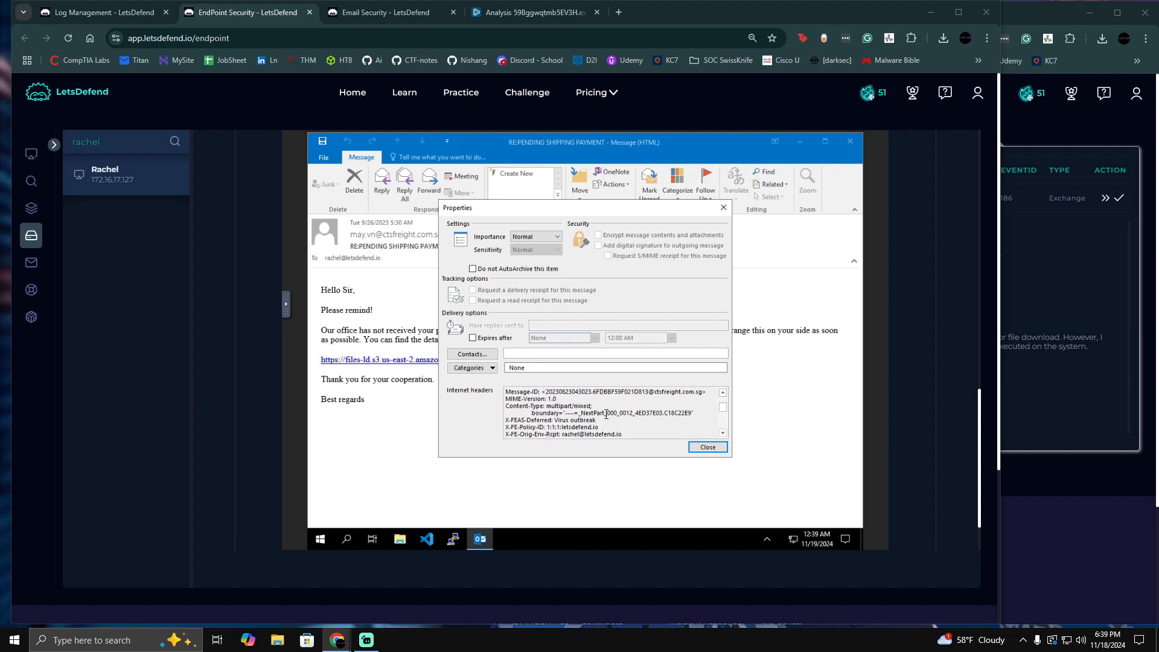
scroll(606, 414, down, 1)
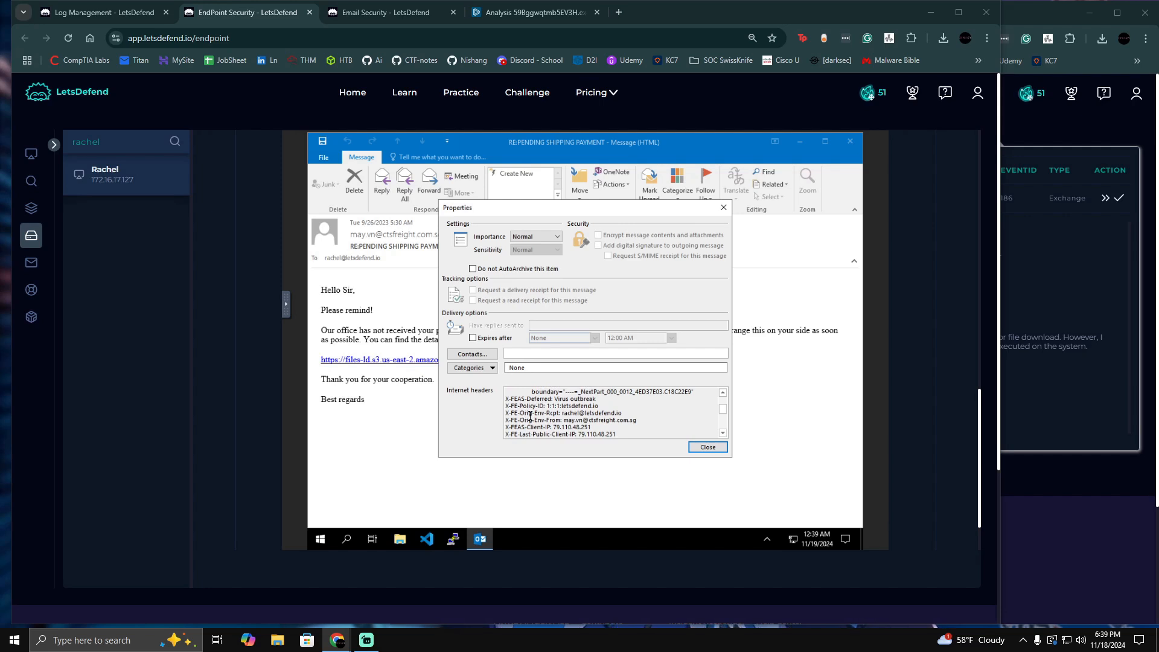
scroll(537, 416, down, 3)
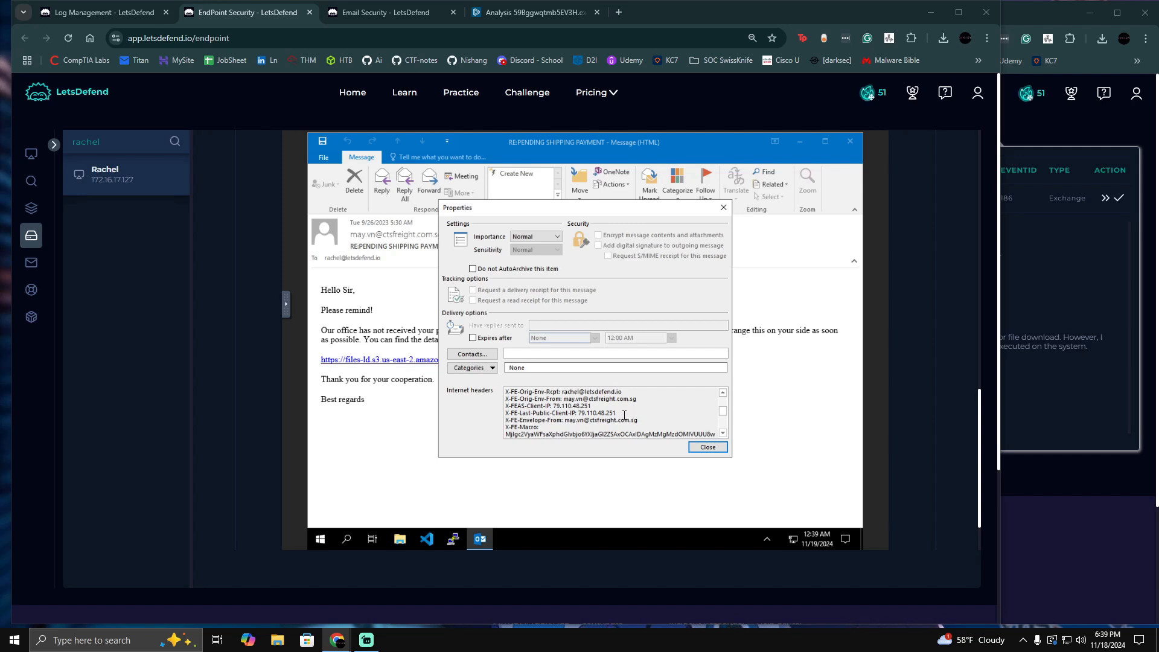
scroll(623, 415, down, 3)
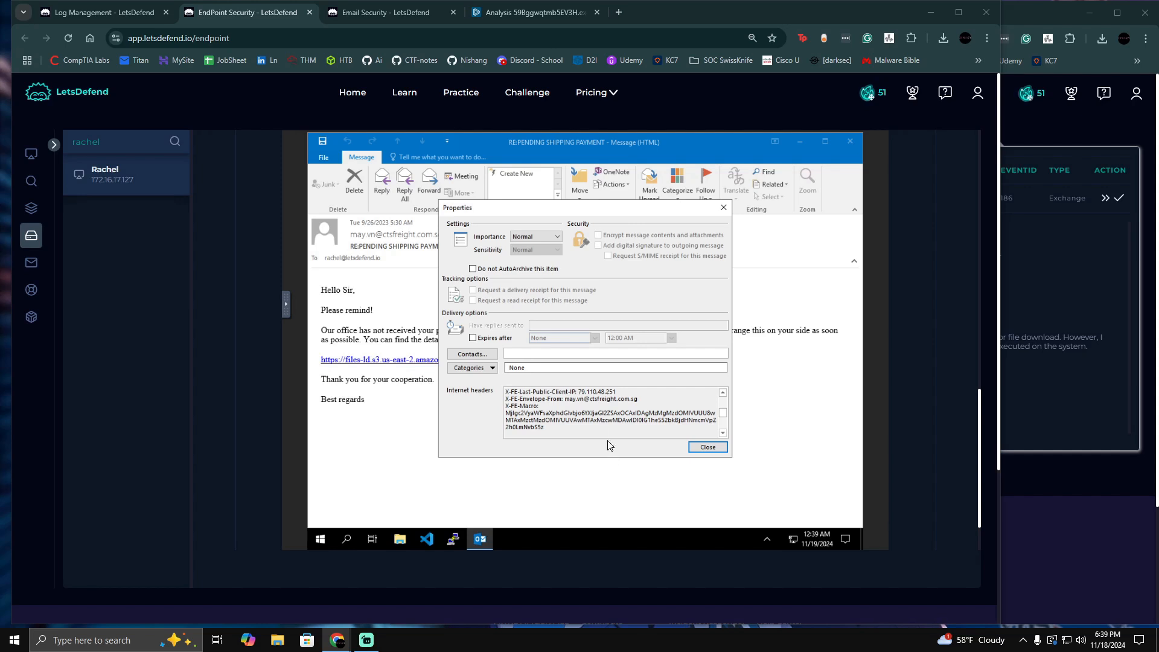
- Review the rest of the message's internet headers through the encoded X-FE-Macro block and back to Return-Path, and close the message
scroll(608, 425, down, 6)
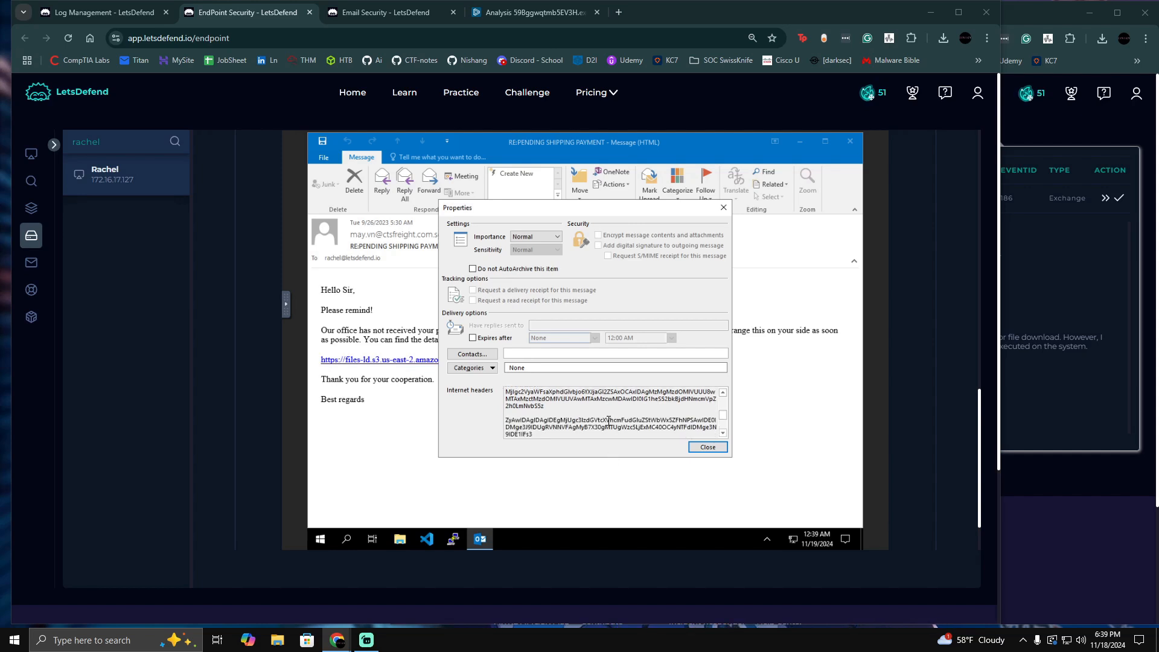
scroll(607, 417, down, 2)
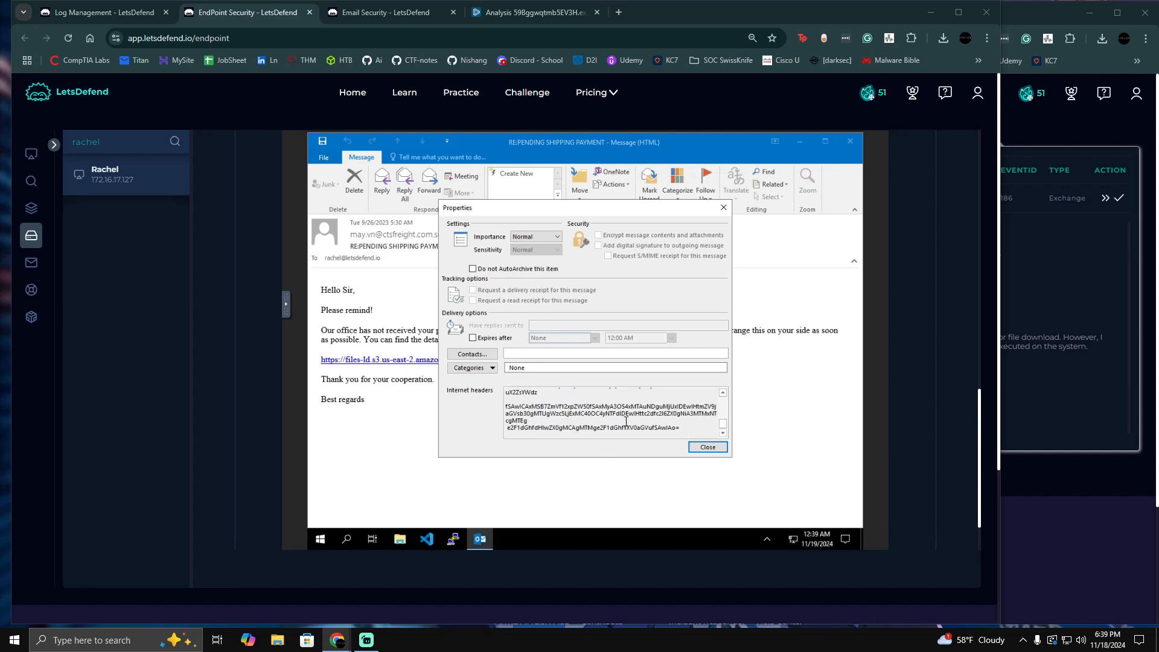
scroll(626, 422, up, 10)
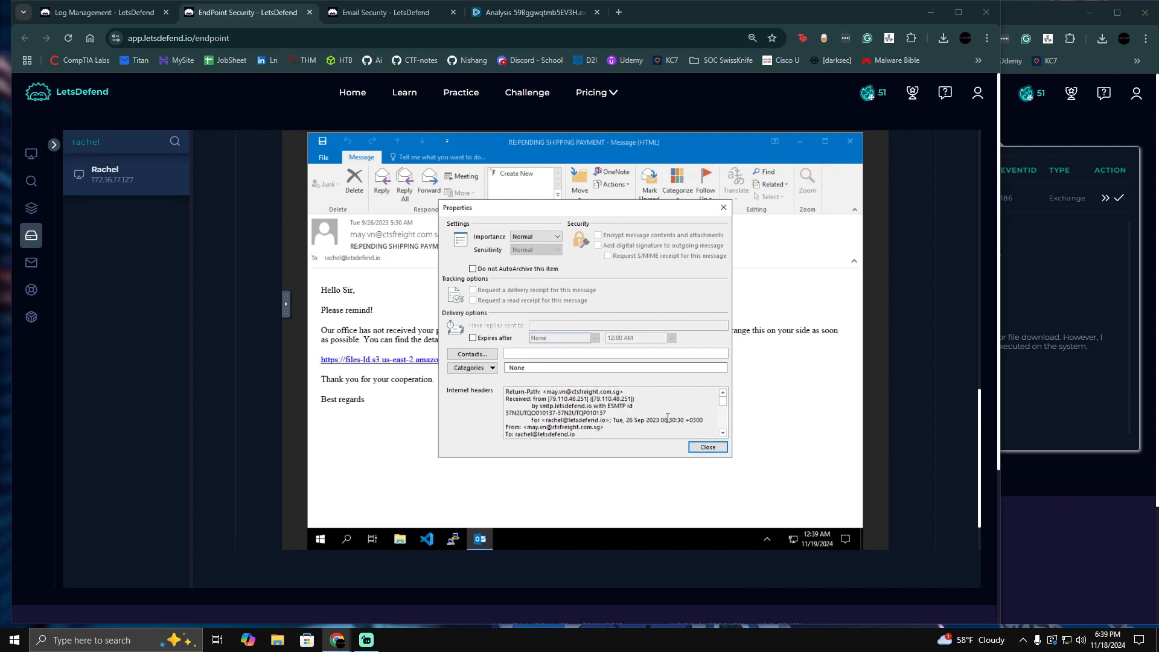
click(709, 448)
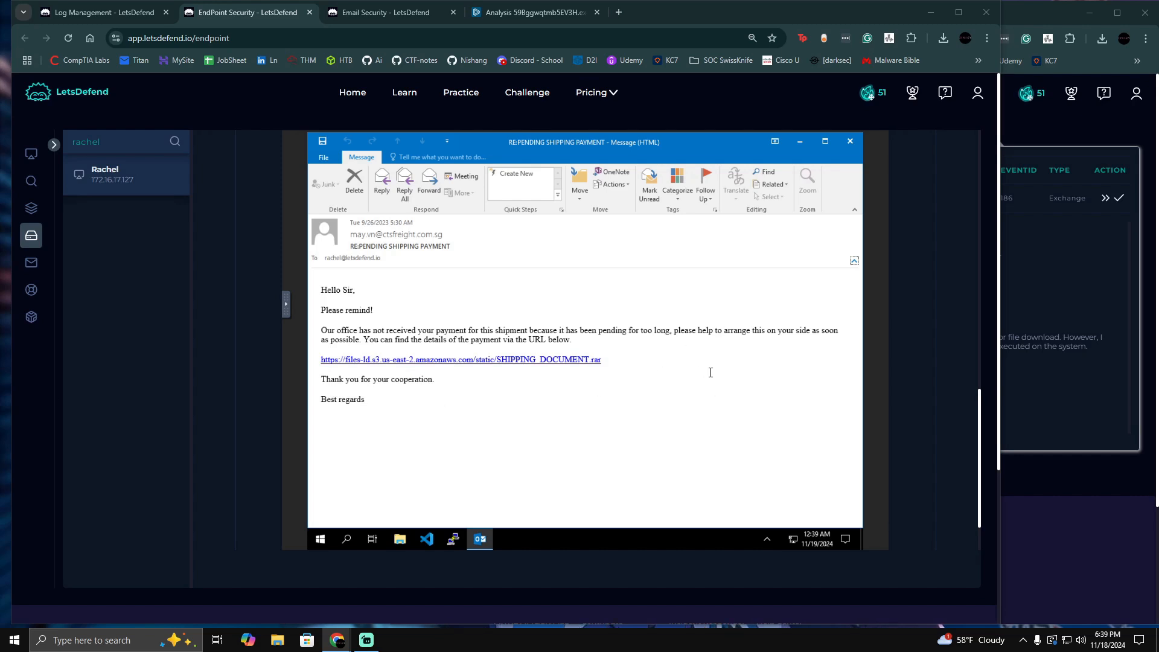
click(691, 341)
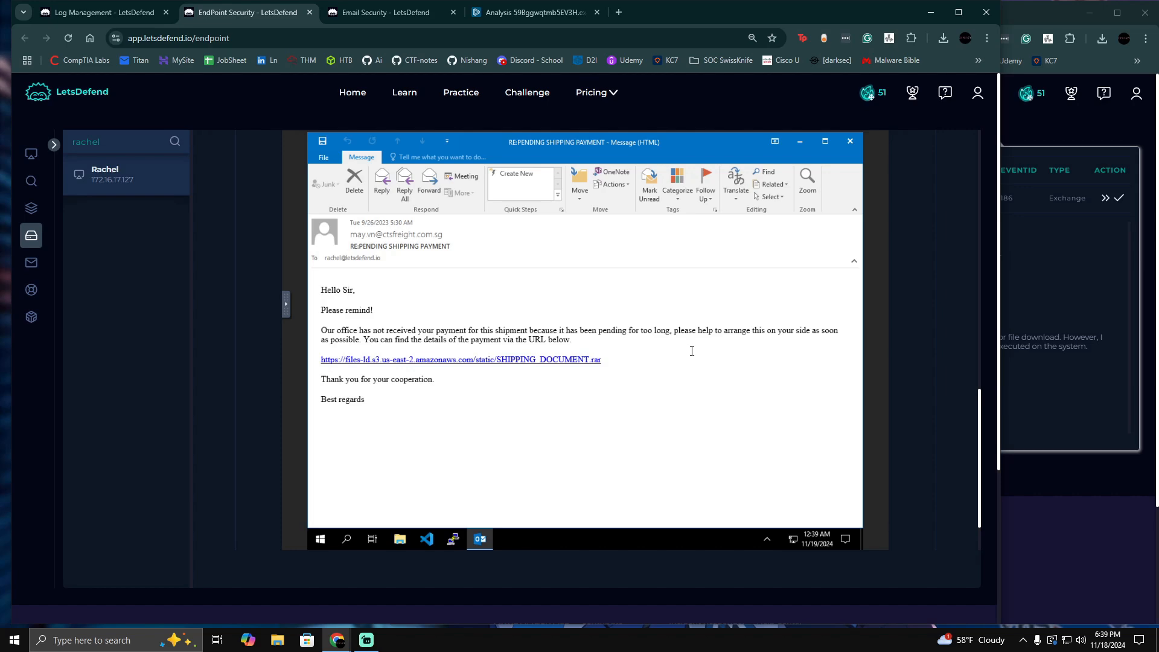
drag(689, 143, 771, 186)
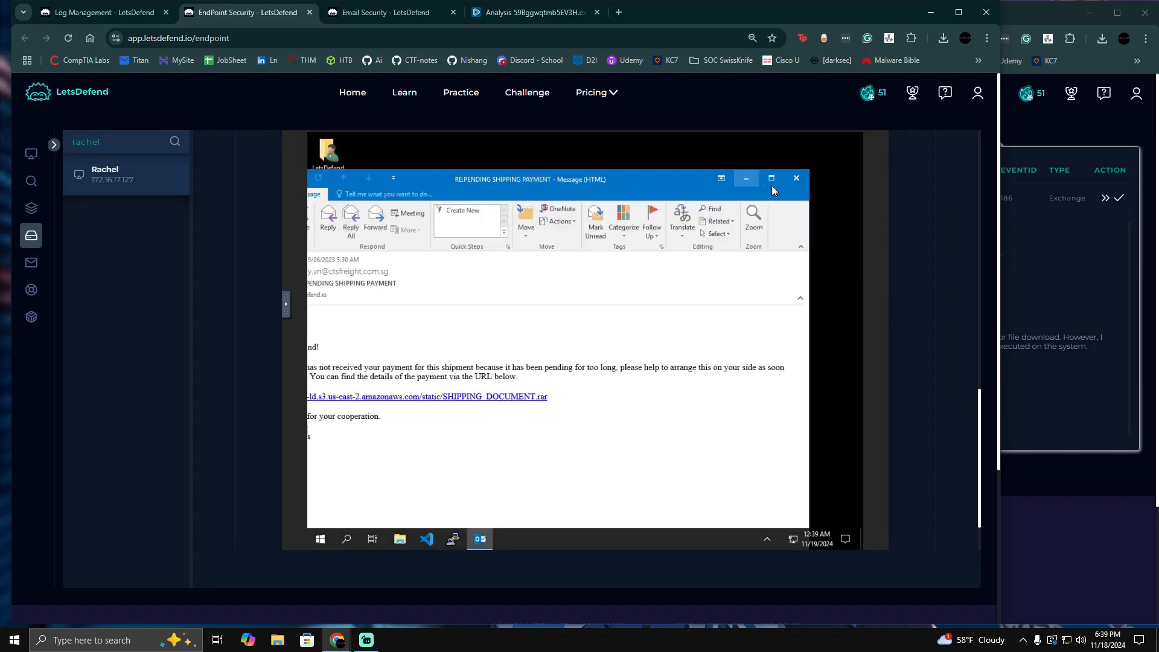
click(797, 180)
- In the event 186 playbook, answer Yes to whether the email was spoofed and advance past Contain the Device to Add Artifacts
click(1022, 12)
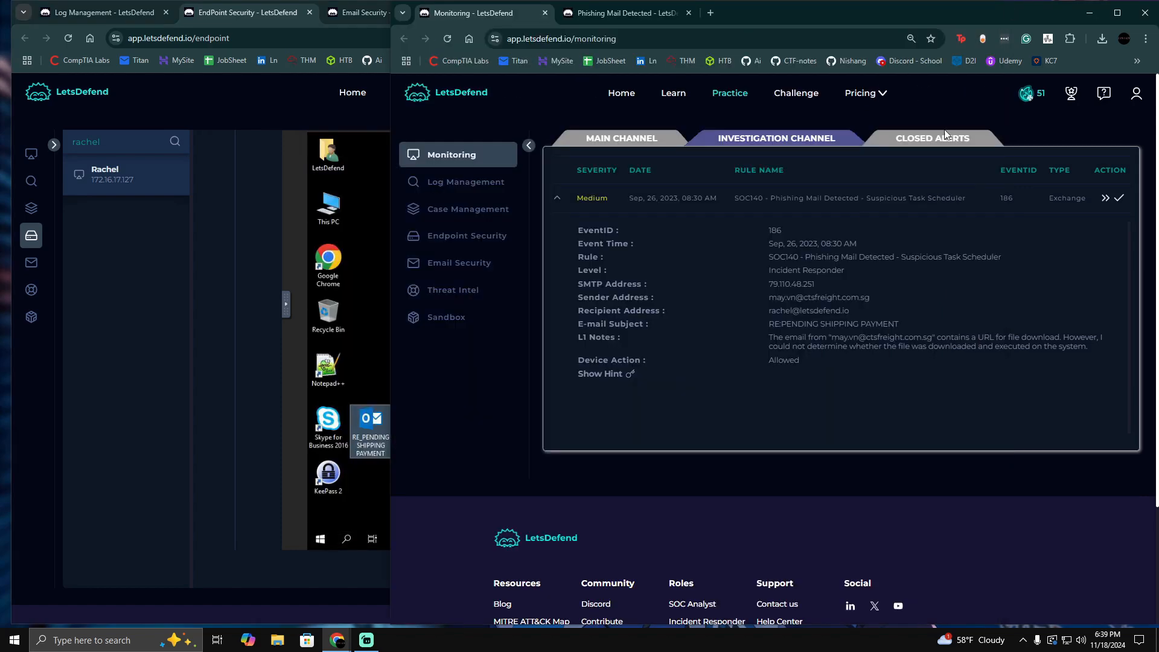
click(628, 13)
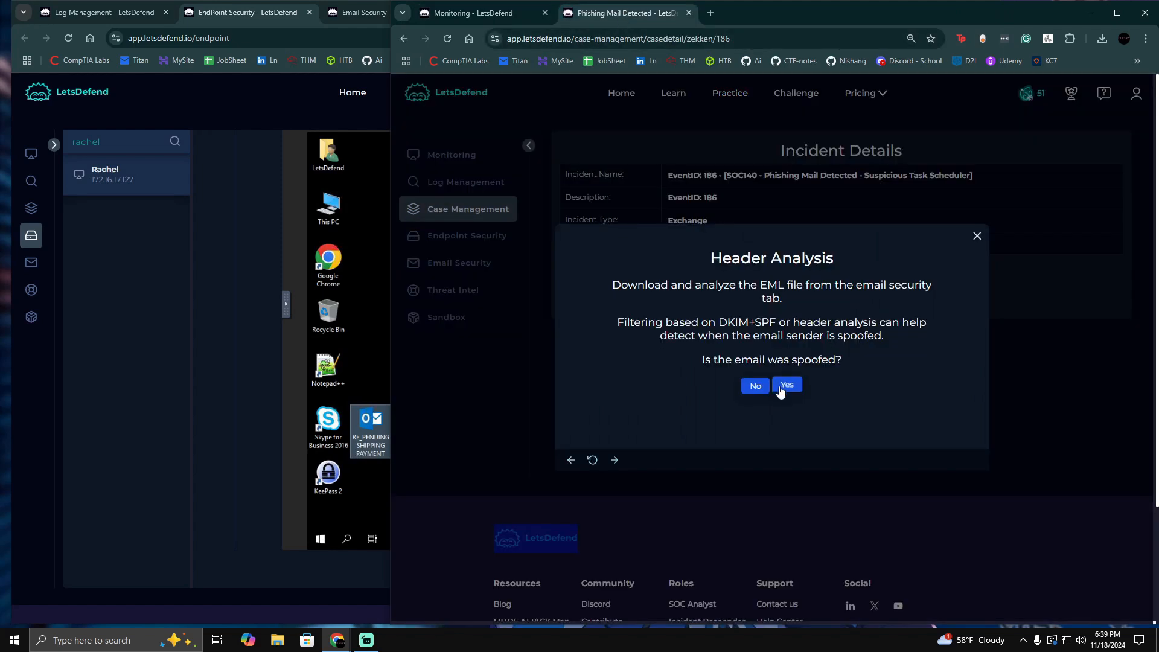
click(787, 387)
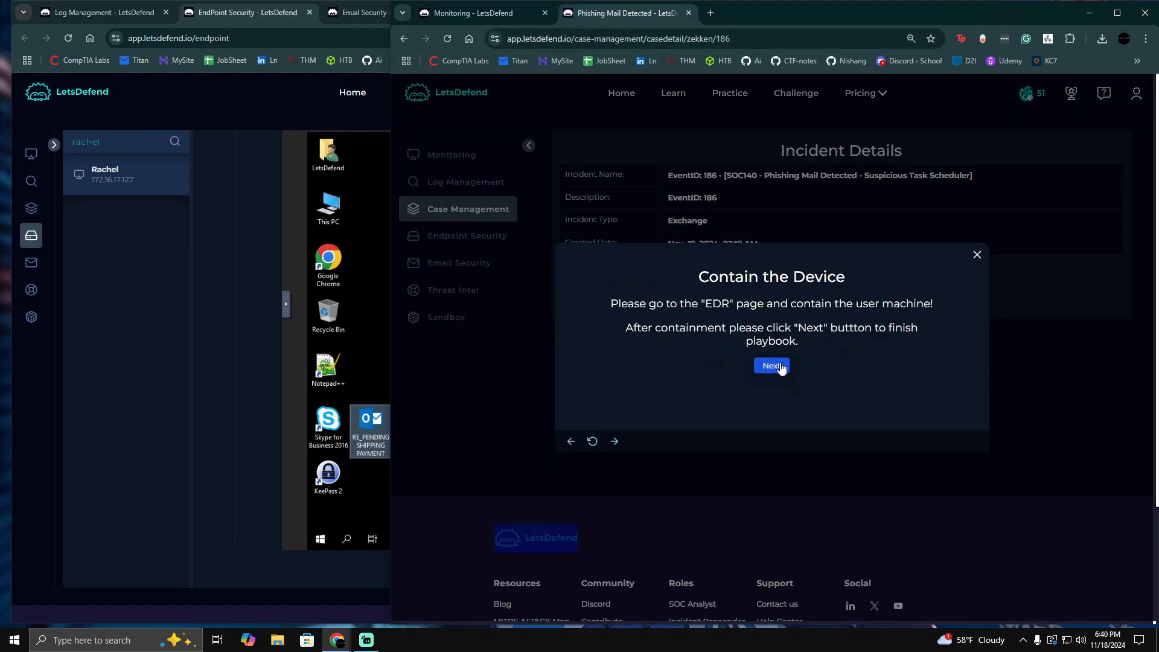
click(778, 366)
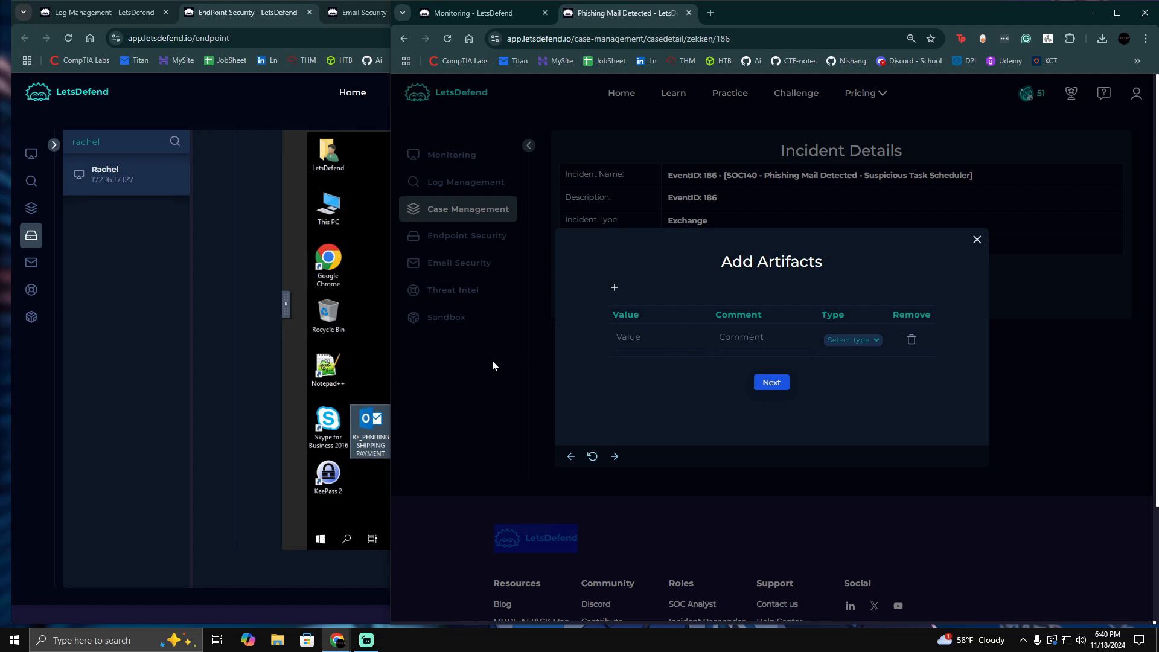
- Return to the lab desktop and open its Downloads folder in File Explorer
click(123, 386)
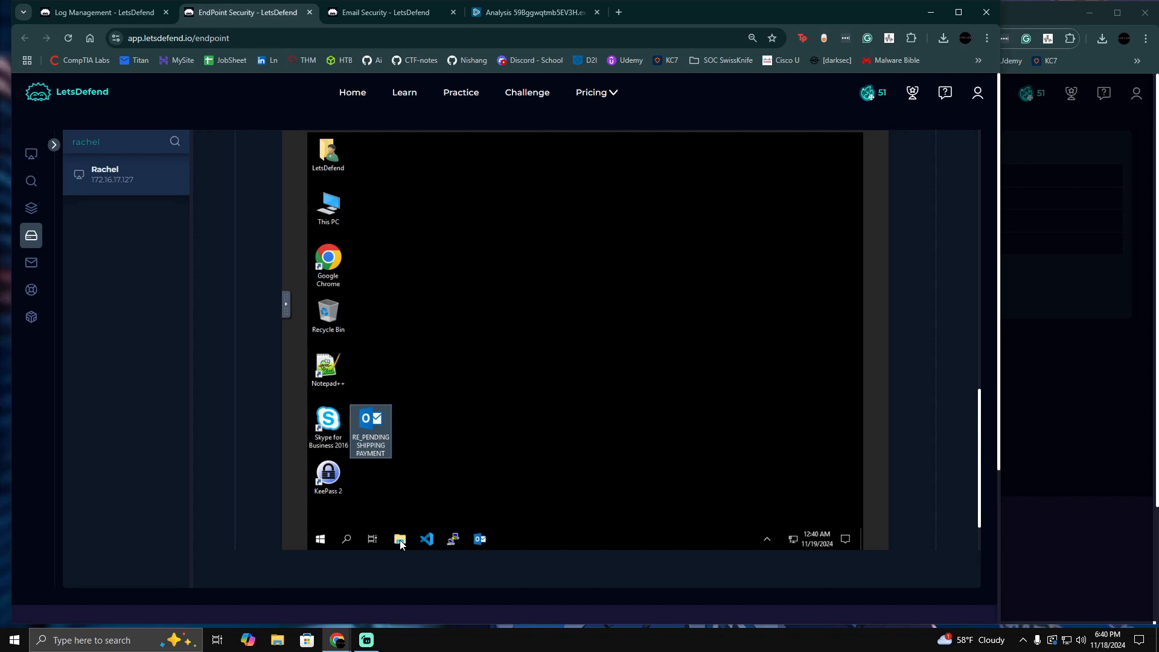
click(438, 512)
click(400, 538)
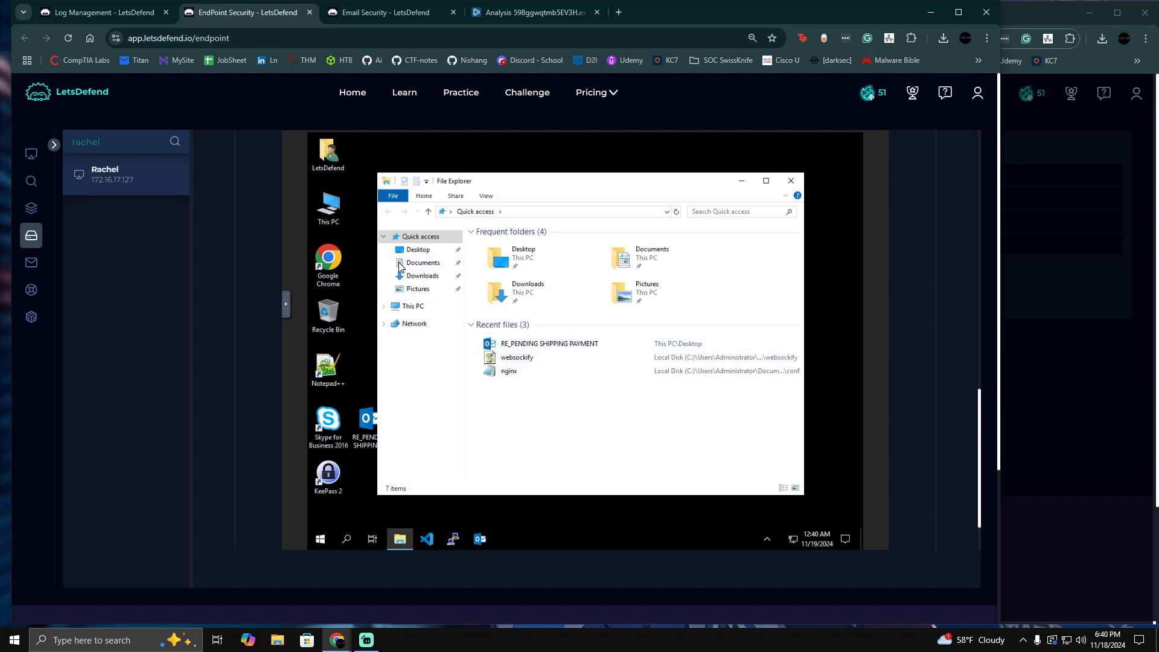
click(422, 275)
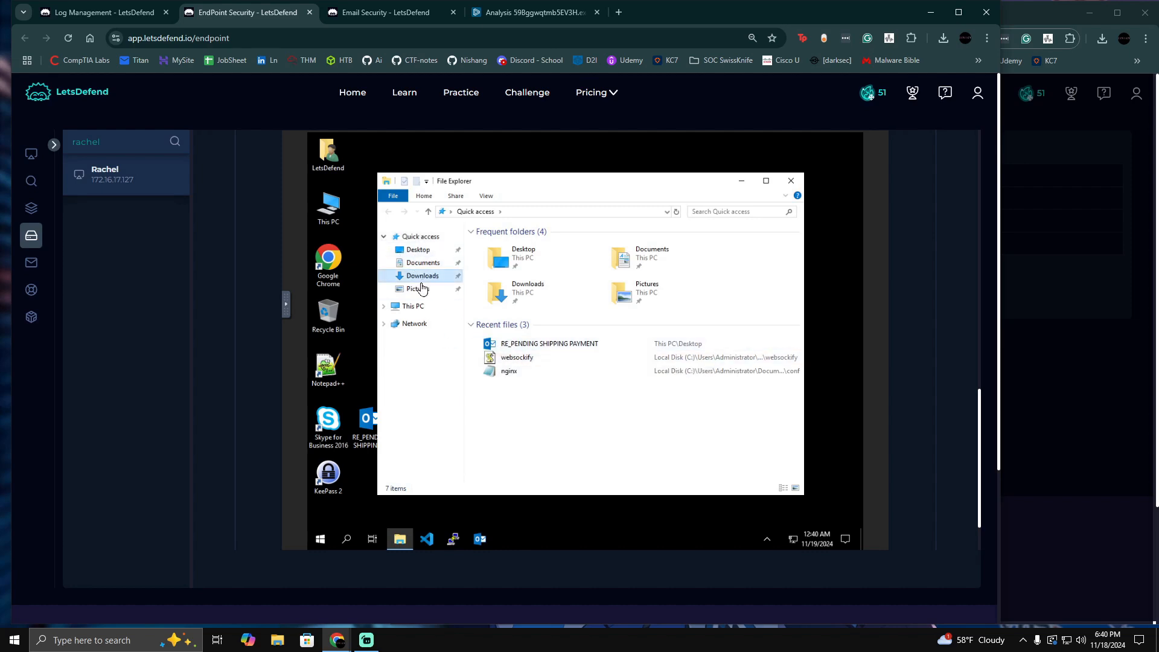
drag(546, 323, 510, 241)
click(542, 315)
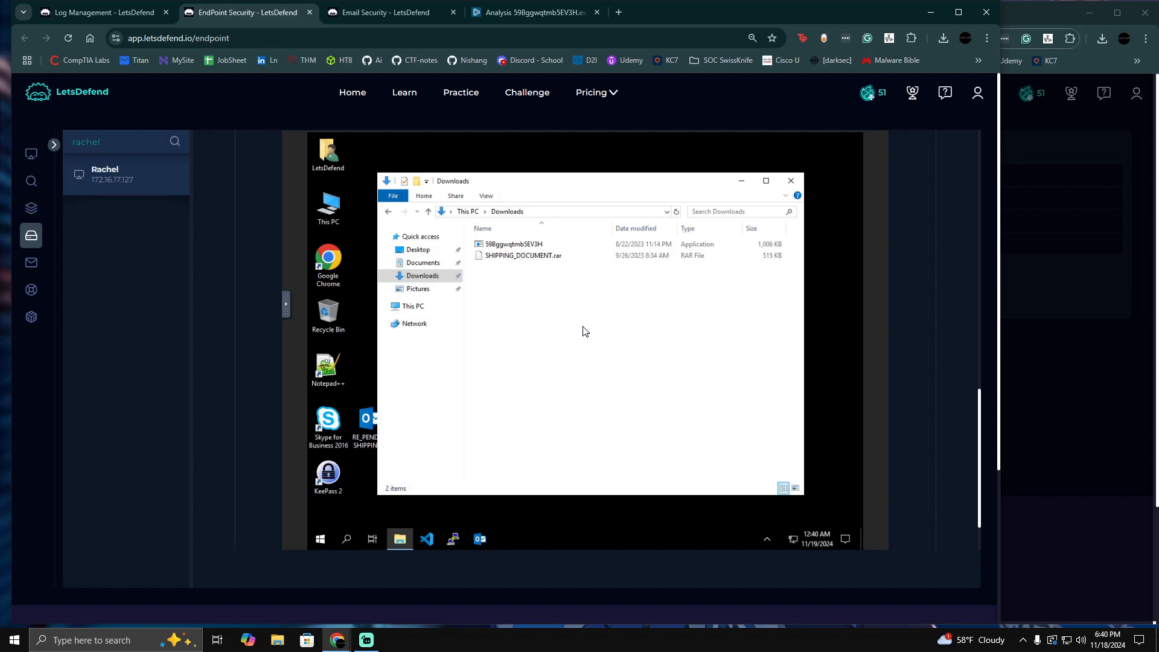
- Delete the 598ggwqtmb5EV3H application and SHIPPING_DOCUMENT.rar from the Downloads folder
click(523, 244)
right_click(523, 244)
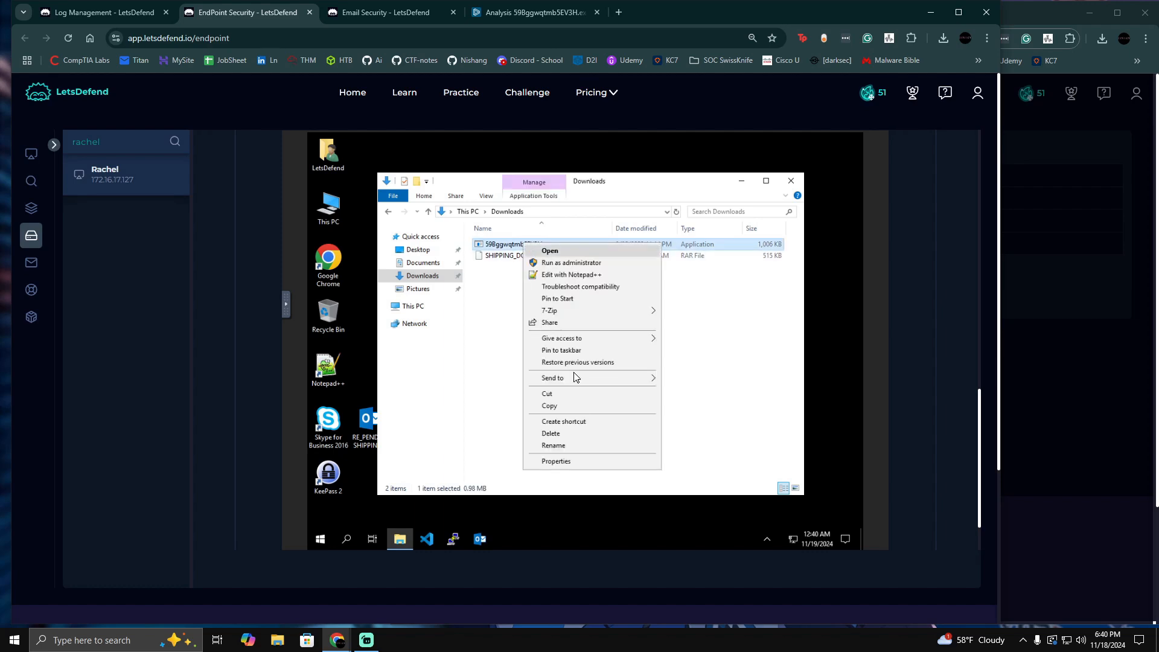
click(569, 437)
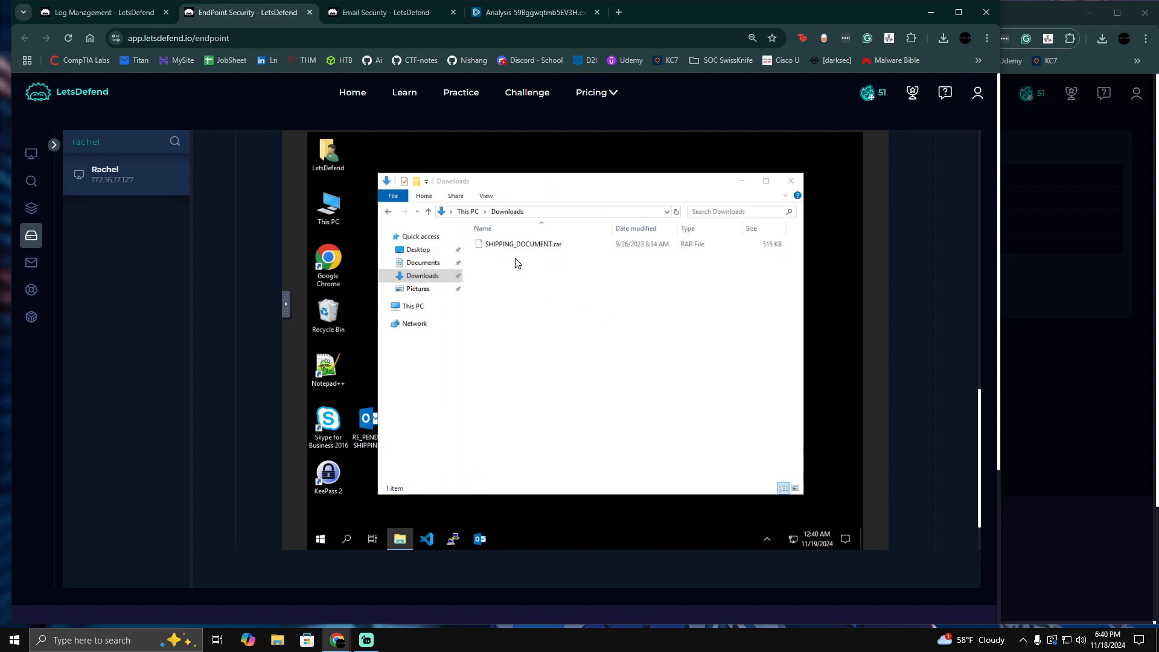
right_click(504, 244)
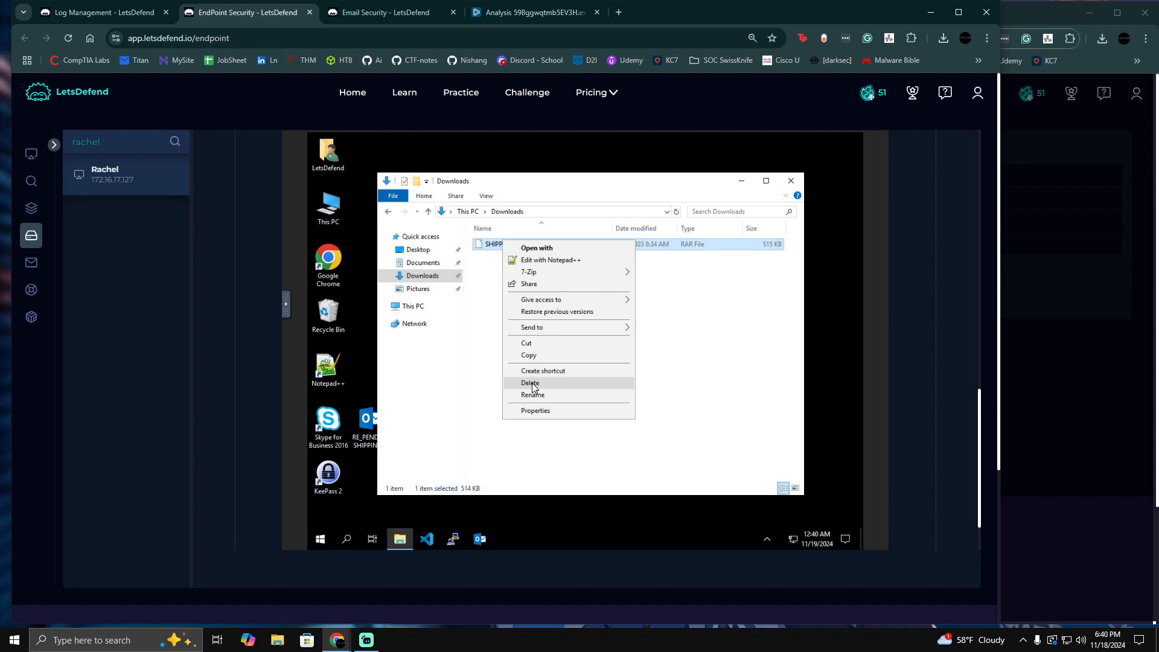
click(531, 384)
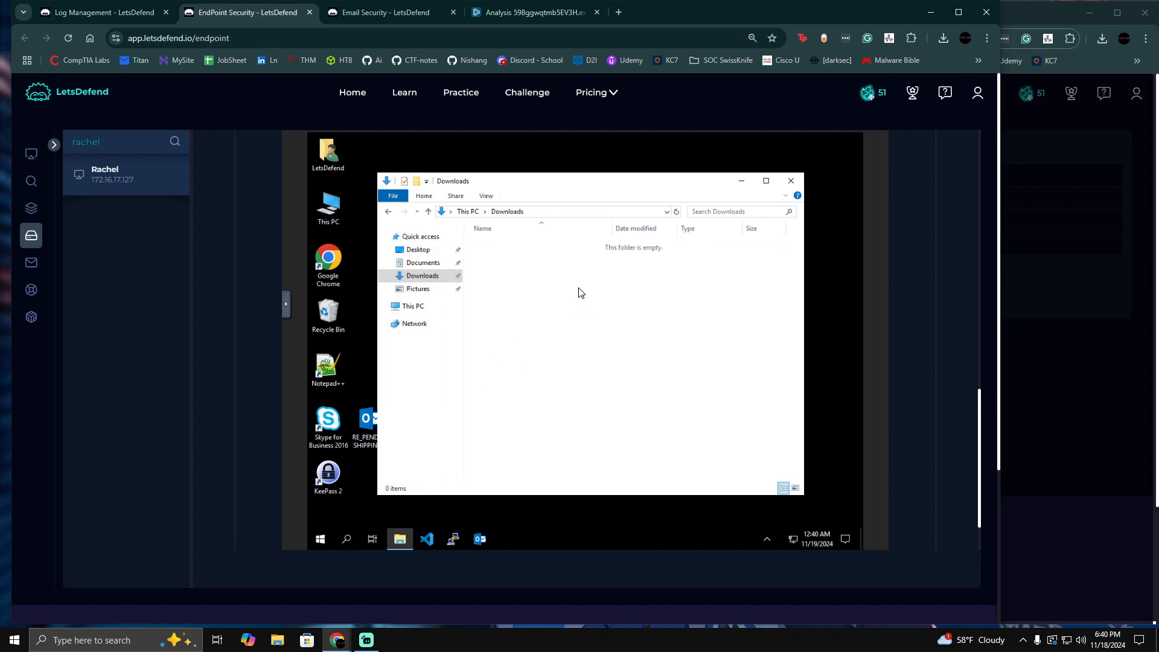
- Delete the RE_PENDING SHIPPING PAYMENT message from the lab desktop and close the Downloads window
right_click(364, 418)
click(400, 382)
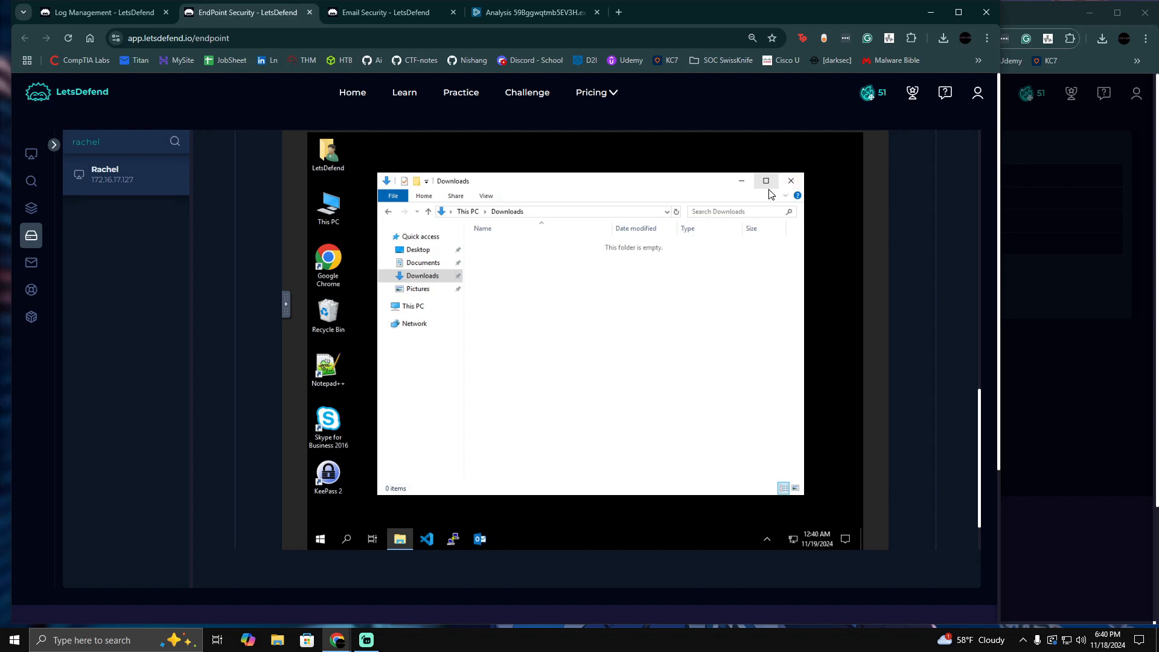
click(790, 181)
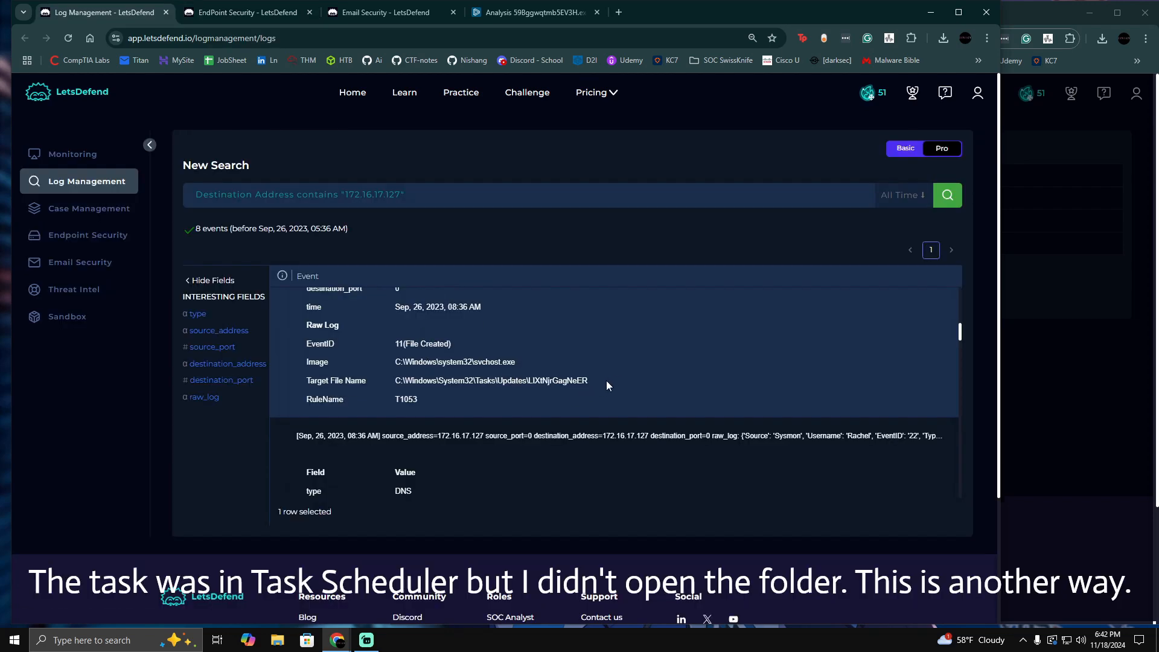
- Examine the command line of the schtasks.exe process in the ANY.RUN analysis, and return to the lab desktop
click(530, 14)
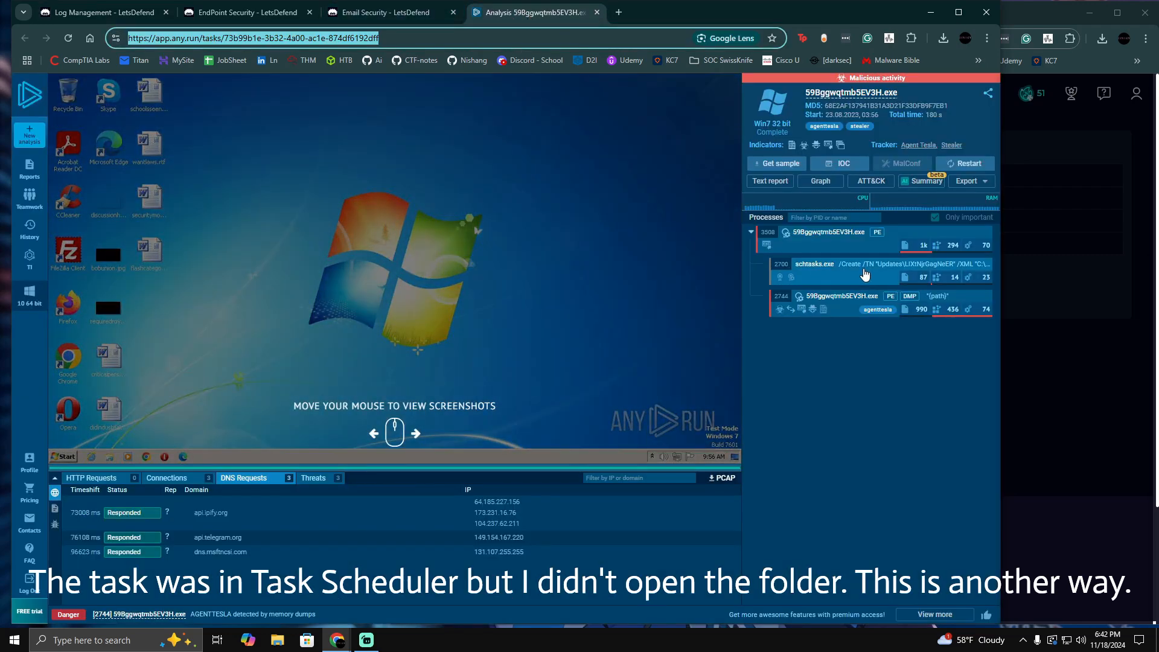
click(865, 275)
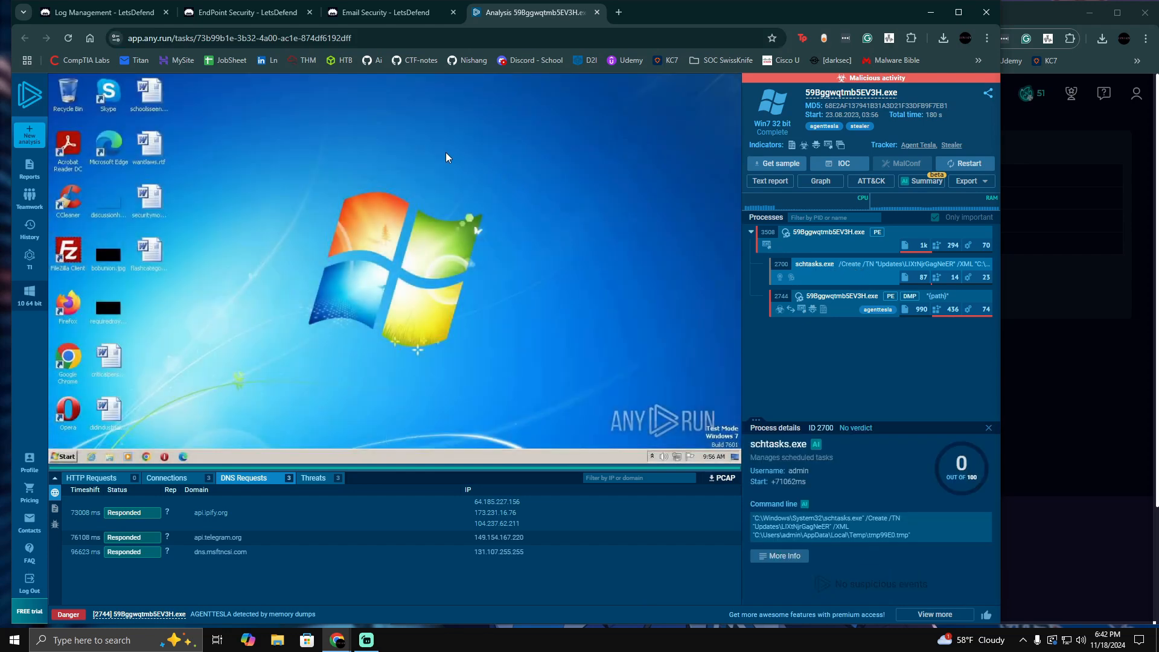
key(ctrl+2)
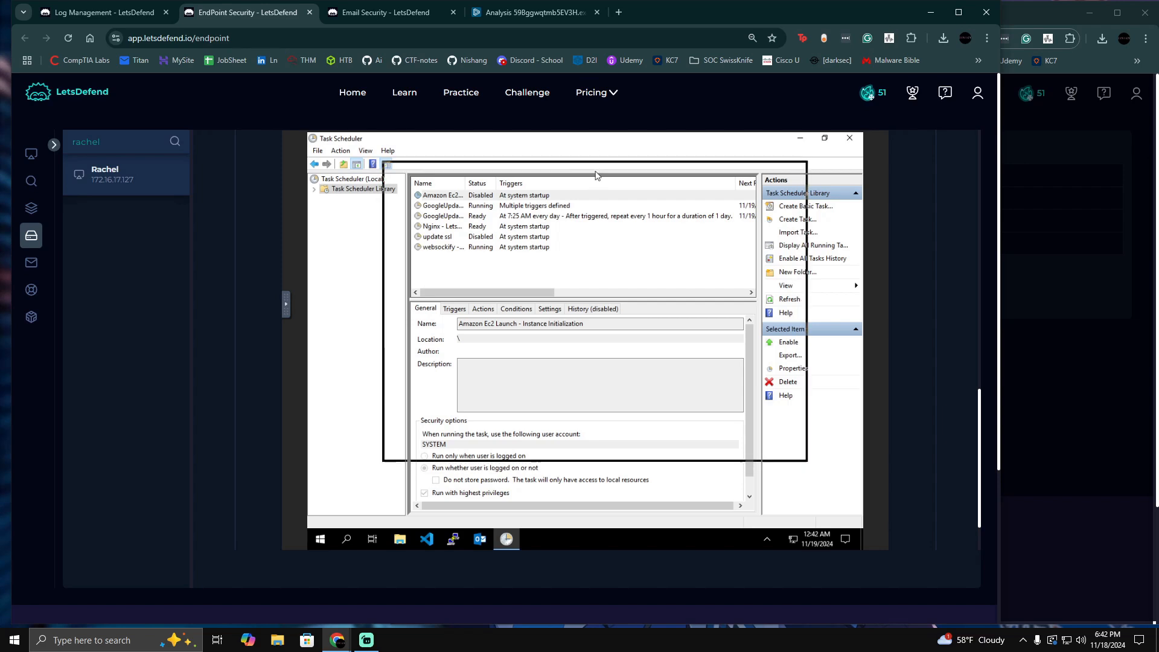
- Open the Windows folder on Local Disk (C:) in the lab's File Explorer
click(403, 536)
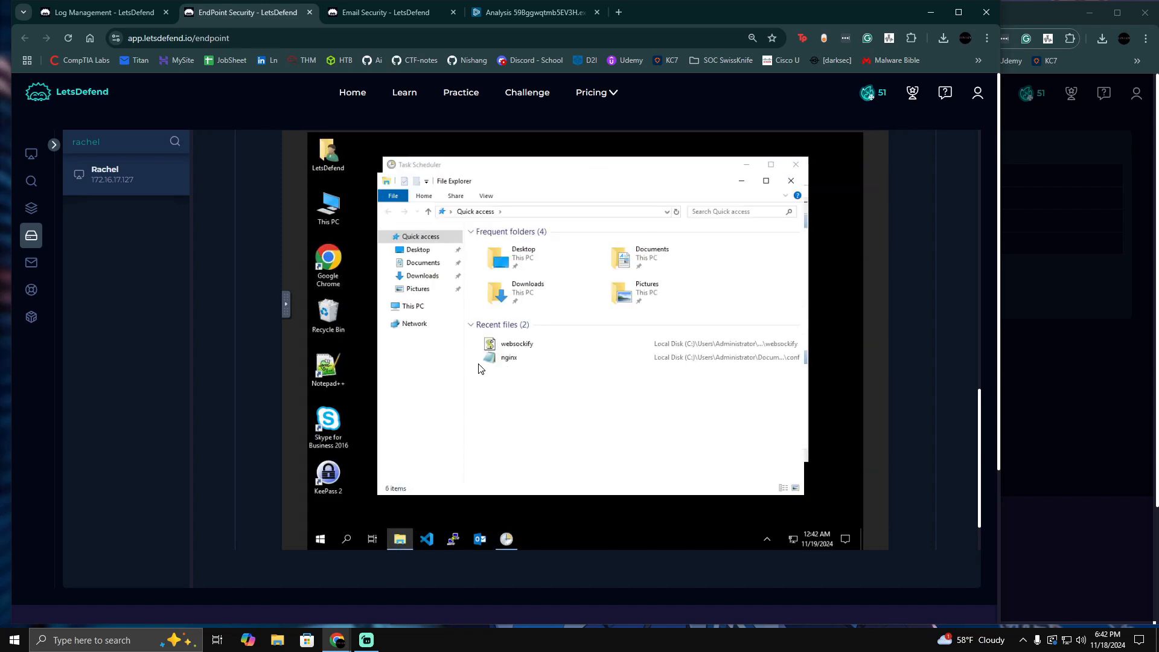
click(414, 305)
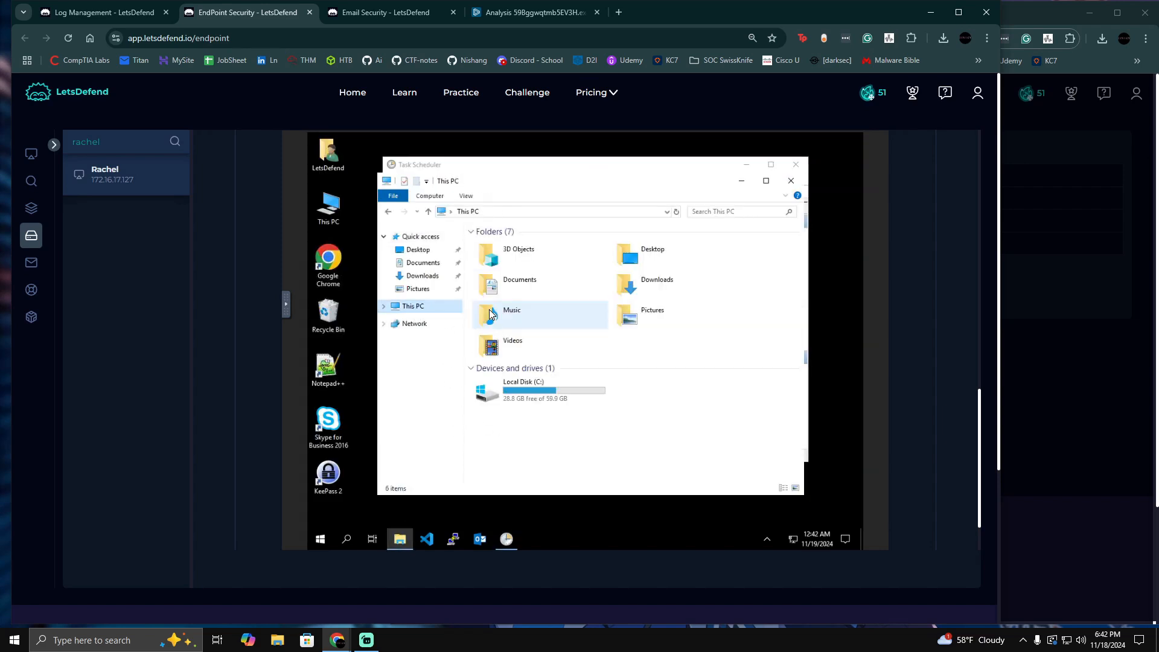
click(541, 389)
double_click(578, 385)
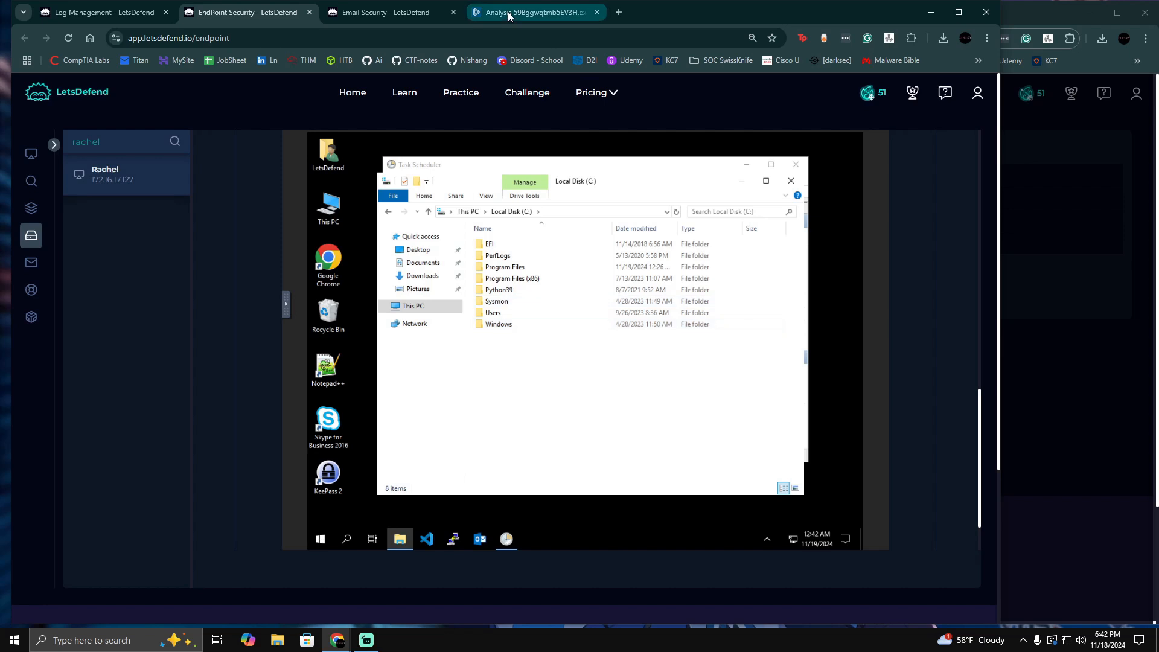
double_click(508, 325)
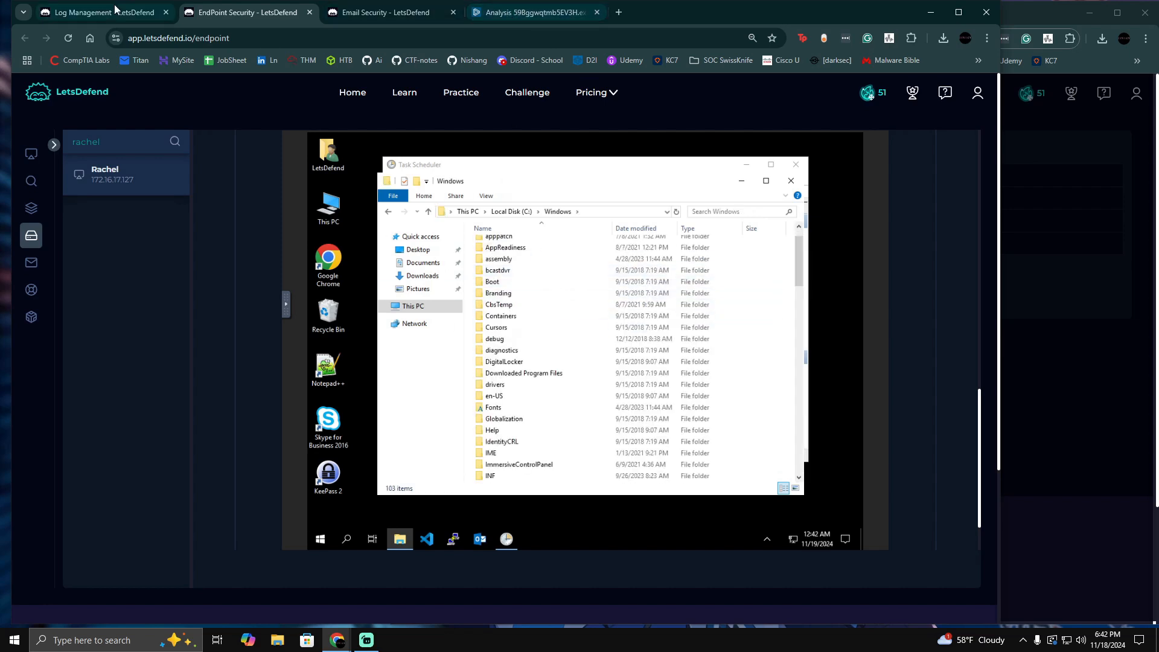
- Check the target file path in the file-created event in Log Management, and open the System32 folder on the lab machine
click(86, 21)
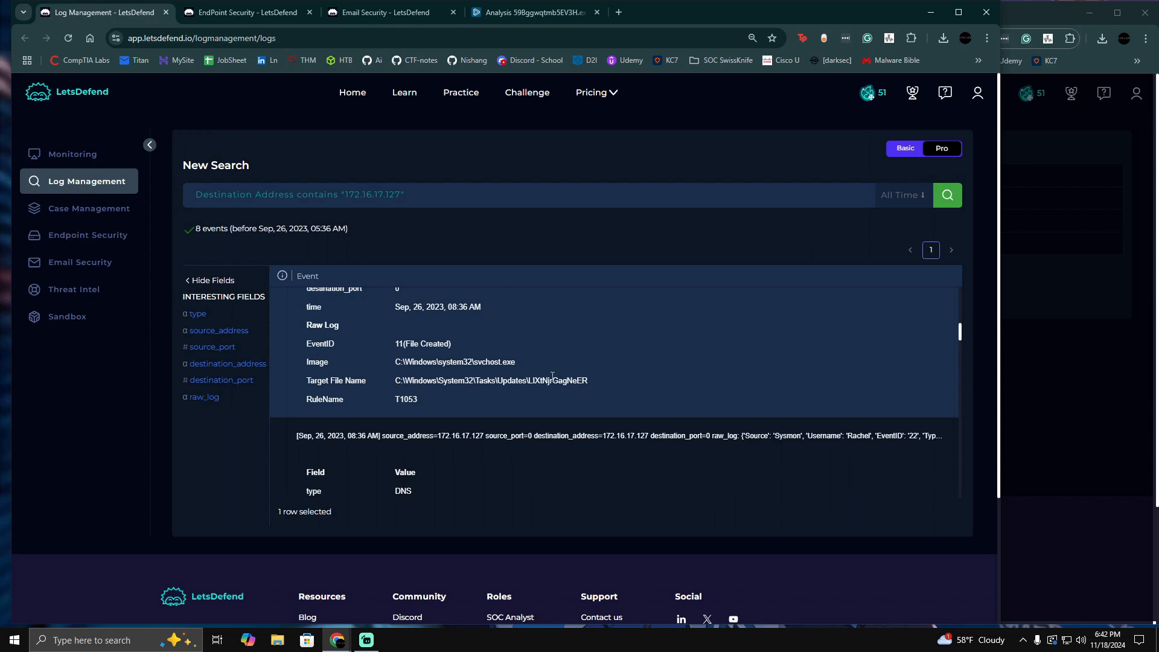
click(256, 15)
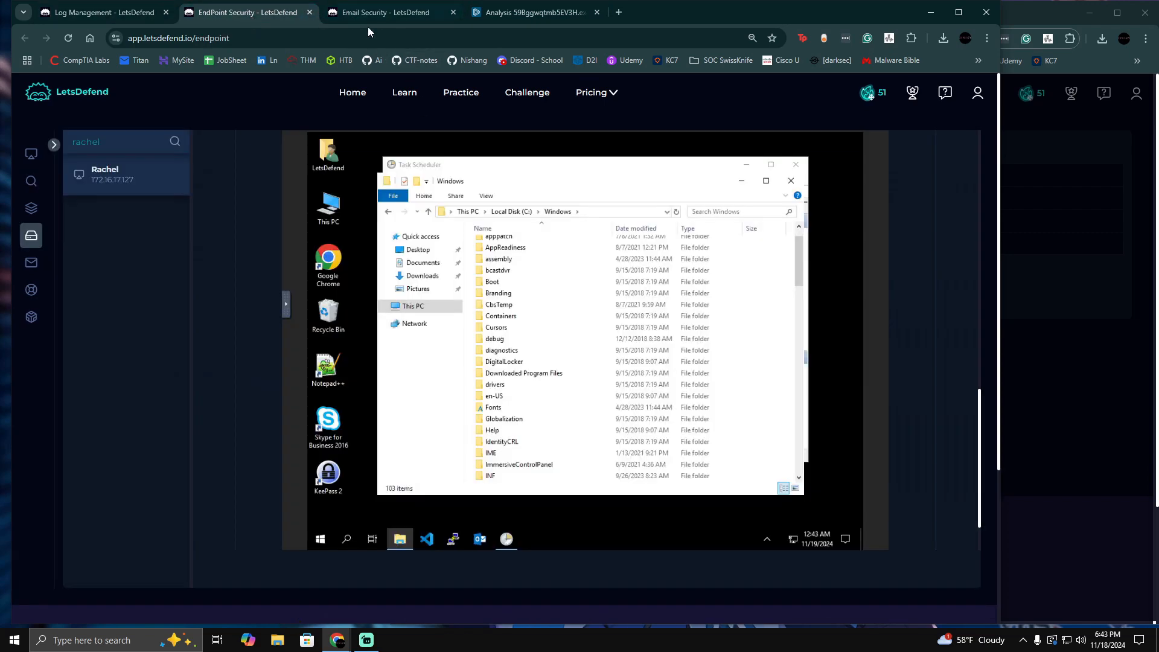
scroll(556, 390, down, 2)
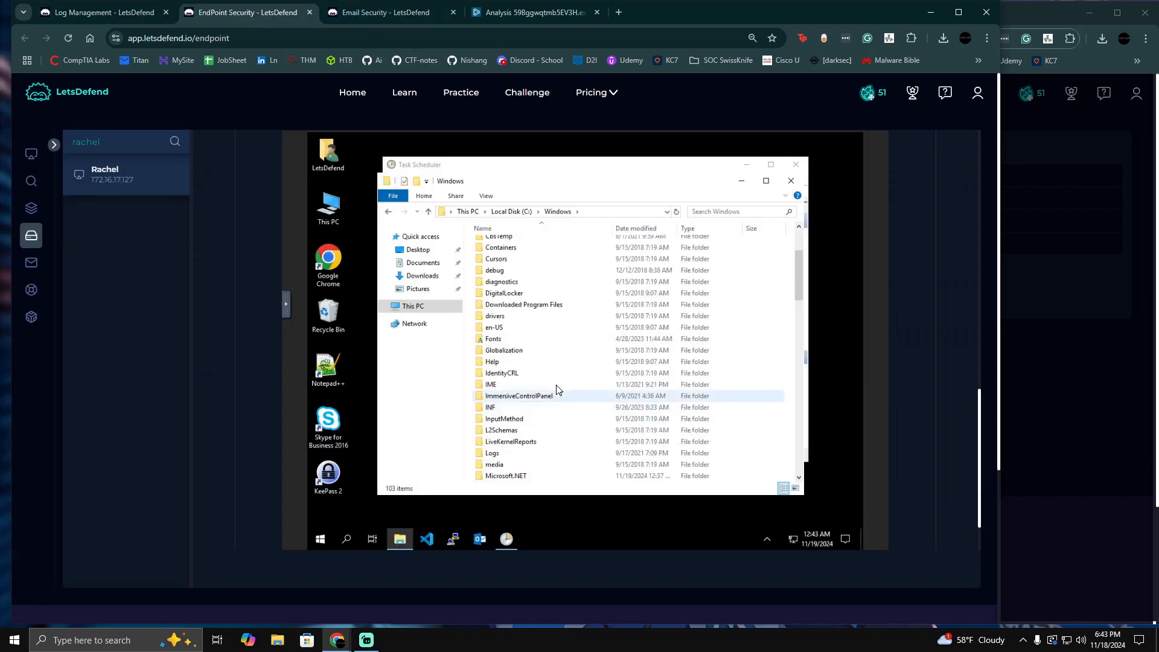
scroll(552, 387, down, 11)
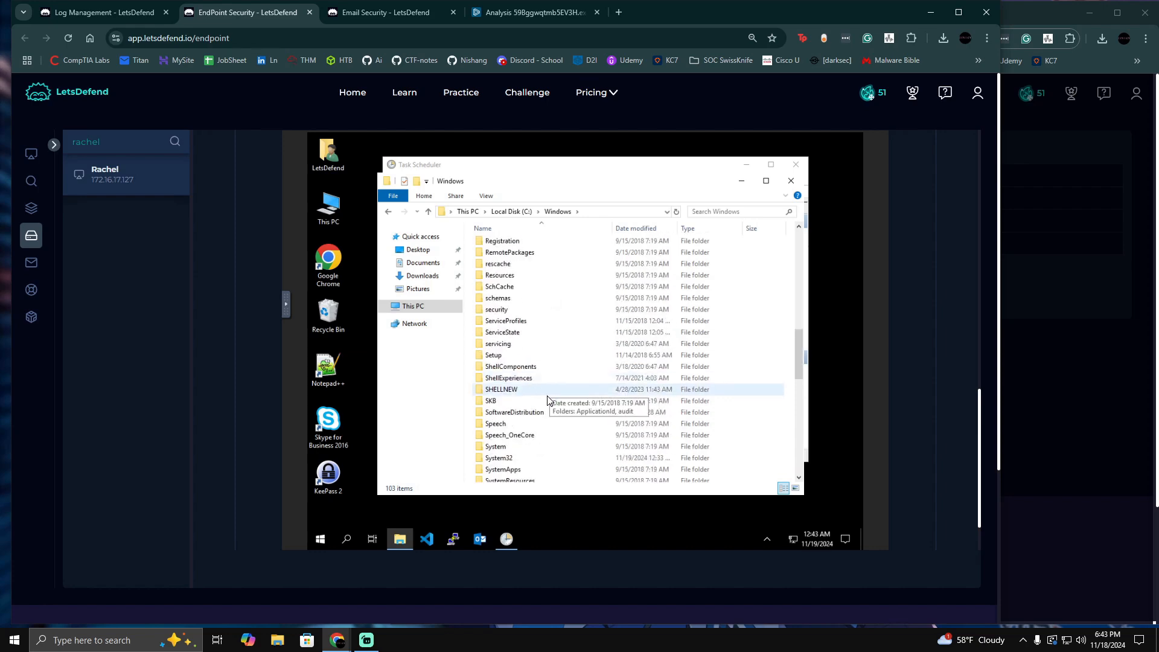
scroll(548, 400, down, 1)
double_click(515, 435)
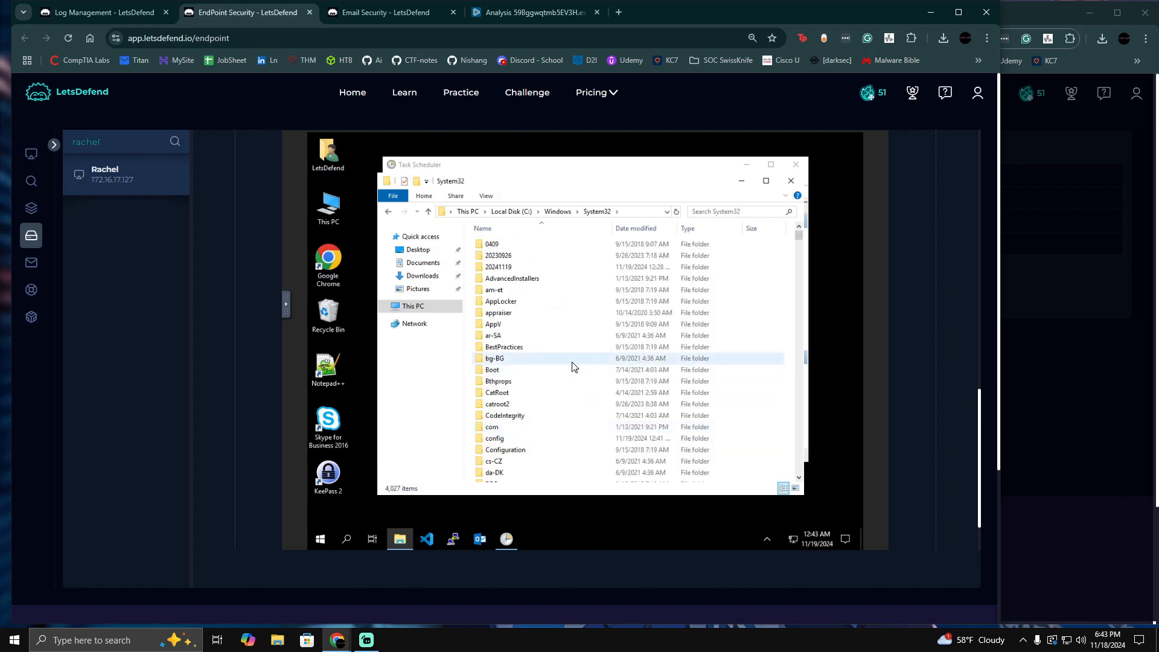
- Open the Tasks folder inside System32, granting permanent access to it, and go into its Updates folder
scroll(572, 366, down, 20)
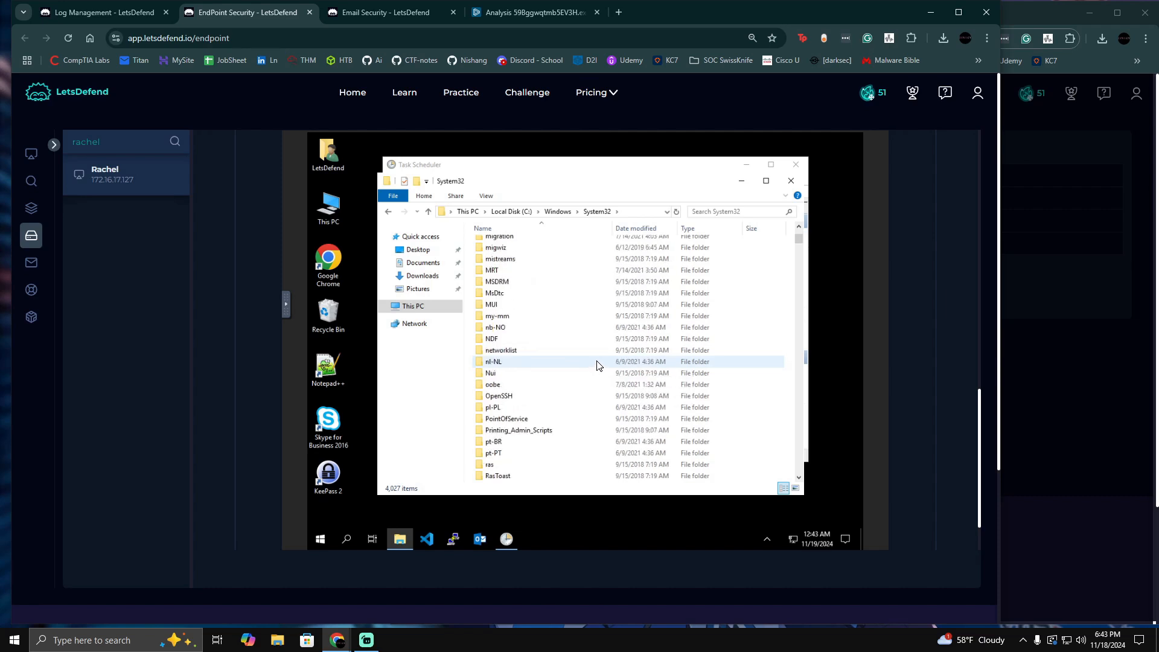
scroll(596, 366, down, 13)
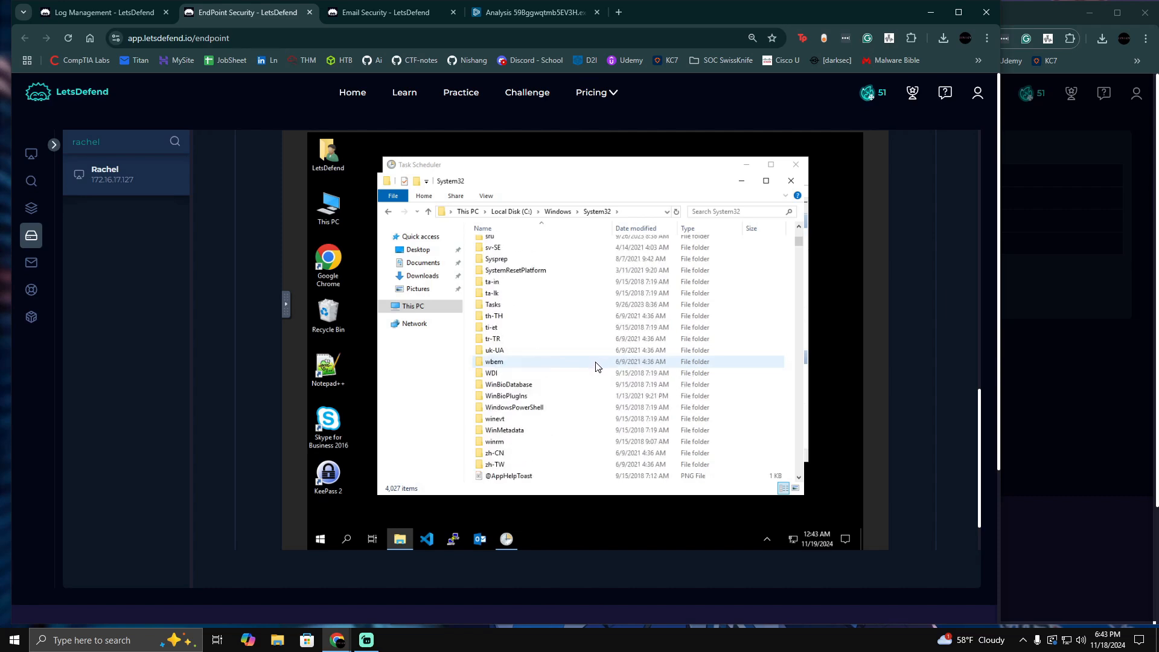
double_click(569, 305)
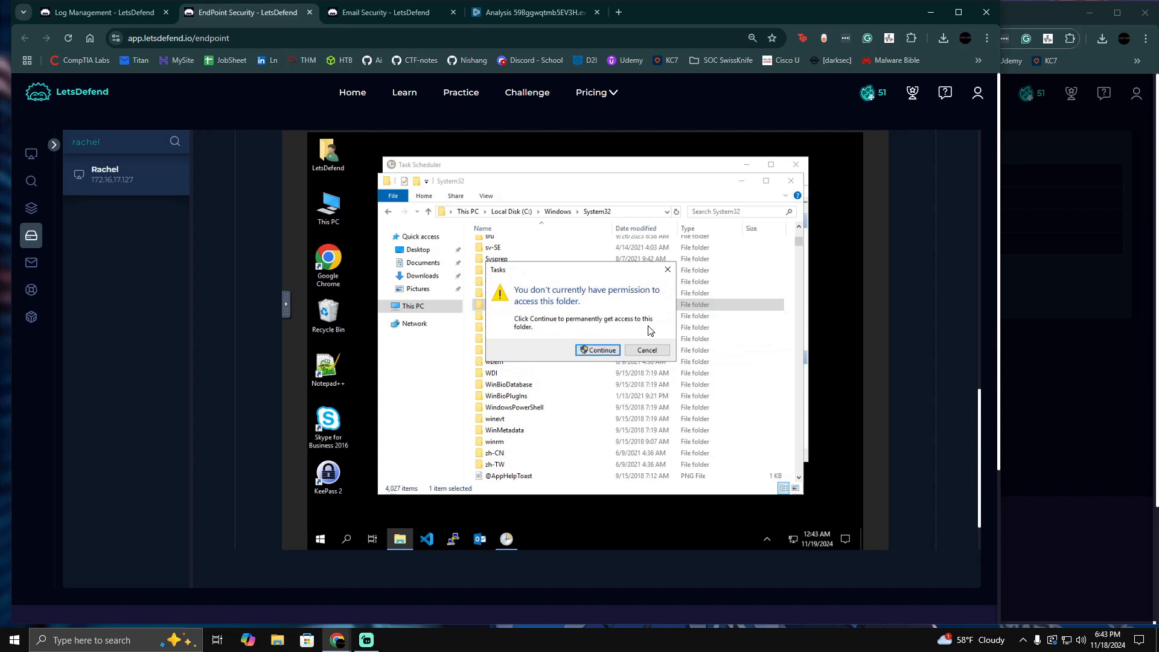
click(599, 351)
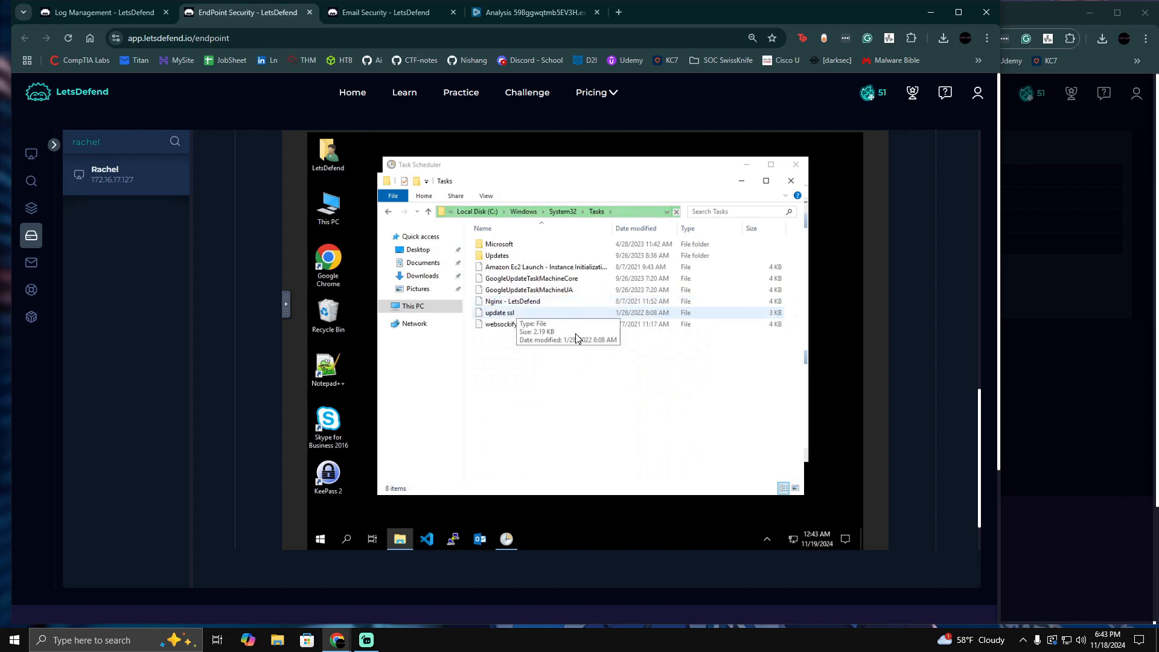
double_click(498, 256)
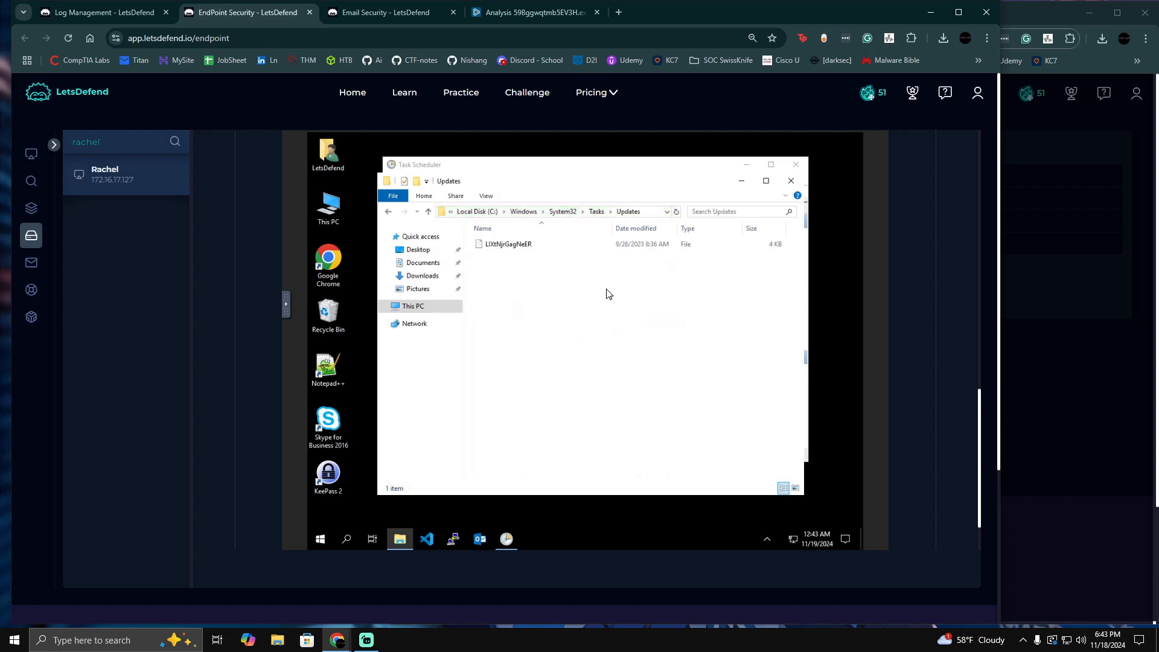
- Open the LIXtNjrGagNeER task file in Notepad++, examine its Exec command, and shrink the editor window to uncover the folder
right_click(498, 248)
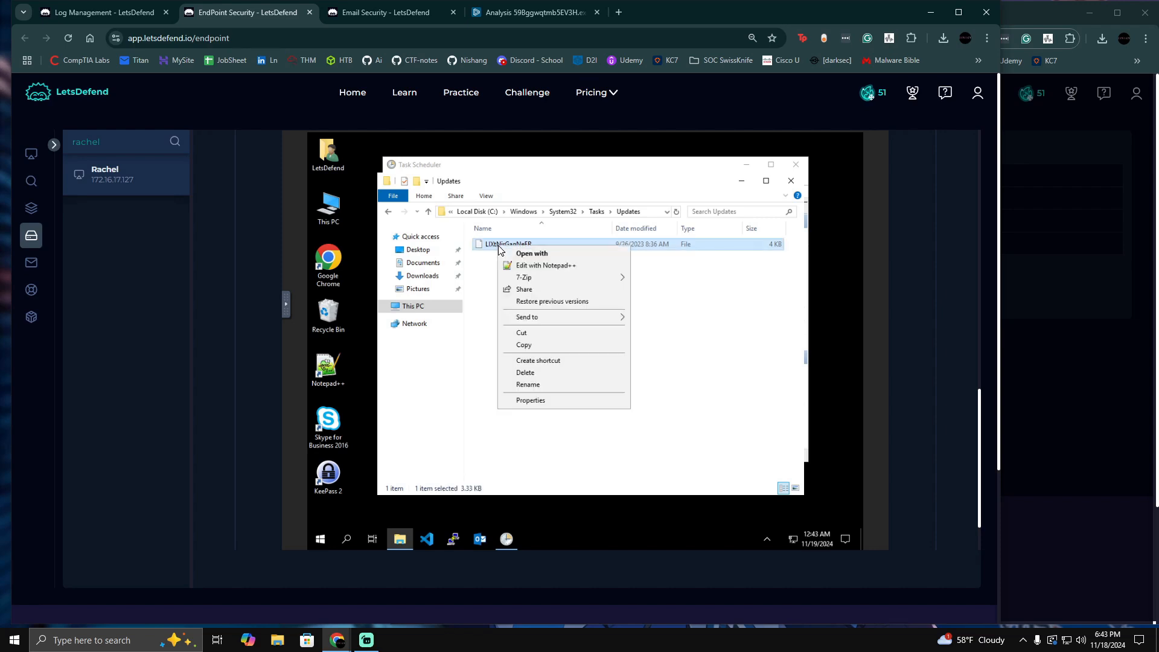
click(556, 264)
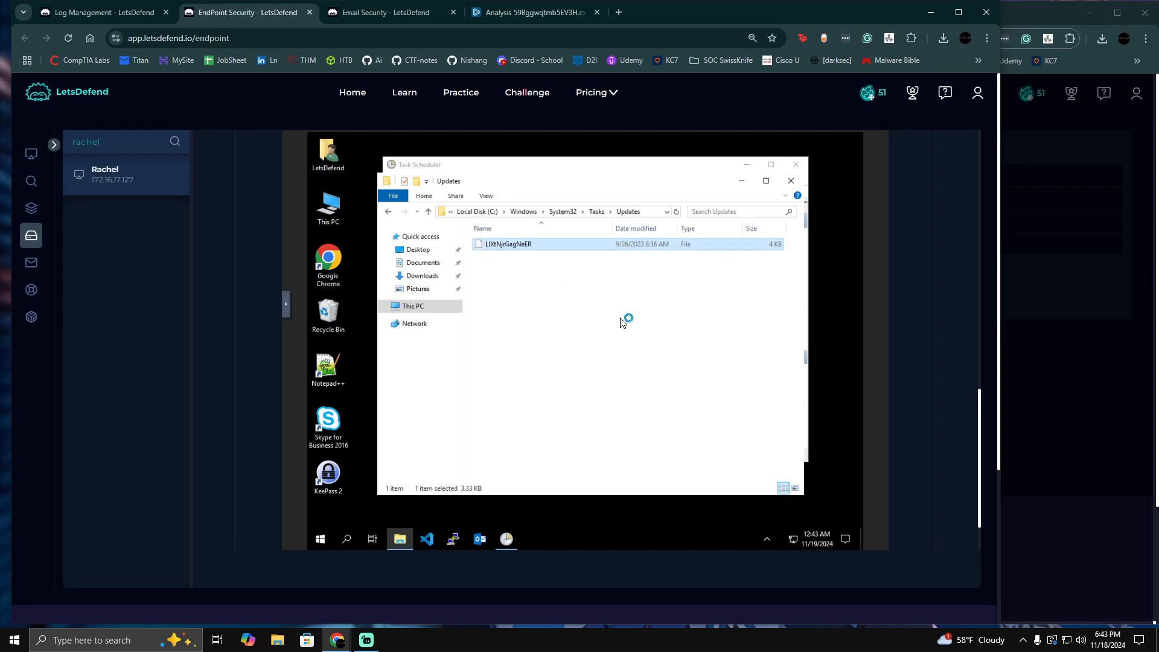
scroll(612, 331, down, 6)
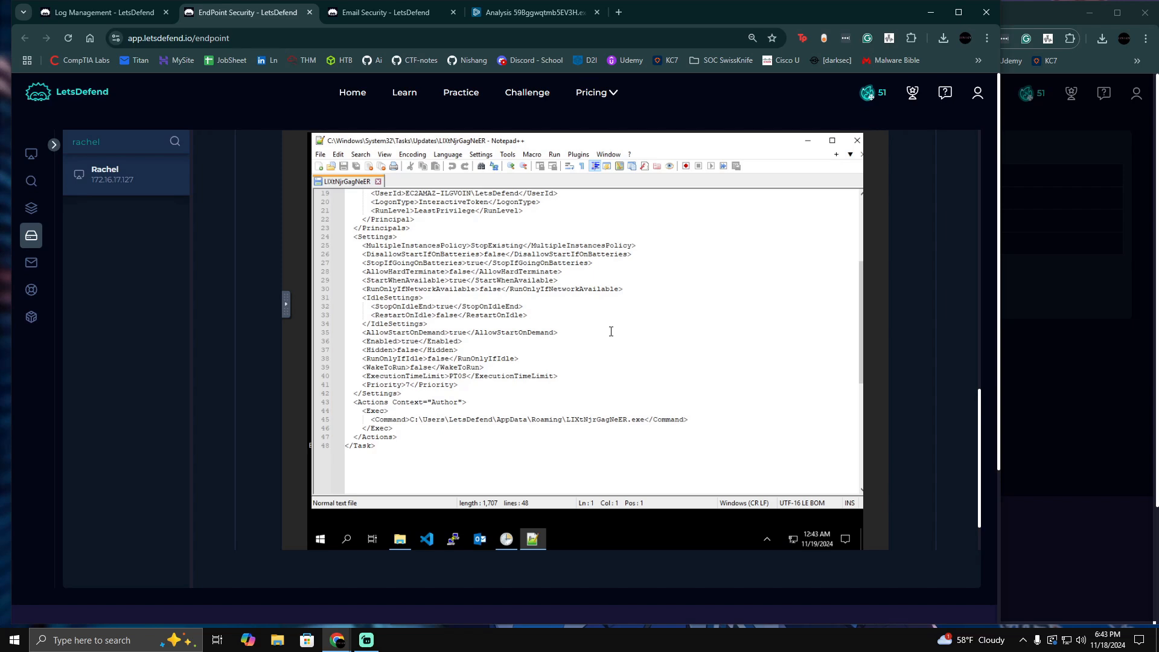
double_click(677, 149)
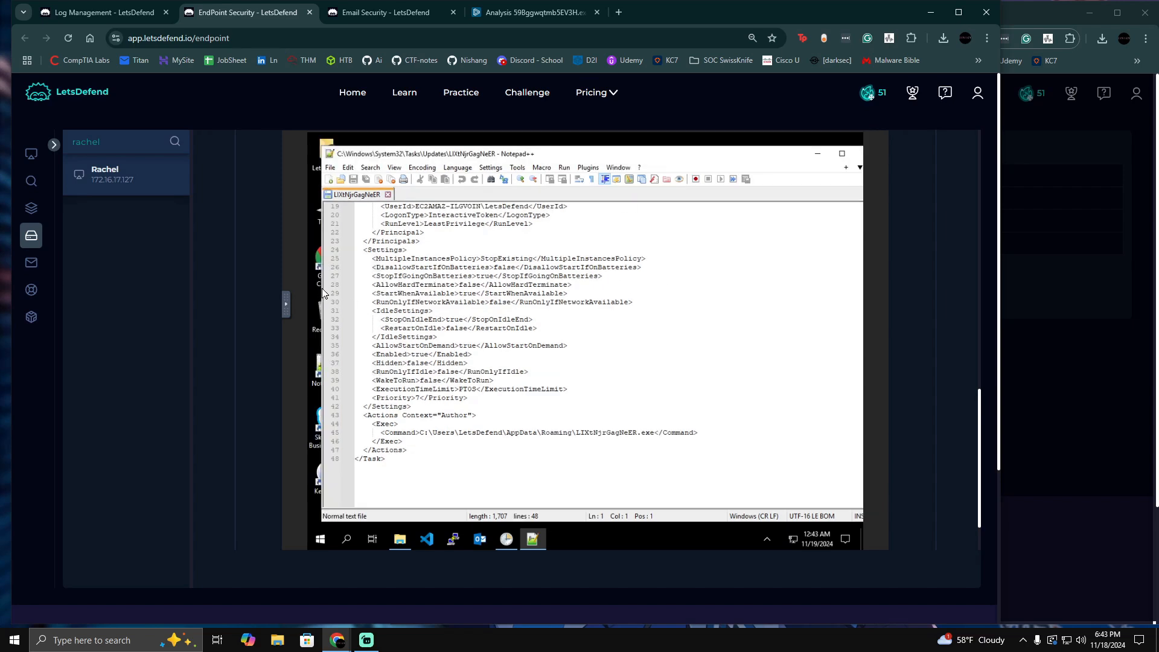
drag(320, 289, 451, 289)
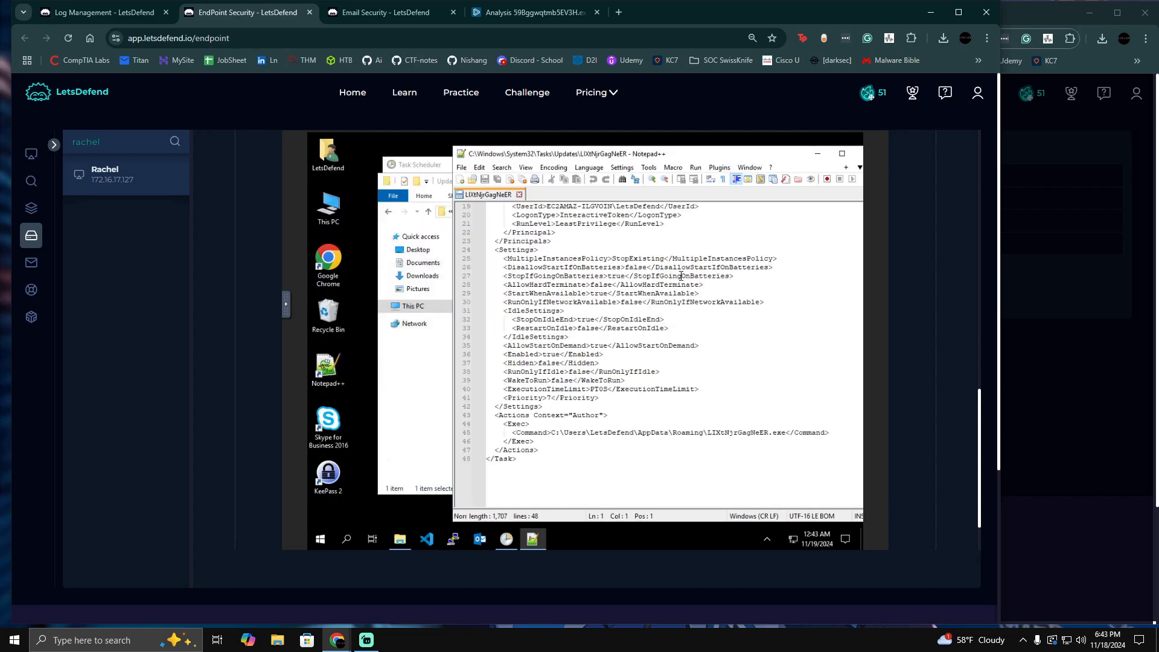
- Move the Updates window aside and open C:\Users\LetsDefend in a second File Explorer window
click(423, 398)
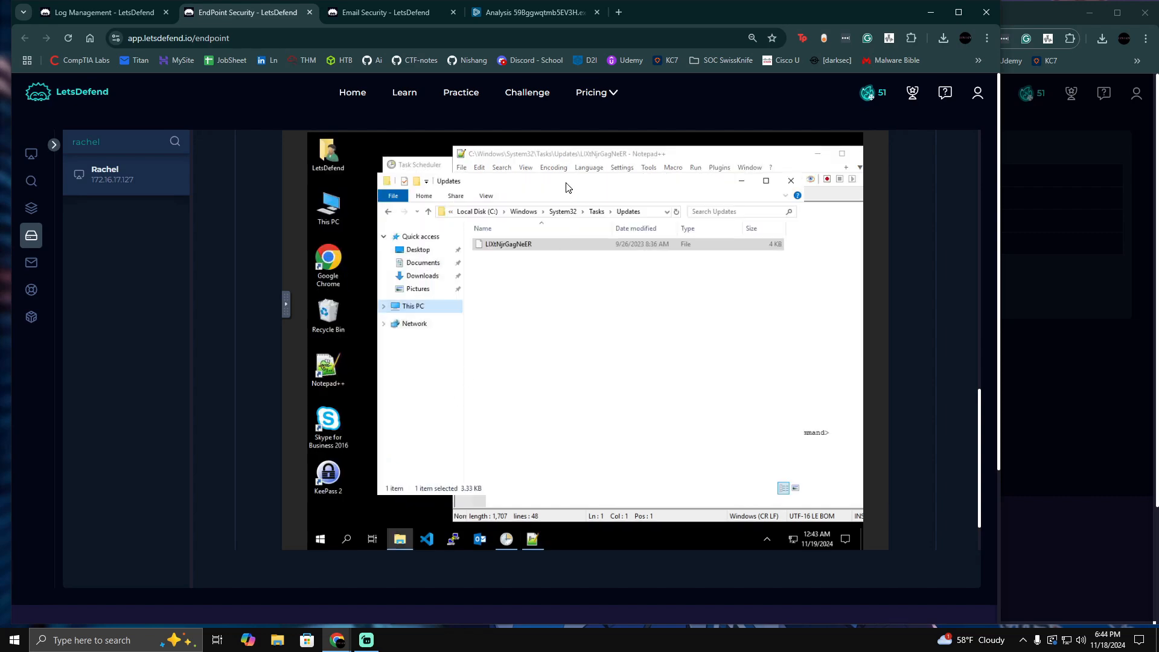
drag(567, 183, 531, 212)
click(397, 541)
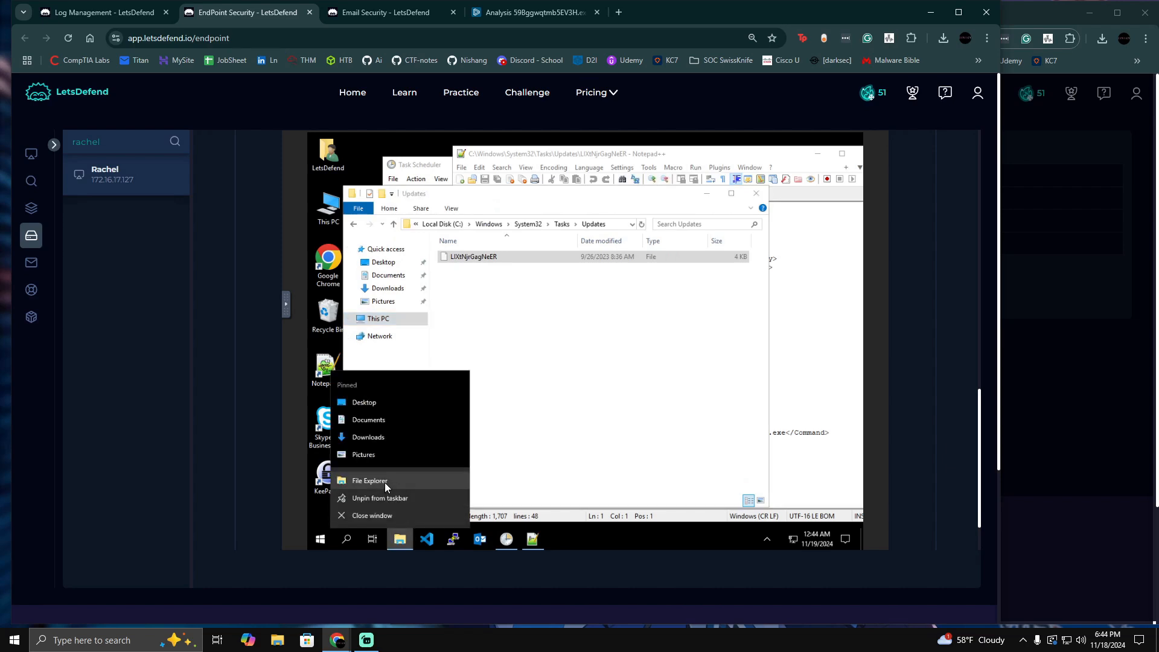
click(386, 483)
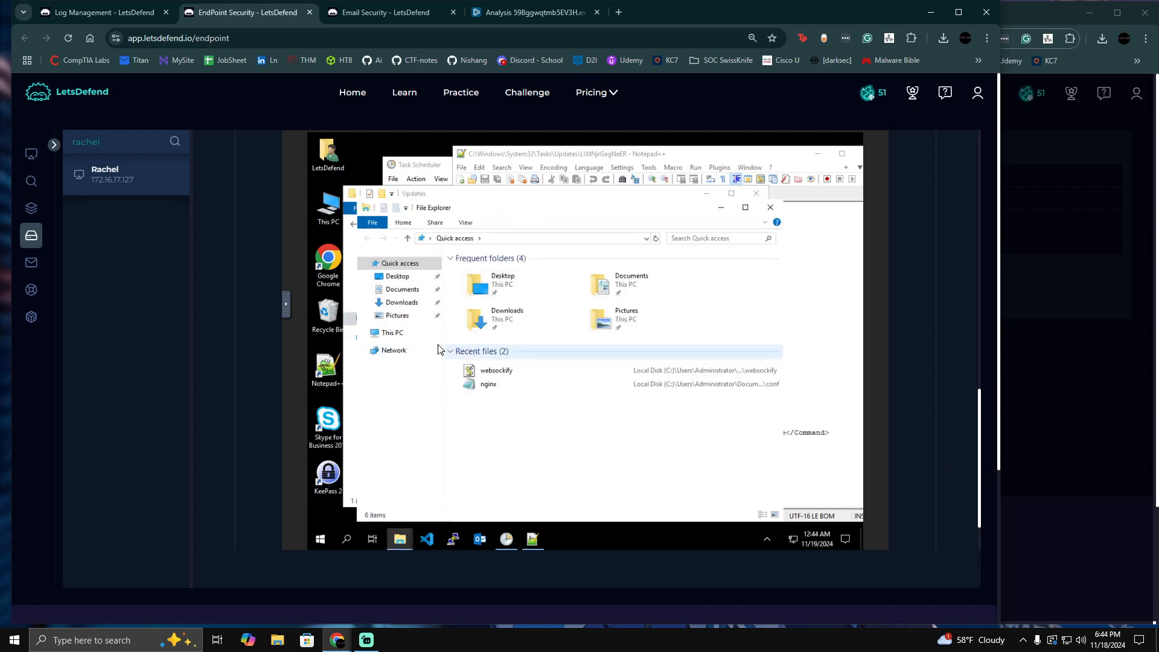
click(398, 333)
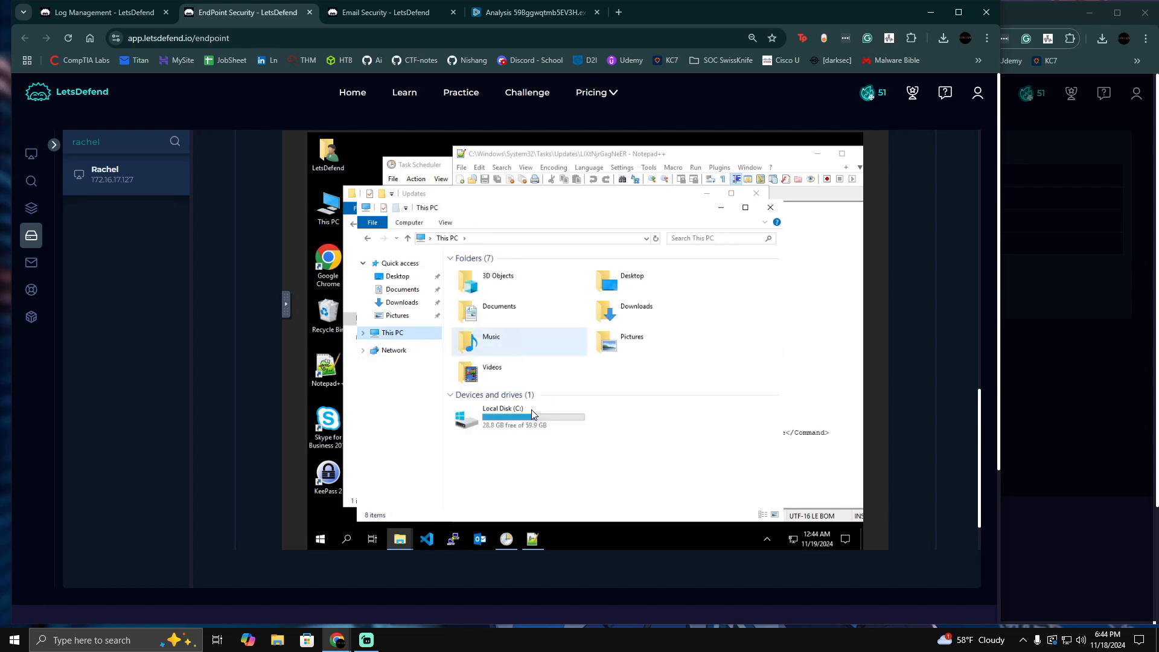
double_click(513, 304)
double_click(507, 300)
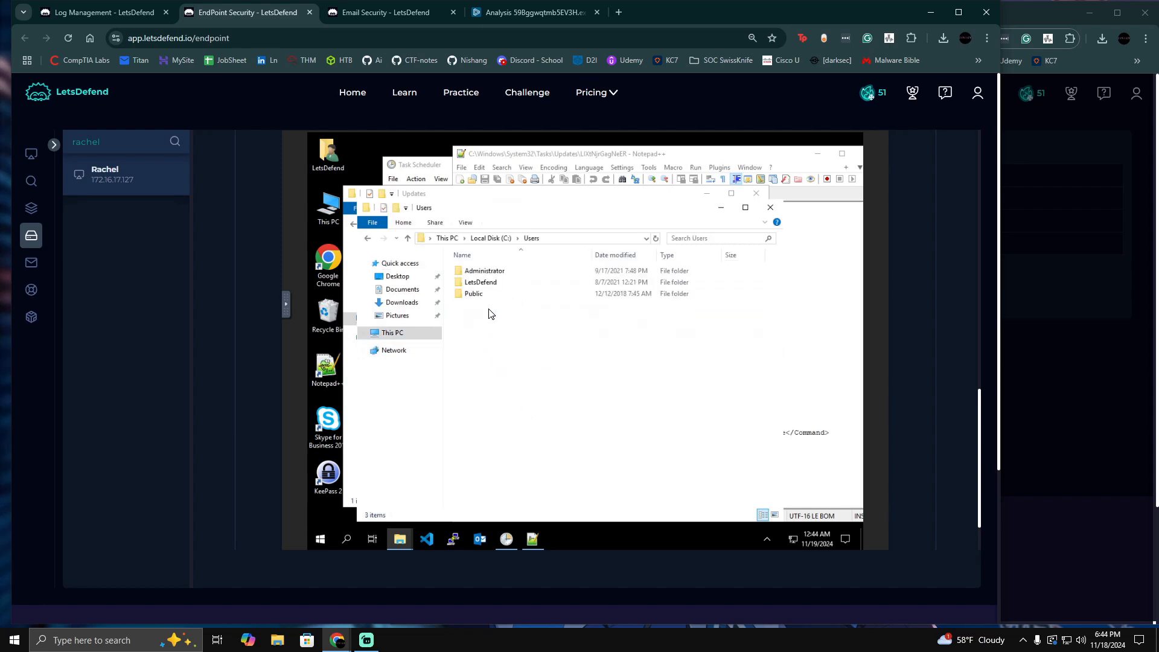
double_click(501, 285)
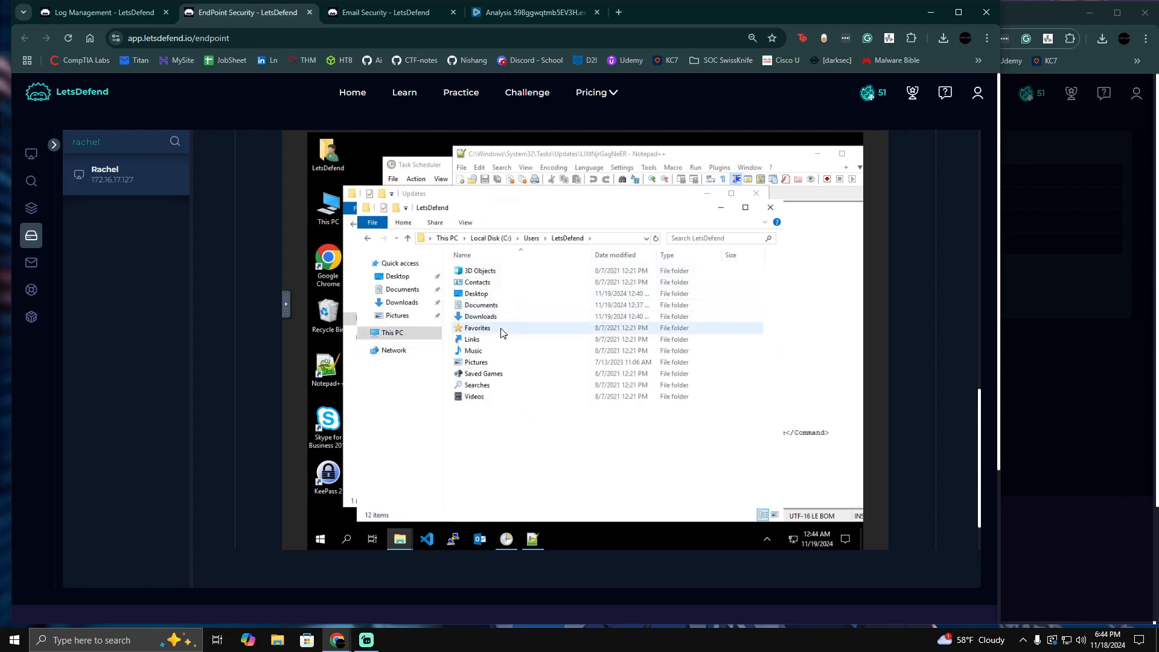
- Show hidden items in the LetsDefend user folder and select LIXtNjrGagNeER in AppData\Roaming
click(466, 223)
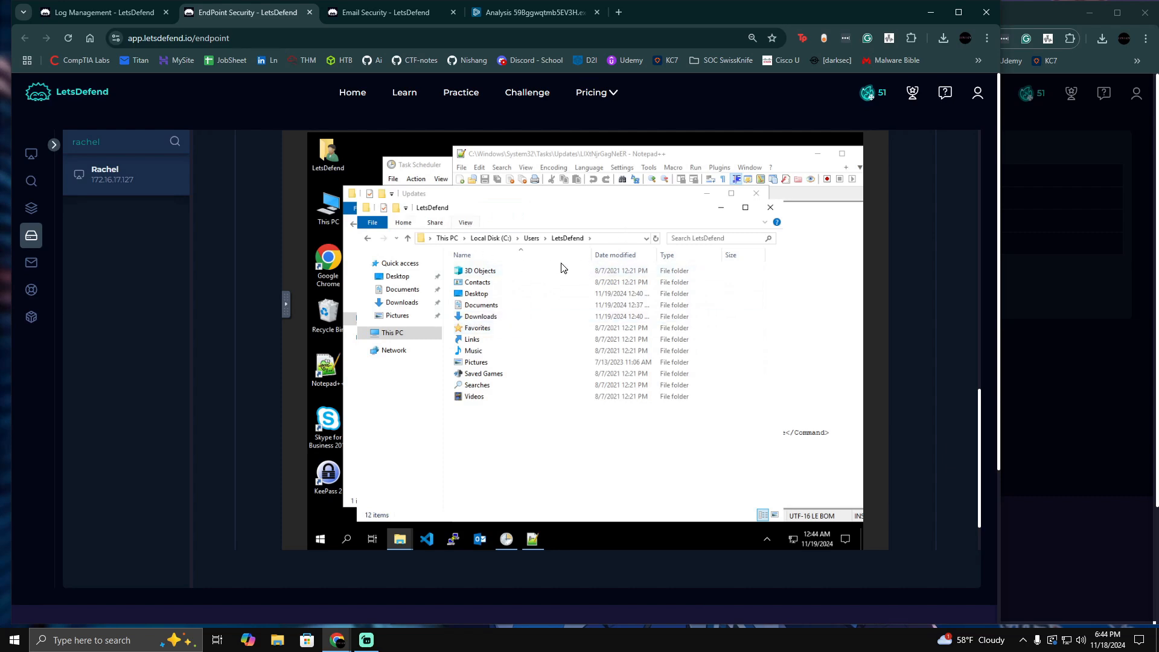
click(637, 261)
click(486, 284)
double_click(487, 284)
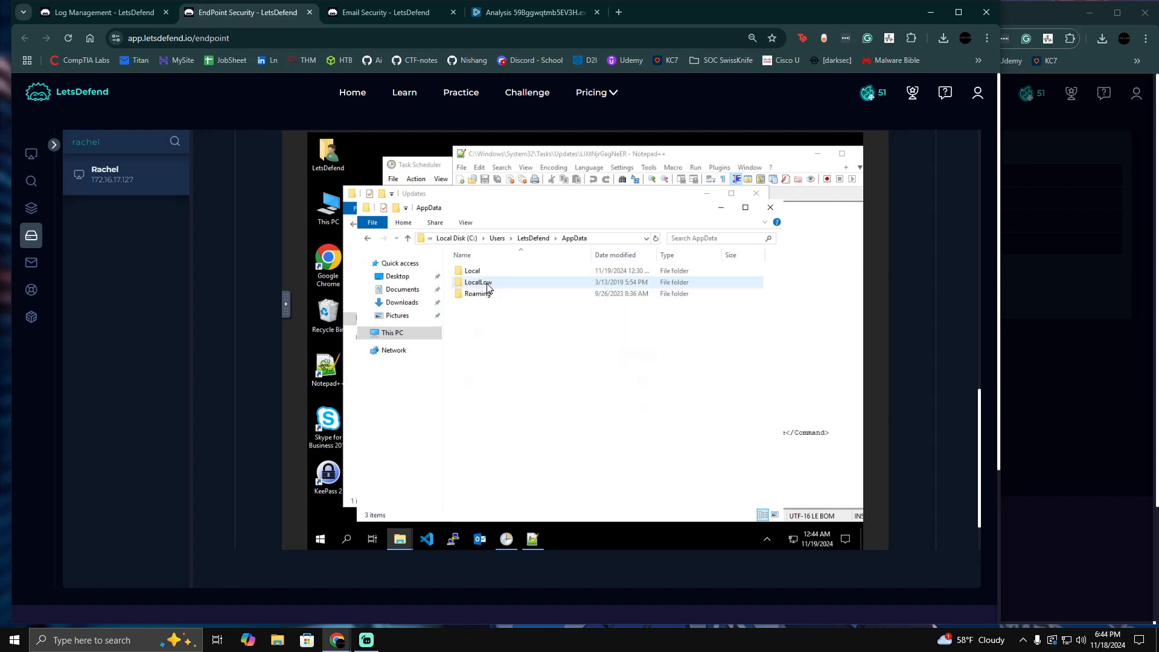
double_click(490, 294)
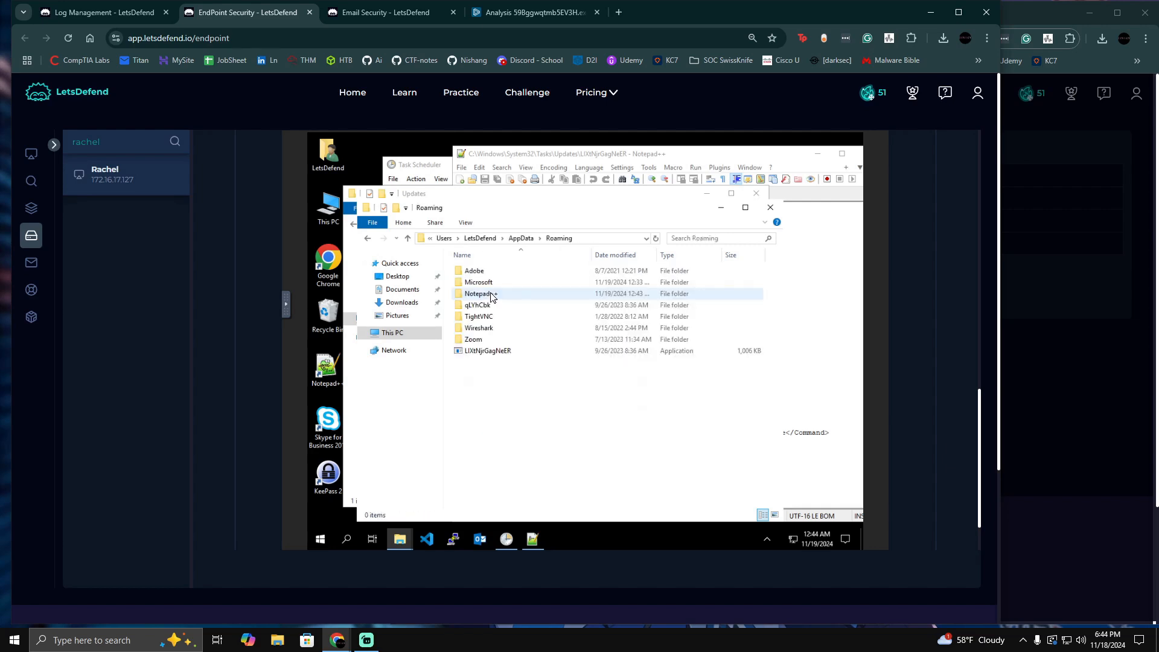
click(495, 353)
- Bring the Updates folder and the Notepad++ task file forward to recheck the executable path in its Command line
drag(496, 197, 474, 218)
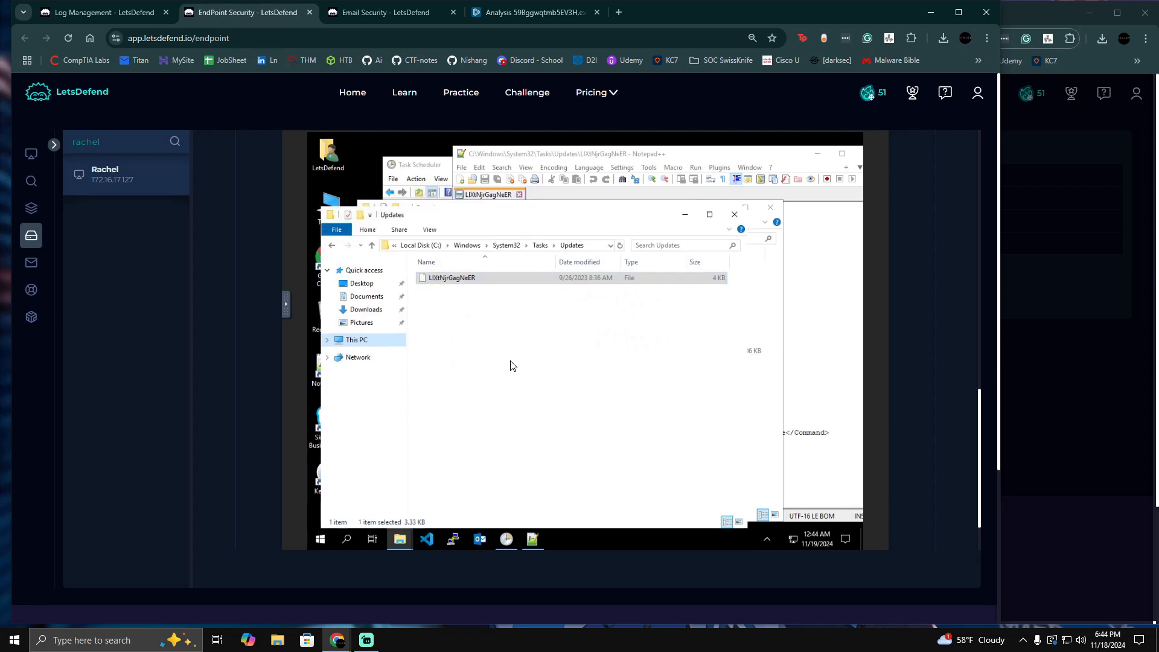
click(497, 352)
click(703, 156)
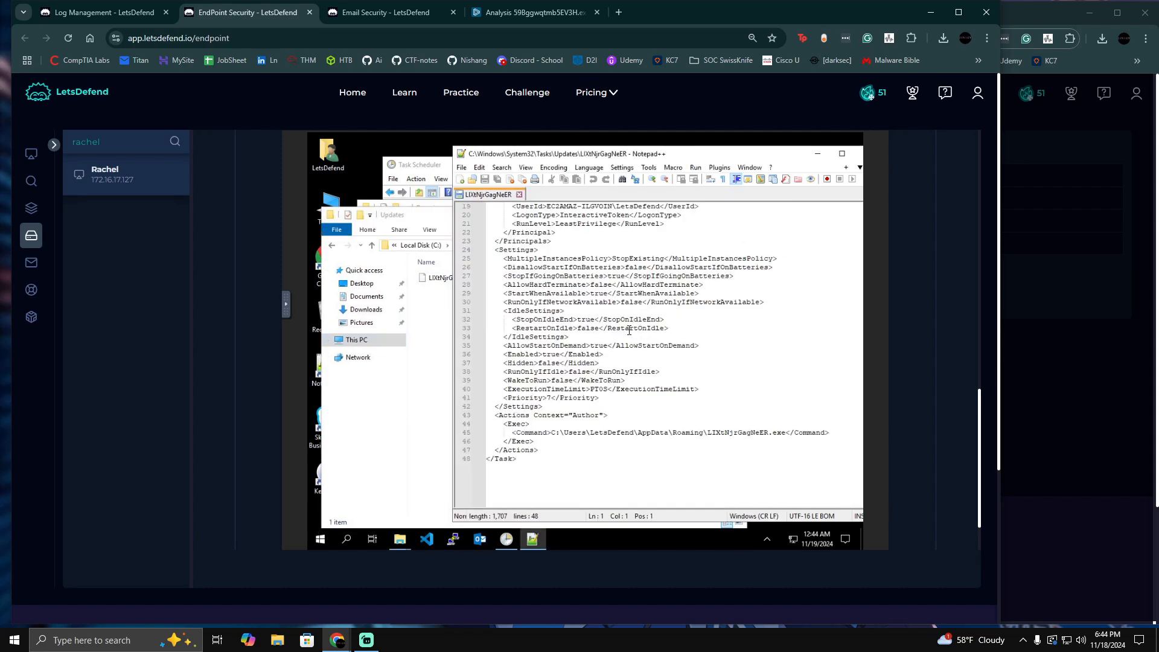
click(397, 422)
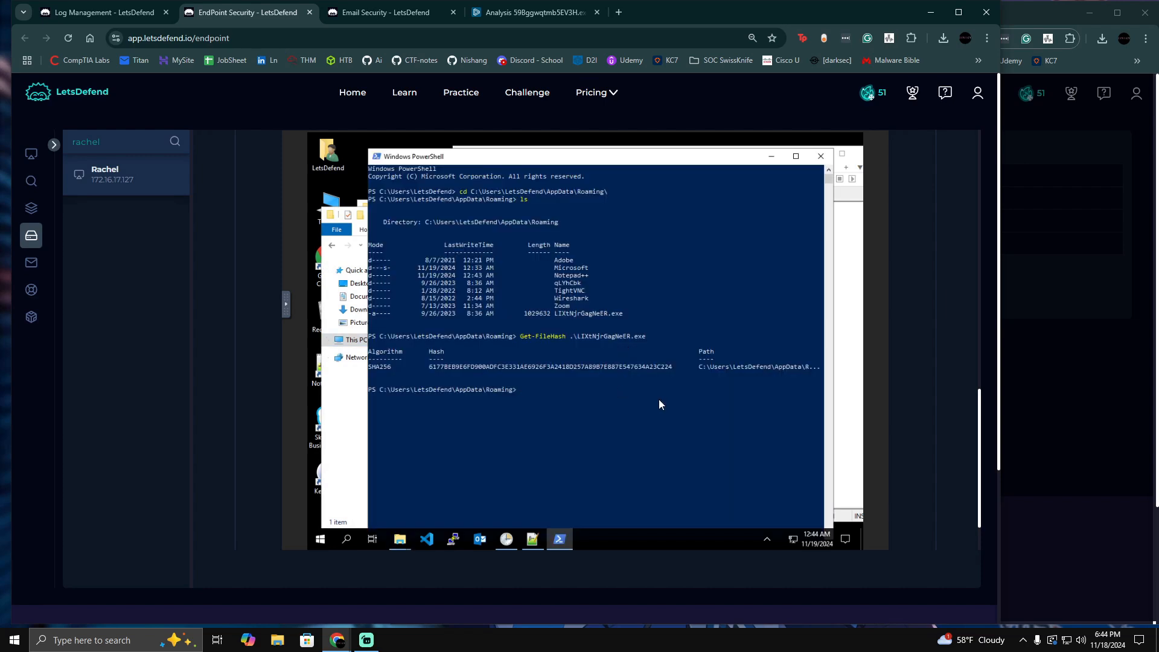
- Copy the SHA256 hash of LIXtNjrGagNeER.exe from PowerShell through the lab clipboard and run a SOC Multi-tool hash reputation check on it
drag(671, 364, 433, 366)
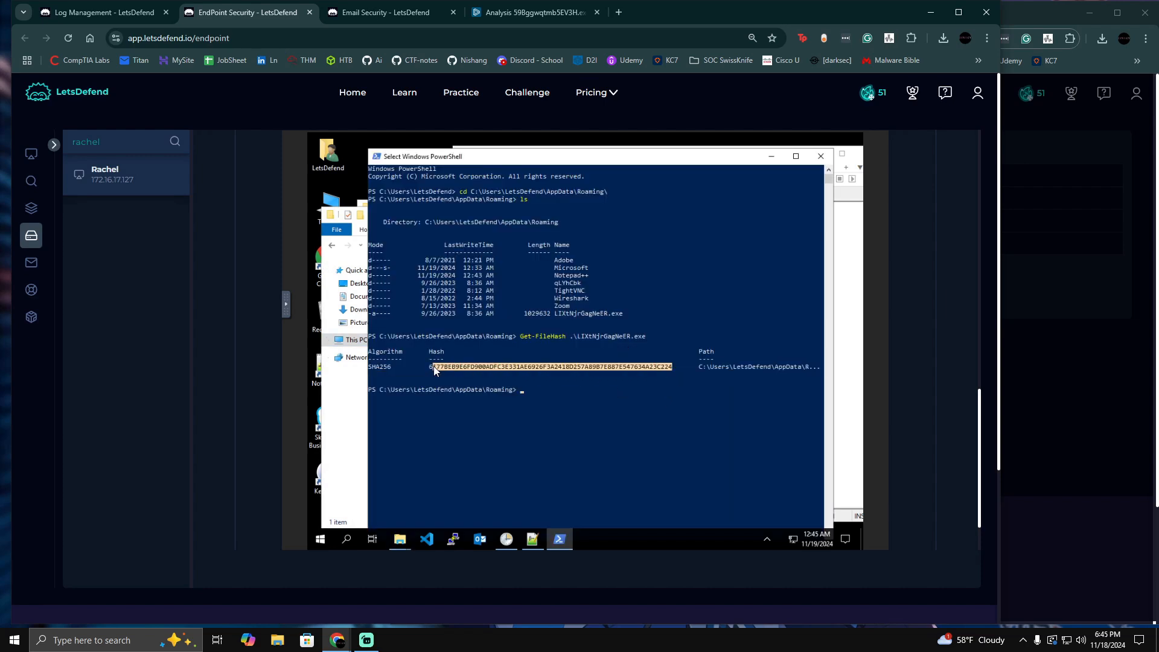
right_click(433, 367)
click(286, 304)
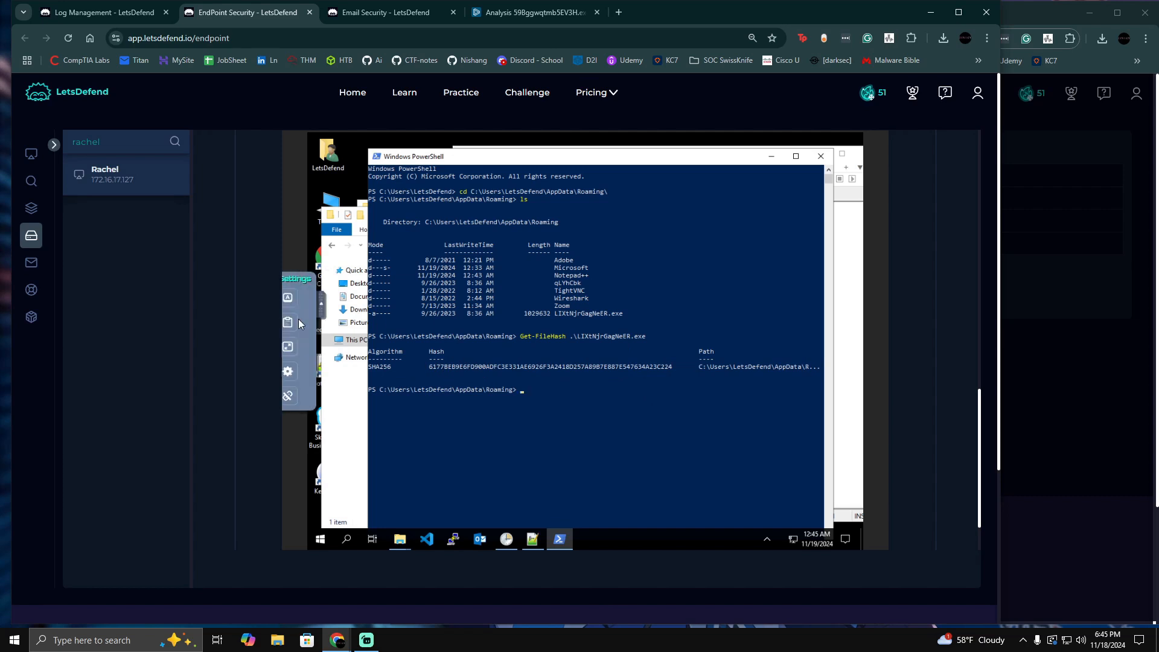
click(295, 322)
double_click(335, 329)
right_click(404, 331)
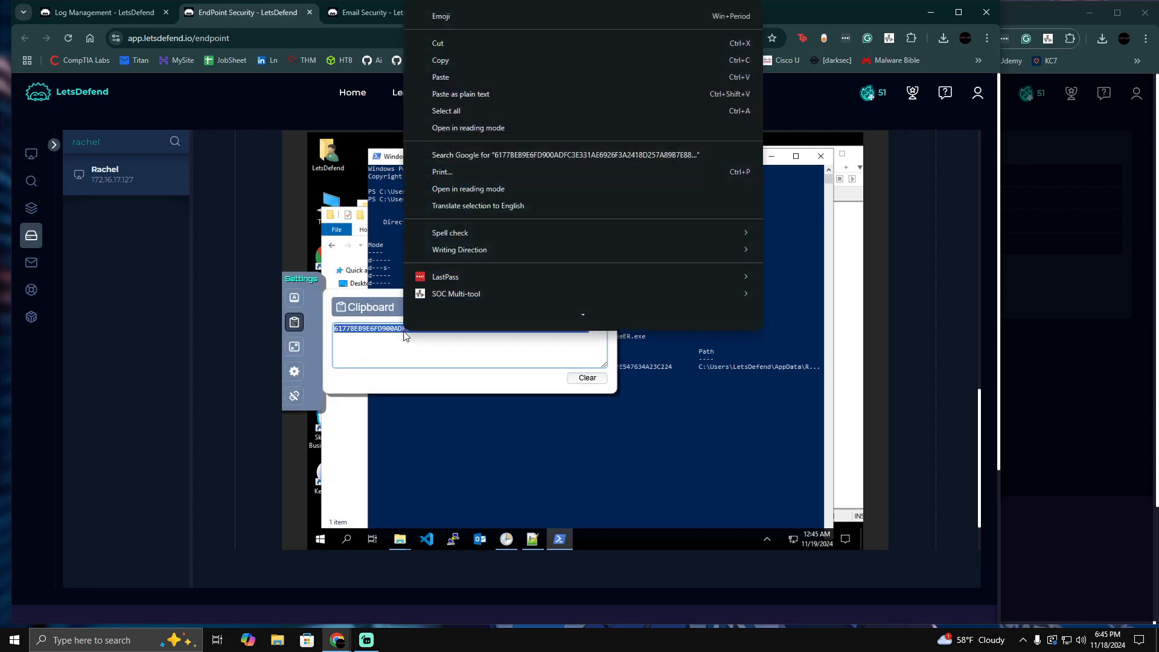
mouse_move(440, 298)
mouse_move(801, 298)
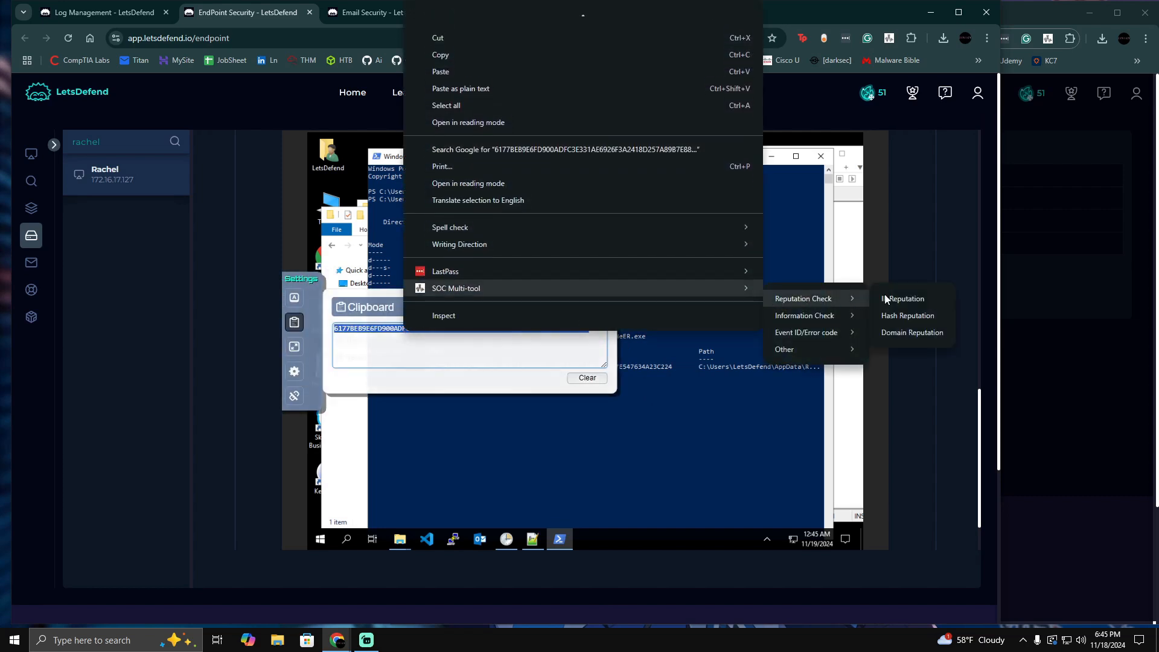
click(921, 315)
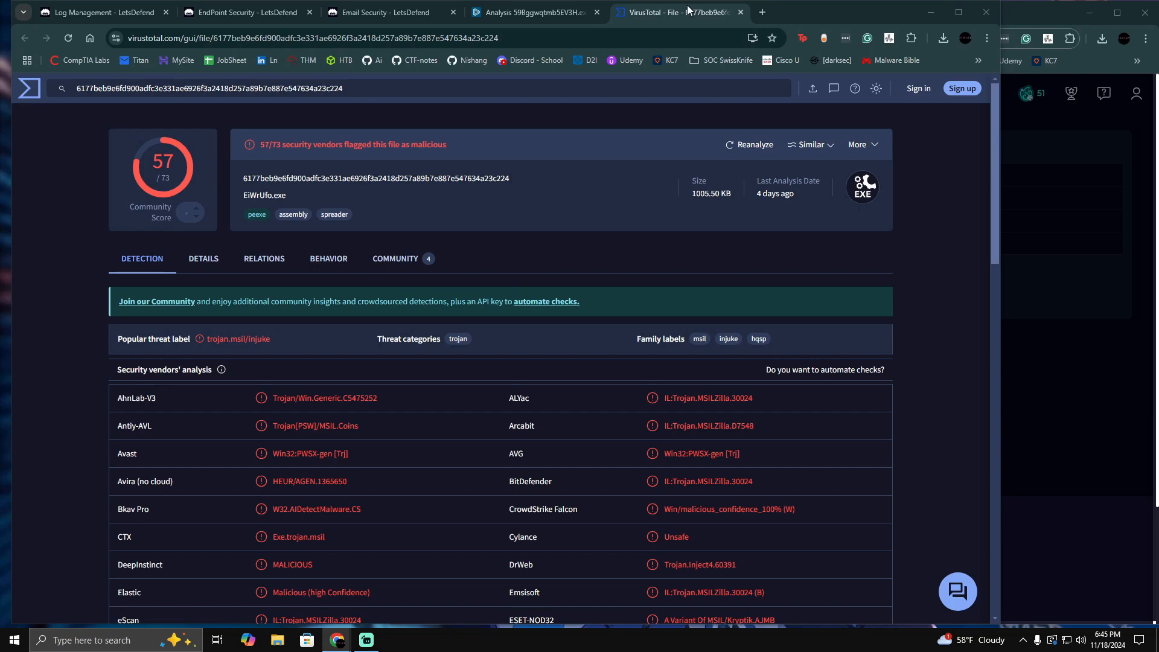
- Close the VirusTotal report, return to the lab desktop, and clear and hide its shared clipboard
click(741, 12)
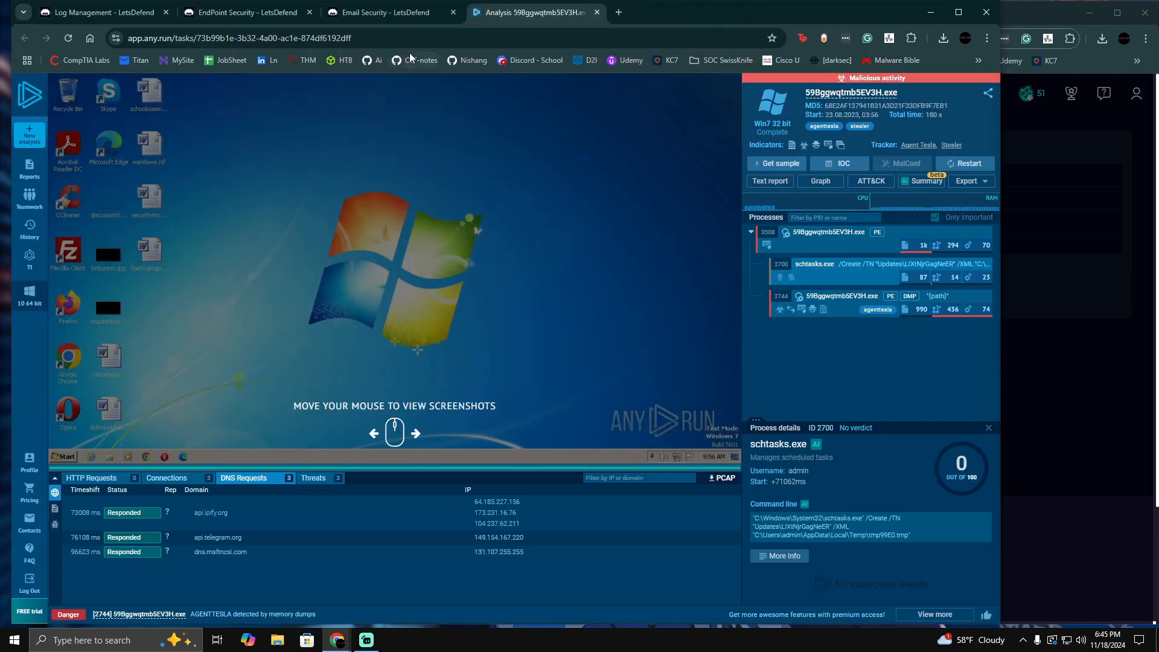
click(386, 13)
click(248, 12)
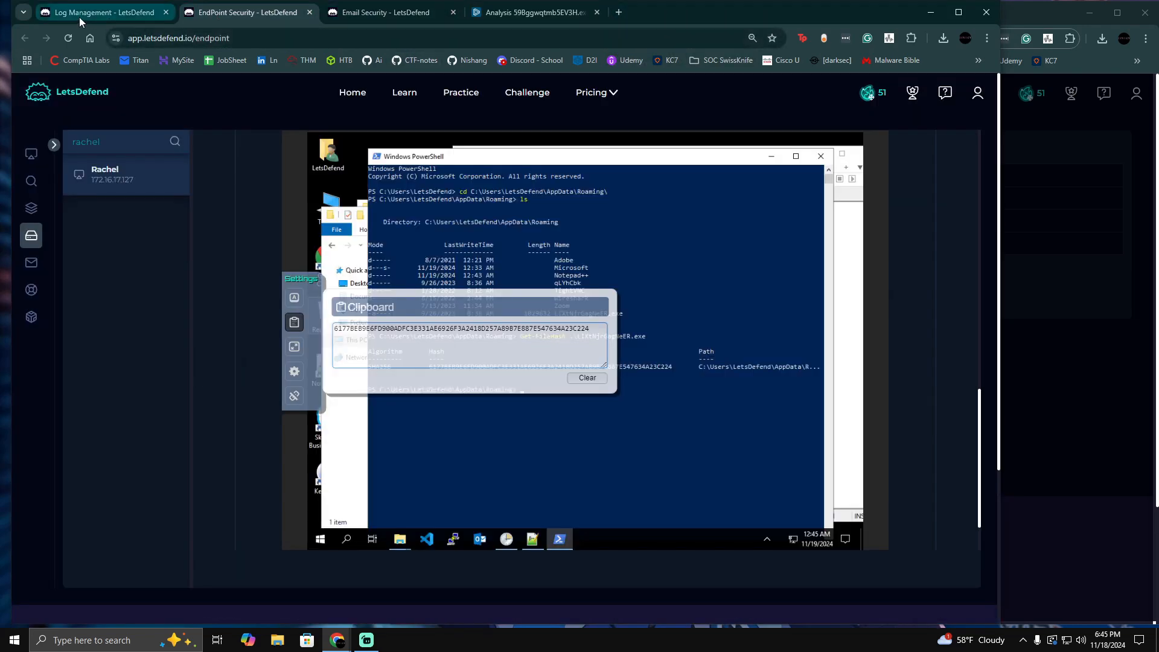
click(587, 377)
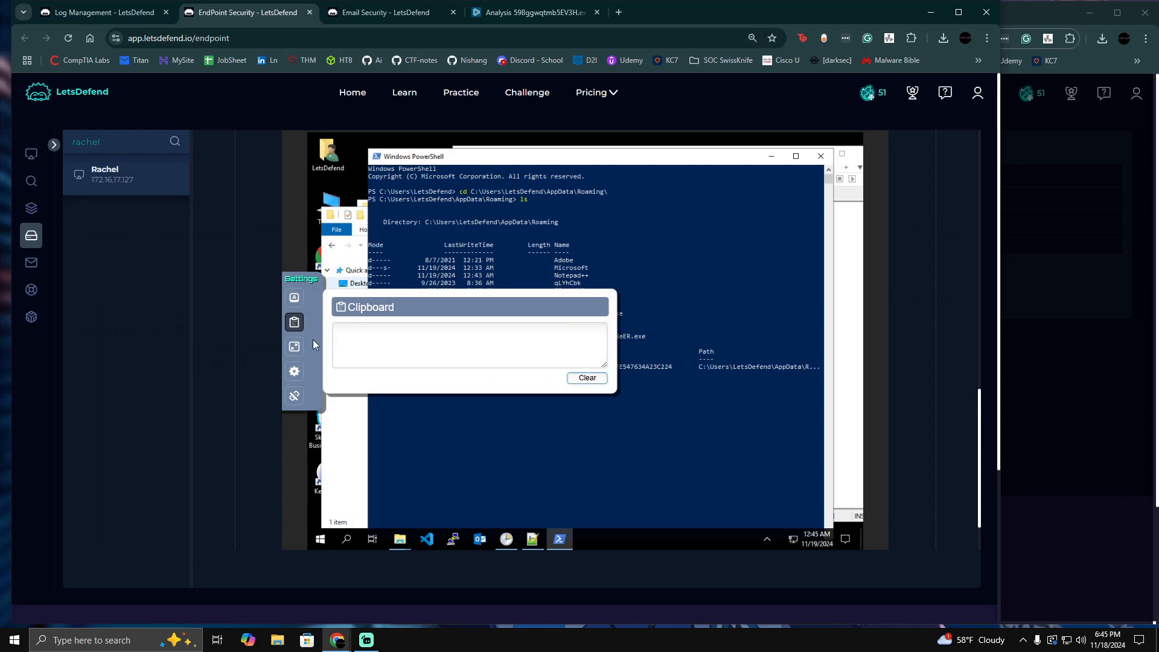
click(294, 322)
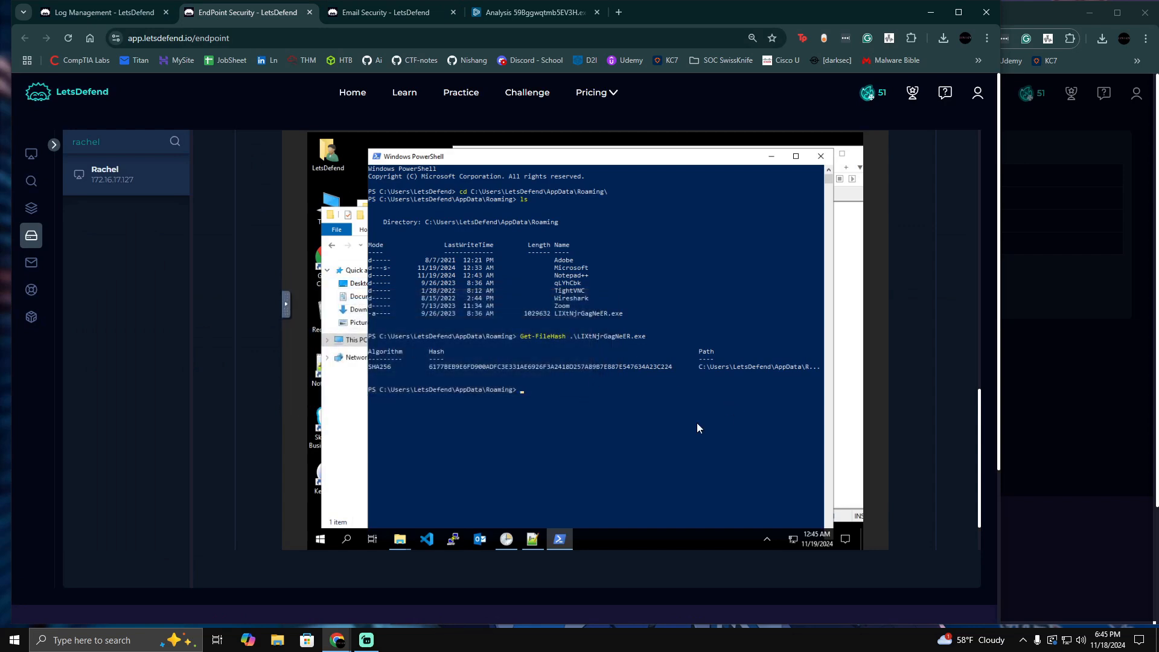
- Close PowerShell, delete the LIXtNjrGagNeER task file from System32\Tasks\Updates, and close that folder window
drag(756, 156, 696, 221)
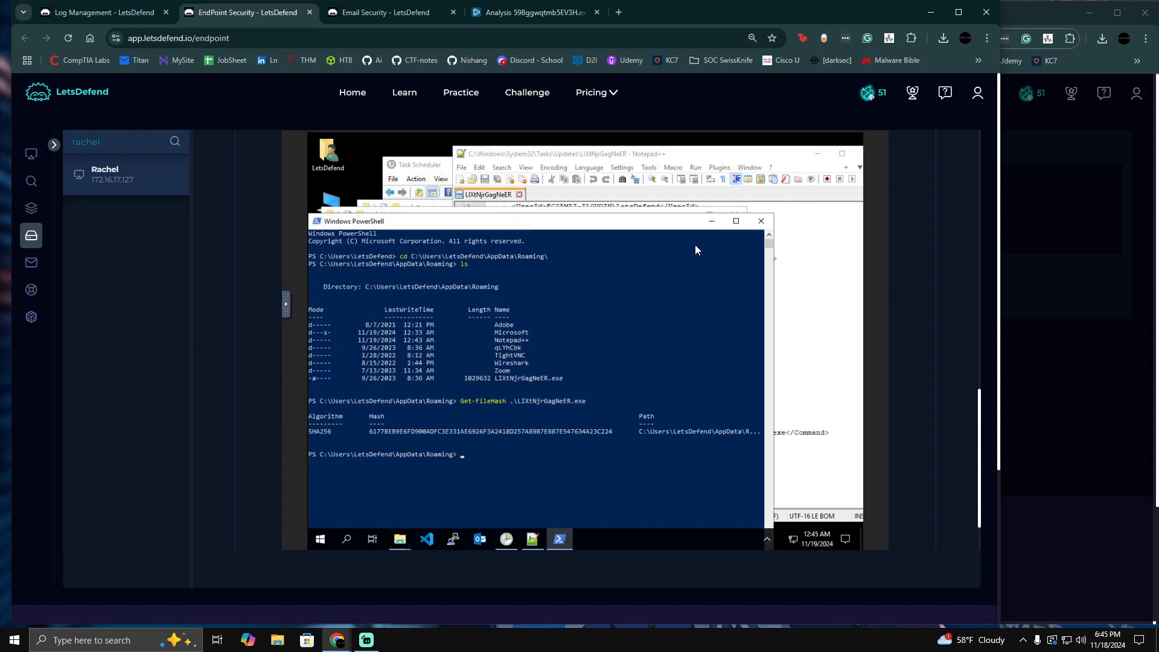
click(760, 222)
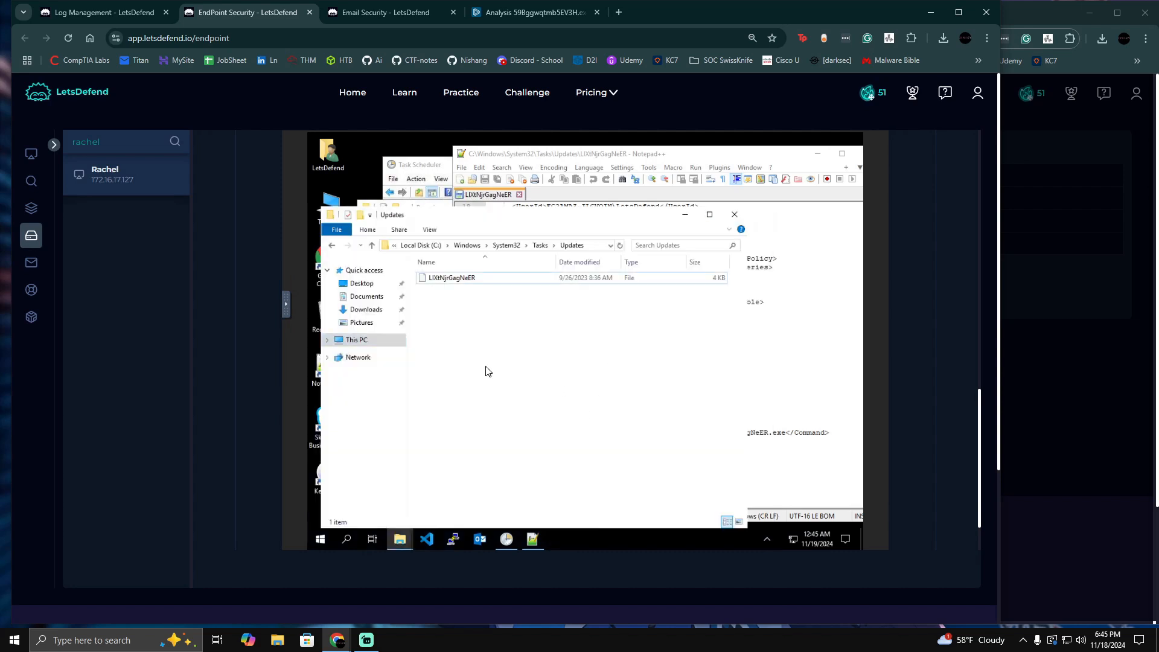
right_click(443, 279)
click(471, 403)
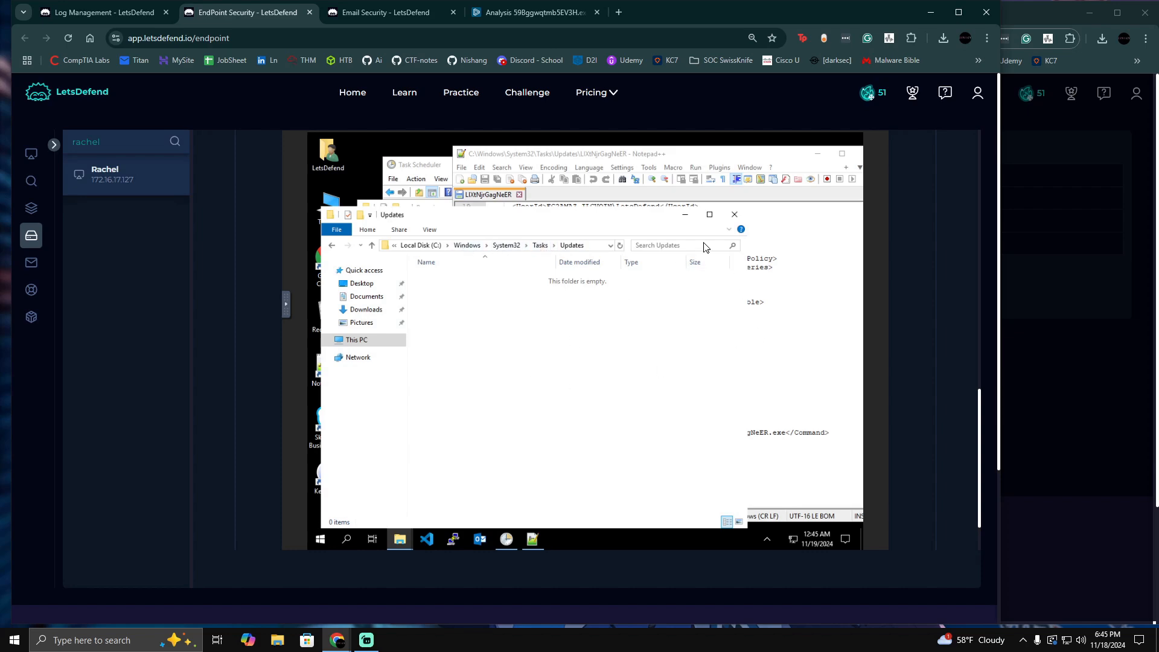
click(734, 214)
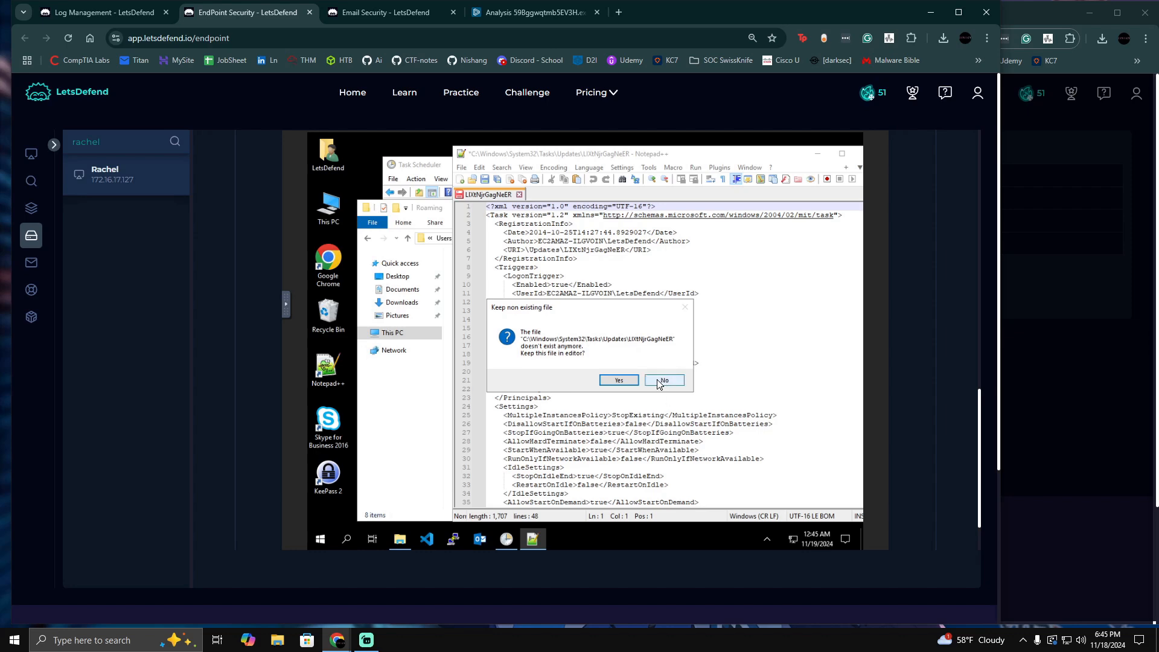
- Keep the deleted LIXtNjrGagNeER task file in the Notepad++ editor, move the window fully into view, and close Notepad++
click(619, 381)
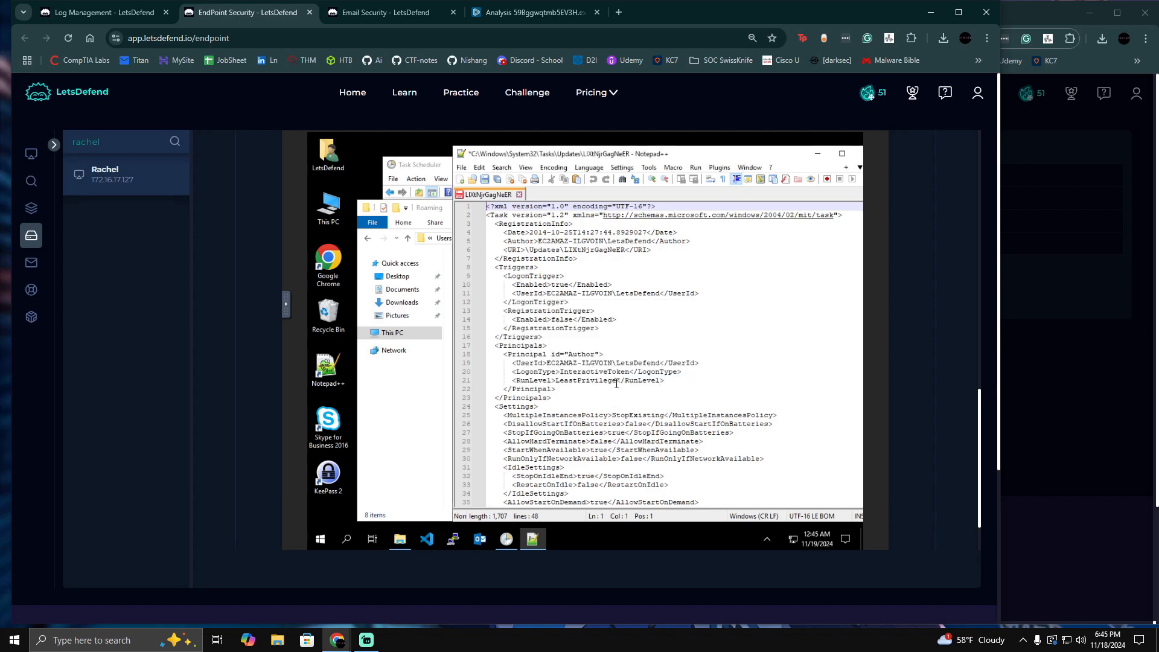
scroll(712, 272, down, 2)
drag(709, 154, 607, 141)
scroll(589, 380, up, 2)
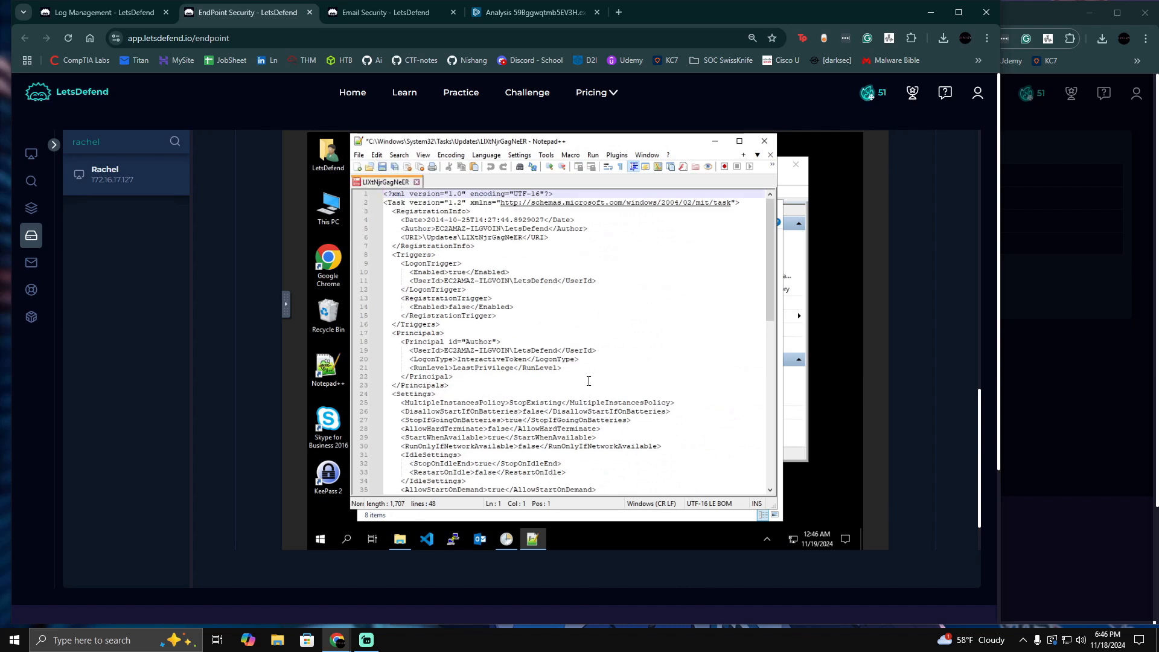
click(768, 142)
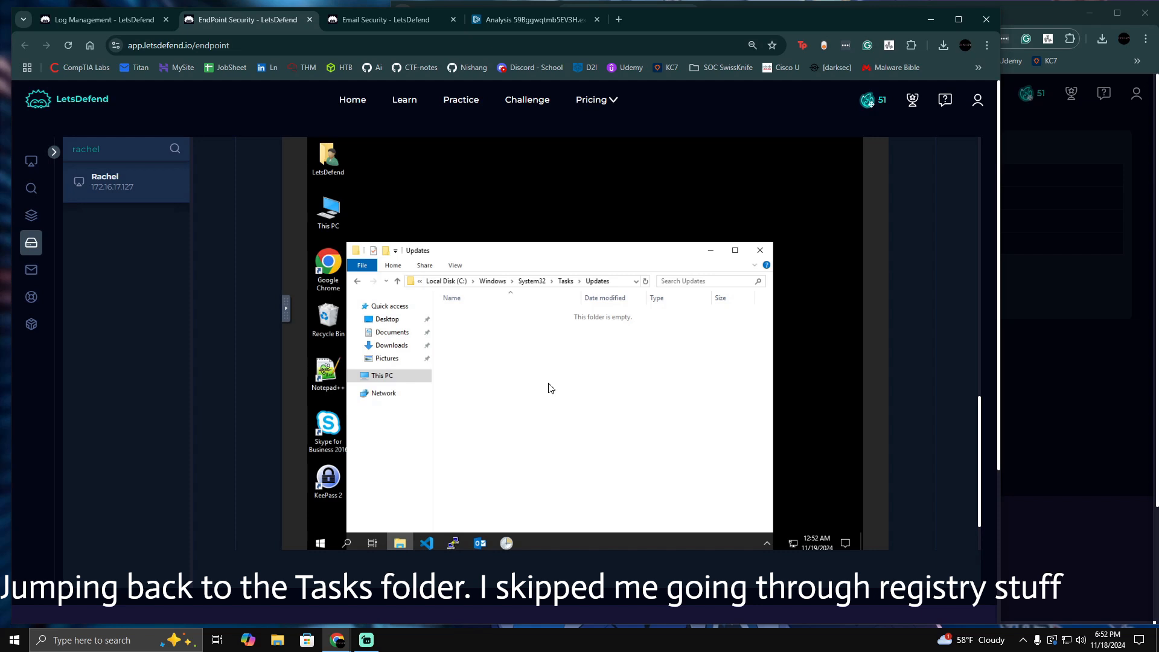
- Move the empty Updates folder window up and browse it to C:\Users\LetsDefend\AppData\Roaming
drag(534, 254, 563, 188)
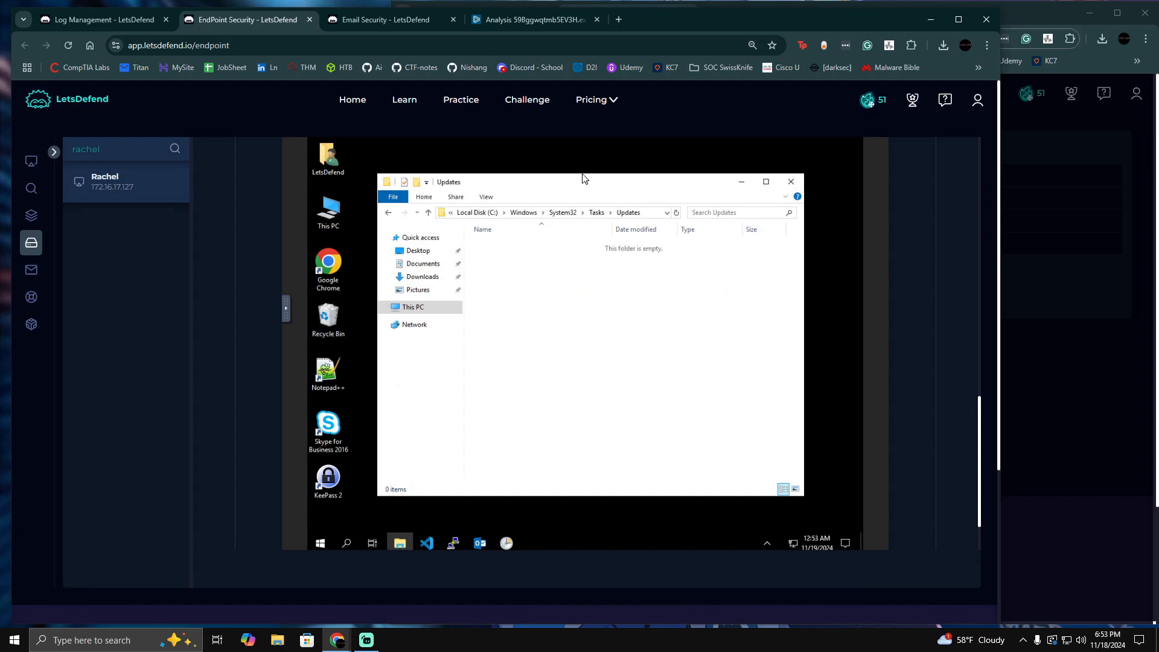
click(412, 307)
click(545, 384)
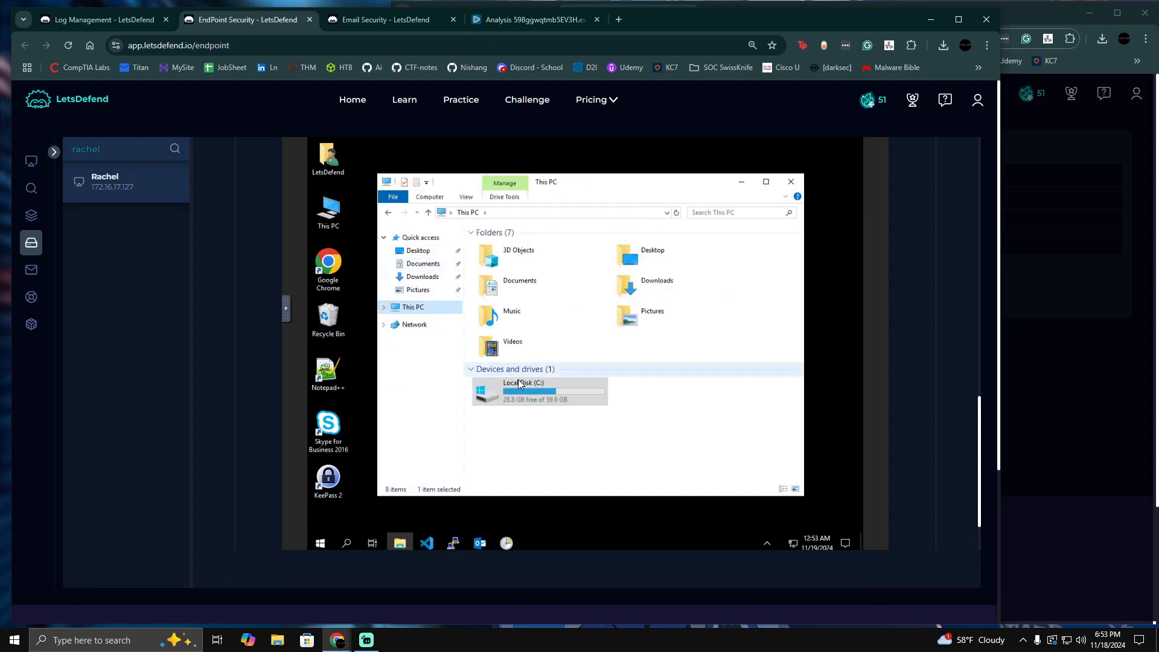
double_click(544, 384)
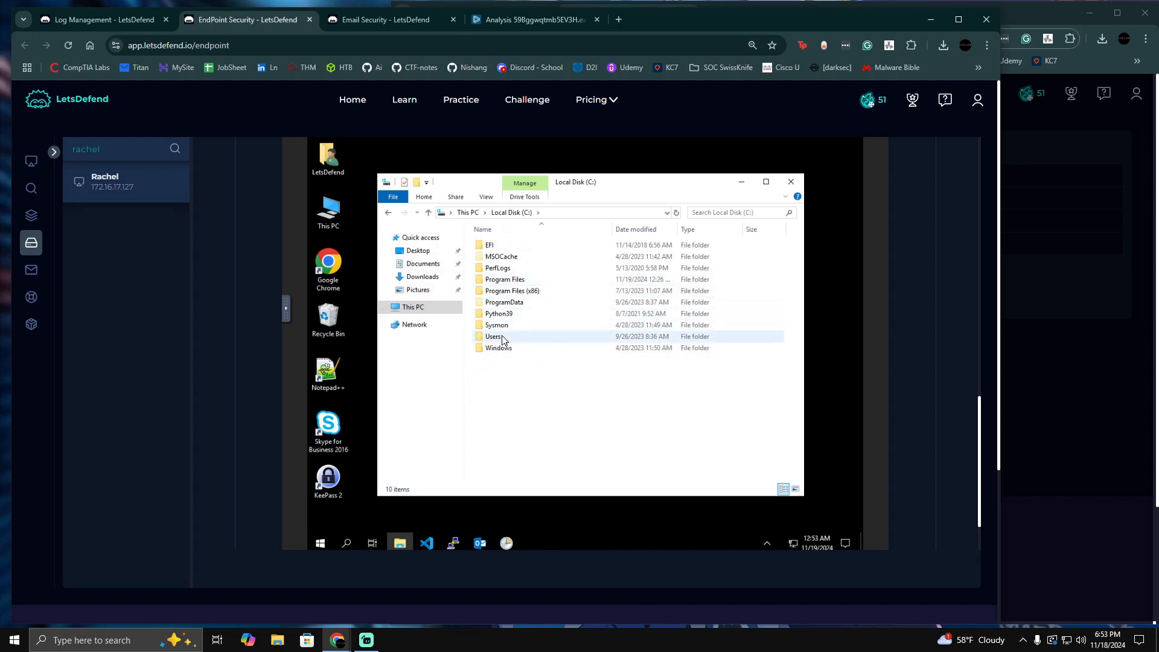
double_click(501, 336)
double_click(508, 266)
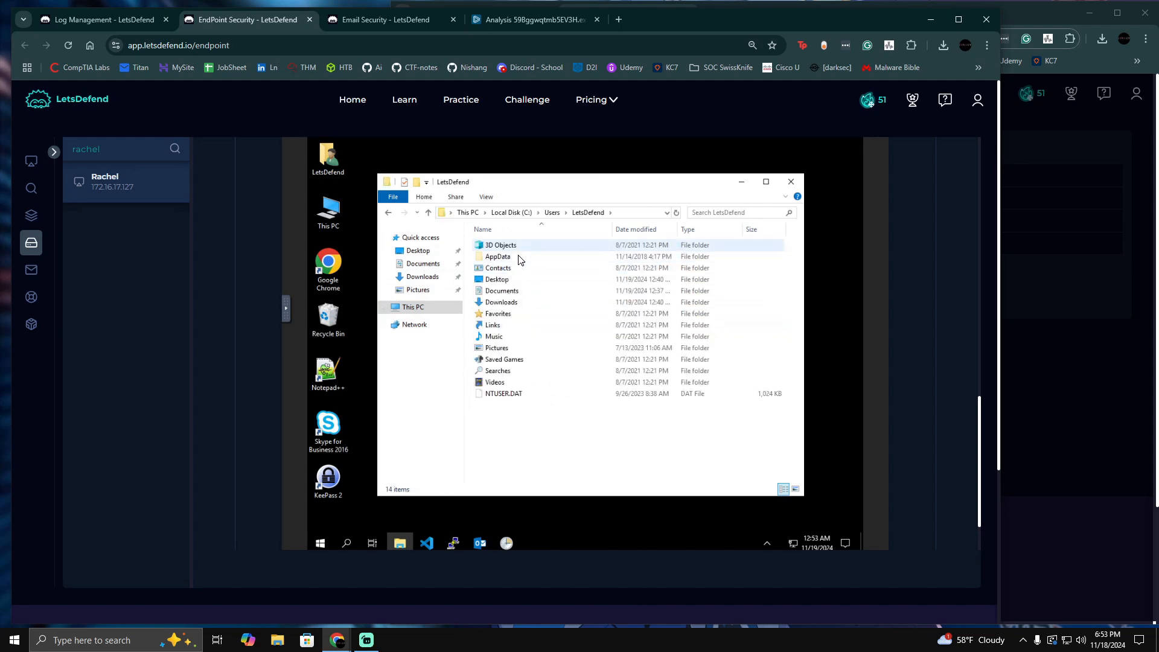
double_click(506, 257)
double_click(507, 268)
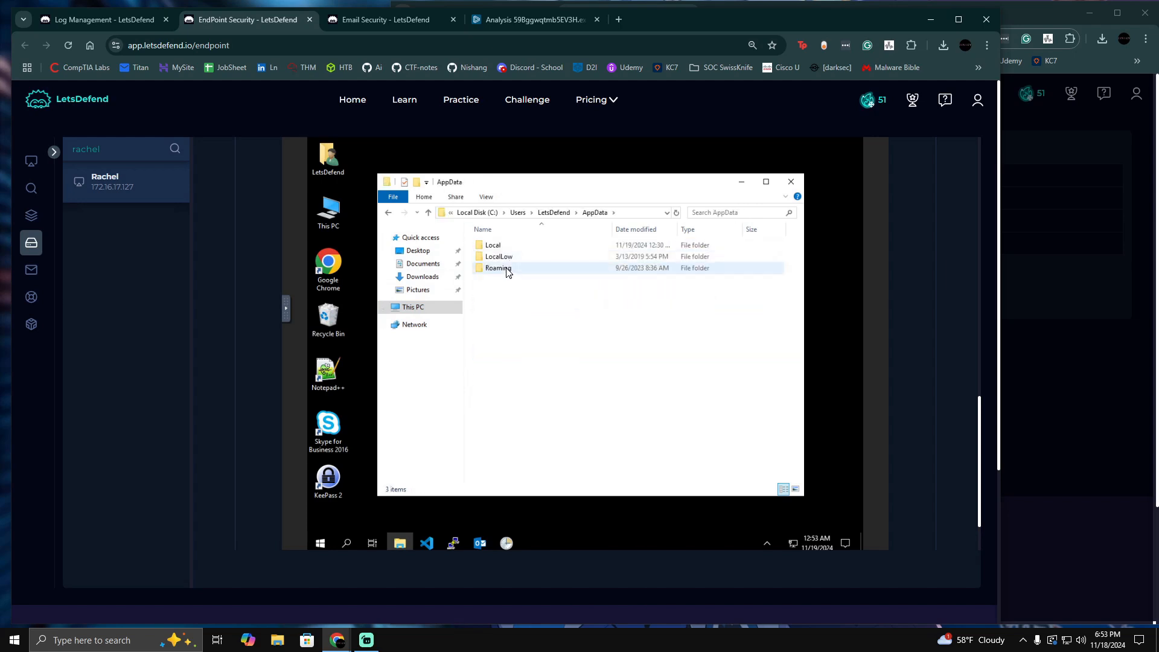
- Try to delete the LIXtNjrGagNeER application from the Roaming folder
right_click(499, 326)
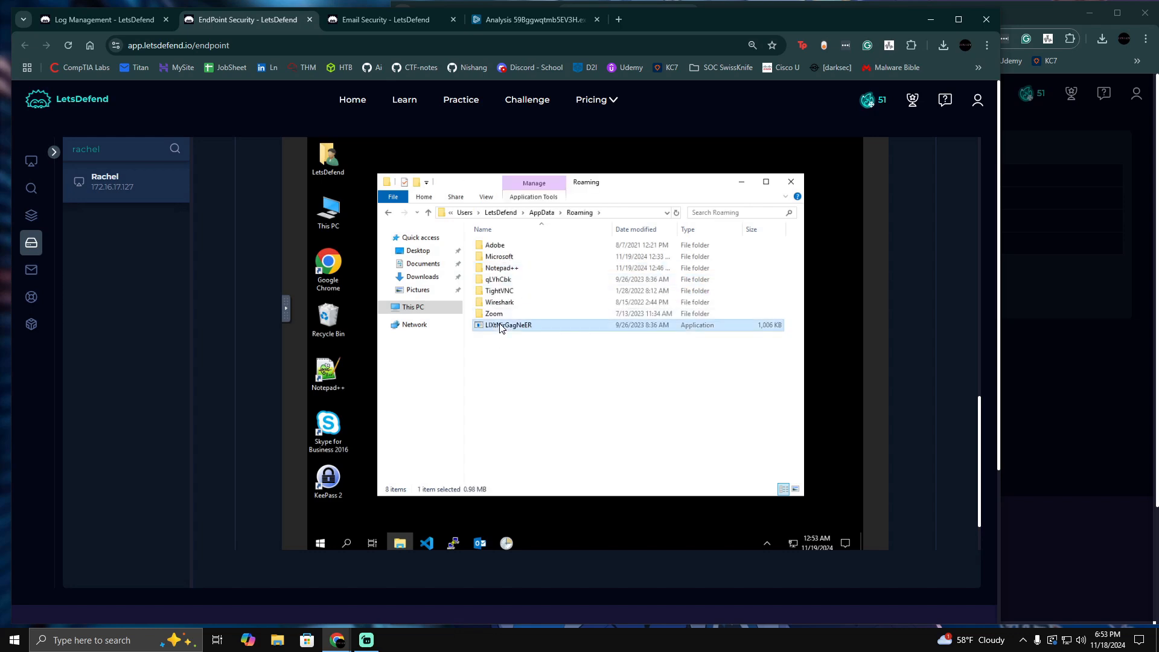
click(526, 497)
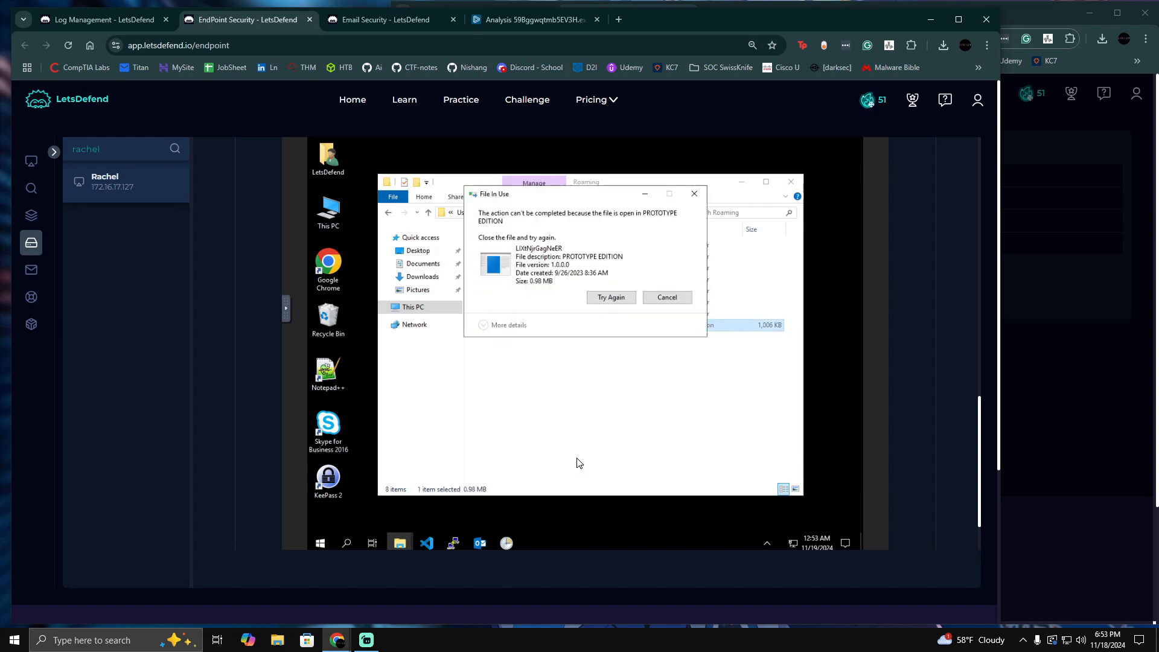
click(658, 298)
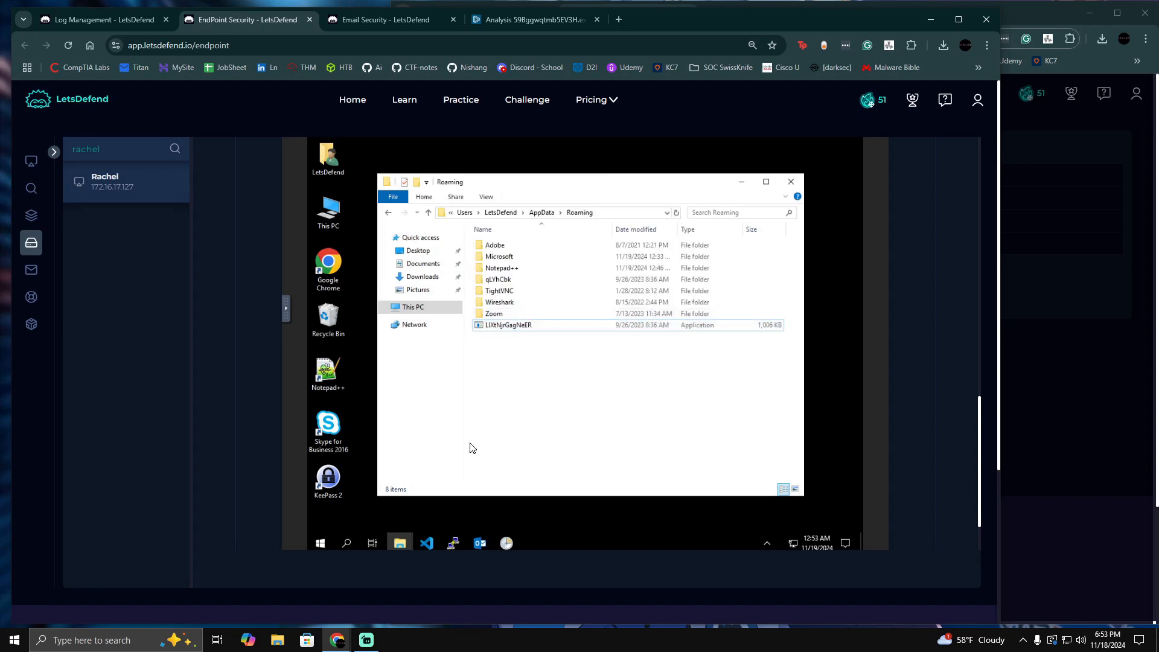
- Open Task Manager on the lab machine in its detailed view and locate the PROTOTYPE EDITION processes
click(349, 541)
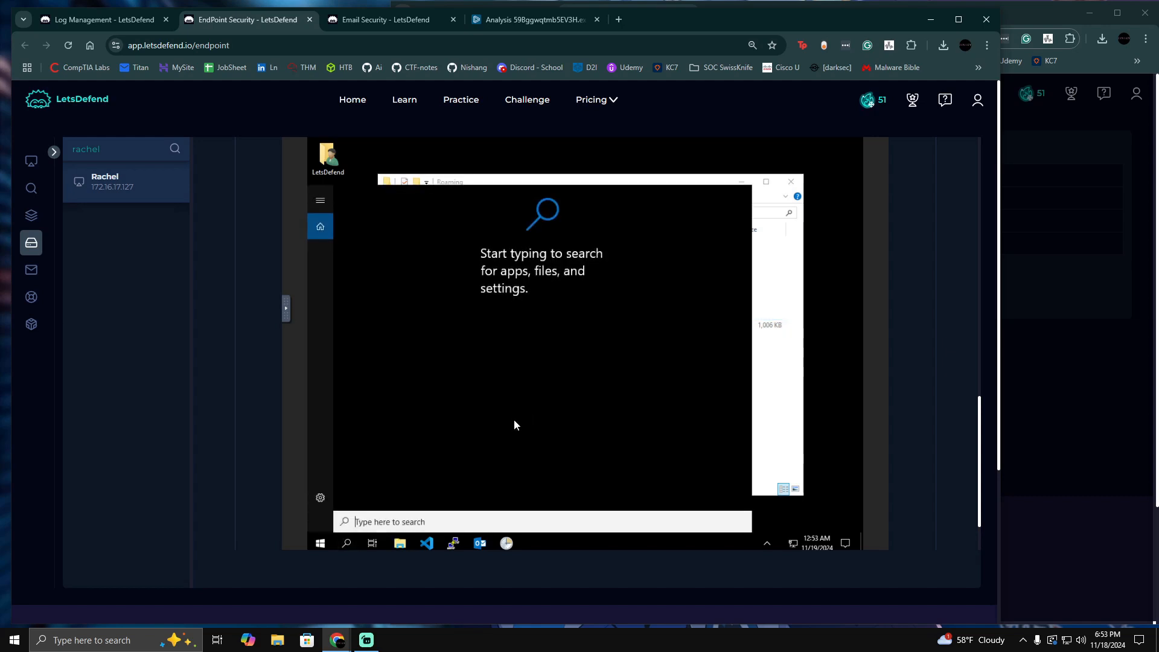
text(task manager)
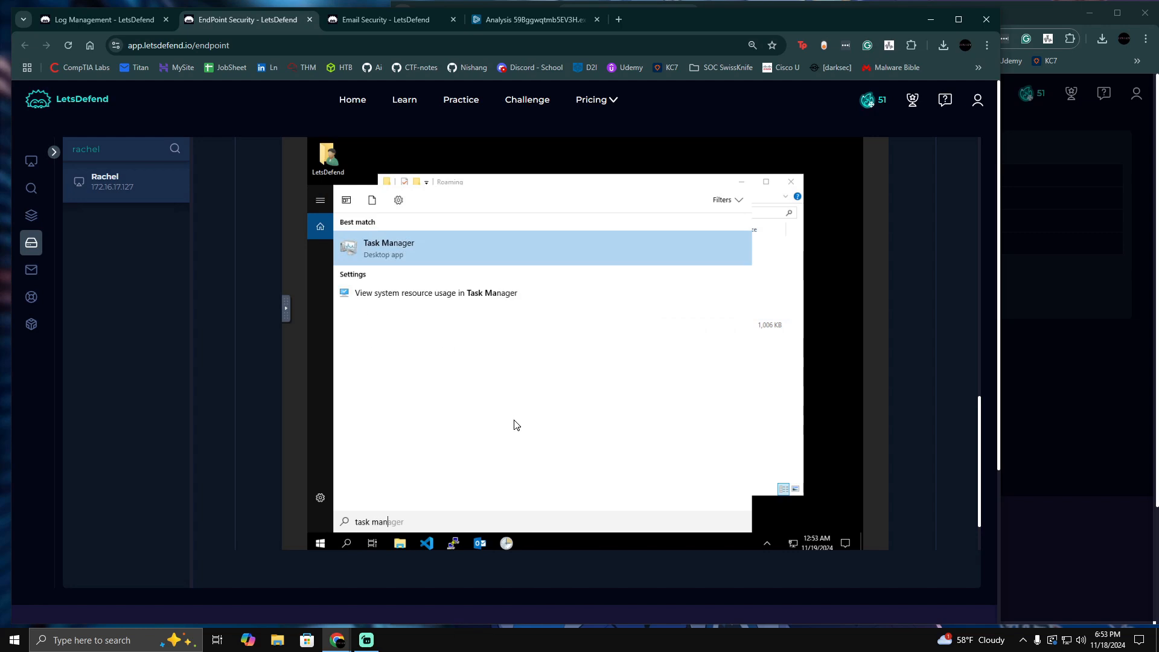
key(Return)
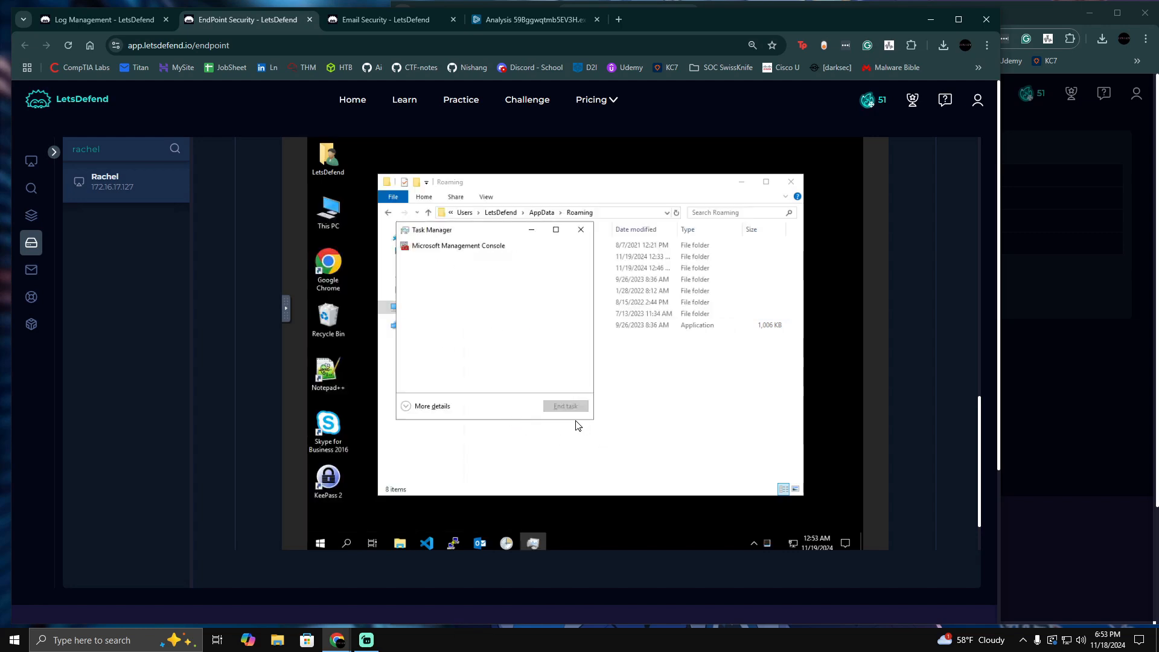
scroll(482, 412, down, 1)
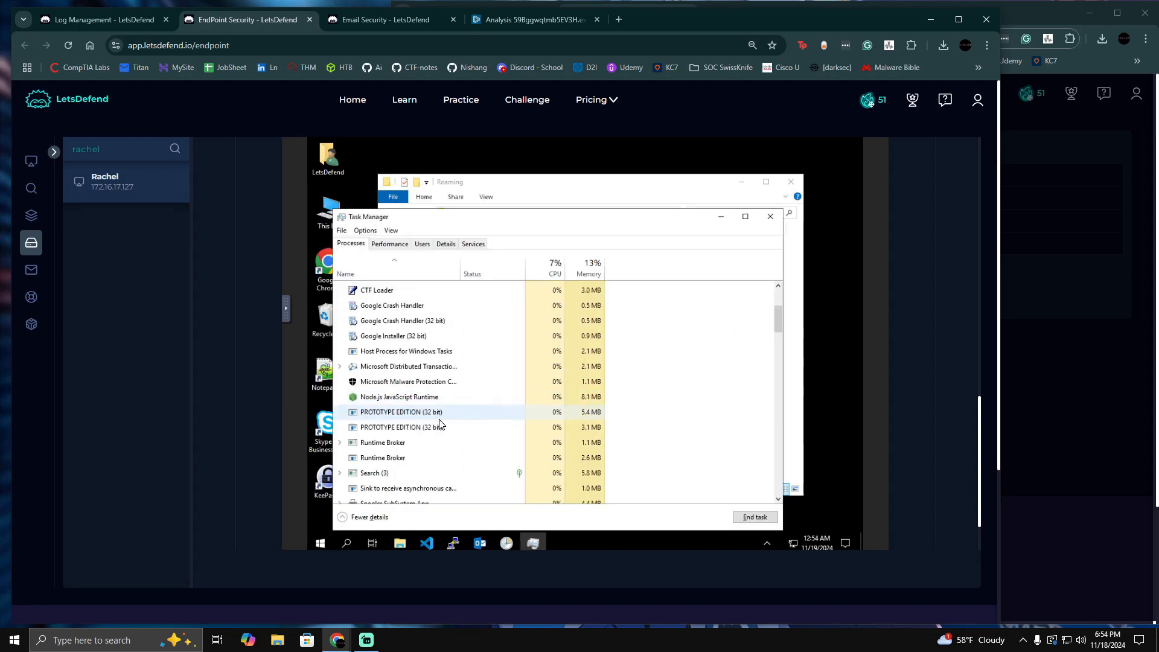
- Inspect the file properties of both PROTOTYPE EDITION (32 bit) processes to identify their executables and locations
click(436, 416)
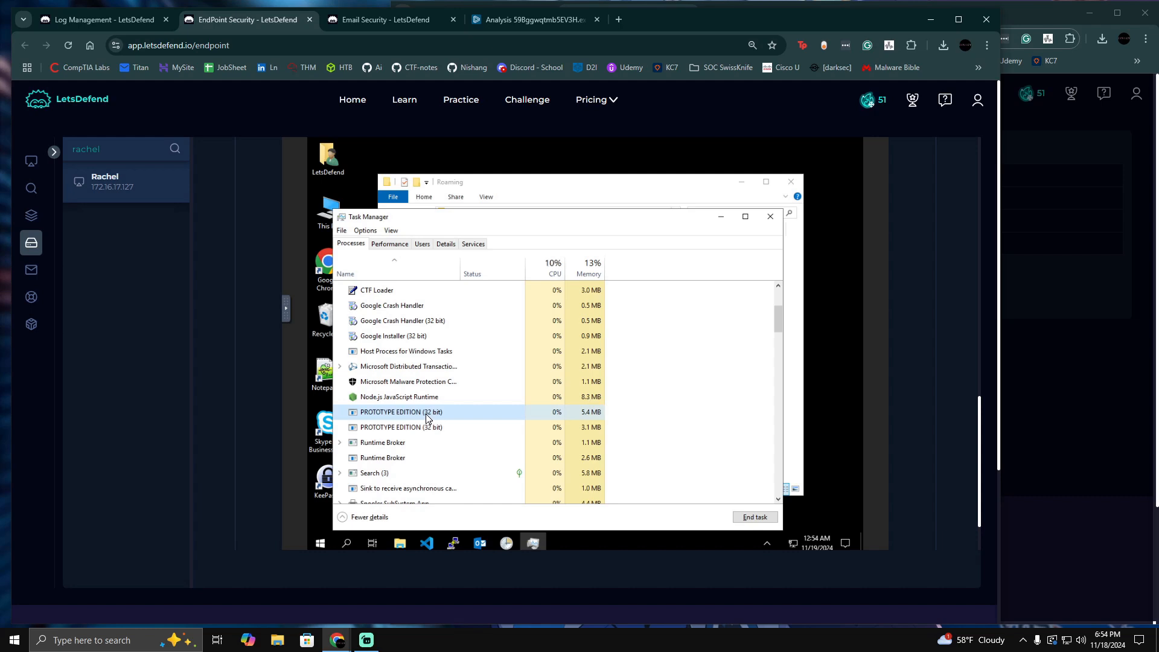
right_click(426, 417)
click(462, 504)
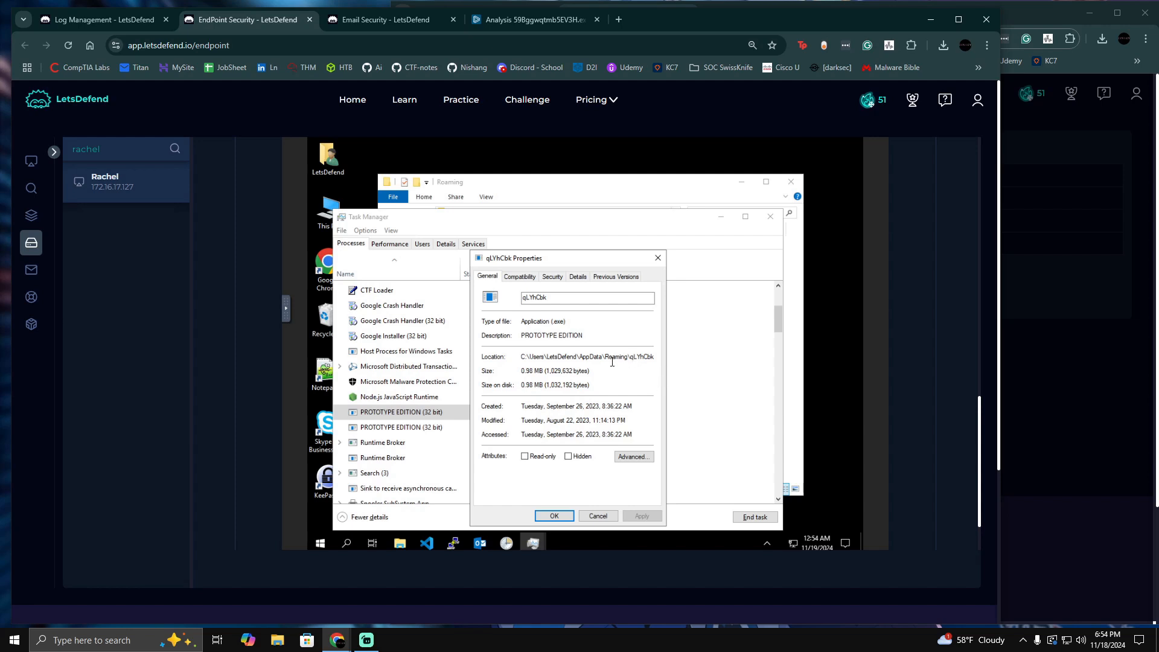
click(598, 516)
click(432, 431)
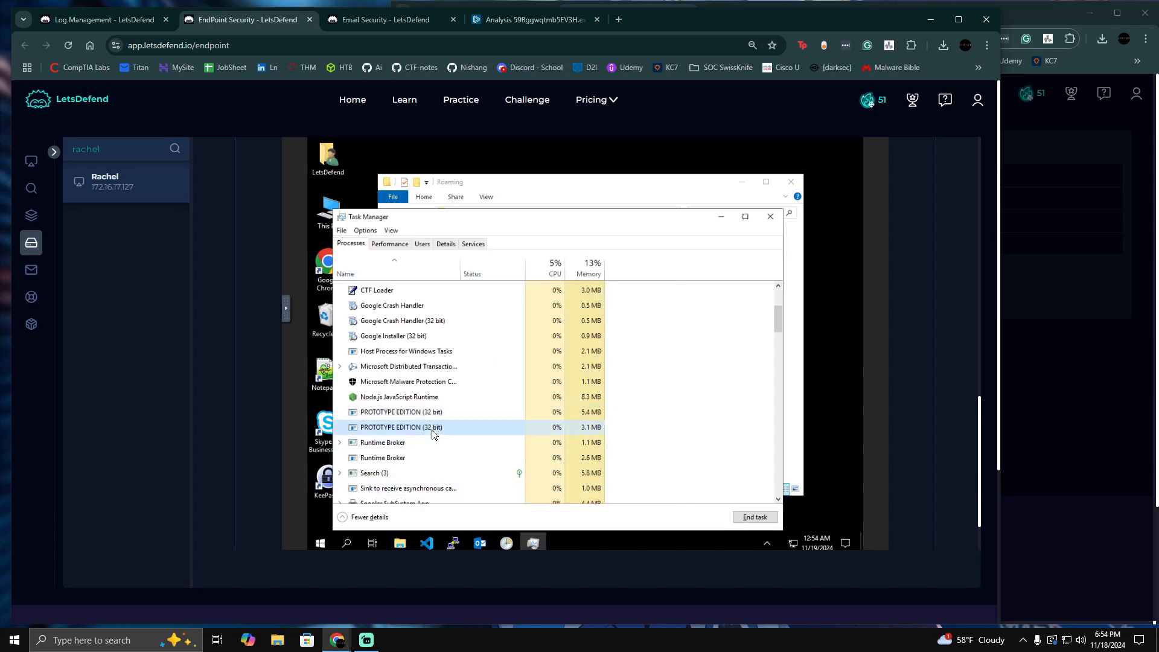
right_click(432, 432)
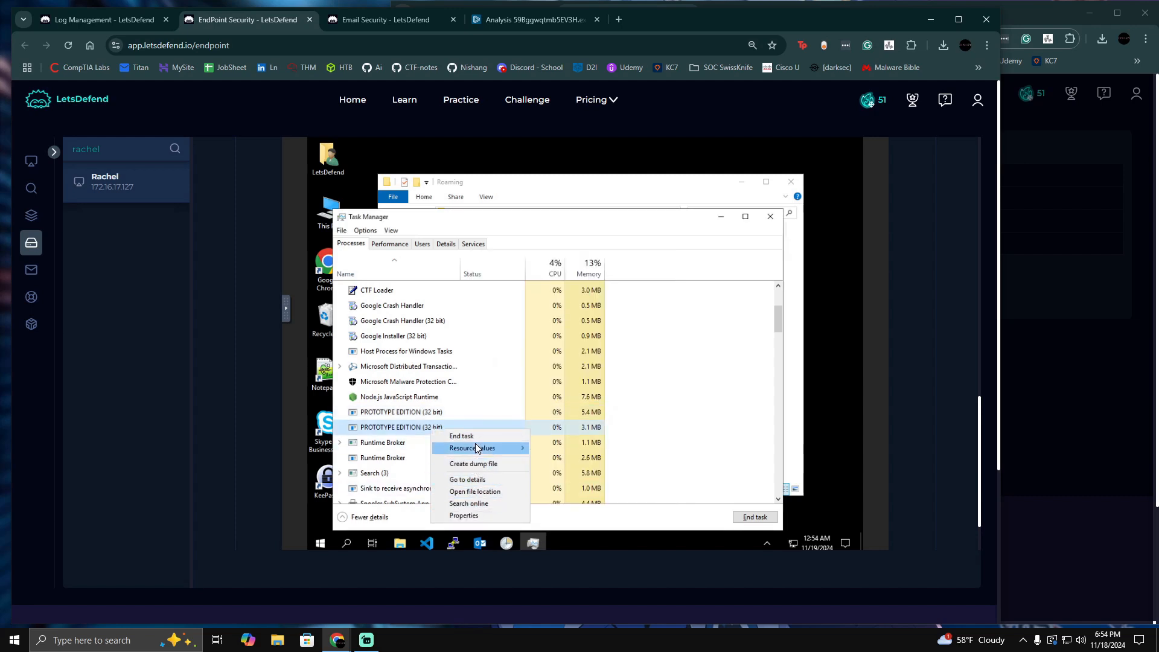
click(470, 516)
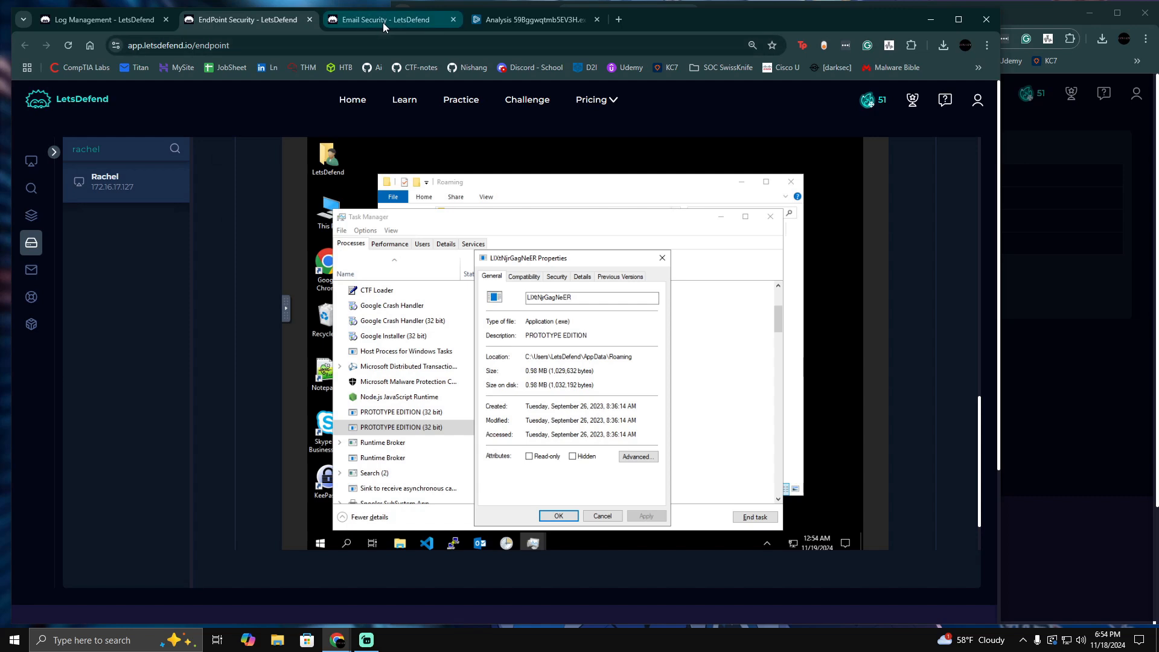
- Recheck the full schtasks.exe command line in Log Management and the ANY.RUN analysis, and return to the endpoint lab
click(115, 20)
scroll(479, 356, down, 1)
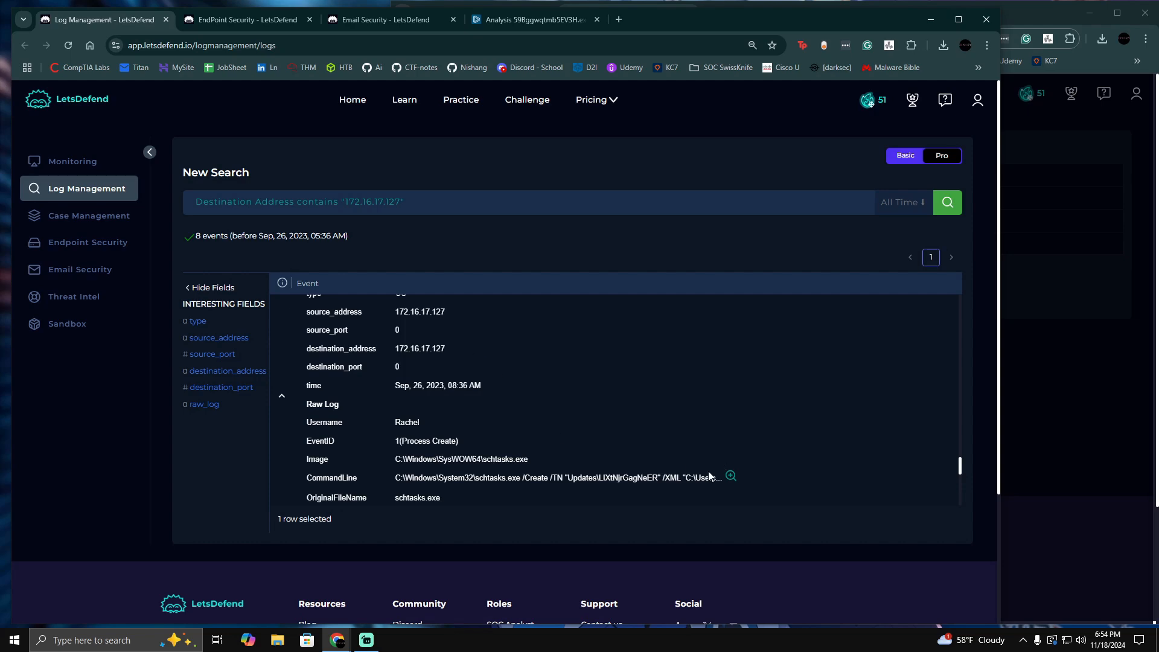
click(731, 476)
click(654, 323)
click(362, 19)
click(507, 19)
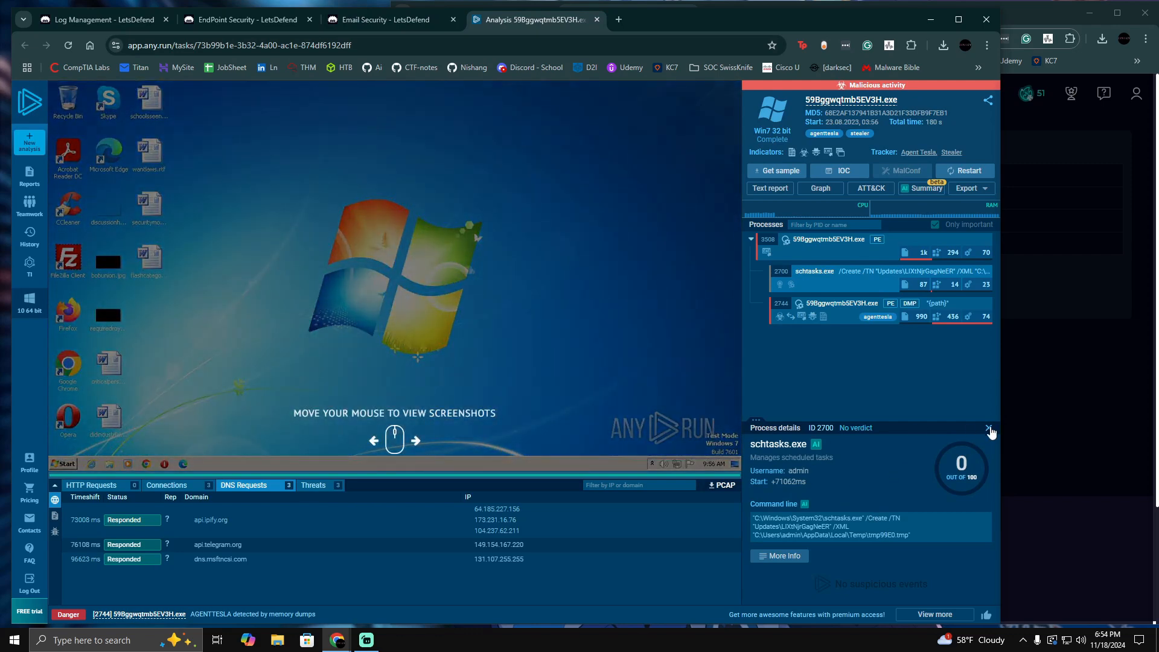
click(247, 19)
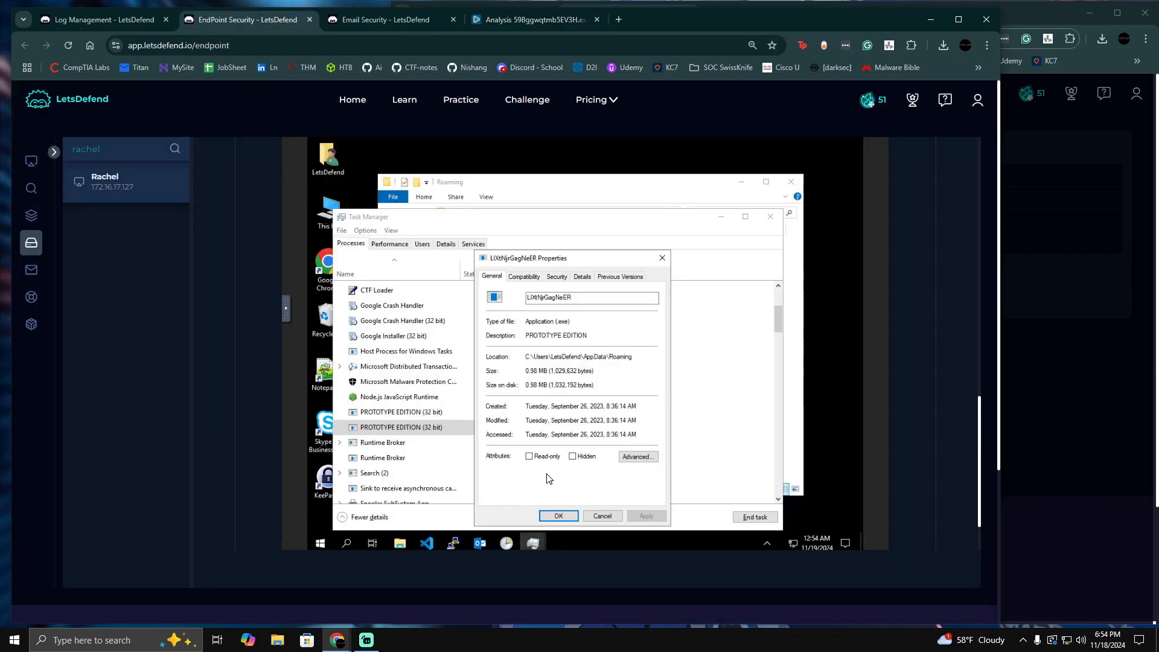
- End both PROTOTYPE EDITION (32 bit) processes and close Task Manager
click(416, 428)
right_click(413, 426)
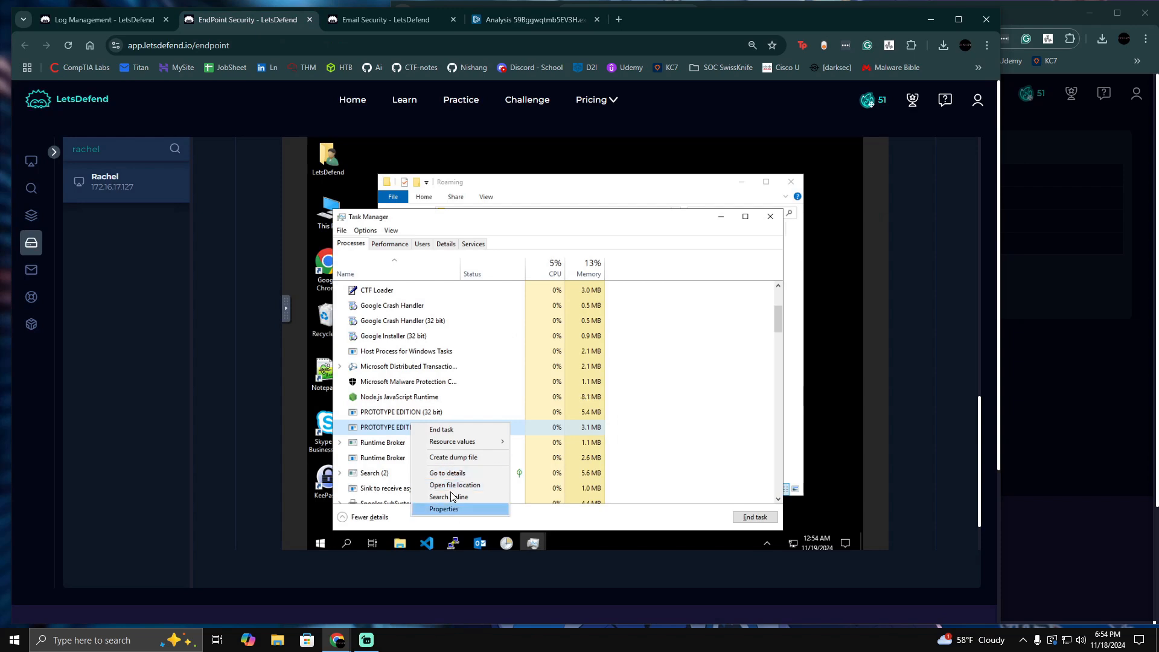
key(Escape)
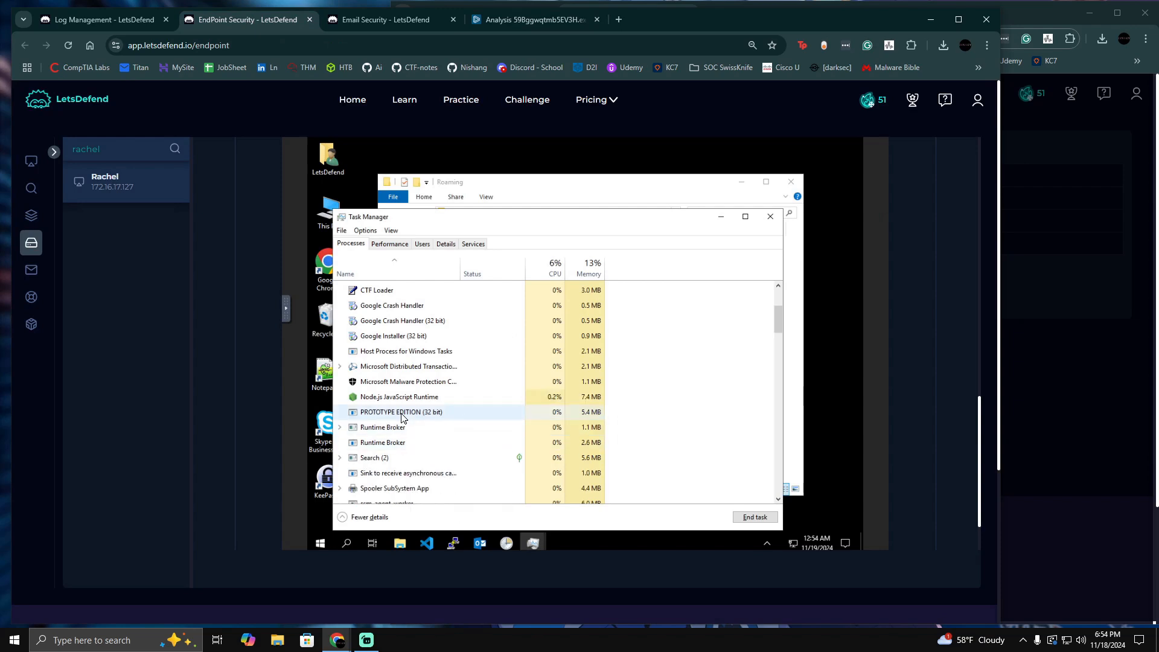
right_click(400, 413)
click(439, 423)
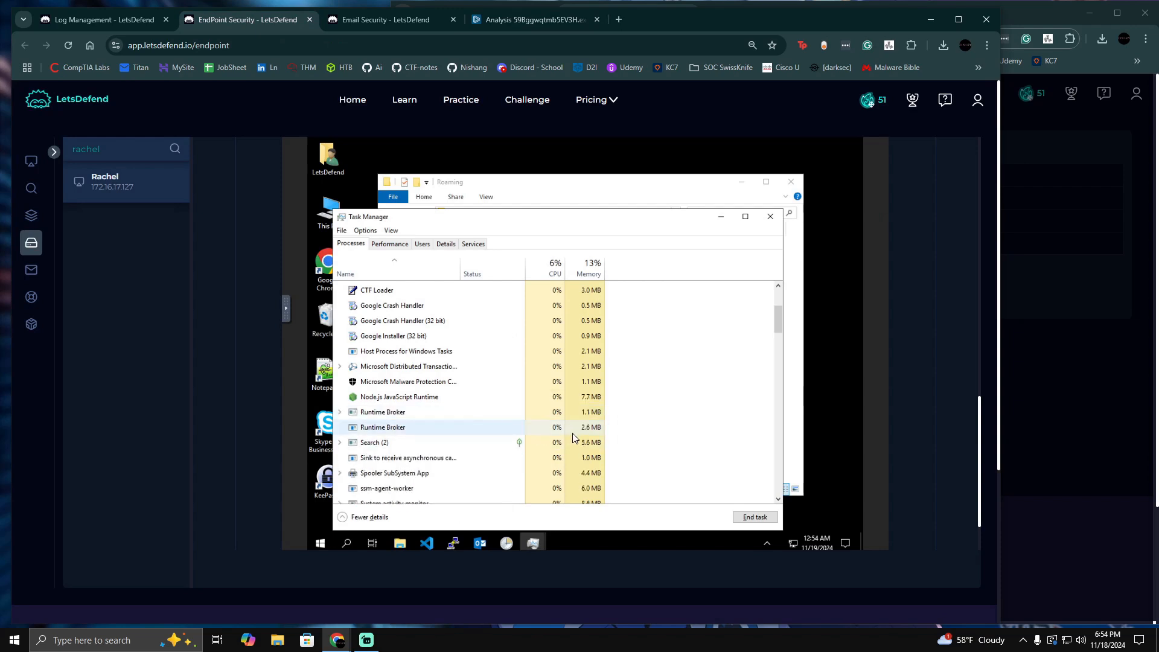
click(770, 216)
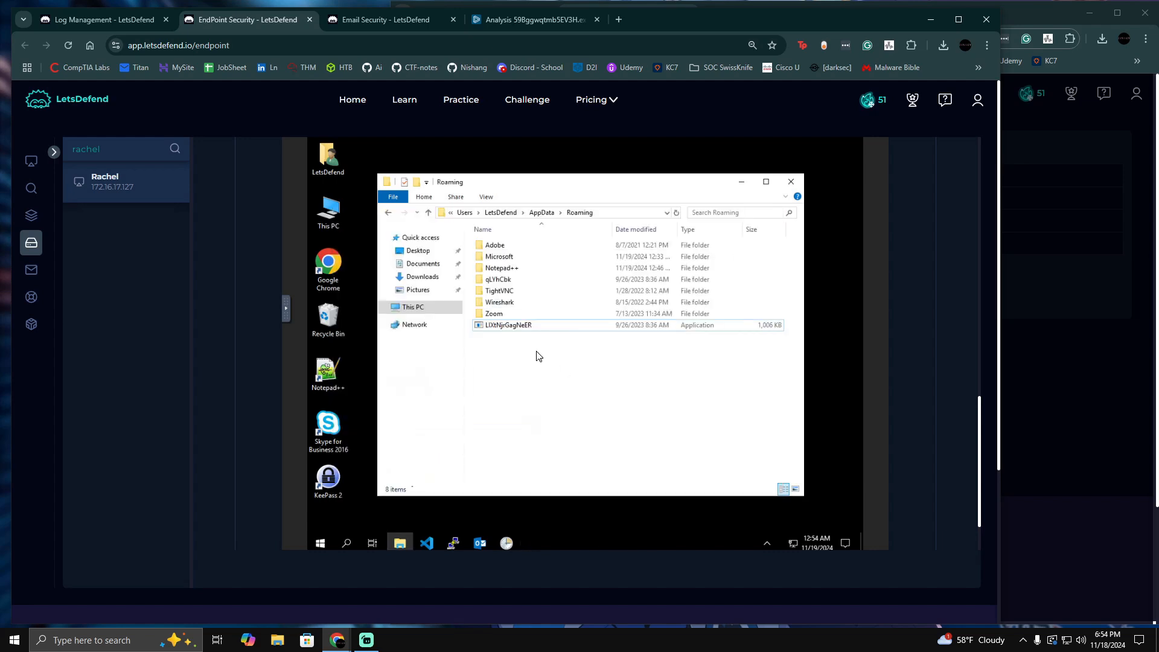
- Delete the LIXtNjrGagNeER application from the Roaming folder and close the folder window
right_click(501, 327)
click(539, 496)
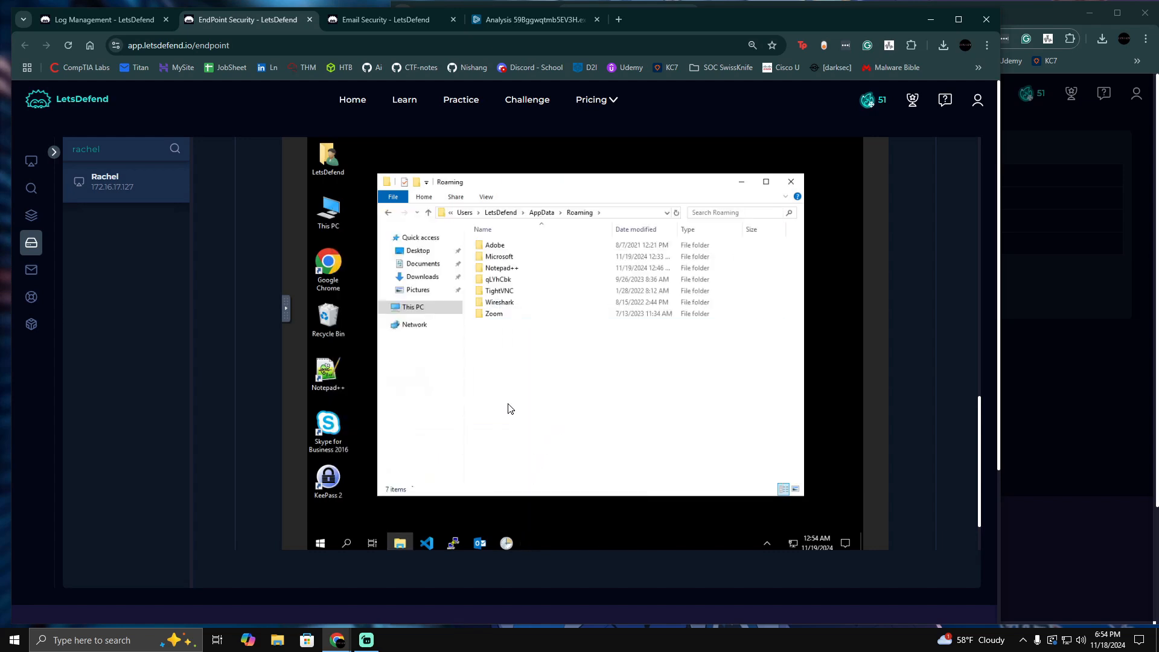
click(791, 181)
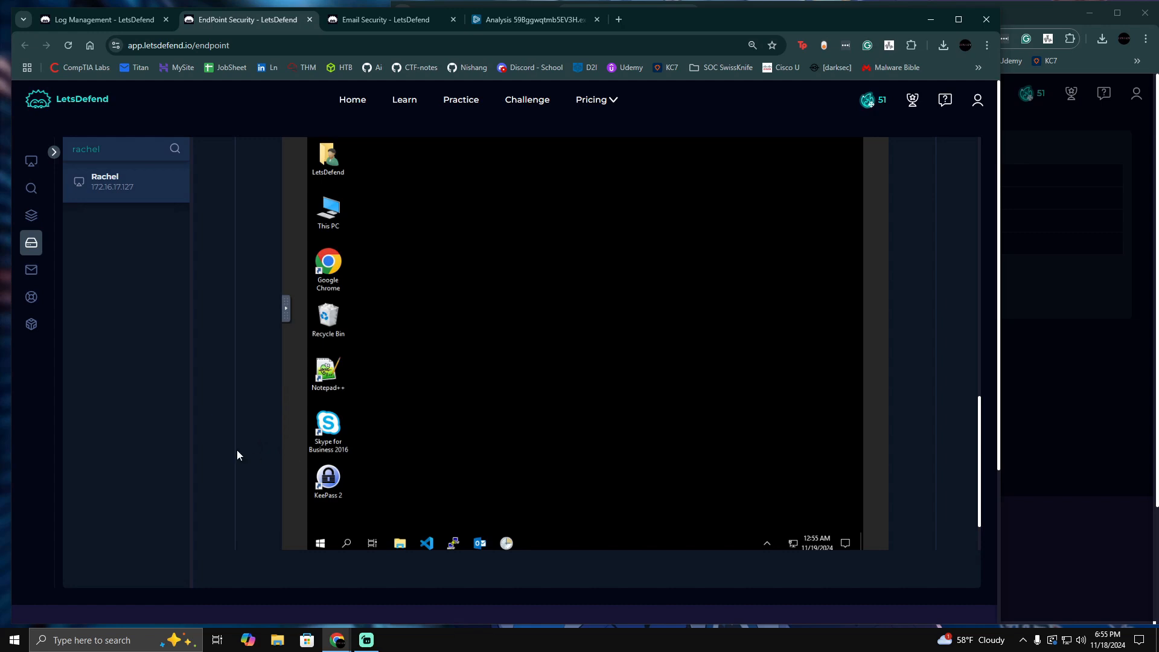
- Review the lab session and the scheduled task creation event in Log Management, and return to the endpoint's lab desktop
scroll(238, 453, up, 1)
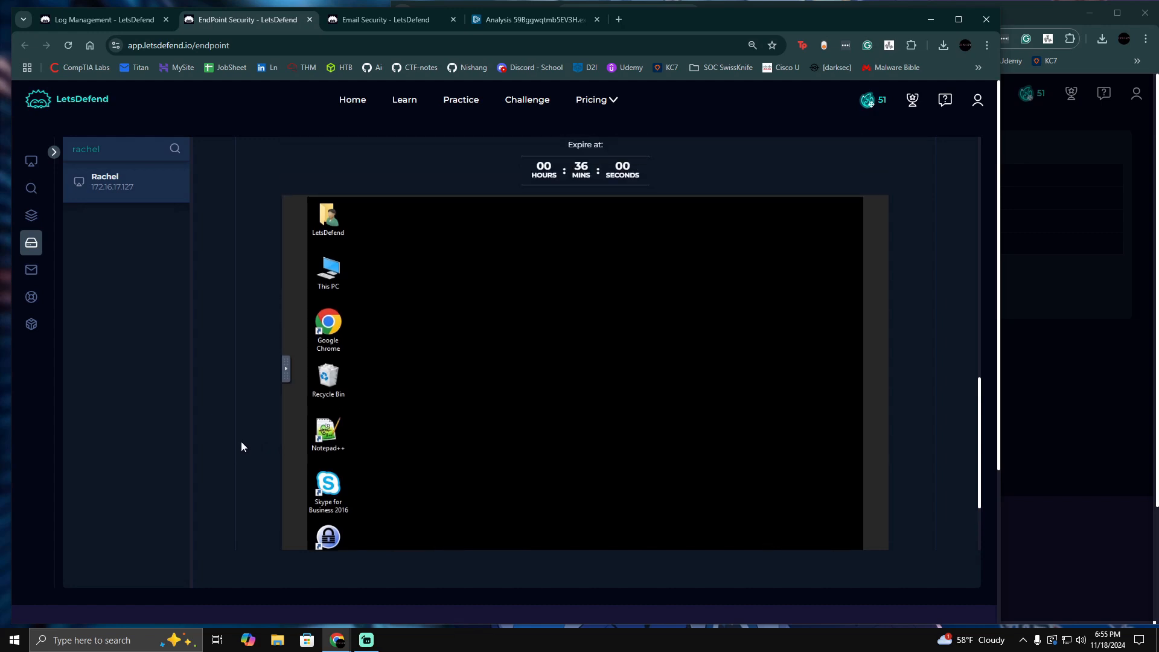
scroll(236, 391, up, 1)
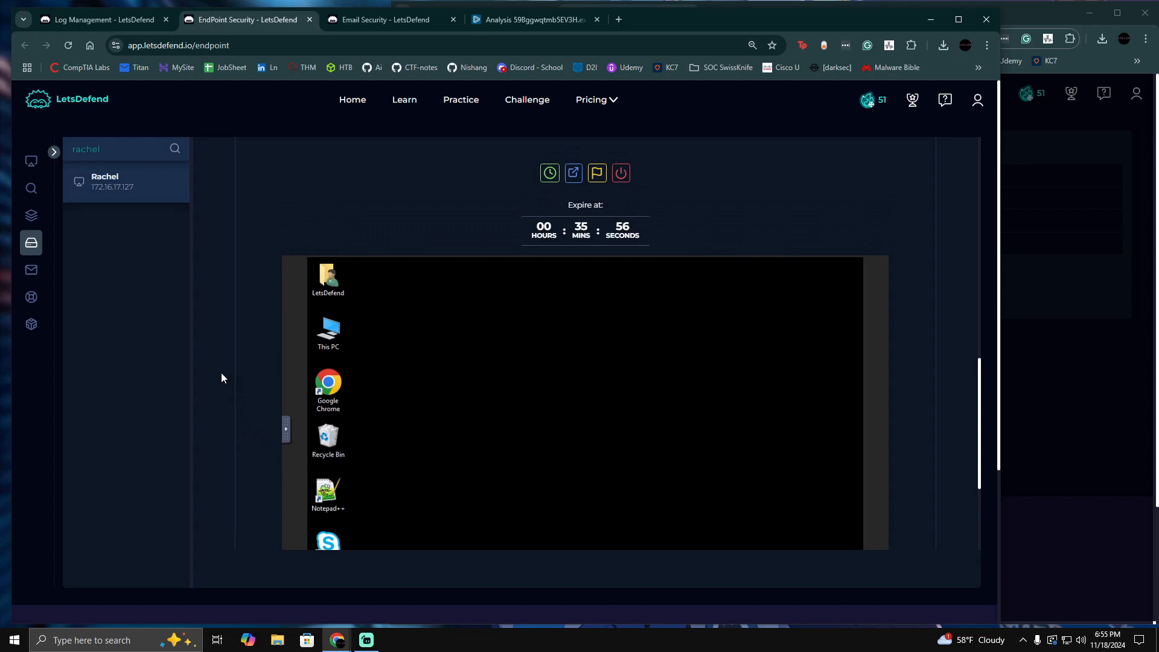
scroll(224, 376, down, 2)
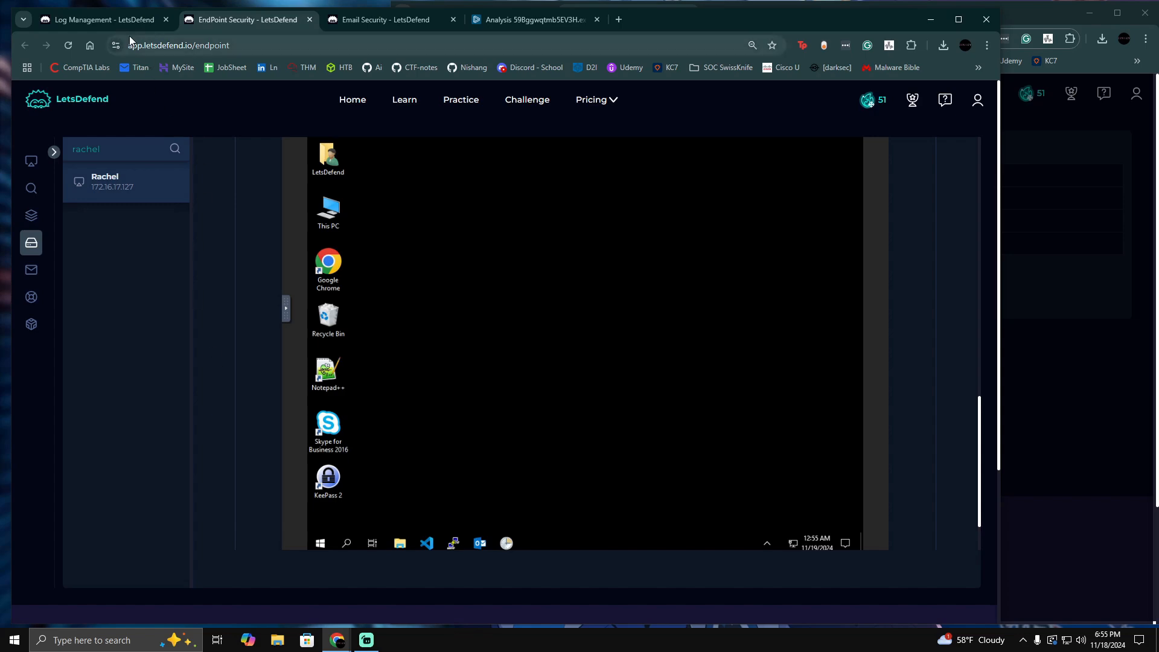
click(120, 23)
click(221, 24)
click(112, 20)
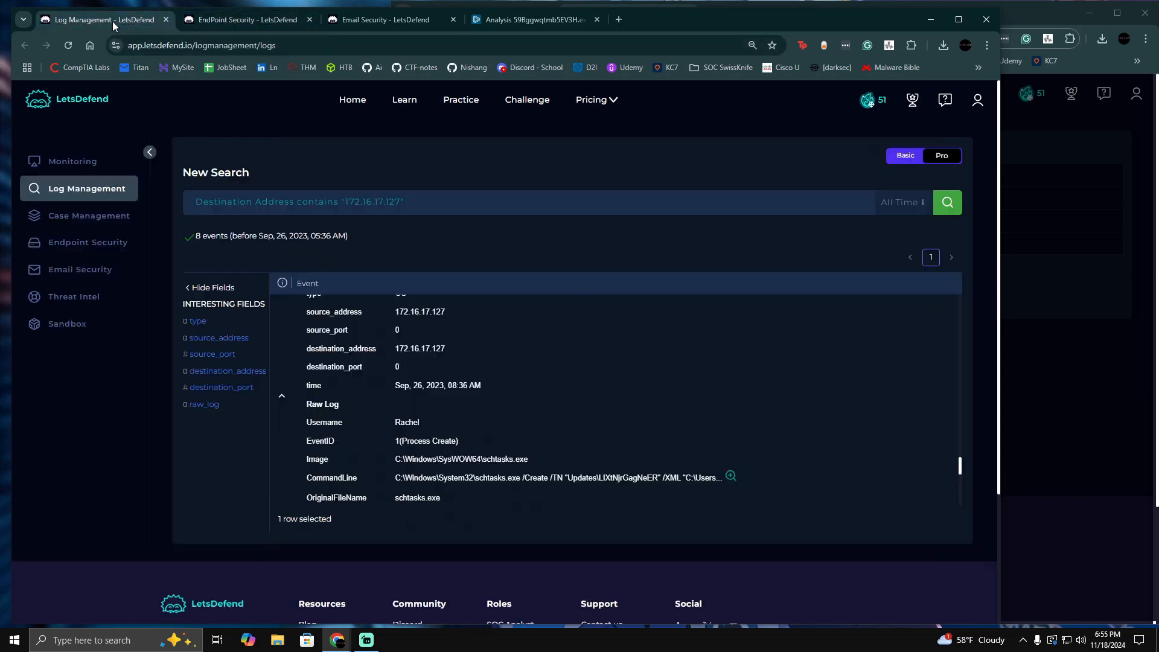
scroll(445, 384, down, 5)
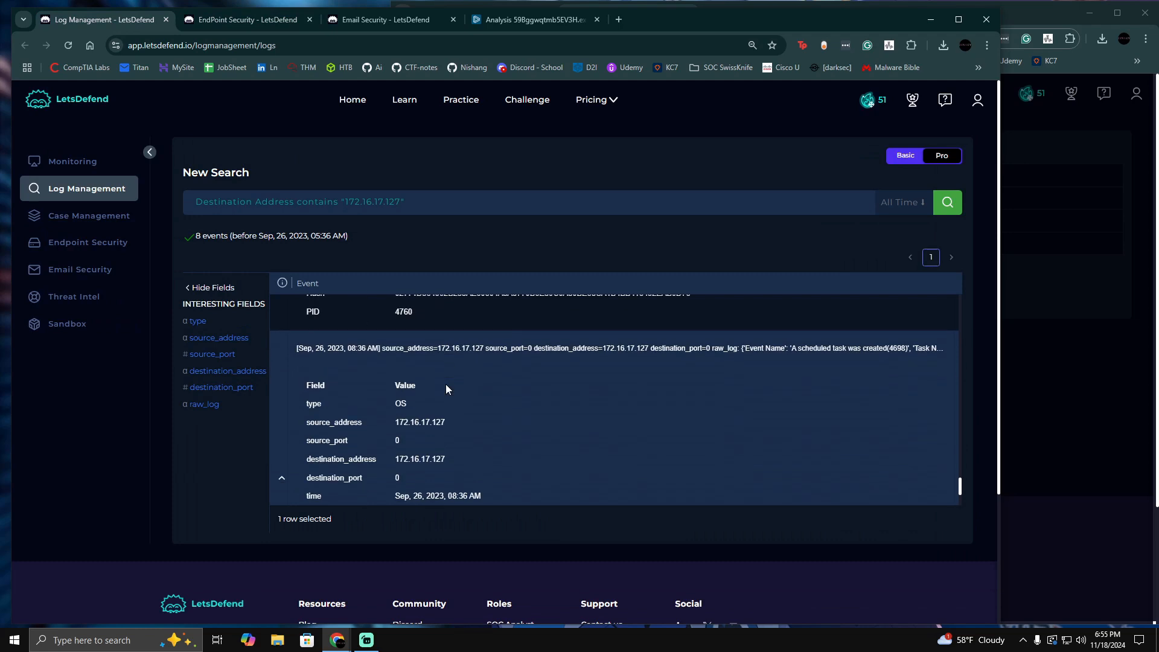
click(251, 18)
scroll(278, 386, down, 3)
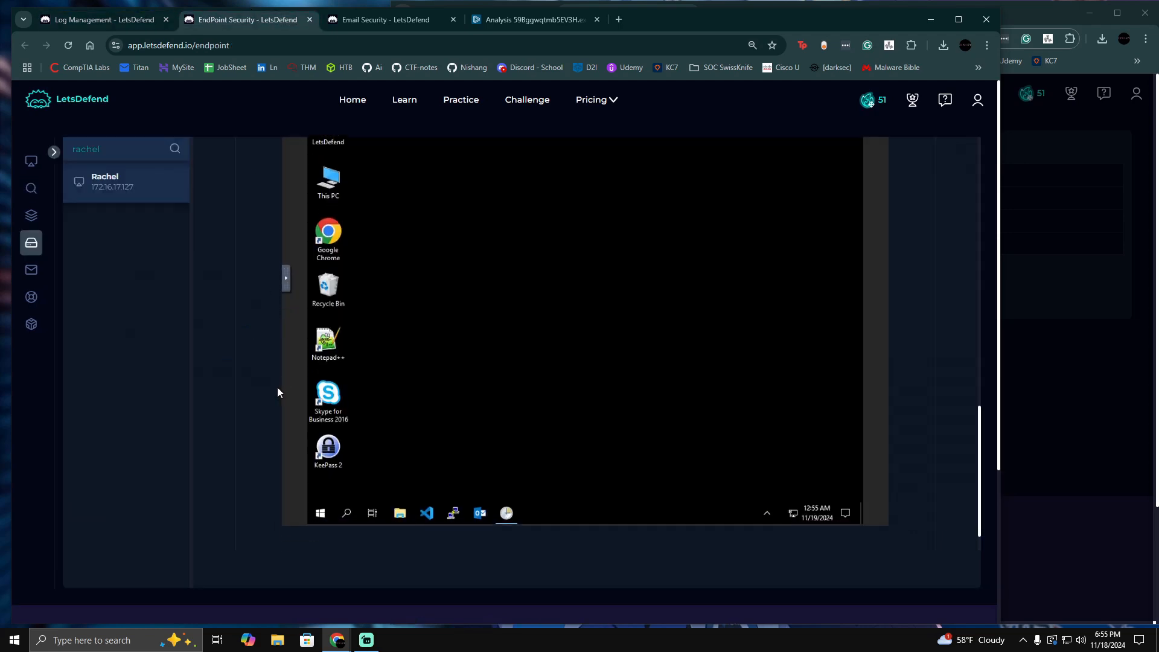
scroll(248, 393, up, 2)
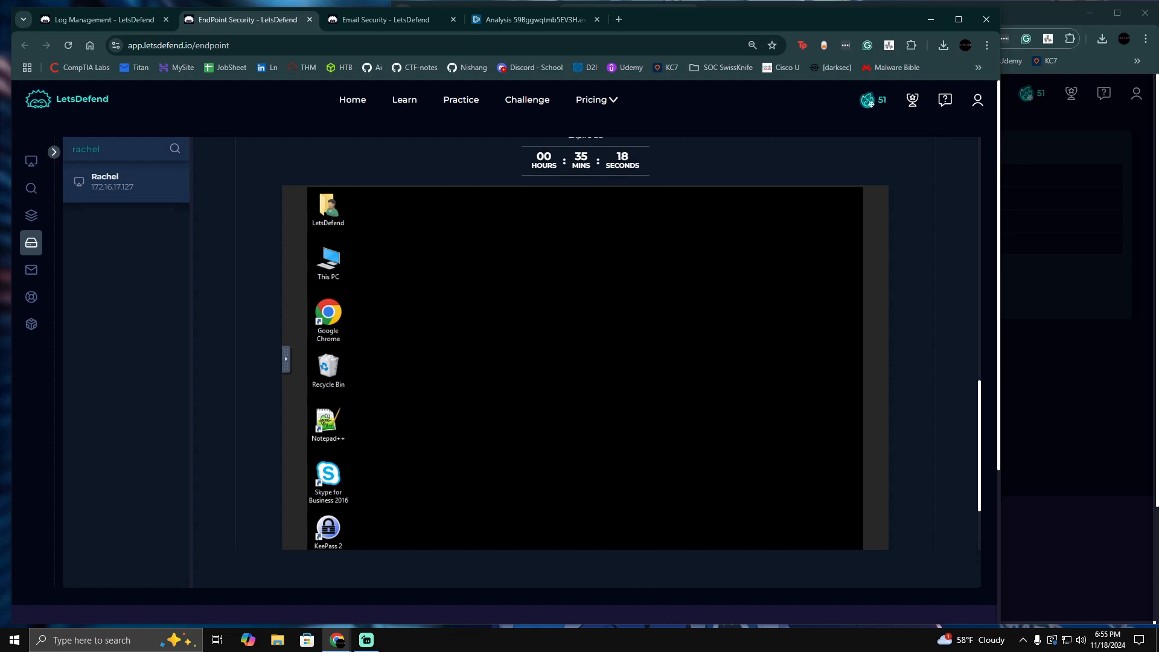
scroll(590, 314, down, 1)
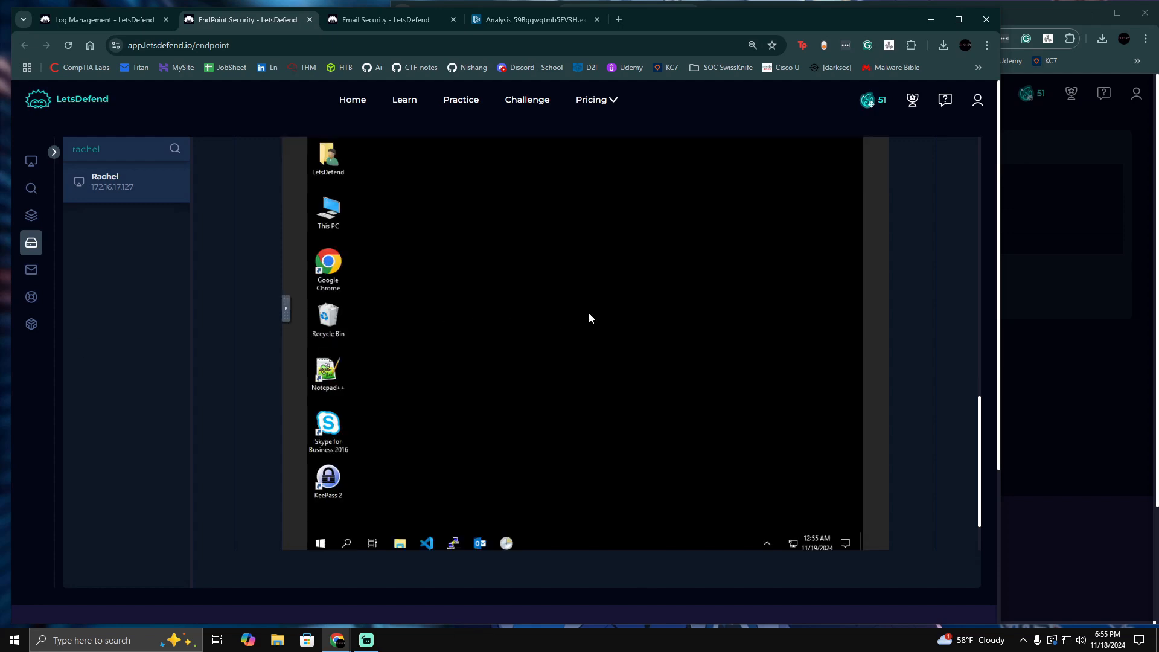
scroll(262, 400, up, 3)
scroll(235, 402, down, 3)
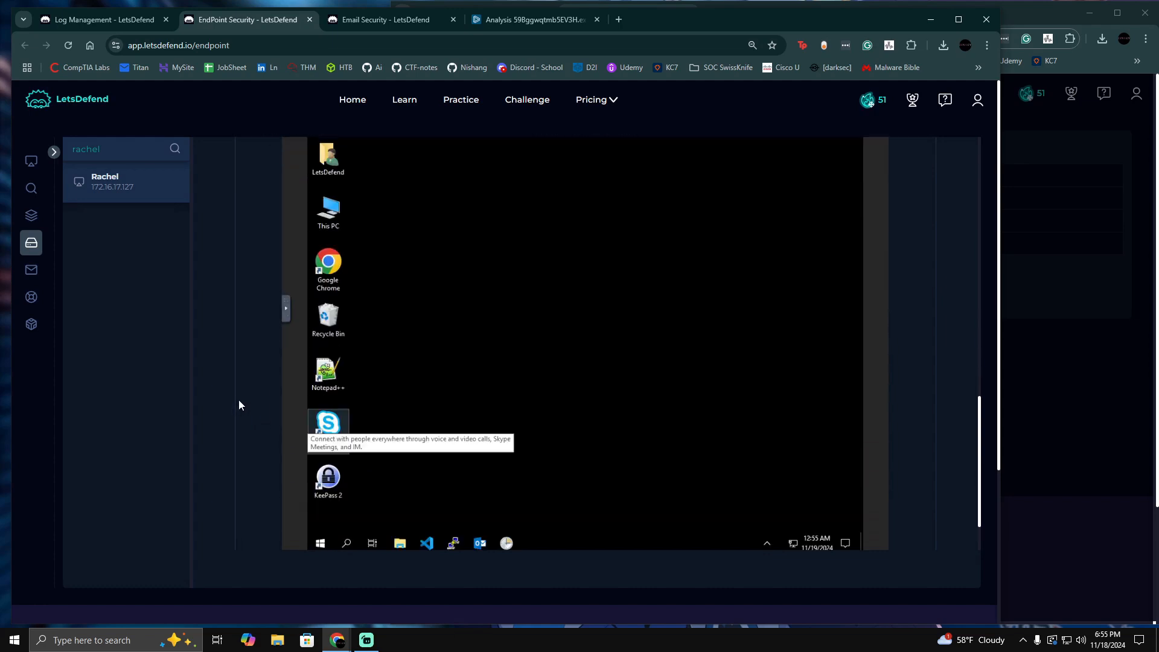
scroll(954, 339, up, 1)
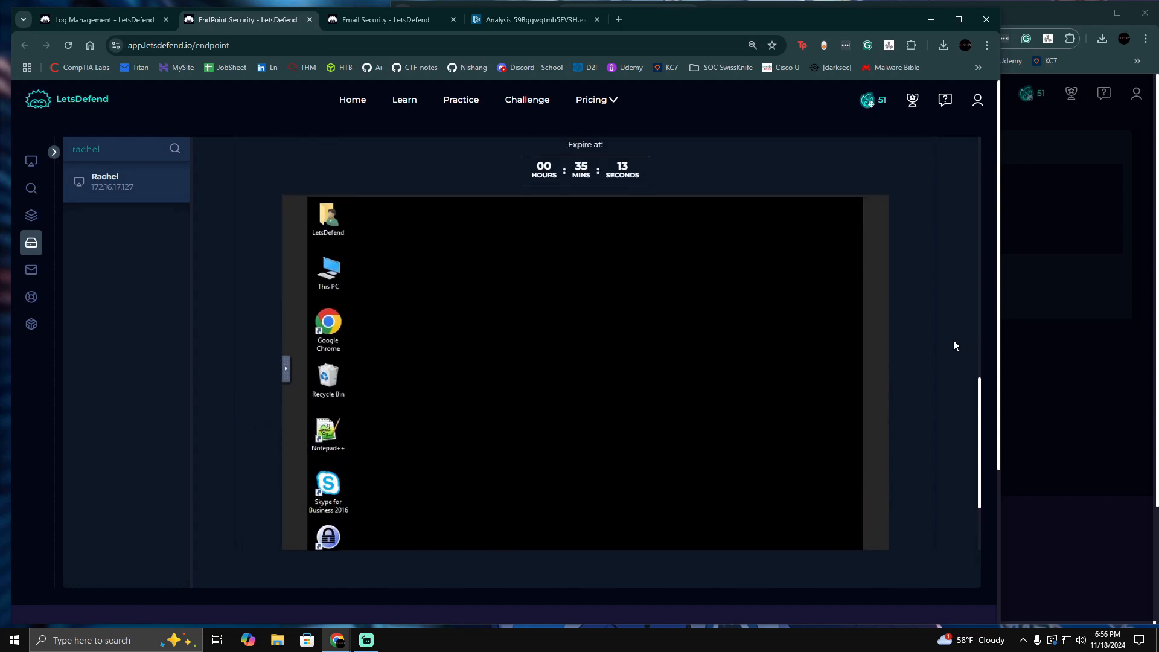
click(1041, 28)
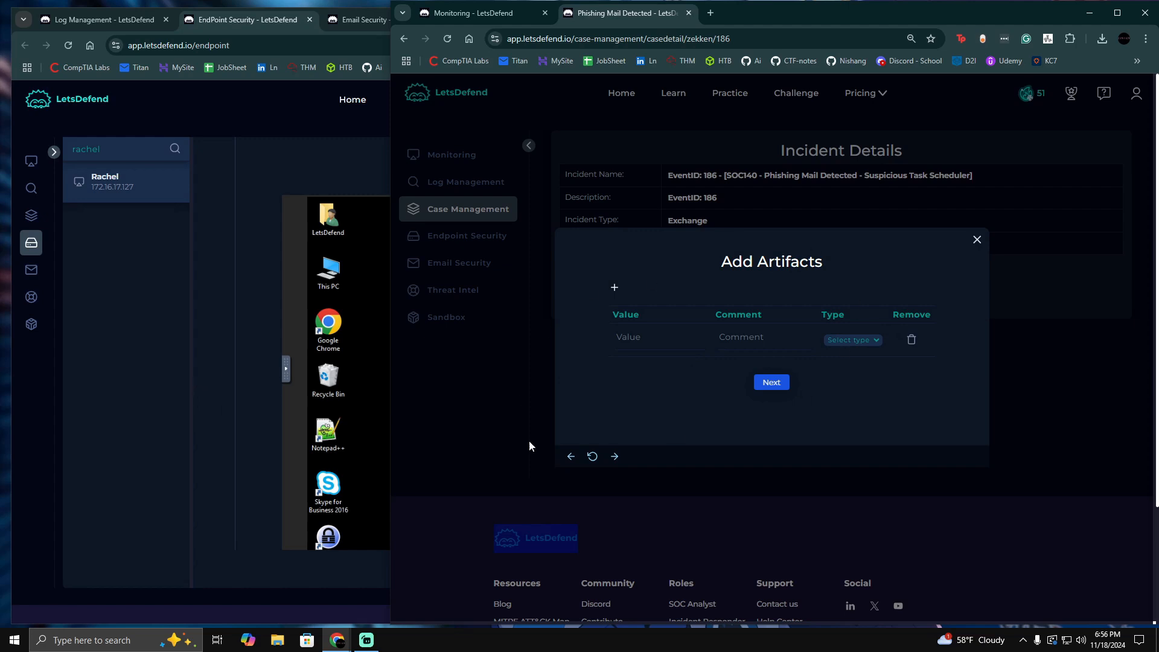
click(208, 311)
scroll(235, 426, up, 1)
scroll(246, 403, down, 1)
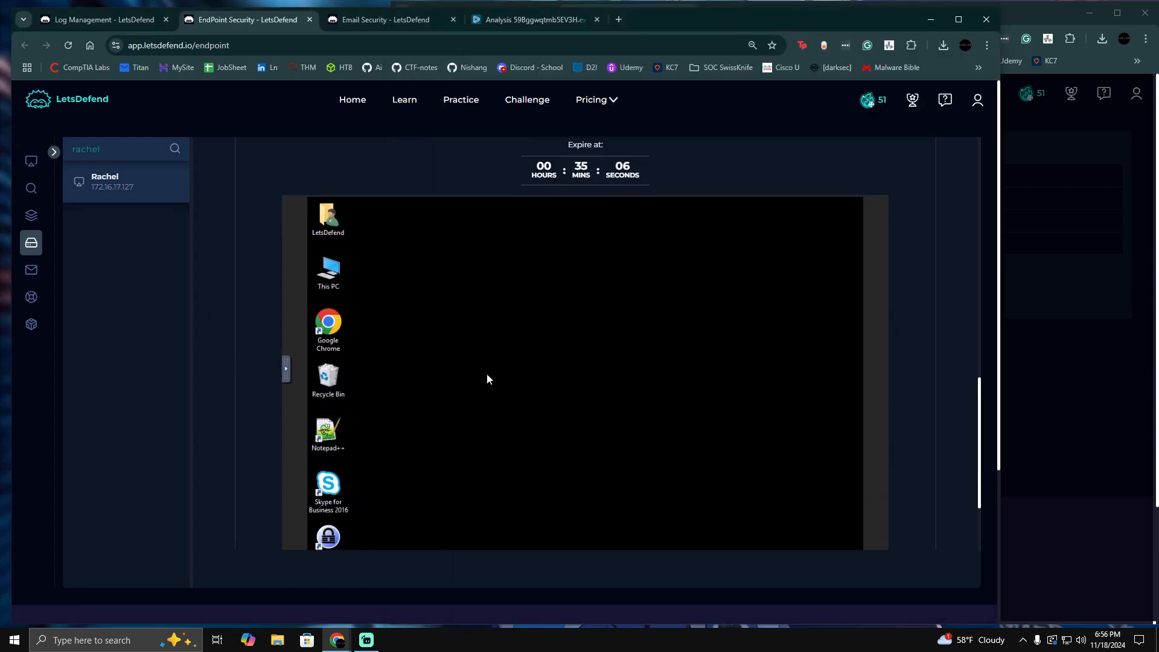
- Terminate the LetsMachine lab session and look over the endpoint's process list
scroll(795, 215, up, 2)
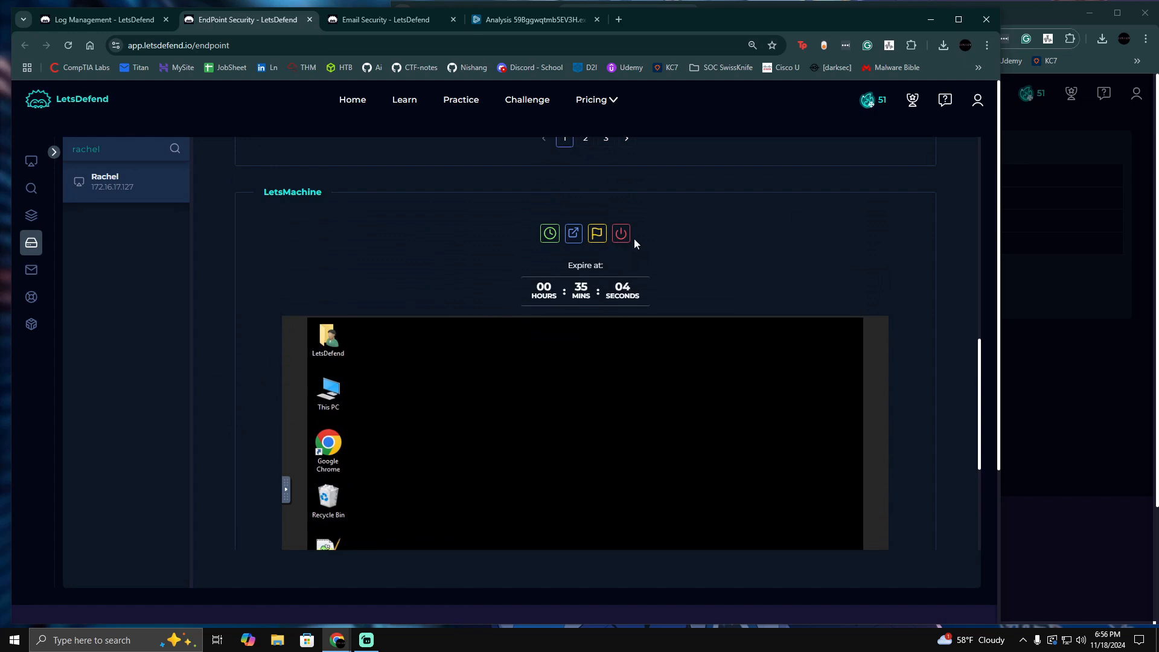
click(341, 338)
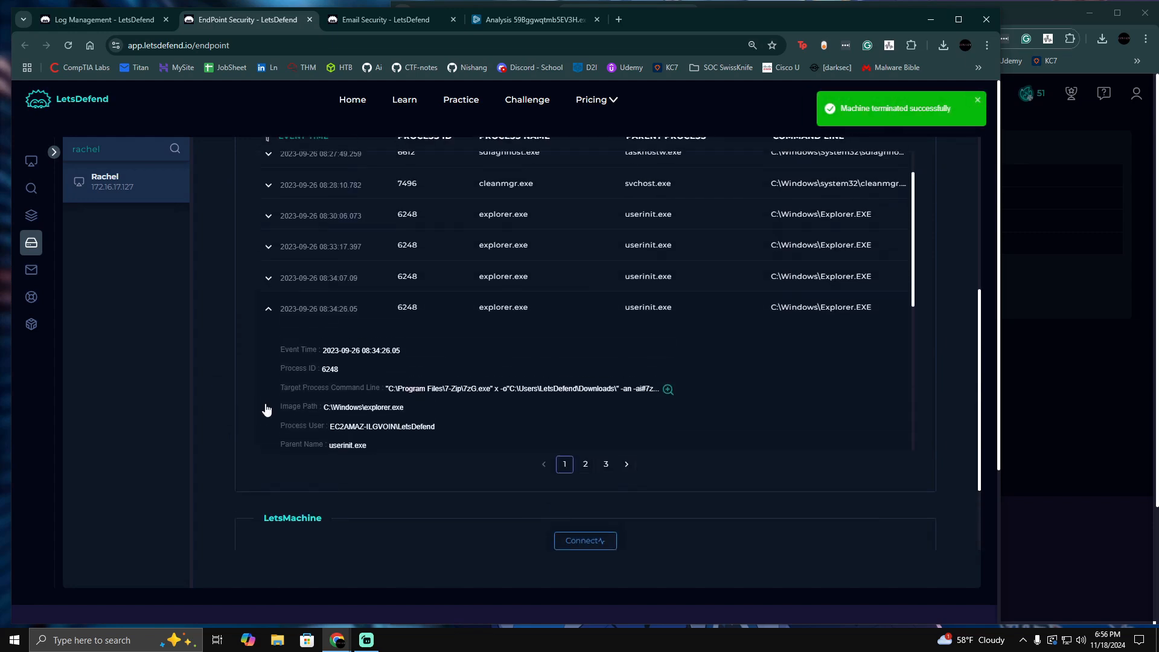
scroll(266, 410, down, 2)
scroll(218, 434, up, 4)
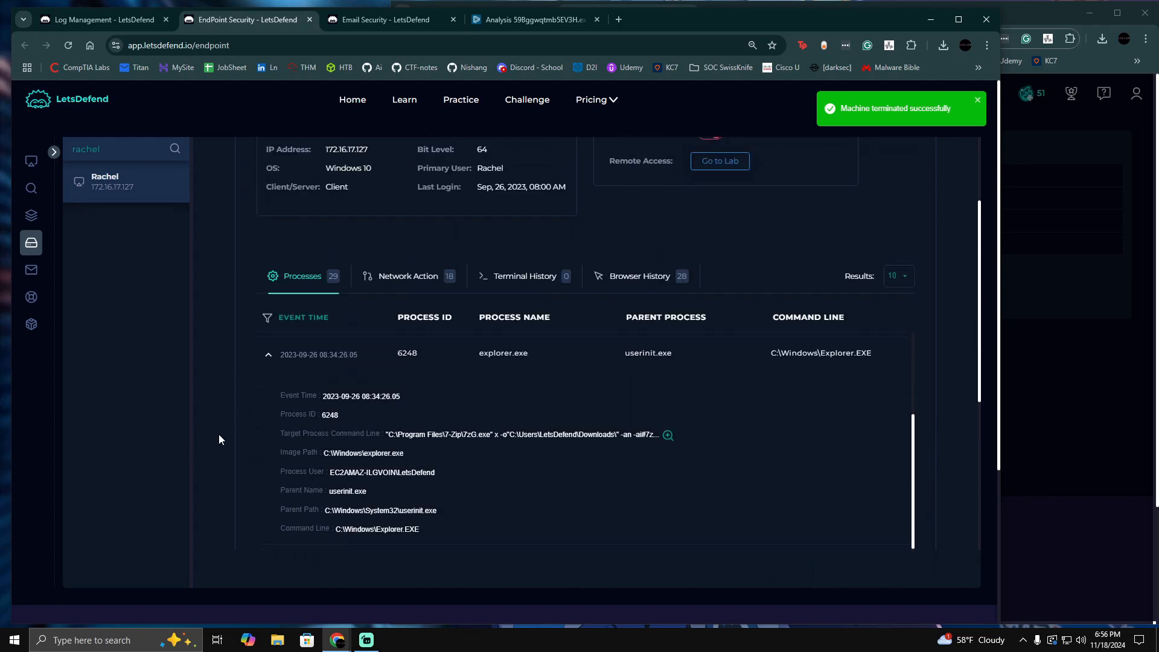
scroll(807, 155, down, 2)
- Return to the case playbook's Add Artifacts form and check the comments of the sender e-mail and malicious IP entries
click(1045, 20)
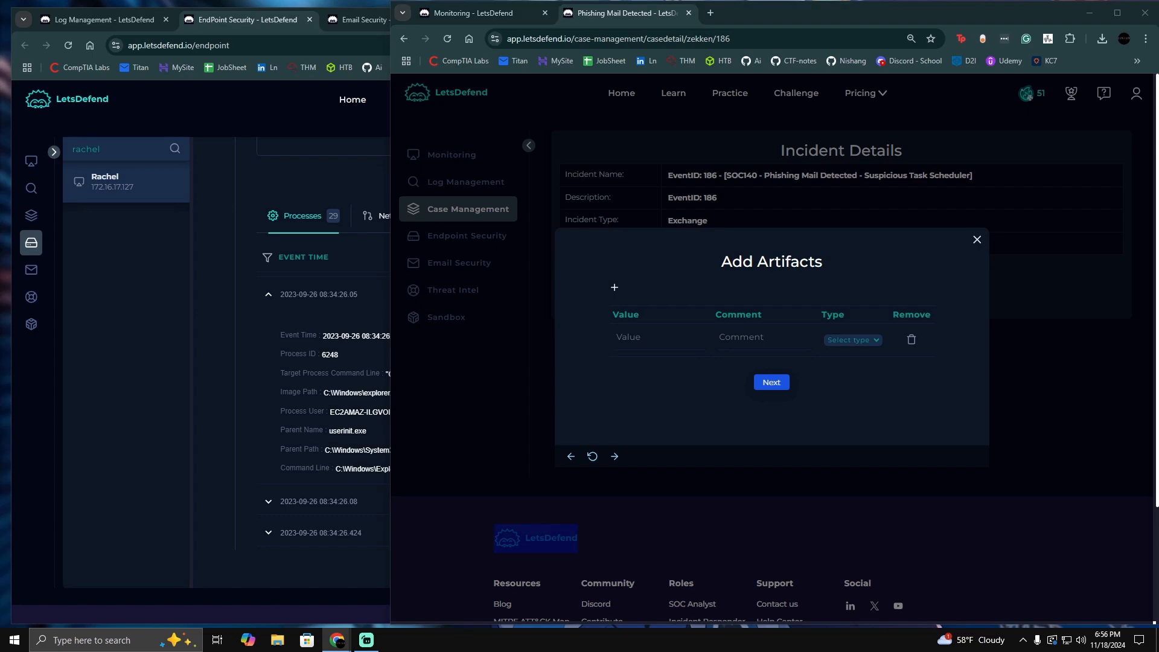
key(alt+Tab)
drag(362, 85, 160, 28)
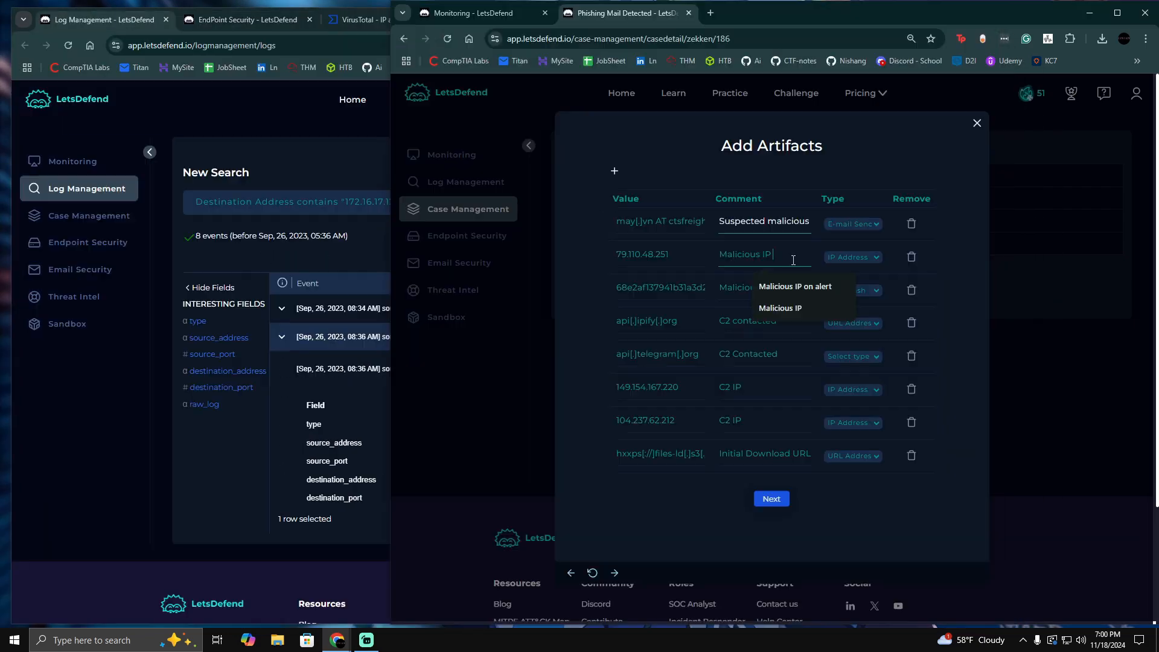
click(809, 225)
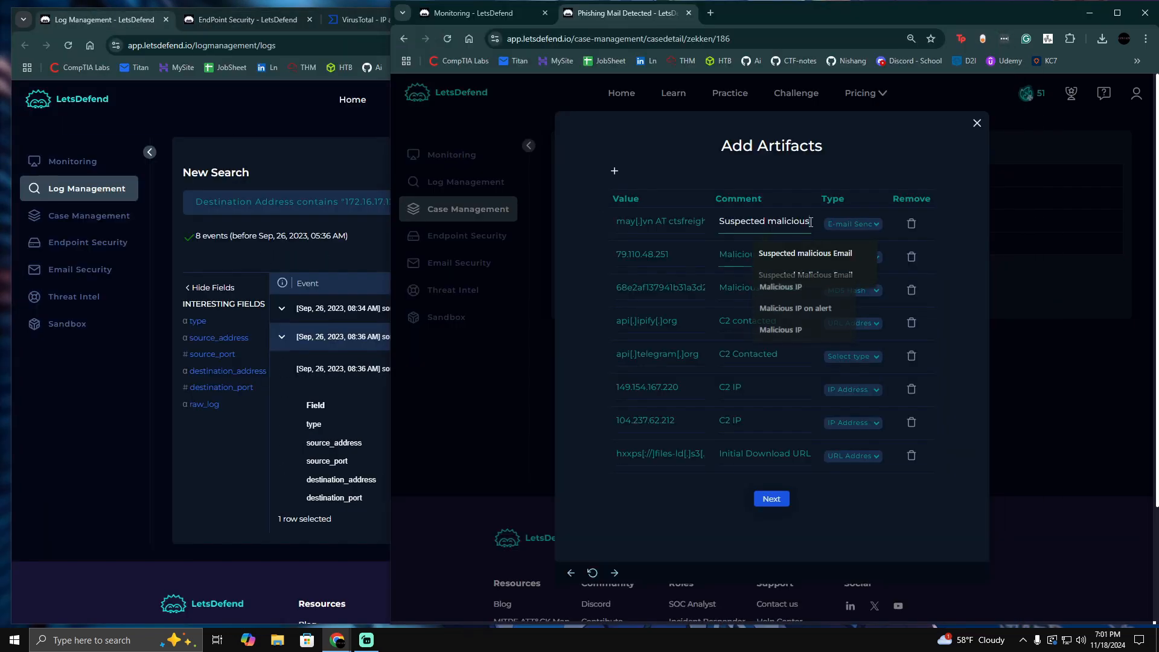
click(598, 329)
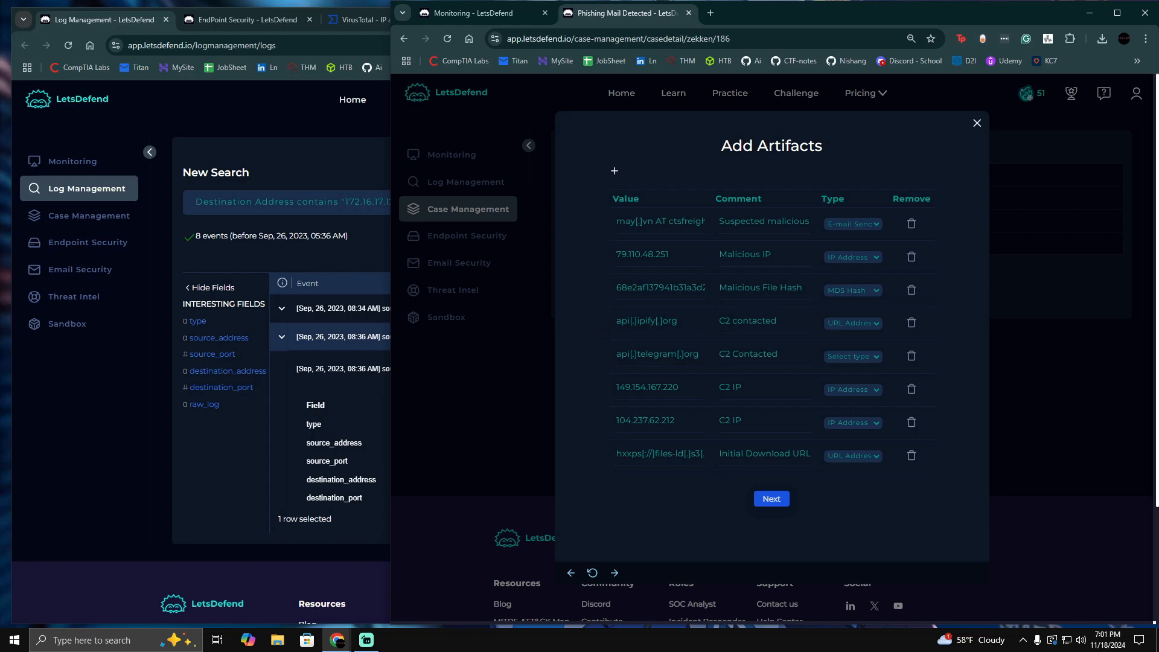
- Switch to the LDNotes document in Google Docs, review the investigation notes, and move its window off the logs
key(alt+Tab)
drag(516, 68, 325, 19)
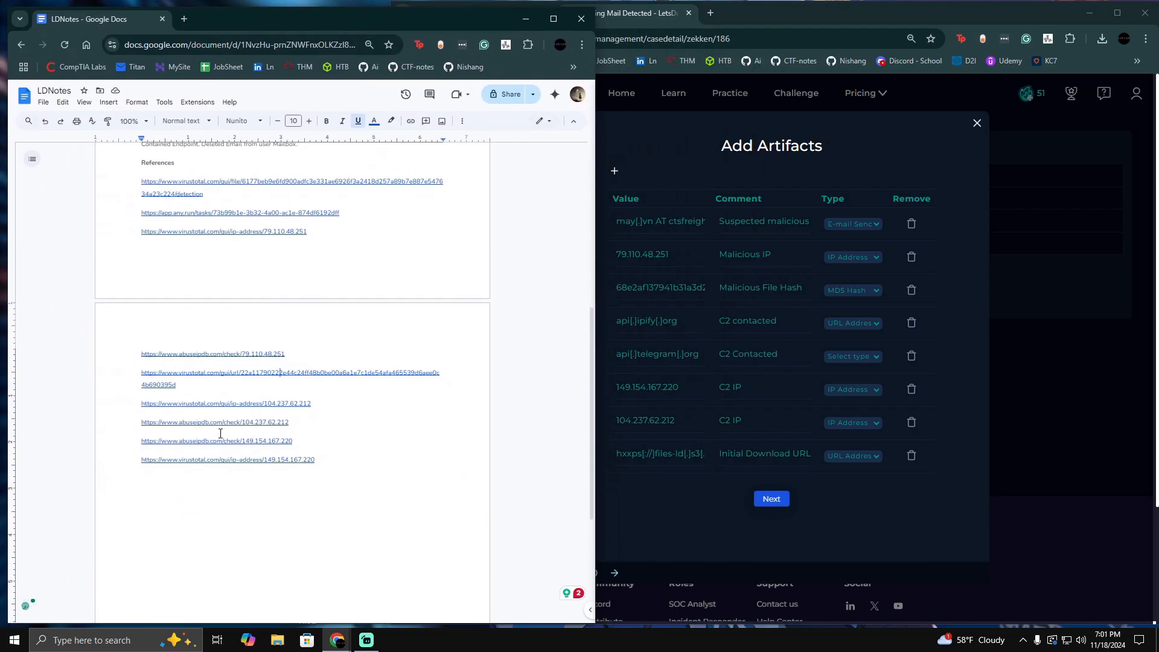
scroll(220, 433, up, 6)
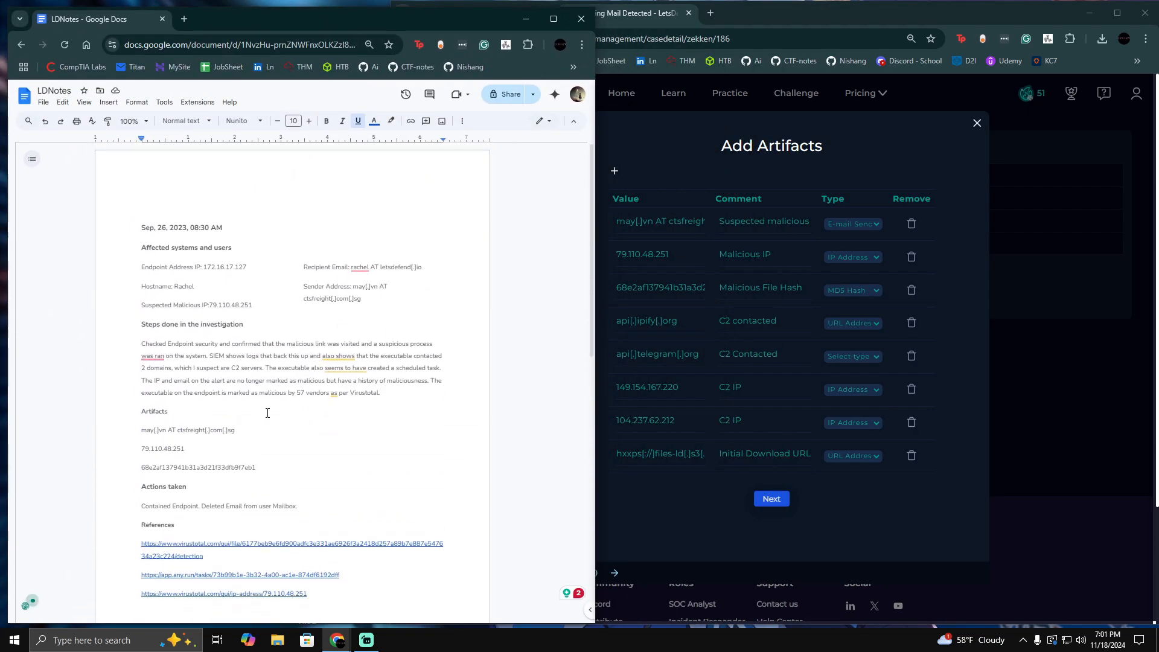
drag(250, 24, 245, 157)
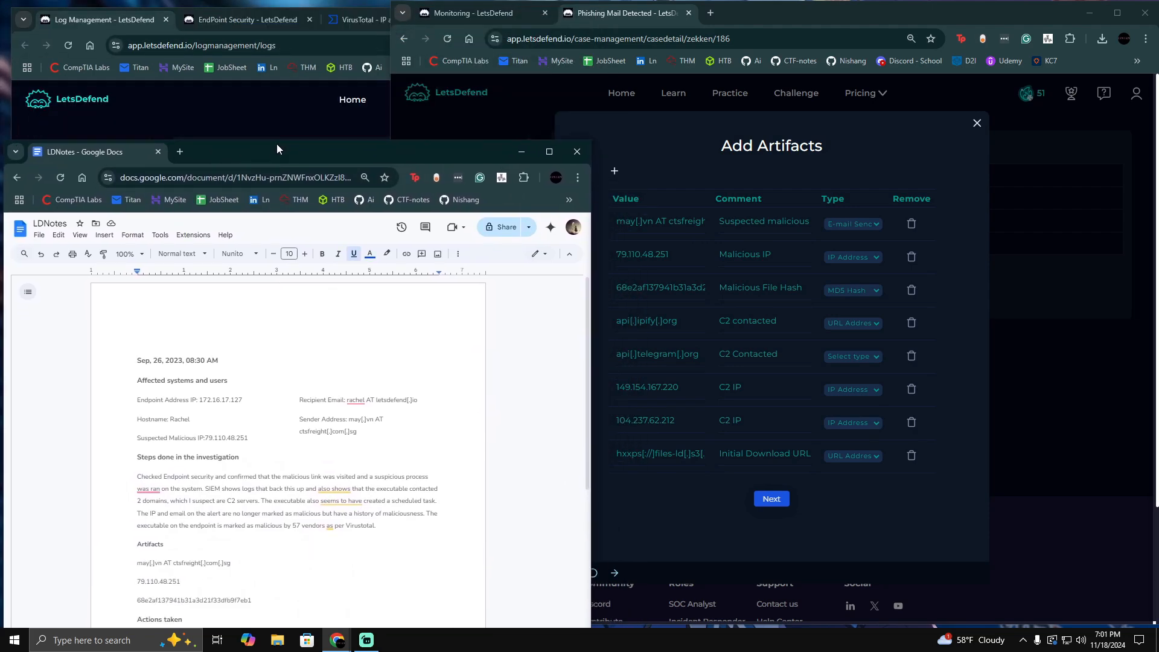
- Examine the query name and query result of the Sysmon DNS Query event for api.telegram.org in Log Management
click(130, 19)
scroll(471, 370, down, 4)
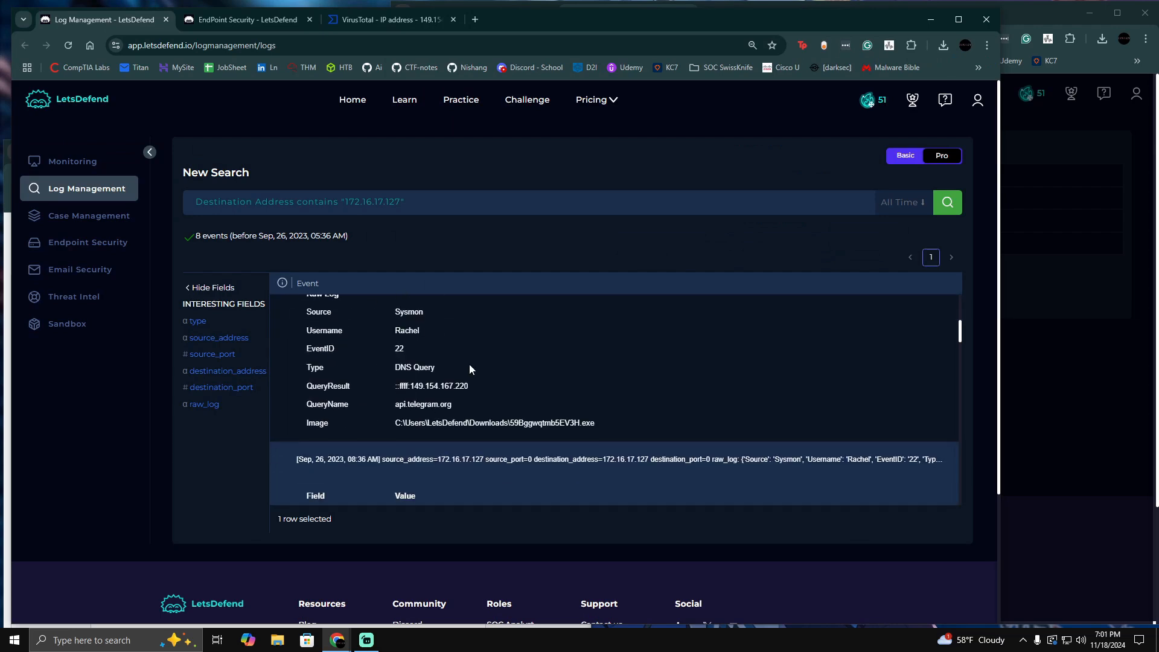
drag(463, 404, 384, 404)
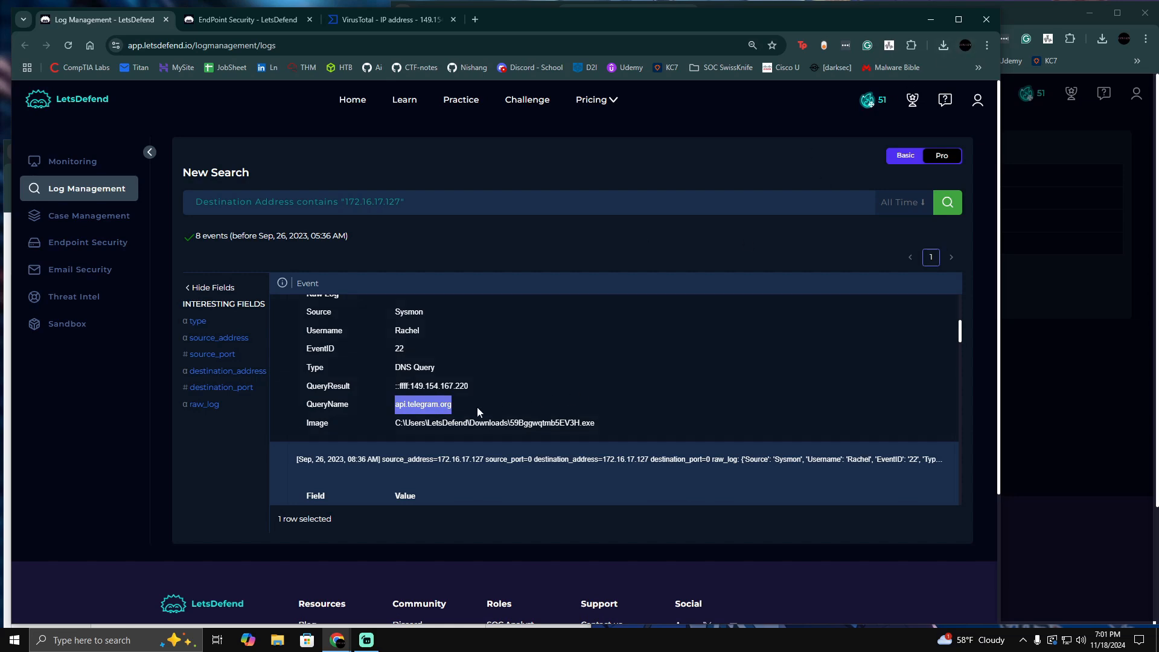
click(454, 409)
drag(458, 407, 382, 406)
click(479, 382)
drag(473, 387, 410, 387)
click(565, 361)
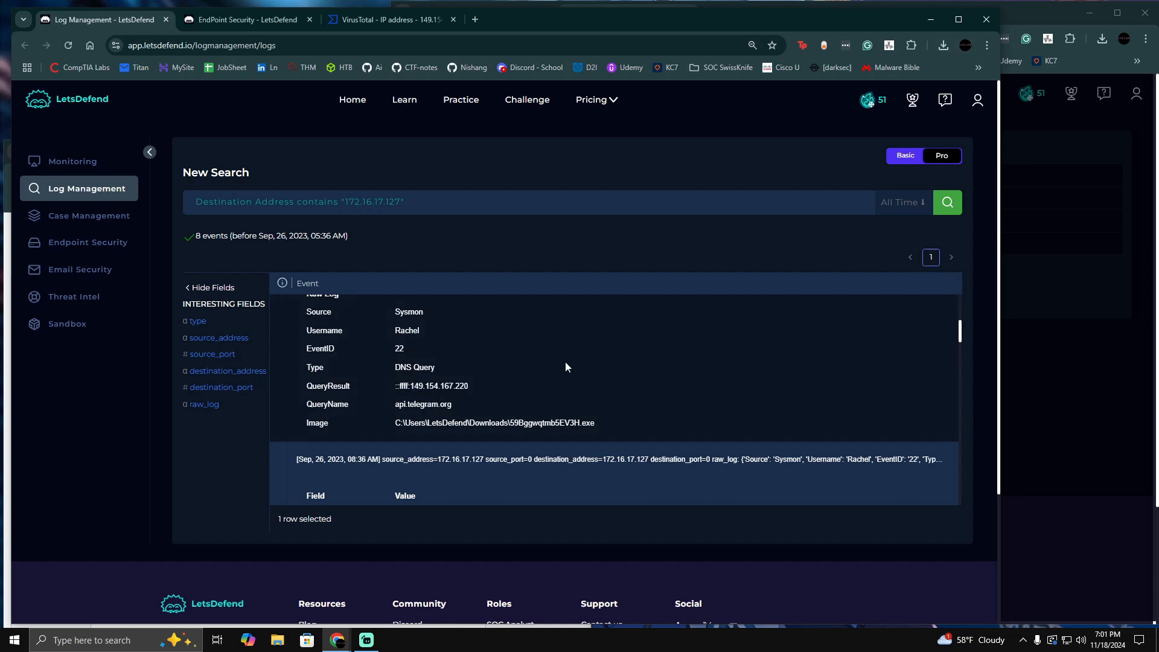
- Return to the Add Artifacts form and check the malicious IP and file hash entries
click(1043, 18)
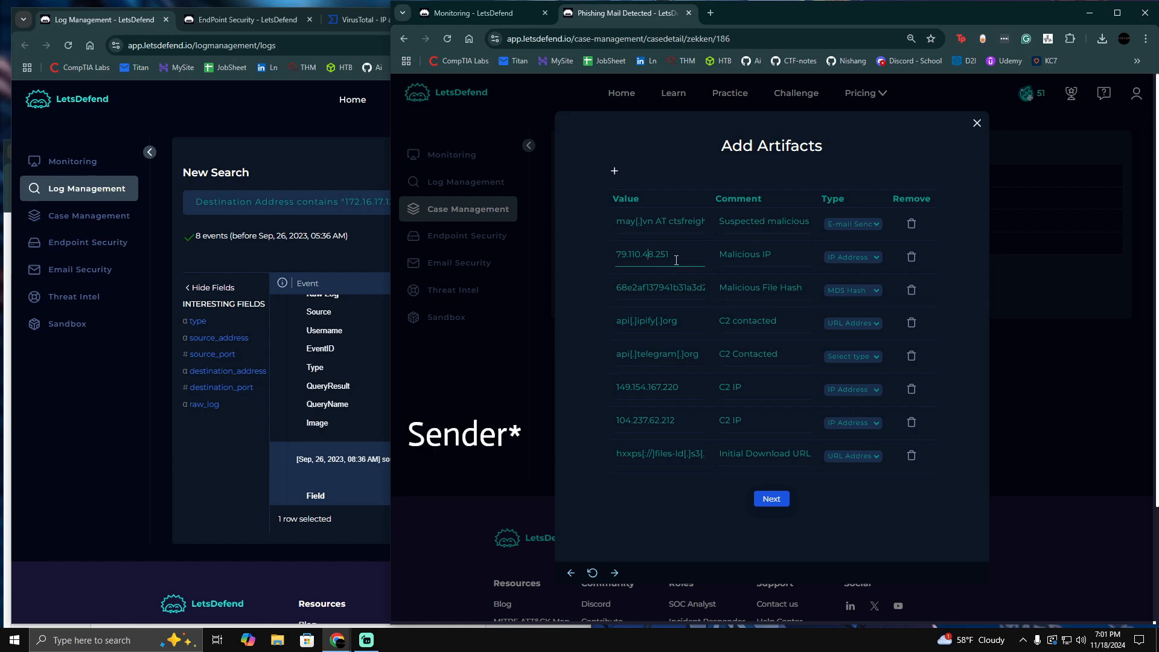
drag(669, 254, 618, 254)
click(595, 292)
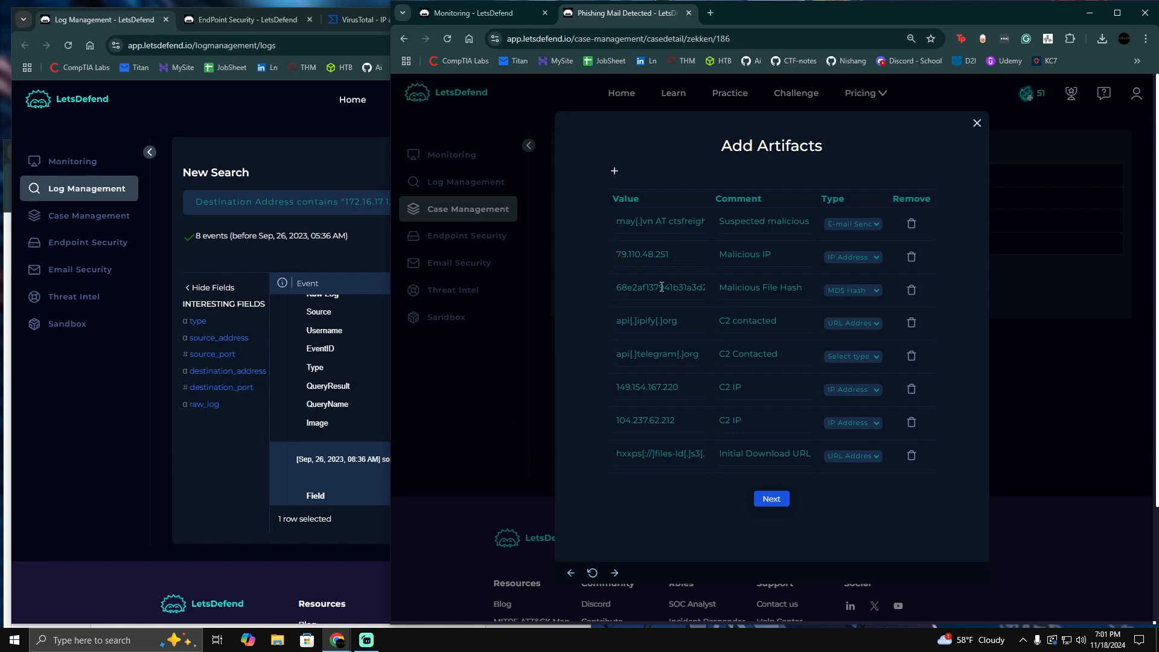
click(661, 288)
- Bring the LDNotes document forward and review its investigation notes, artifacts, and reference links
click(9, 407)
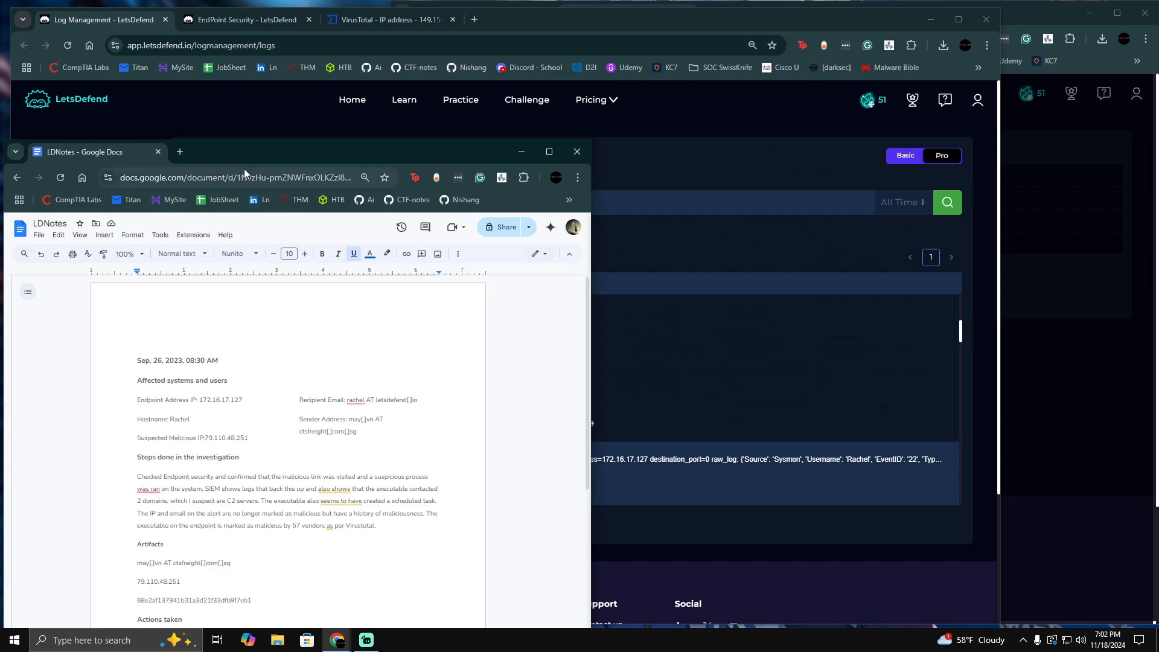
drag(254, 151, 269, 24)
scroll(300, 401, down, 2)
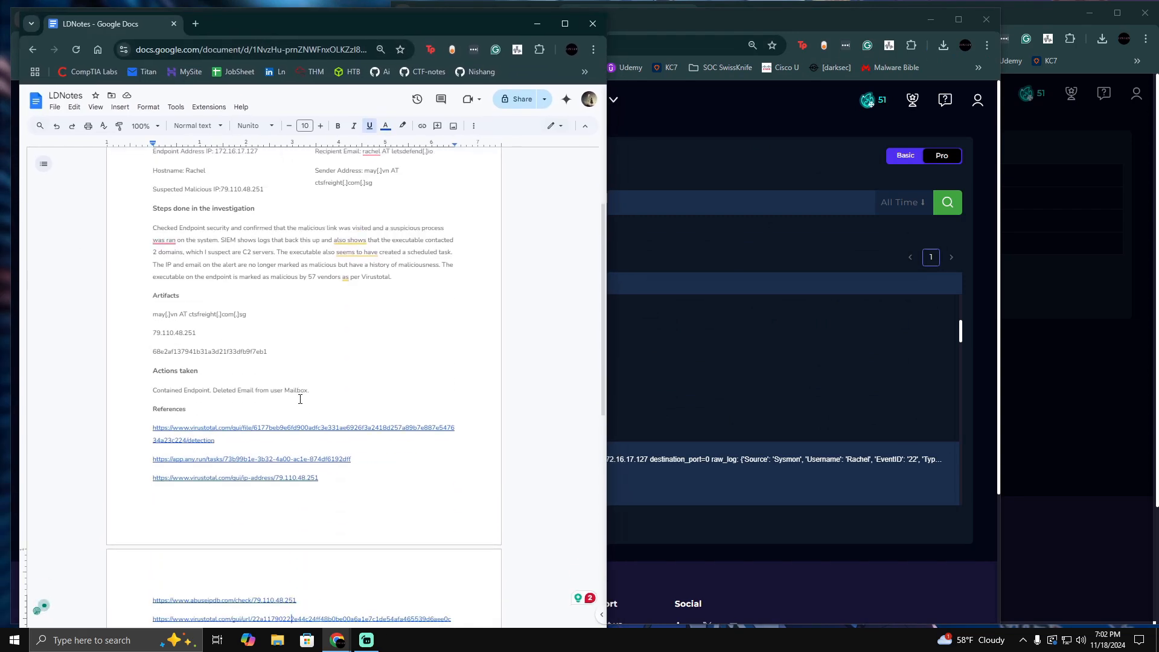
scroll(300, 399, down, 4)
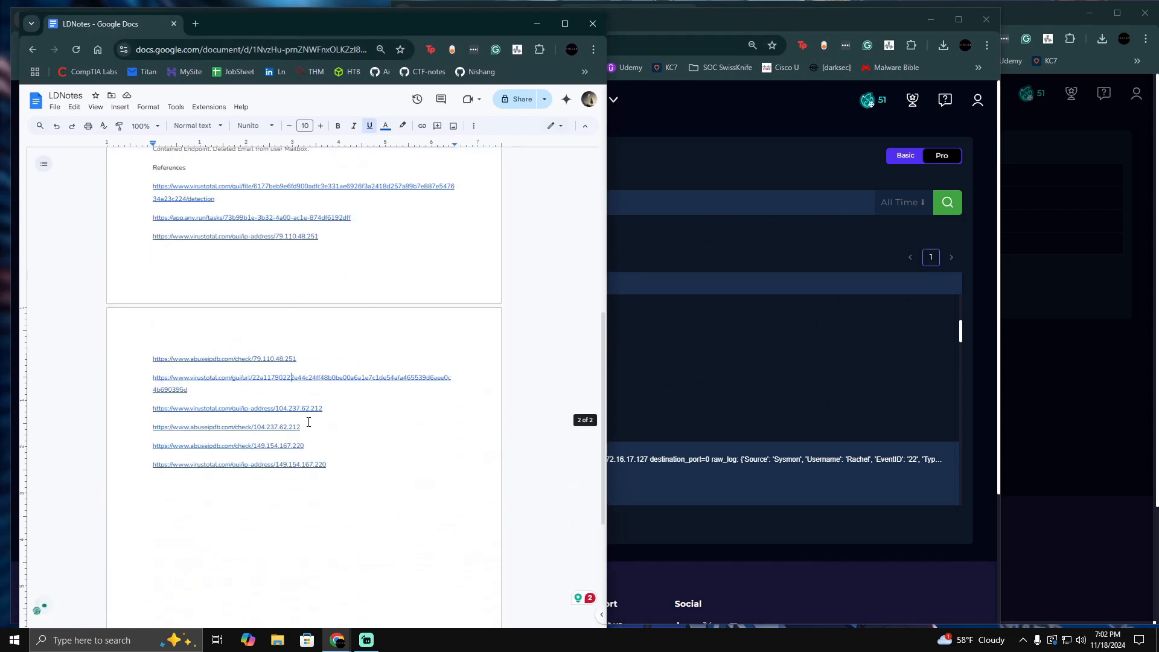
scroll(309, 422, up, 5)
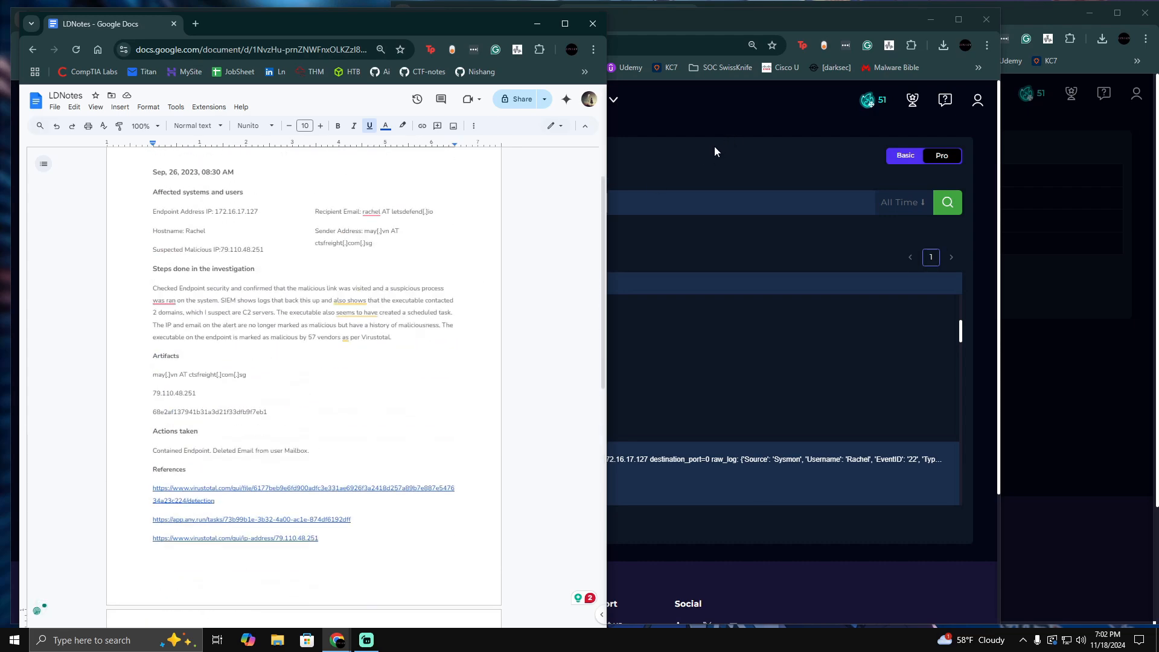
scroll(279, 477, down, 5)
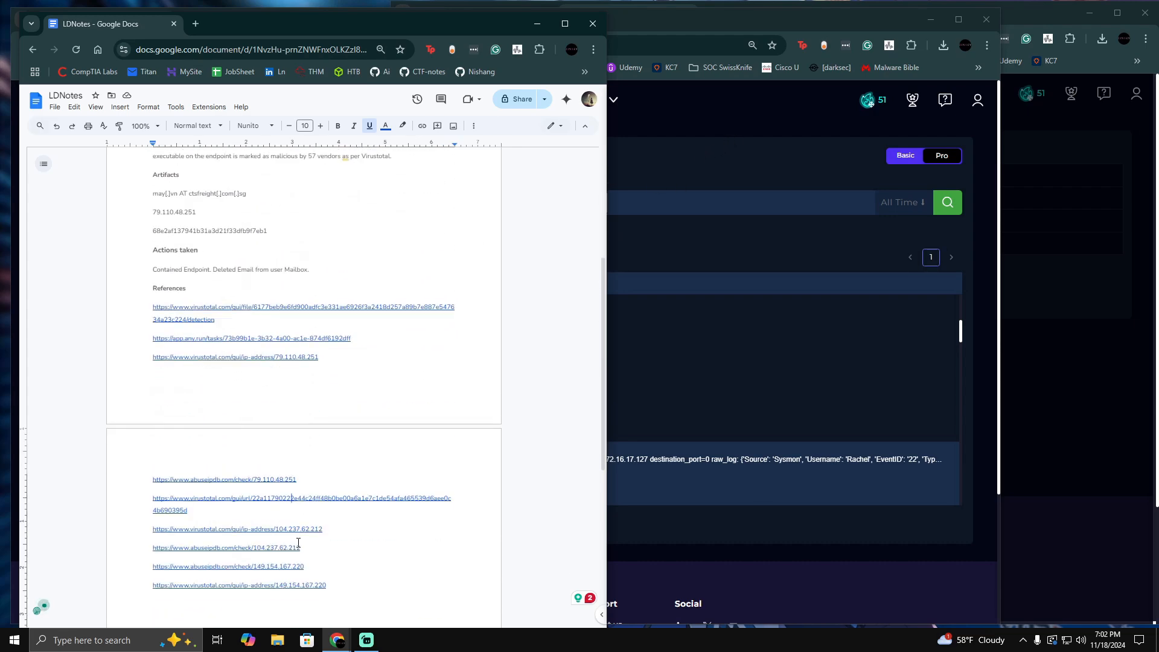
- Submit the listed artifacts in the case playbook and advance to the Analyst Note
click(1036, 23)
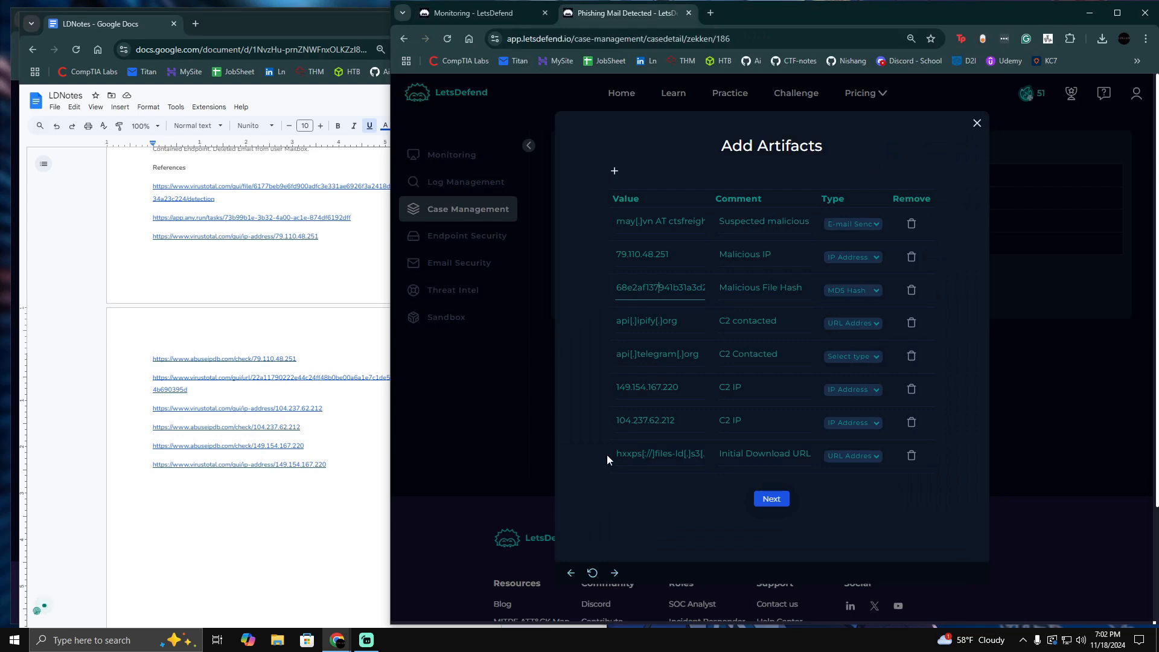
scroll(381, 460, up, 6)
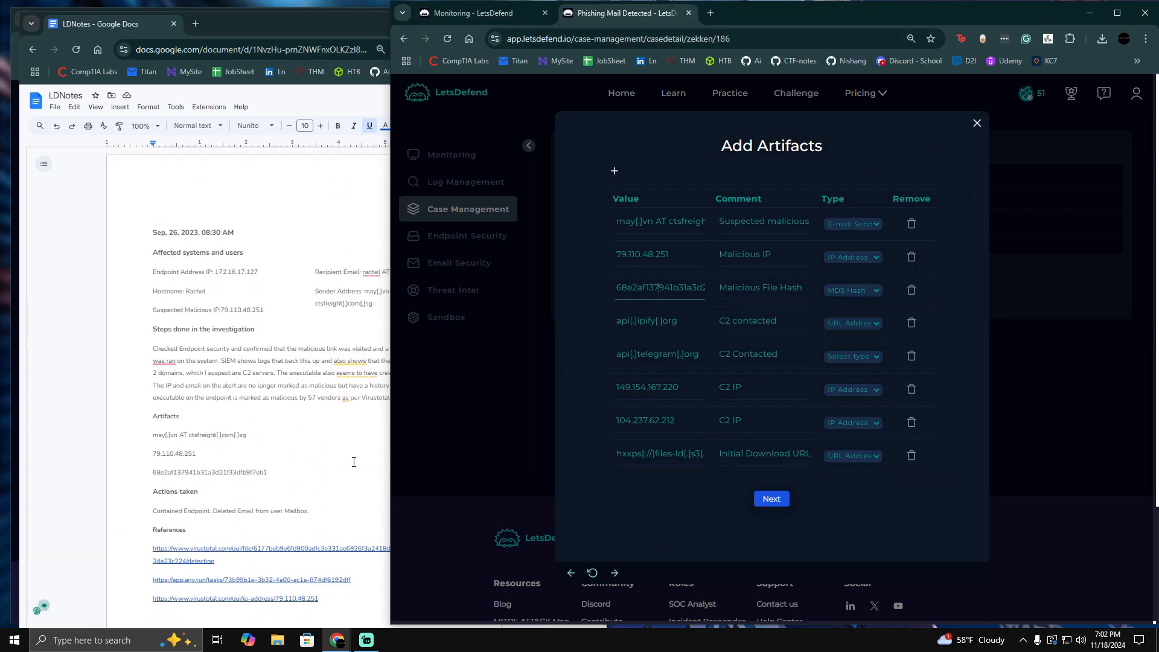
click(772, 499)
scroll(194, 414, down, 2)
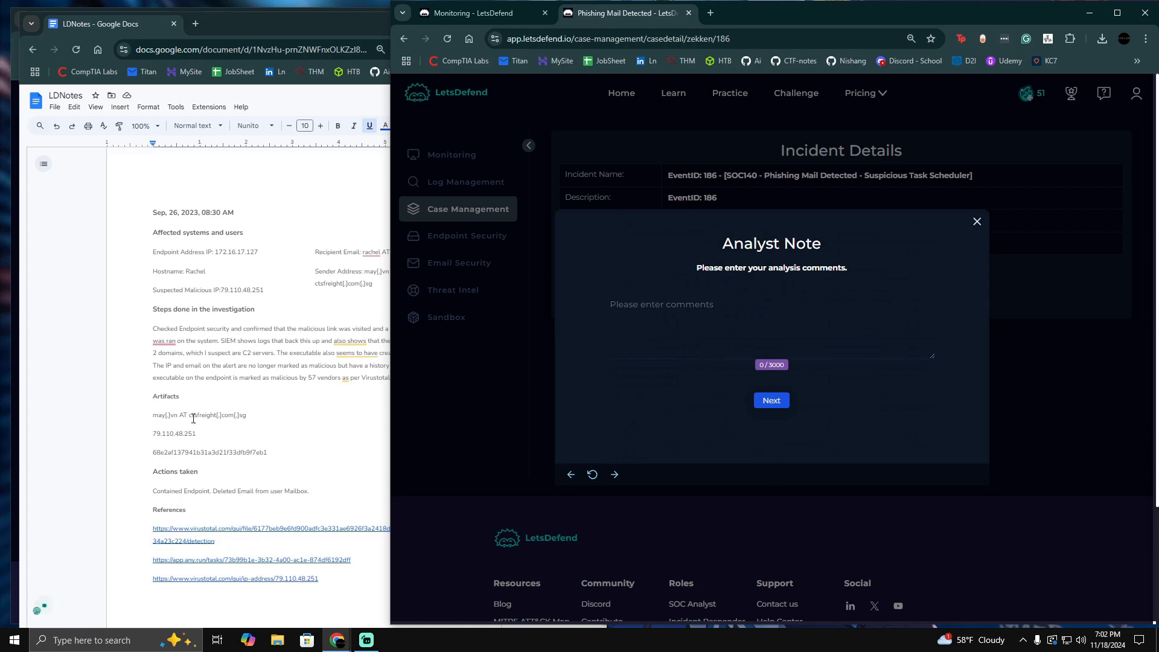
- Add "Deleted malicious Email, executable, and persistence task on the endpoint." to the Actions taken section of LDNotes, correcting the misspelled "teh"
click(220, 335)
scroll(260, 369, down, 2)
scroll(260, 369, up, 1)
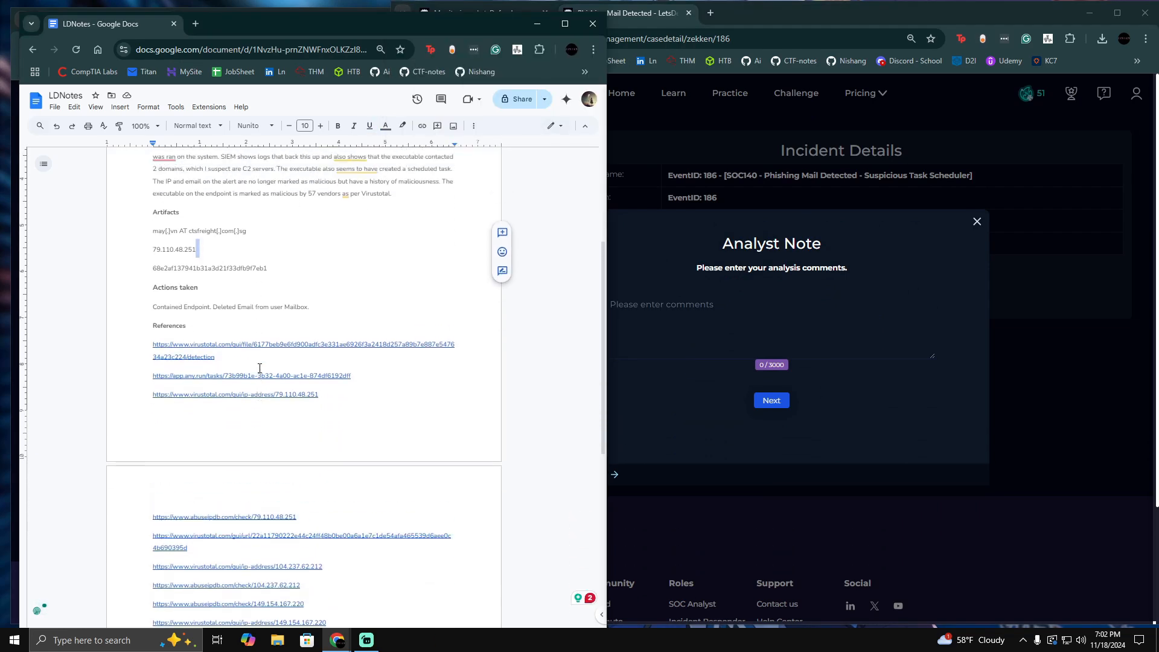
click(320, 332)
text(Deleted malicious Email, executable, and persistence task on teh endpoint)
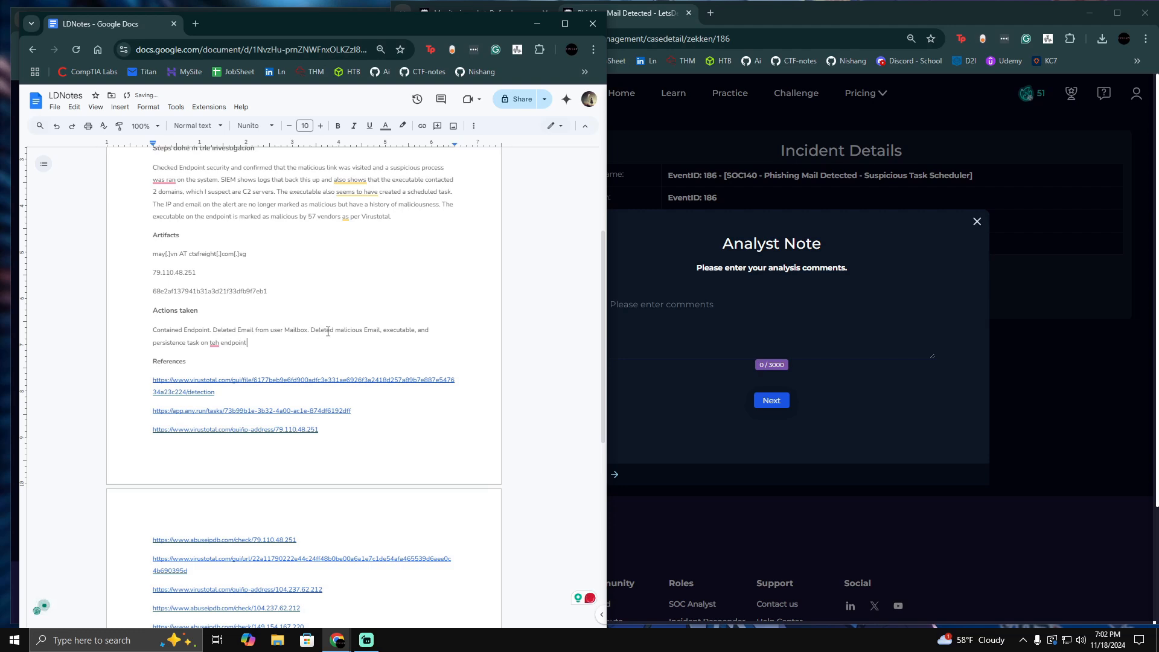
right_click(215, 343)
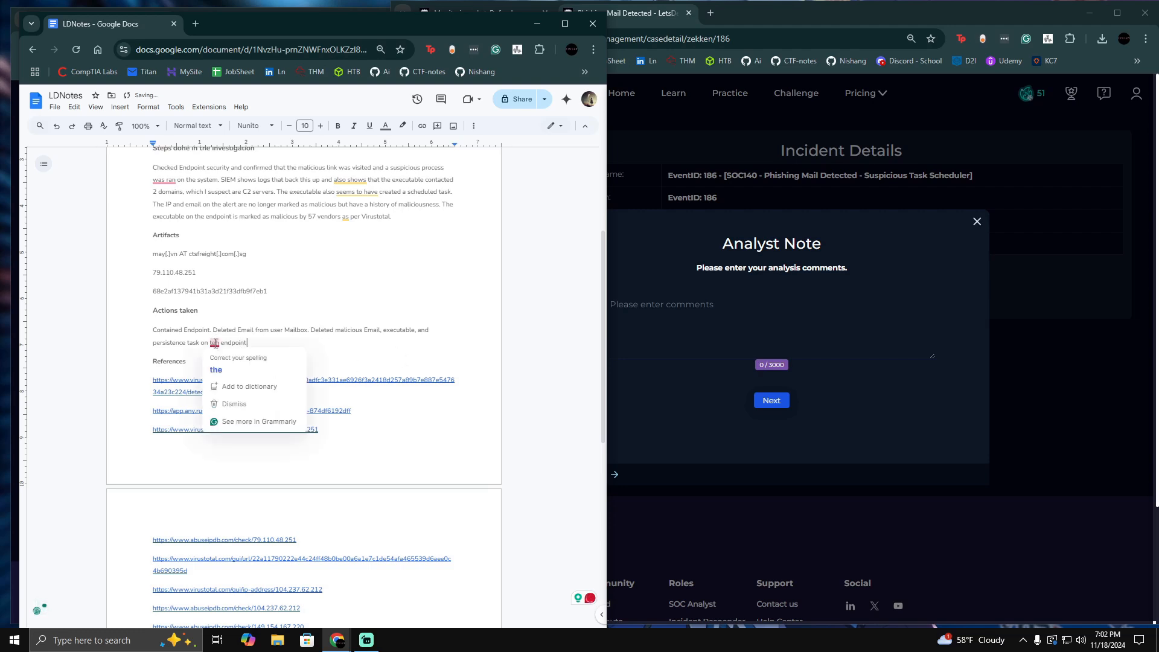
click(222, 365)
text(nt.)
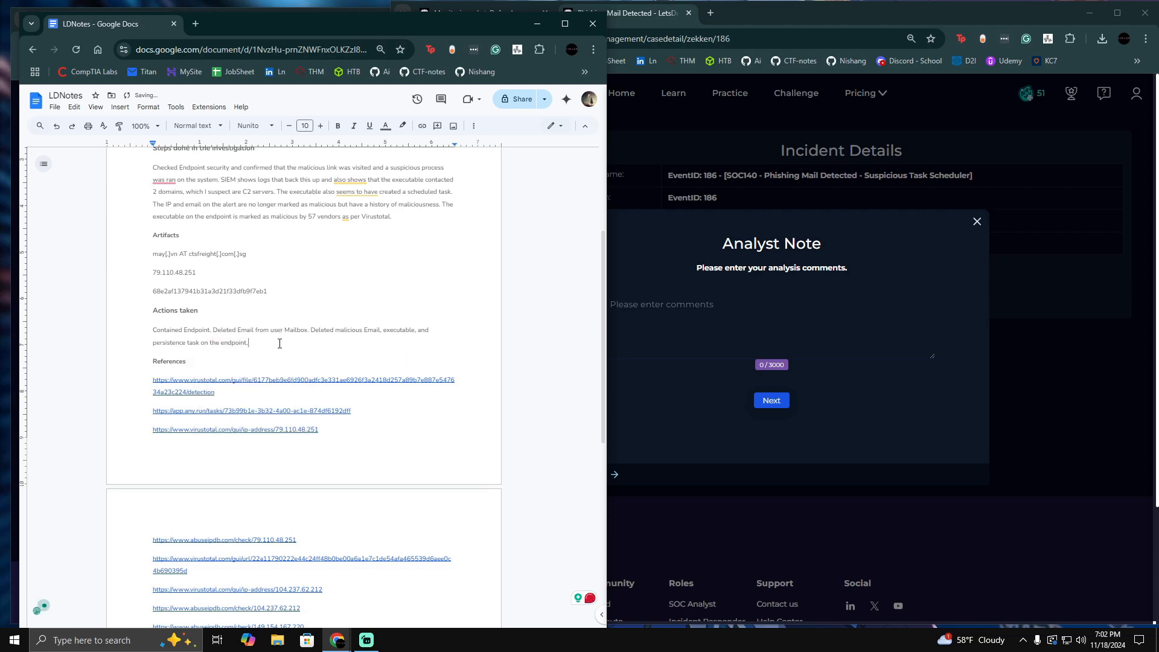
- Remove the blank line above the date heading at the start of the LDNotes document
scroll(305, 331, down, 4)
scroll(316, 338, up, 7)
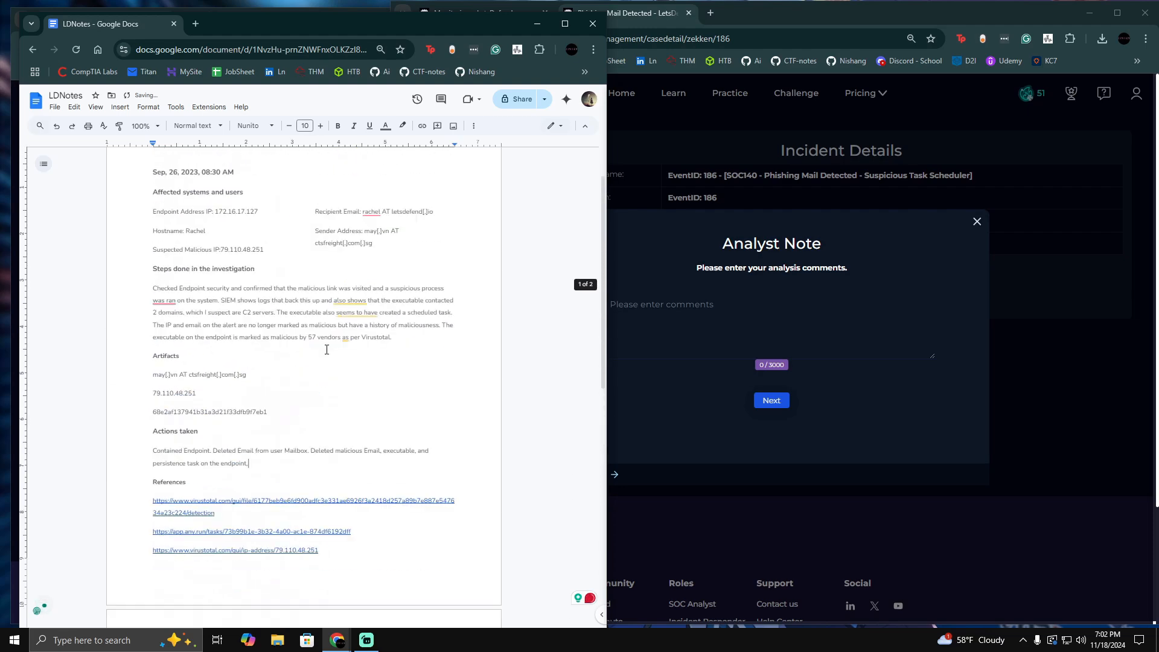
click(154, 232)
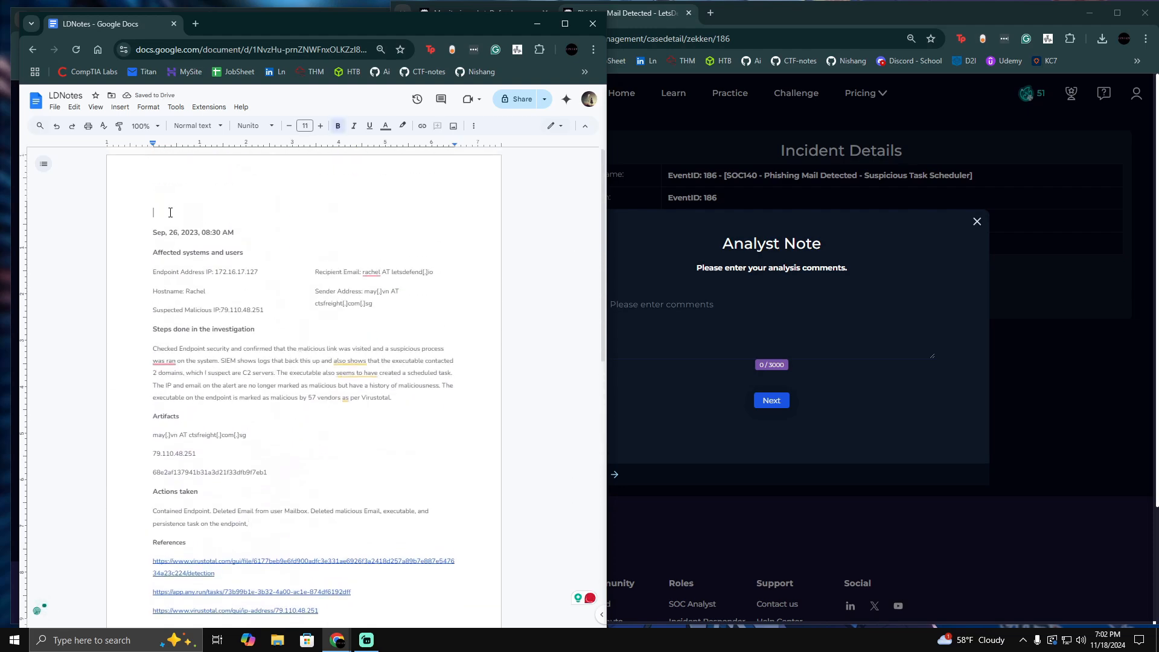
scroll(166, 241, down, 1)
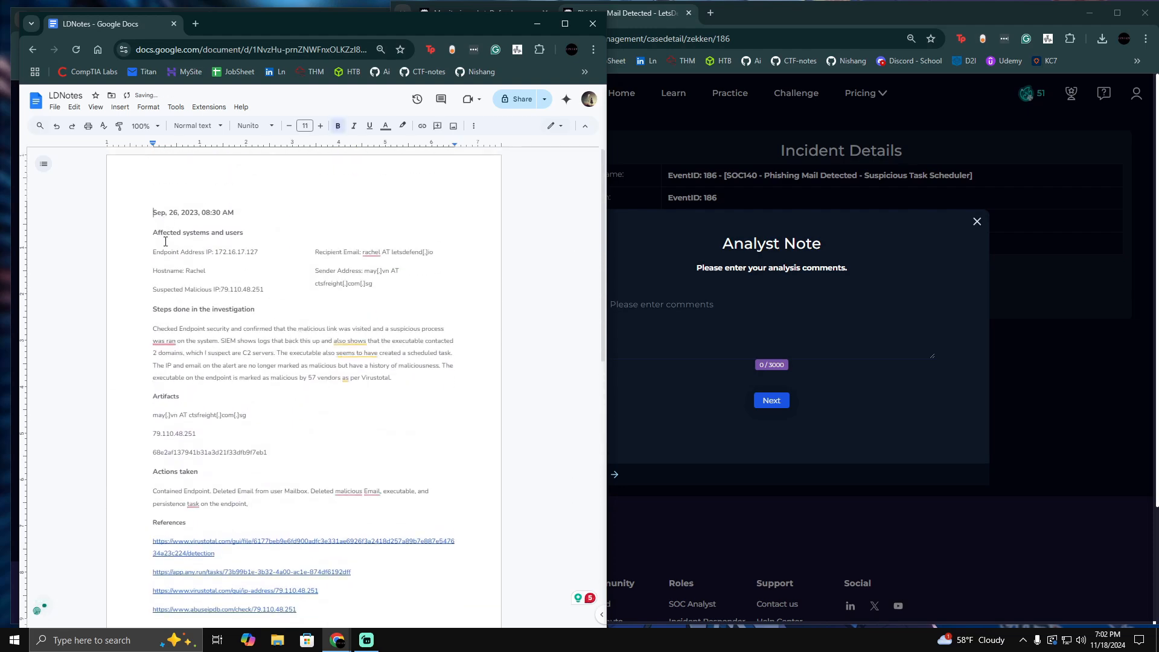
- Copy the entire LDNotes report into the LetsDefend Analyst Note comments and check the pasted text against the document
key(ctrl+a)
click(204, 316)
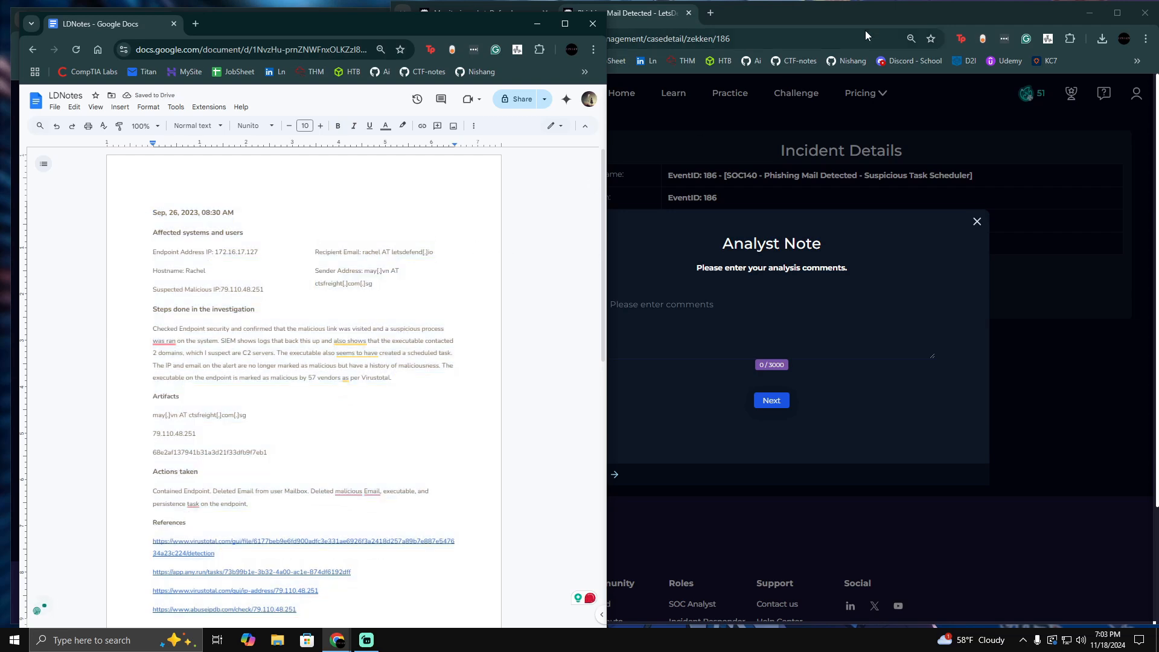
click(731, 288)
key(ctrl+v)
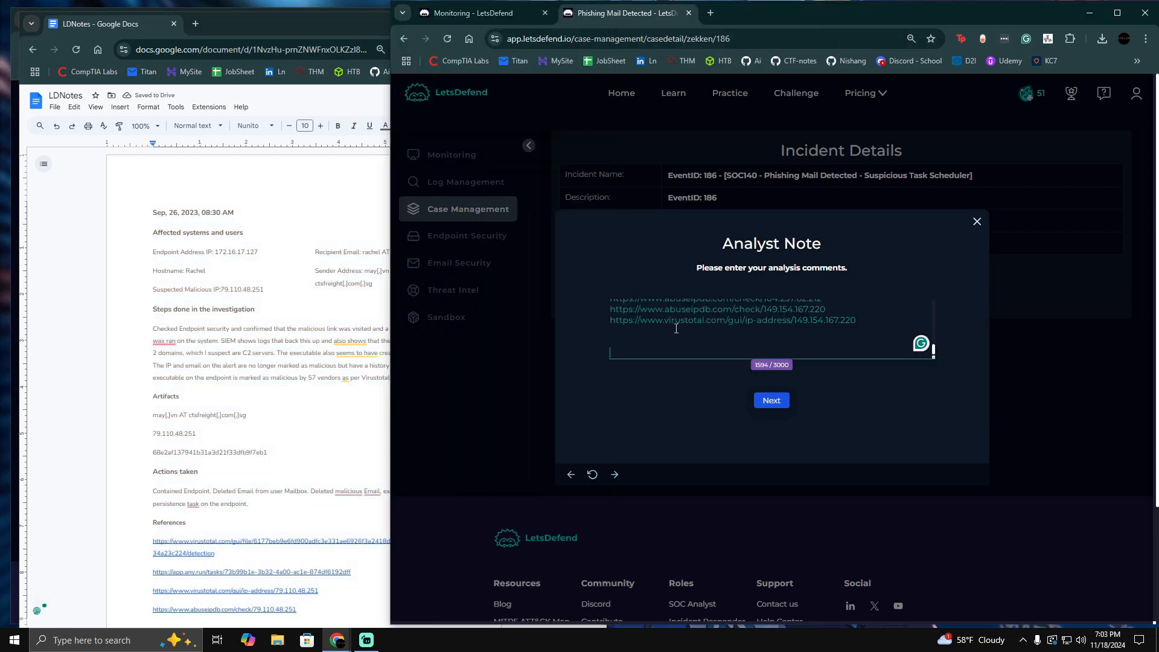
scroll(676, 327, up, 2)
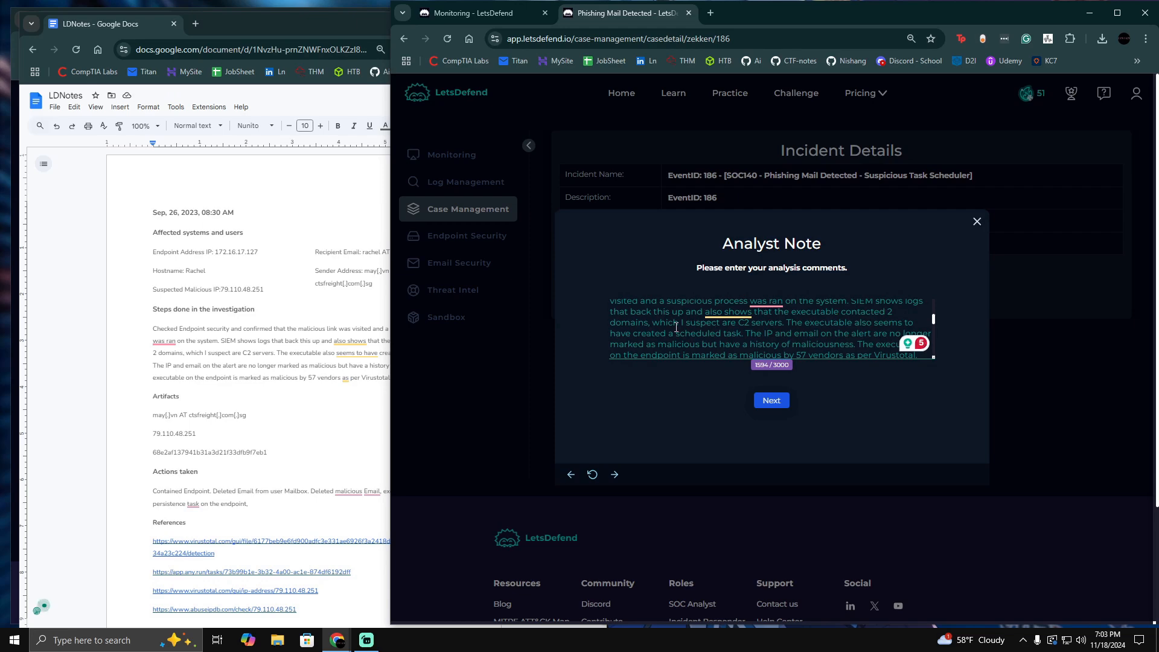
scroll(274, 422, down, 2)
scroll(278, 411, down, 2)
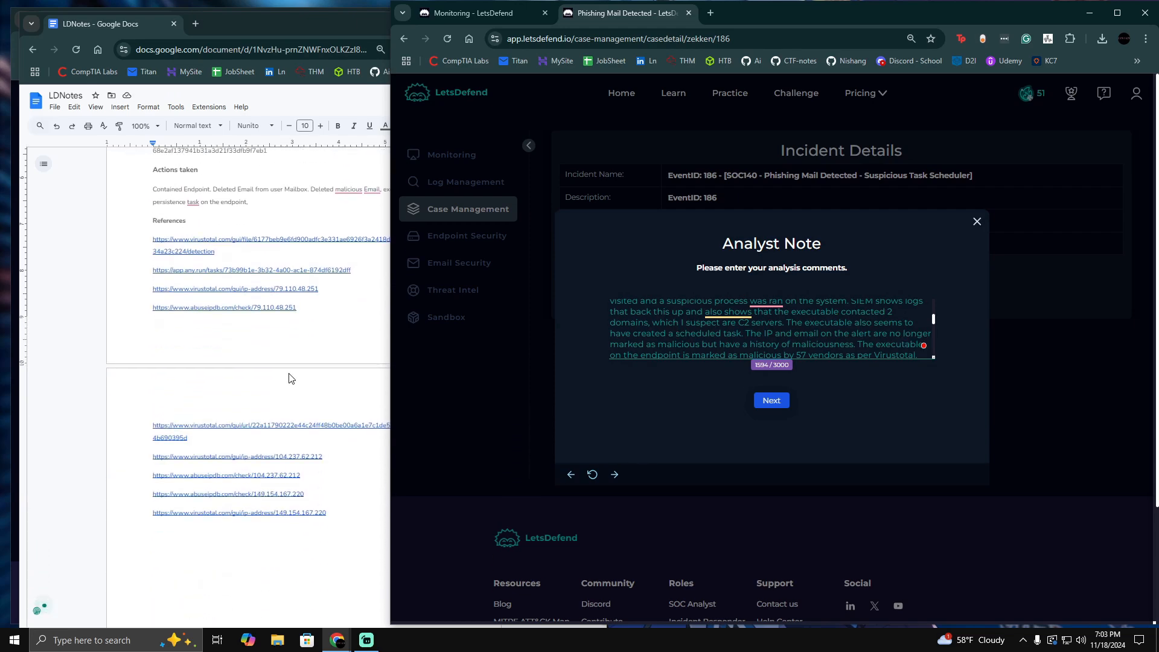
scroll(292, 461, up, 4)
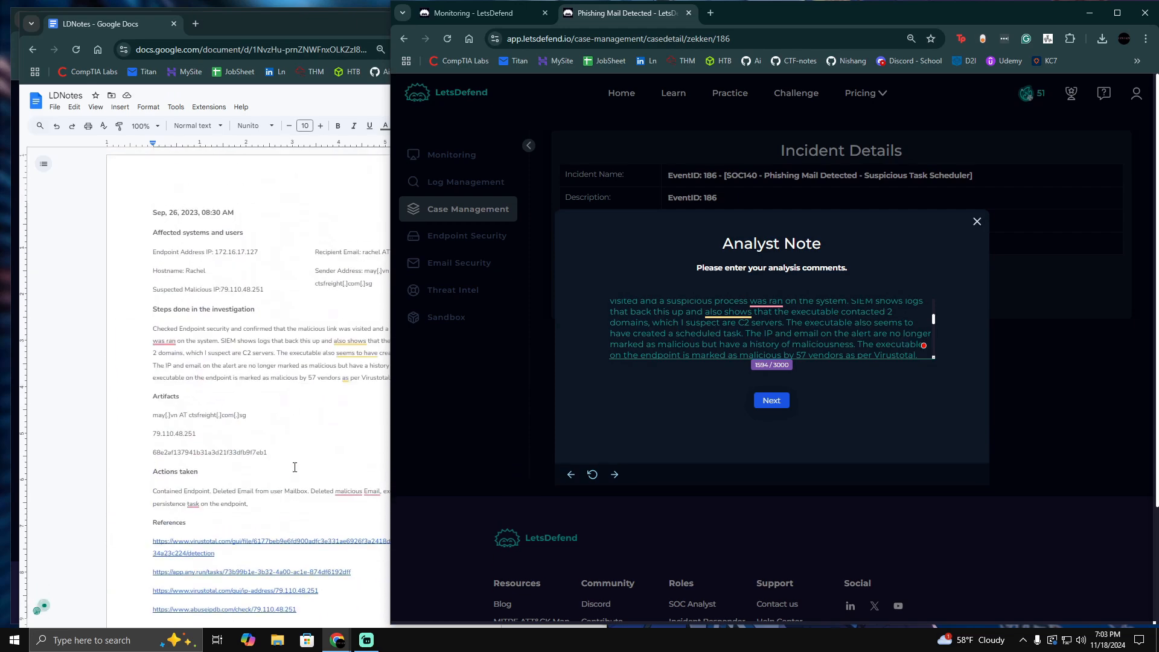
- Submit the analyst note and finish the case playbook, continuing to the investigation channel
click(772, 401)
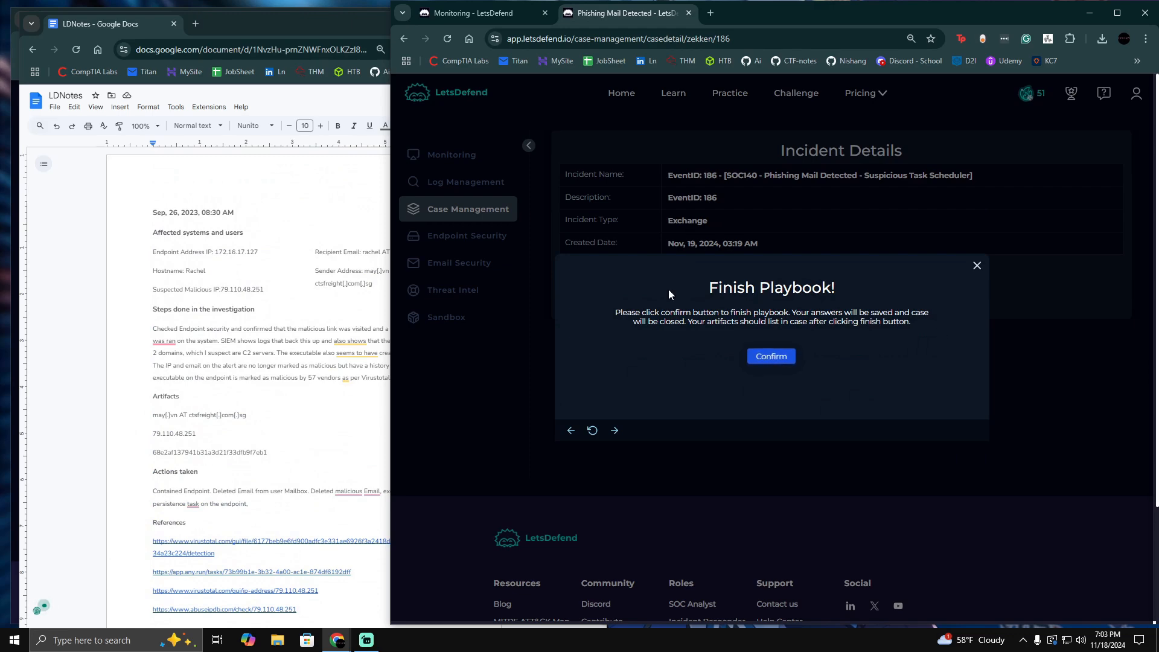
click(785, 358)
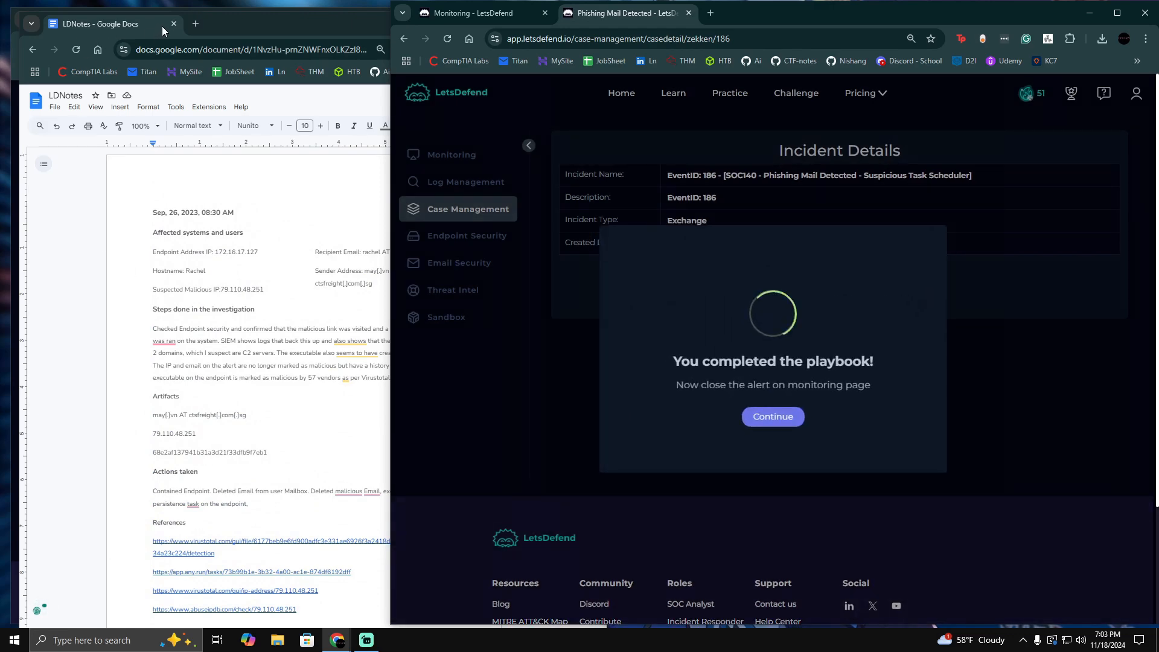
click(772, 417)
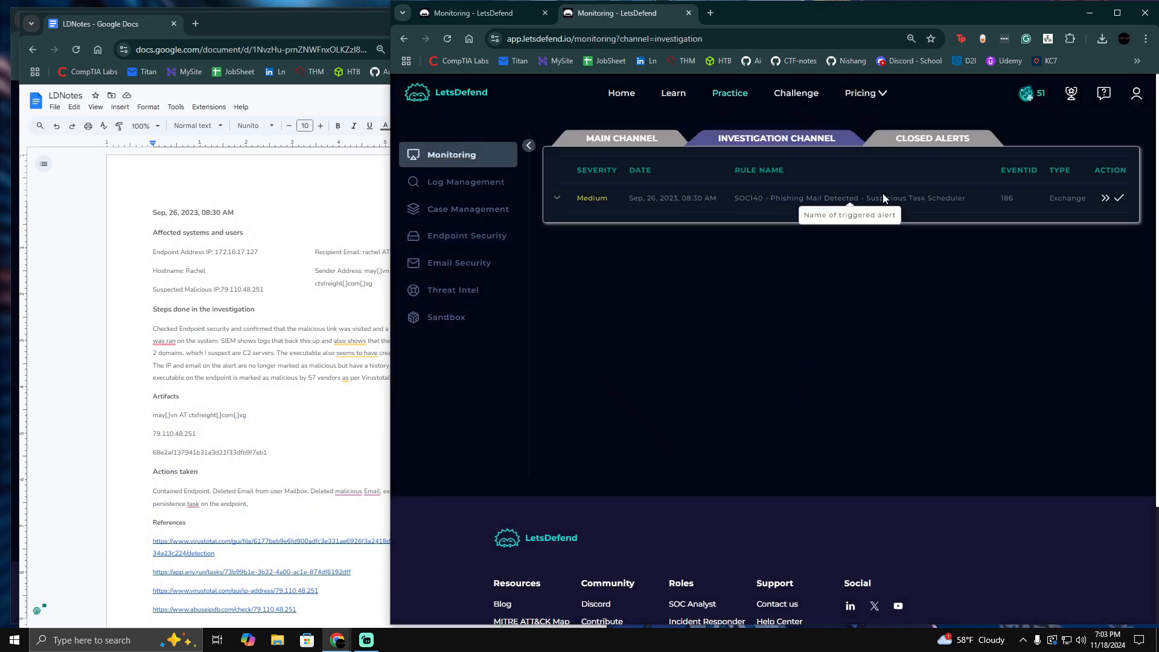
- Close the event 186 alert as True Positive with the copied LDNotes report as its note, and dismiss the streak screen
click(883, 198)
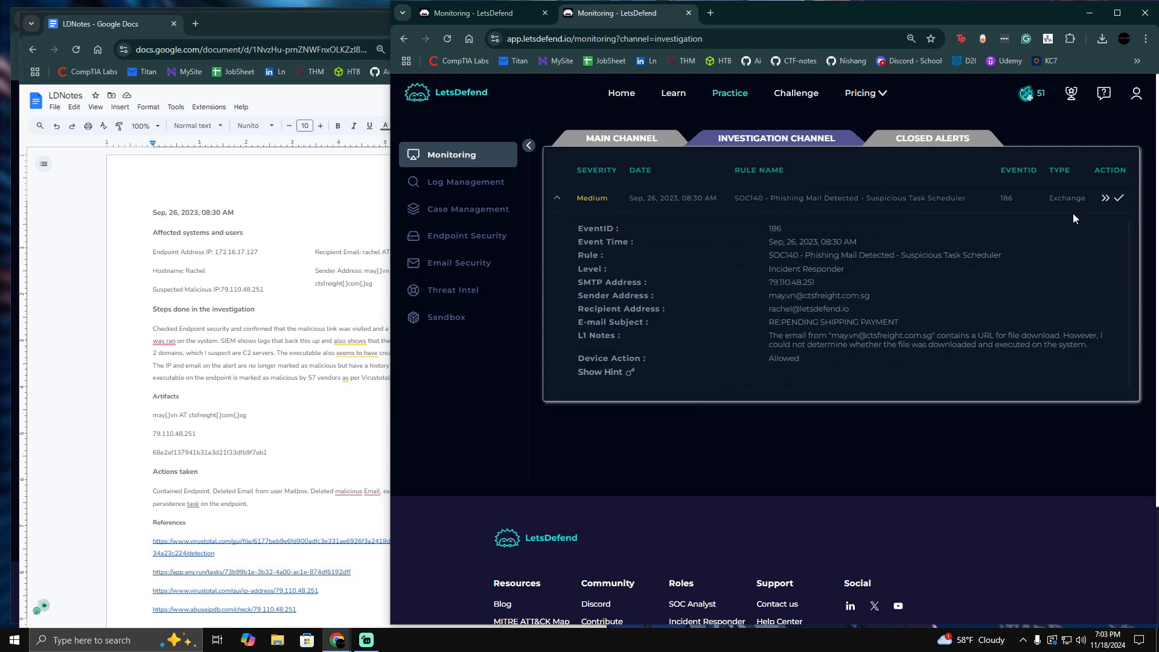
click(1120, 199)
click(714, 412)
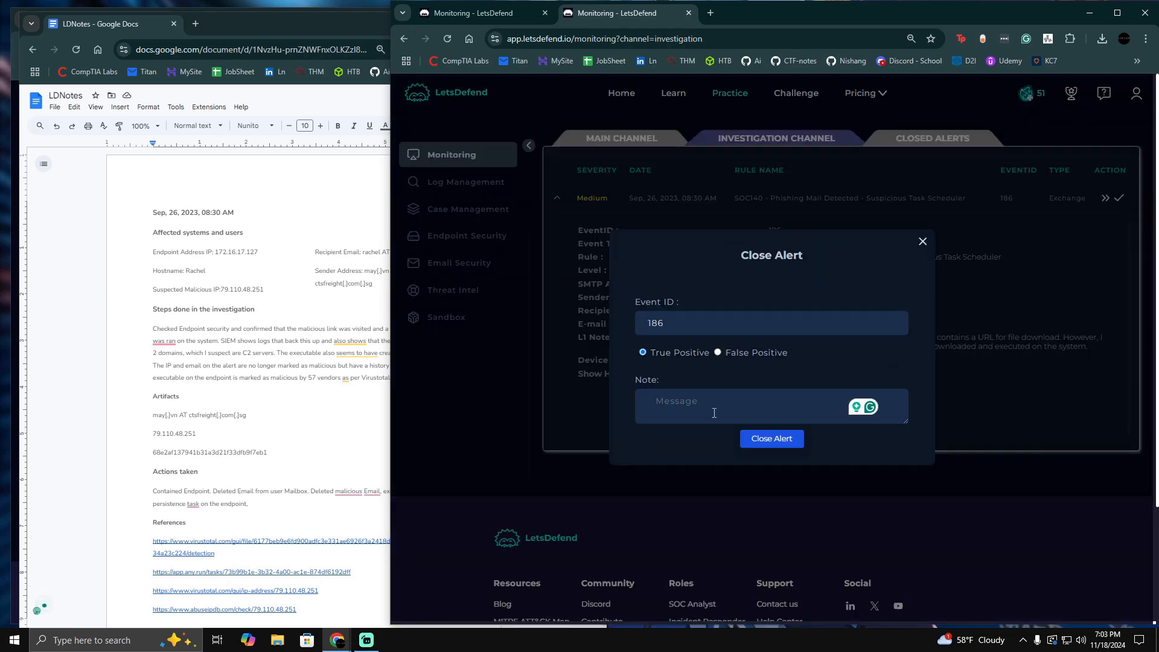
key(Return)
key(BackSpace)
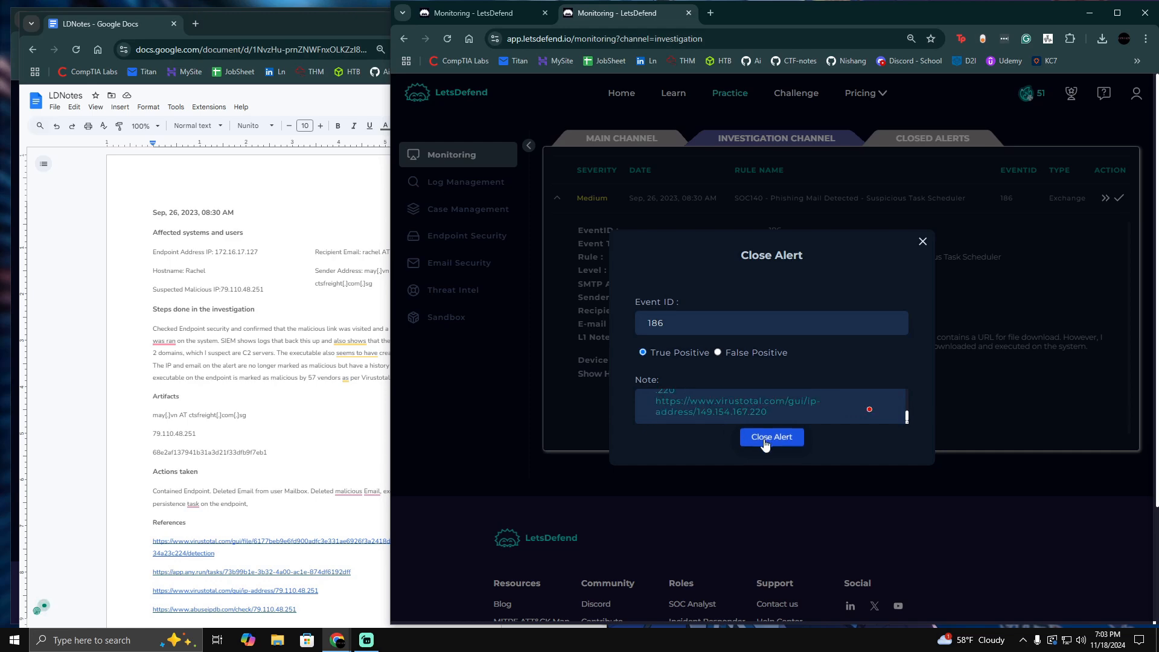
click(767, 439)
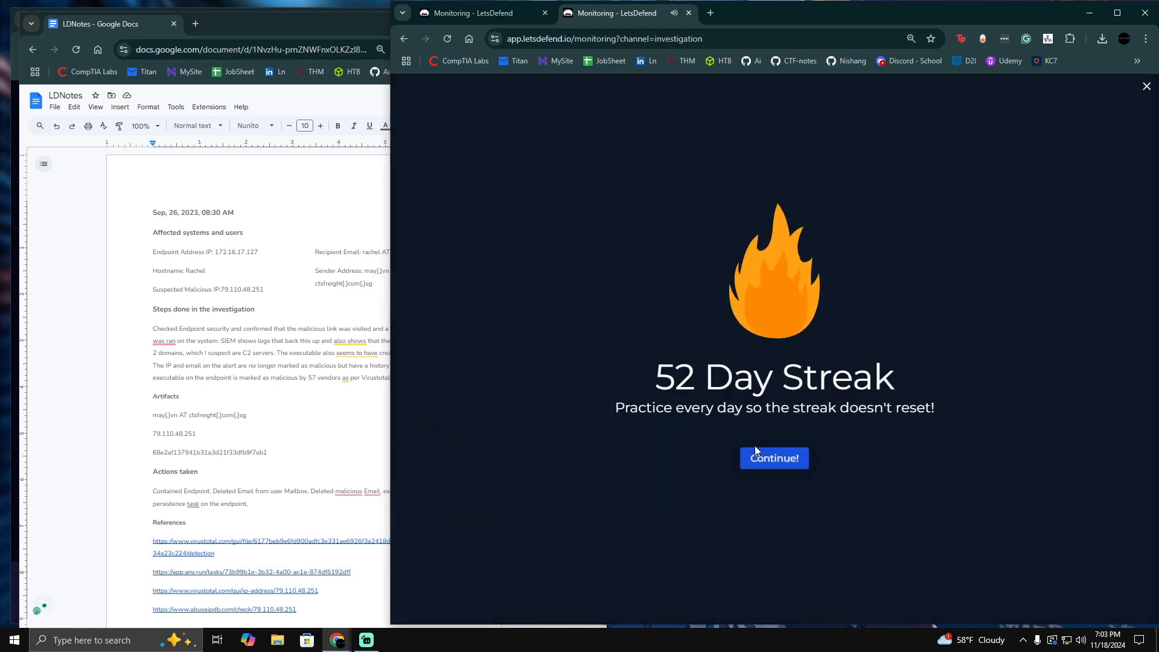
click(772, 457)
- Expand the closed SOC140 alert for event 186 and review its playbook answers and analyst note alongside LDNotes
scroll(797, 175, up, 1)
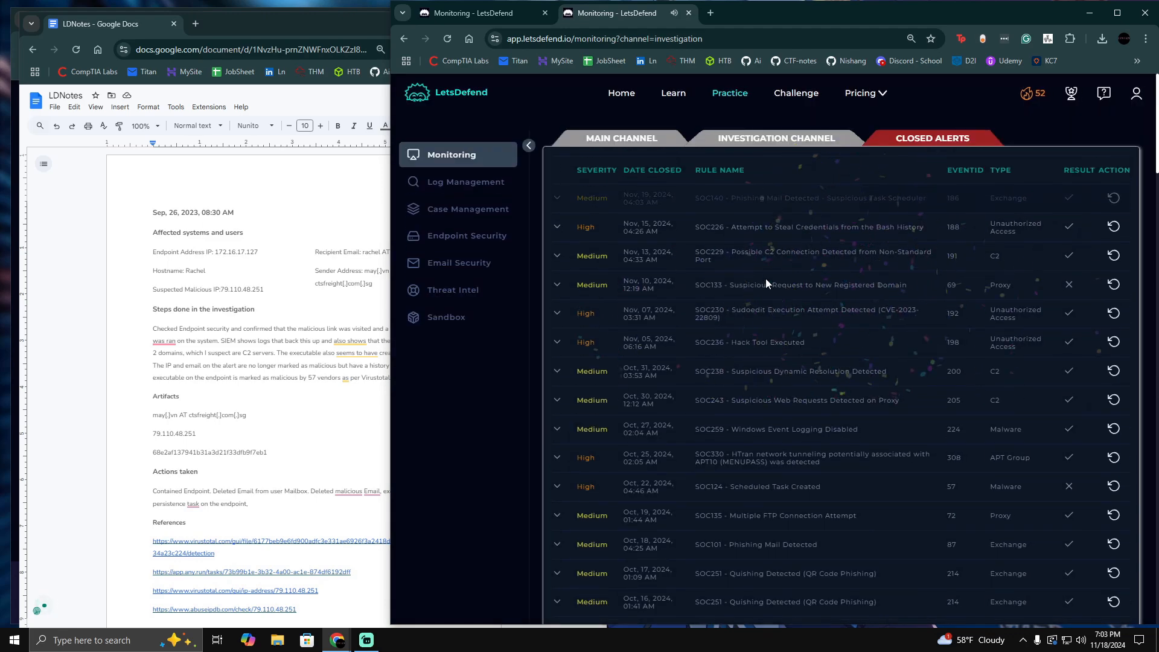
click(678, 198)
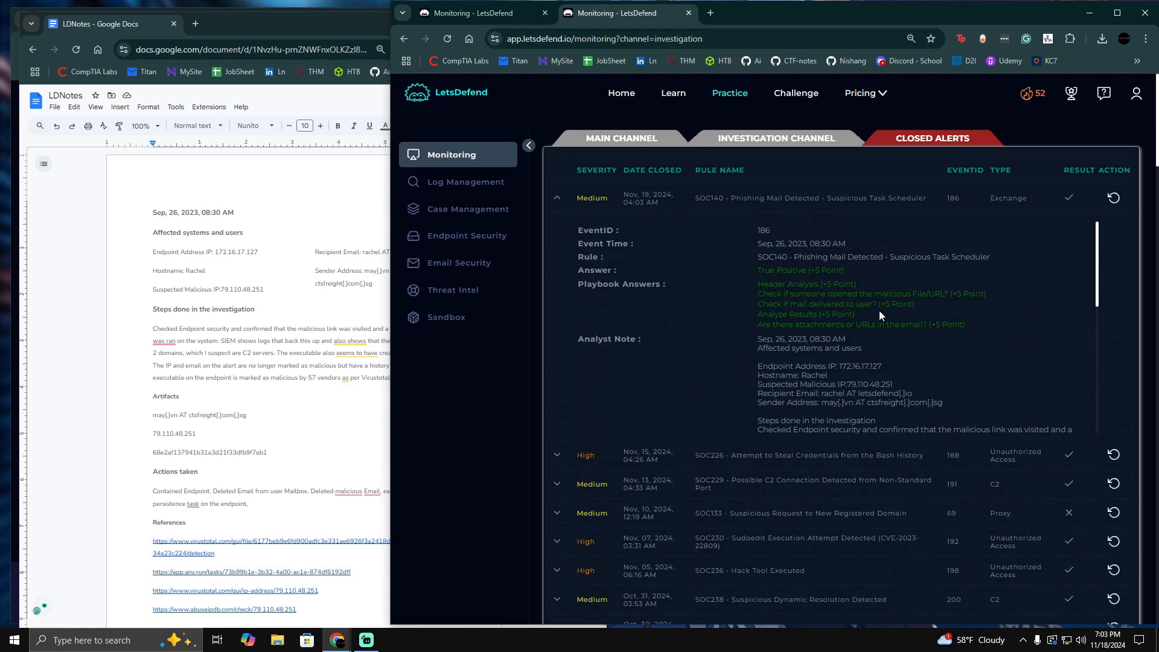
scroll(879, 311, down, 6)
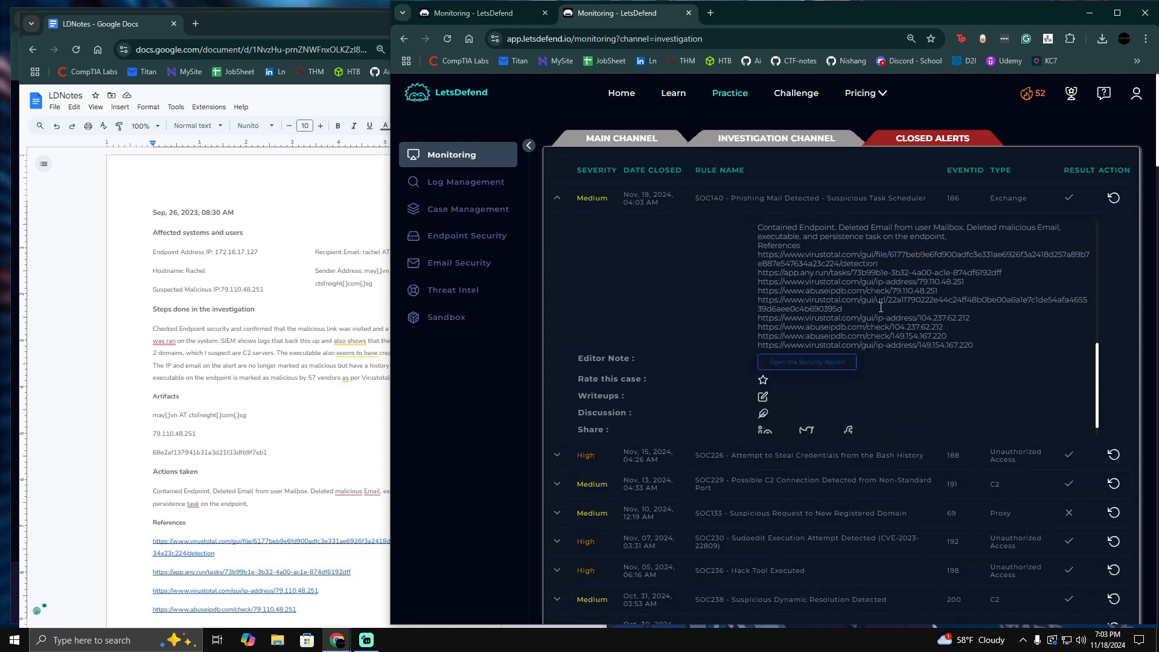
scroll(889, 315, up, 3)
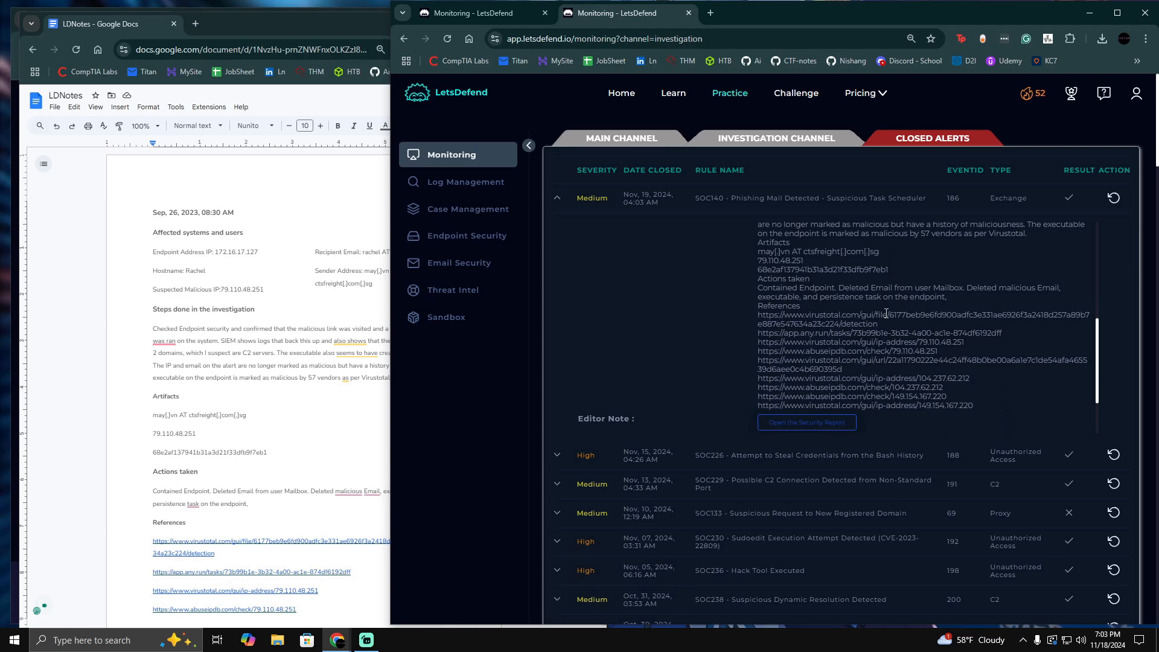
scroll(302, 422, down, 8)
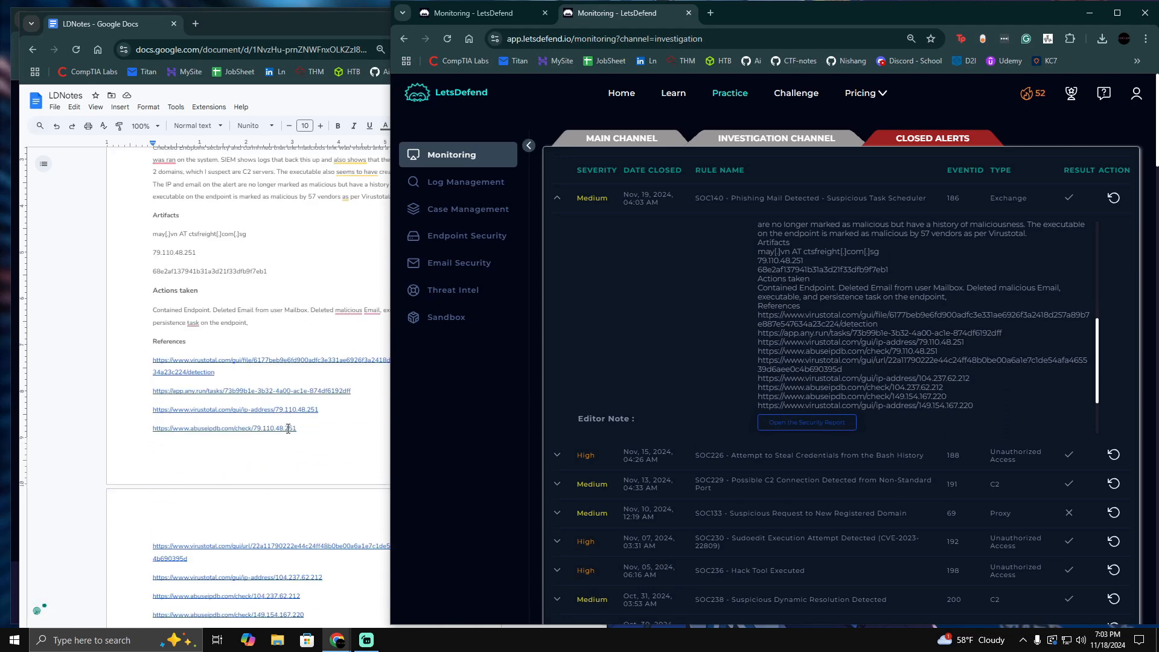
scroll(296, 434, up, 8)
scroll(898, 324, down, 2)
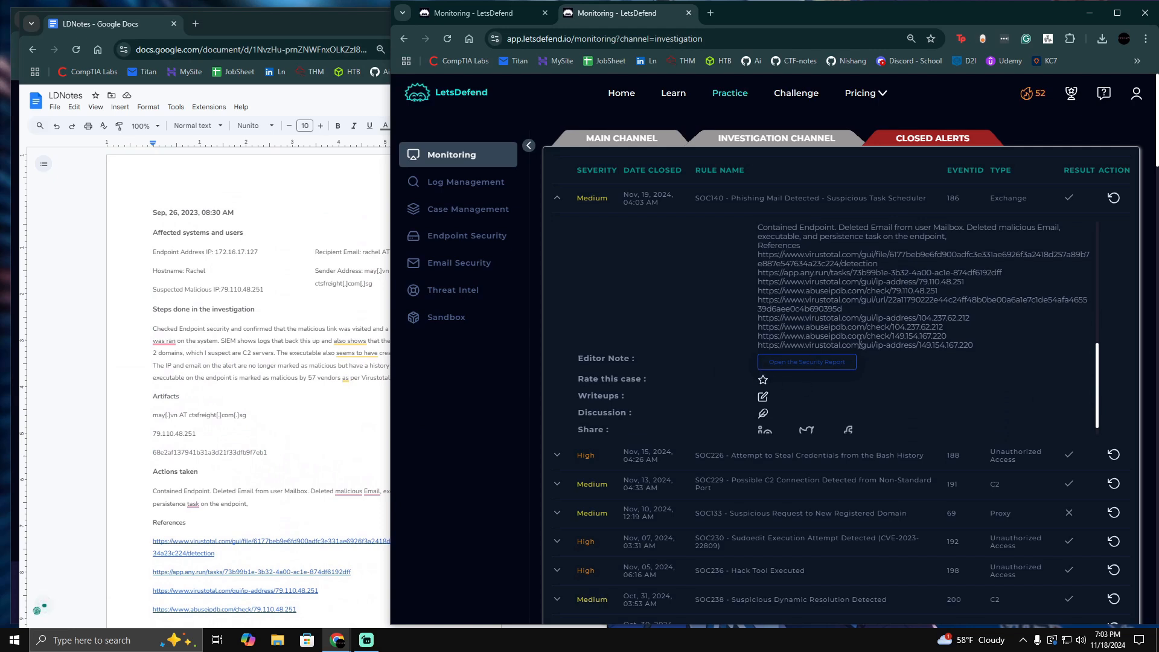
scroll(860, 344, up, 6)
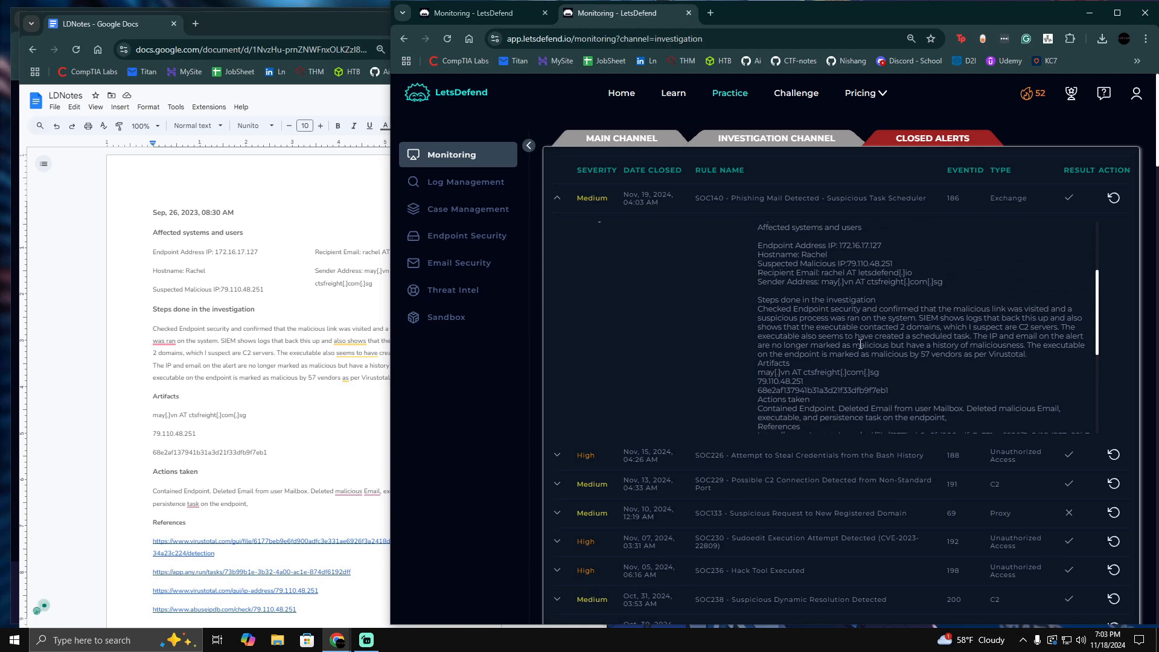
scroll(860, 344, down, 6)
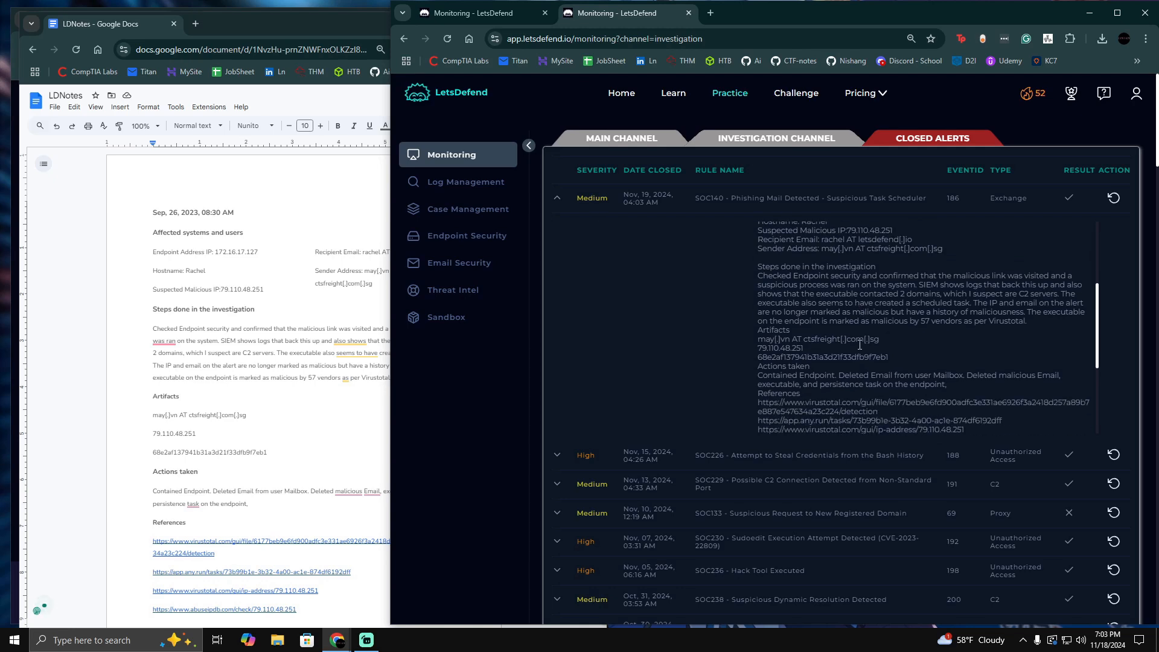